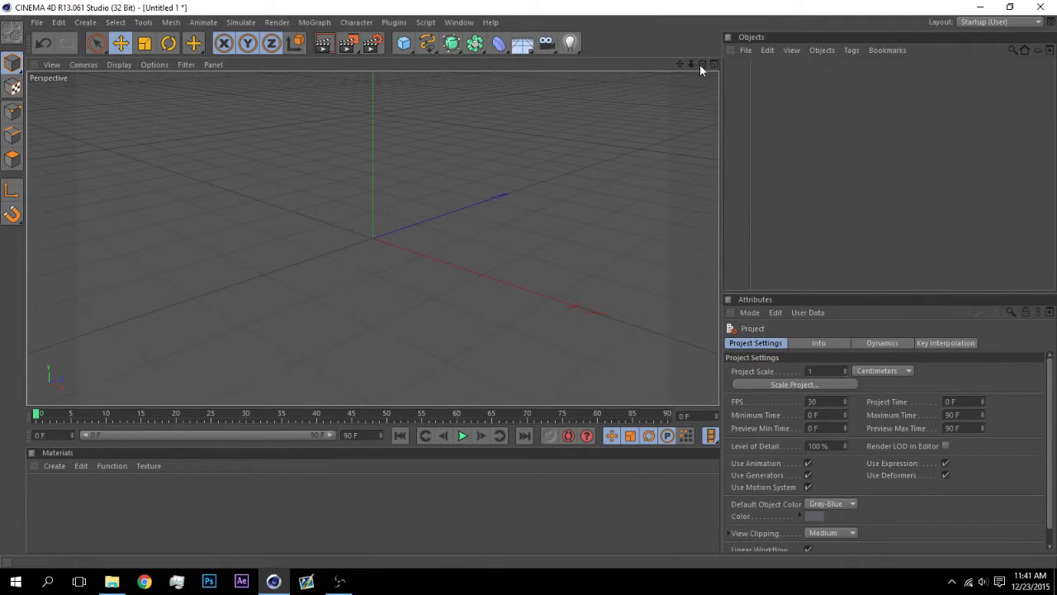
pyautogui.moveTo(702, 63); pyautogui.dragTo(772, 67)
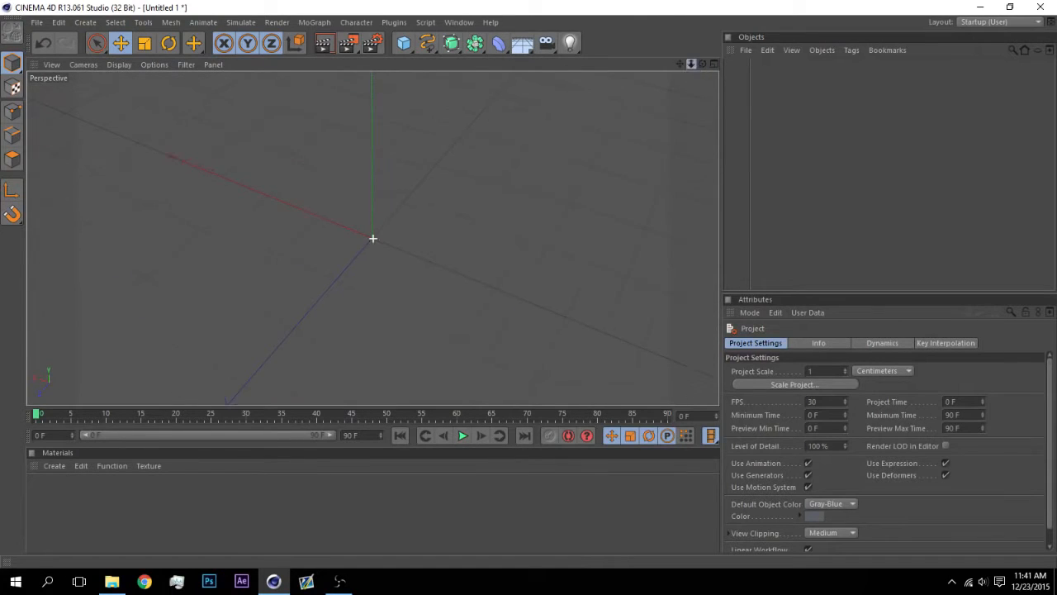
pyautogui.moveTo(702, 63); pyautogui.dragTo(467, 20)
pyautogui.moveTo(372, 238); pyautogui.dragTo(373, 237)
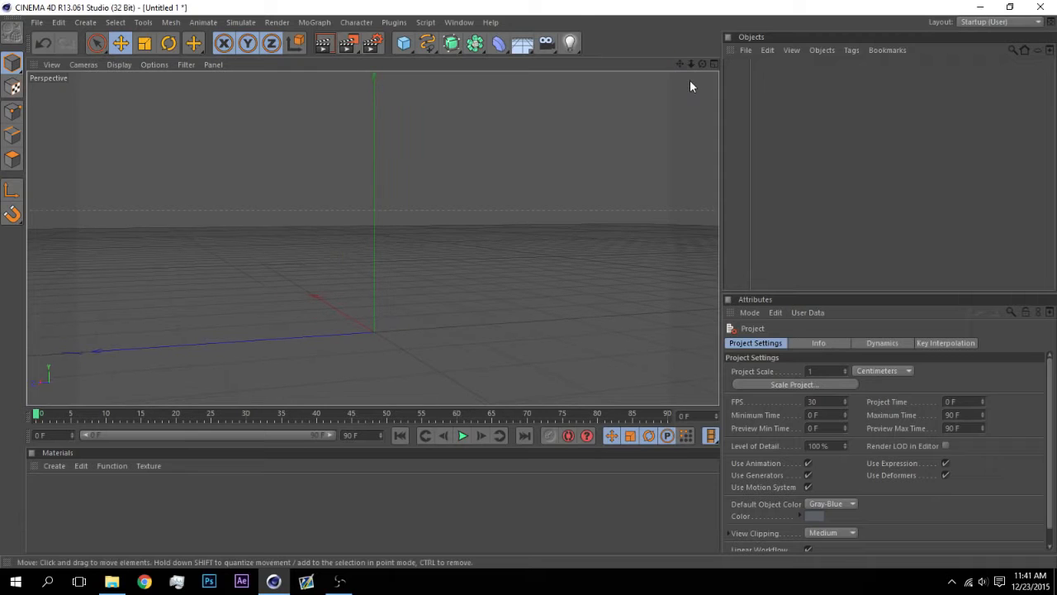
pyautogui.moveTo(702, 64)
pyautogui.mouseDown()
pyautogui.moveTo(372, 238)
pyautogui.moveTo(557, 102)
pyautogui.mouseUp()
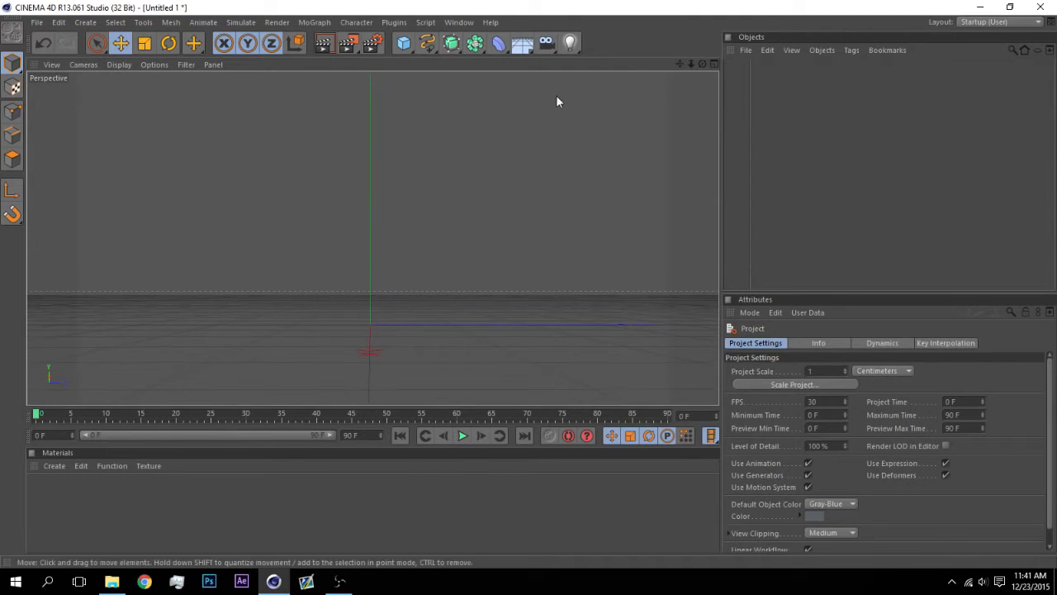
# Step: Open the FMR 5.0 Minecraft character rig from the My Rigs folder inside Moving Folder's Cinema 4D Stuffs
pyautogui.click(36, 23)
pyautogui.click(41, 56)
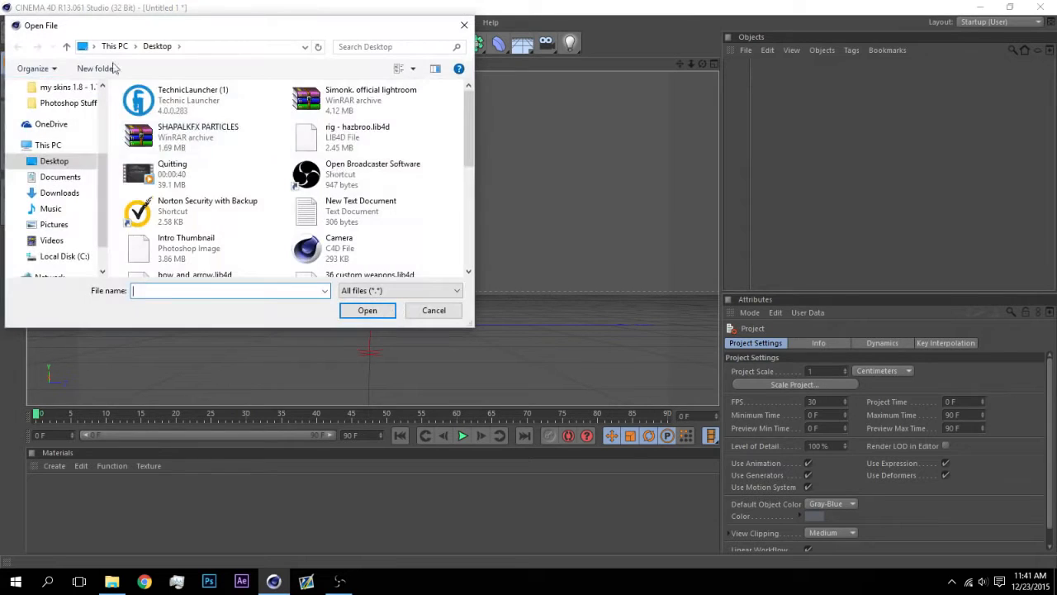
pyautogui.moveTo(465, 110); pyautogui.dragTo(465, 209)
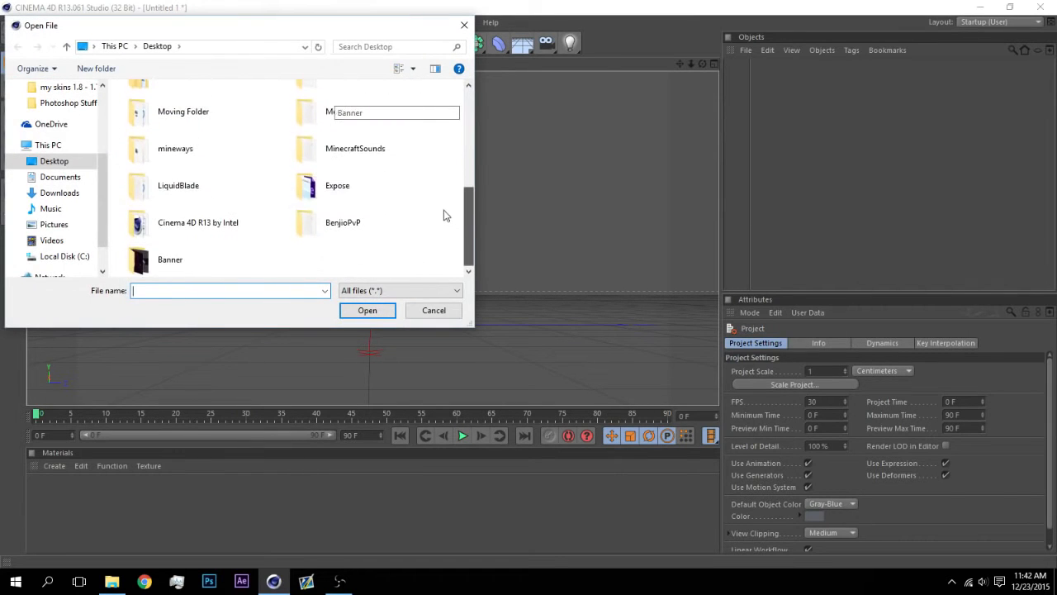
pyautogui.doubleClick(209, 120)
pyautogui.doubleClick(212, 121)
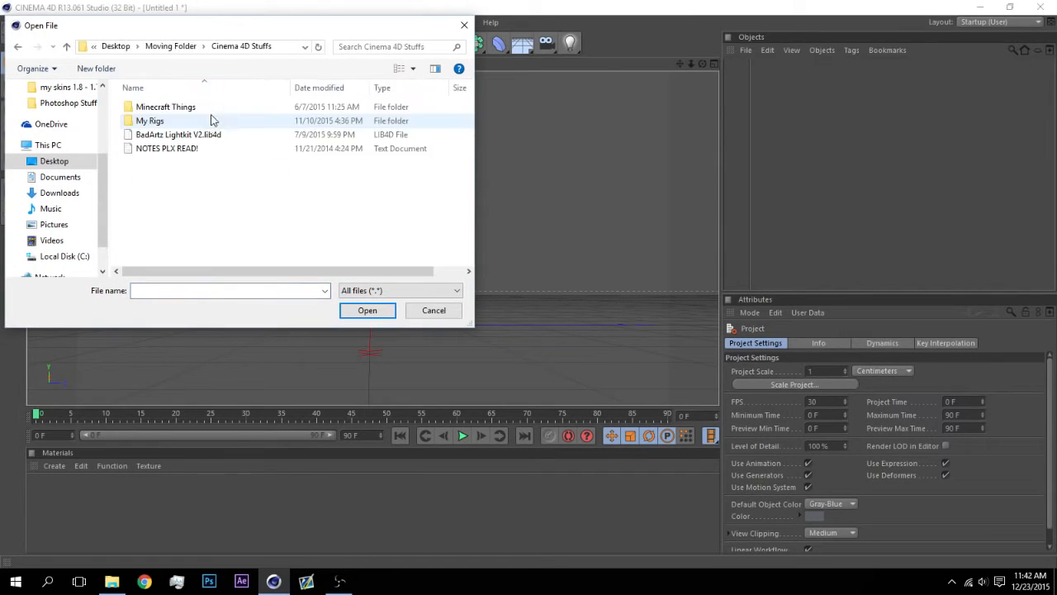
pyautogui.doubleClick(207, 121)
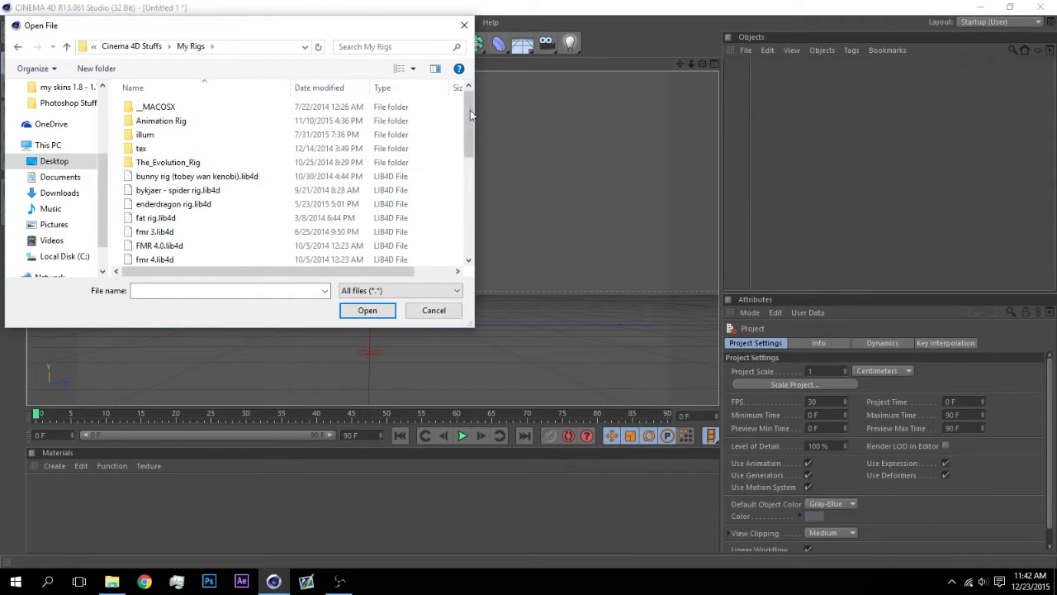
pyautogui.moveTo(470, 110); pyautogui.dragTo(466, 130)
pyautogui.doubleClick(224, 220)
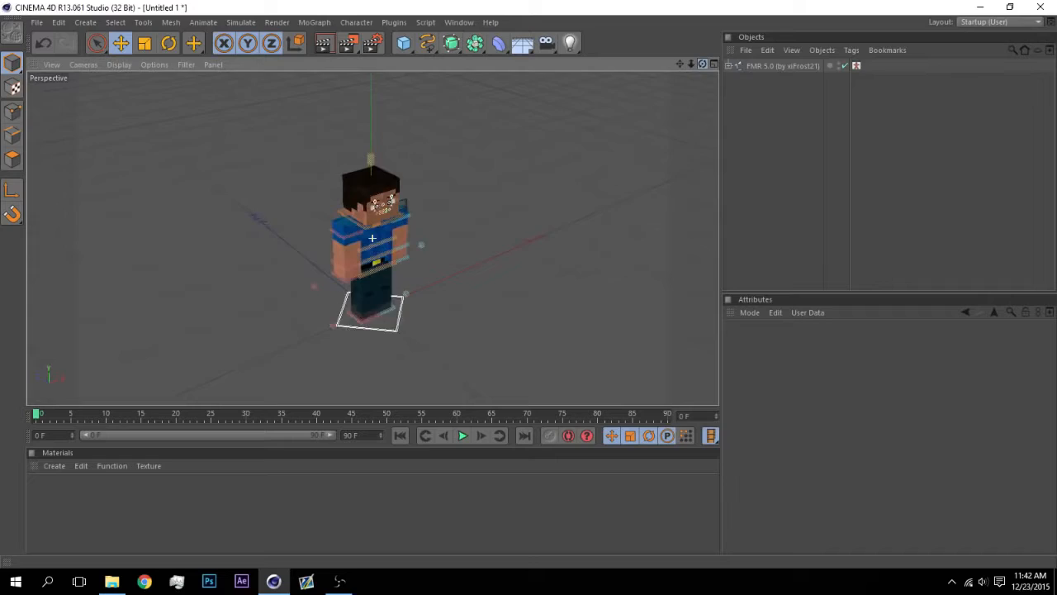
# Step: Set both the right and left lower legs of the FMR 5.0 rig to NO FEET
pyautogui.moveTo(702, 63); pyautogui.dragTo(249, 63)
pyautogui.click(763, 67)
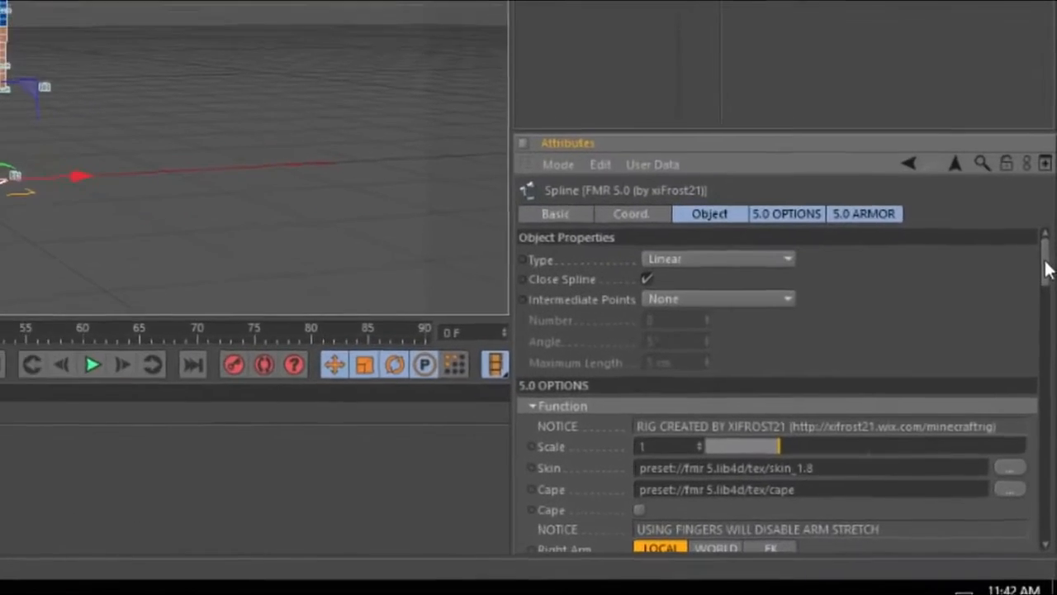
pyautogui.scroll(-6, 991, 388)
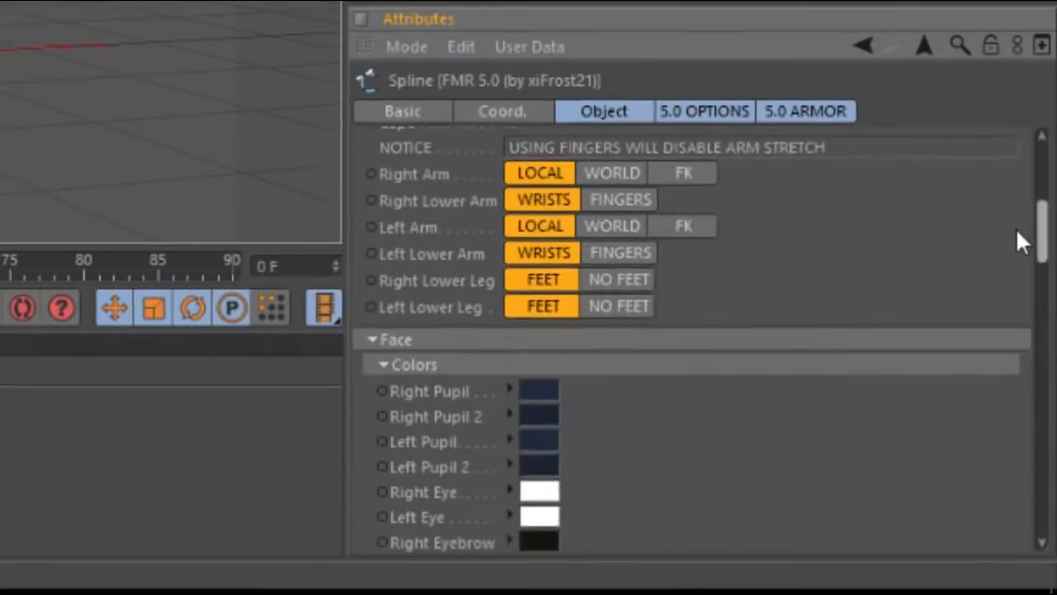
pyautogui.click(645, 210)
pyautogui.click(629, 227)
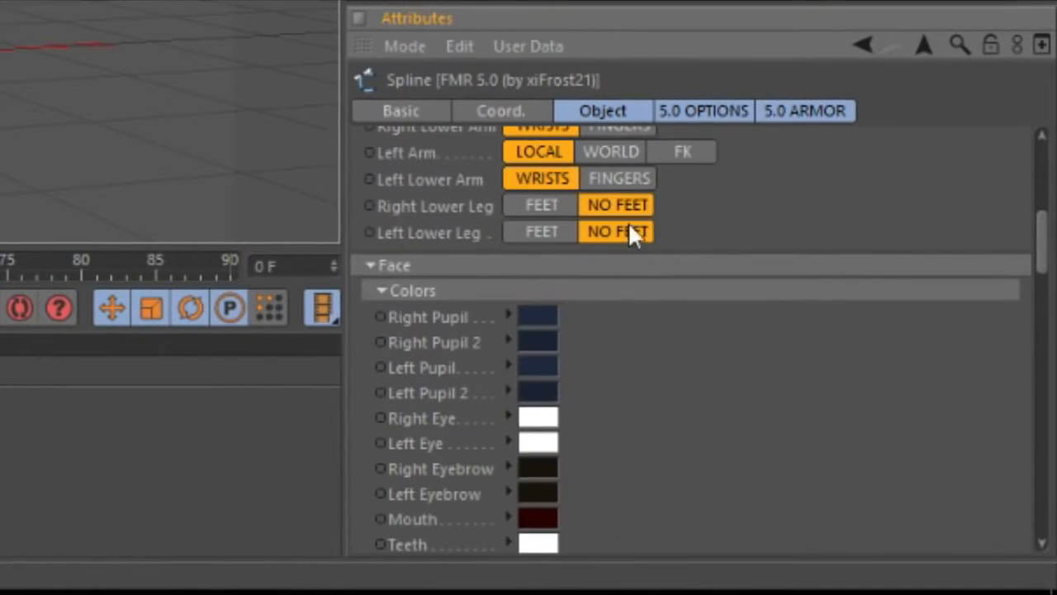
# Step: Turn off the rig's modelled facial features, including the pupils and teeth
pyautogui.moveTo(1035, 232); pyautogui.dragTo(973, 296)
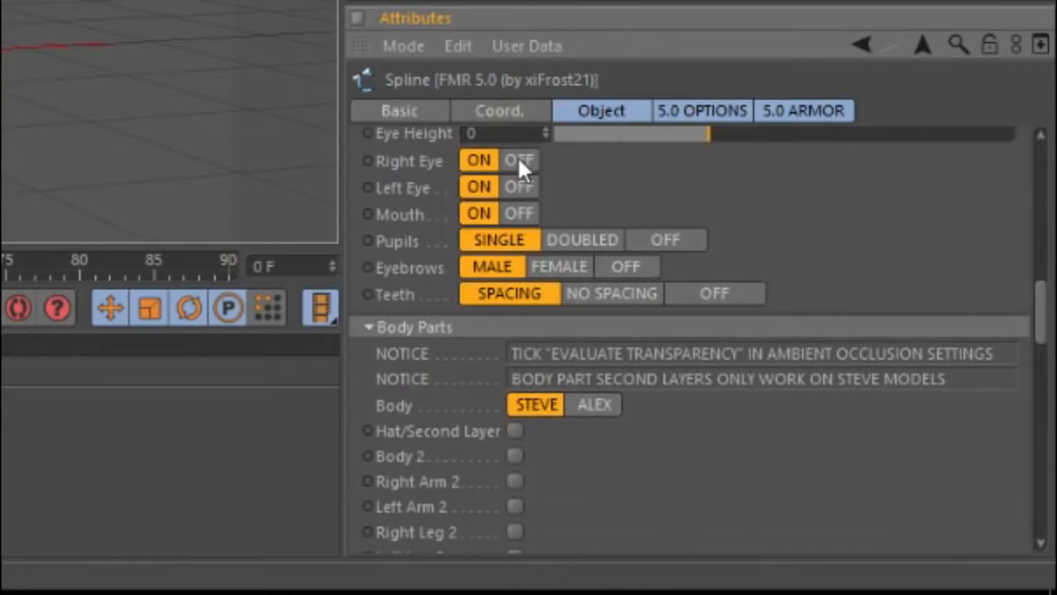
pyautogui.click(661, 240)
pyautogui.click(712, 294)
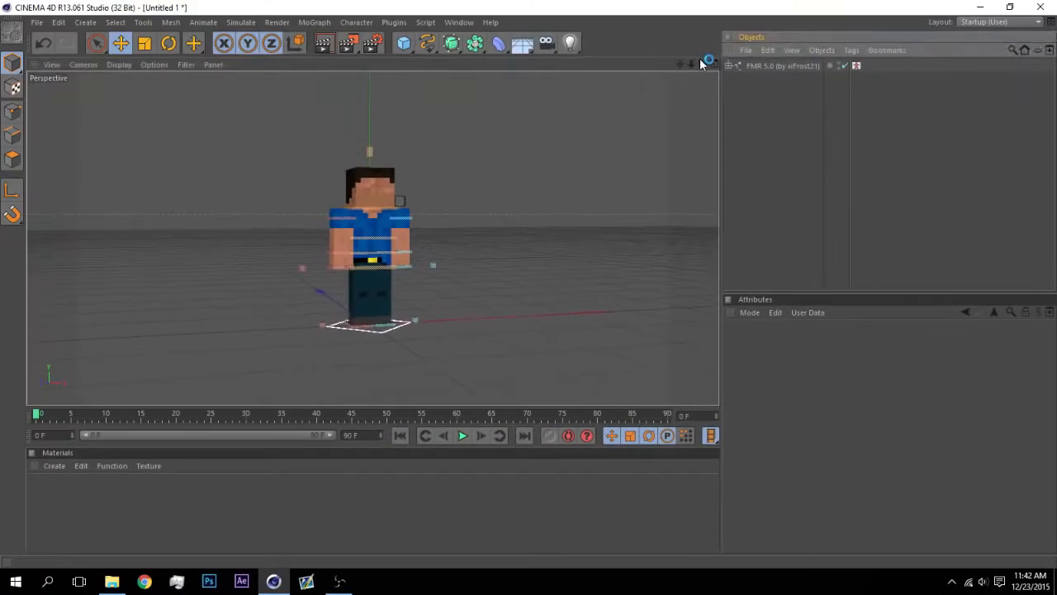
# Step: Give the rig a classic bow in the right hand with value 1 and set the Right Scale to 1.3
pyautogui.moveTo(701, 64); pyautogui.dragTo(771, 67)
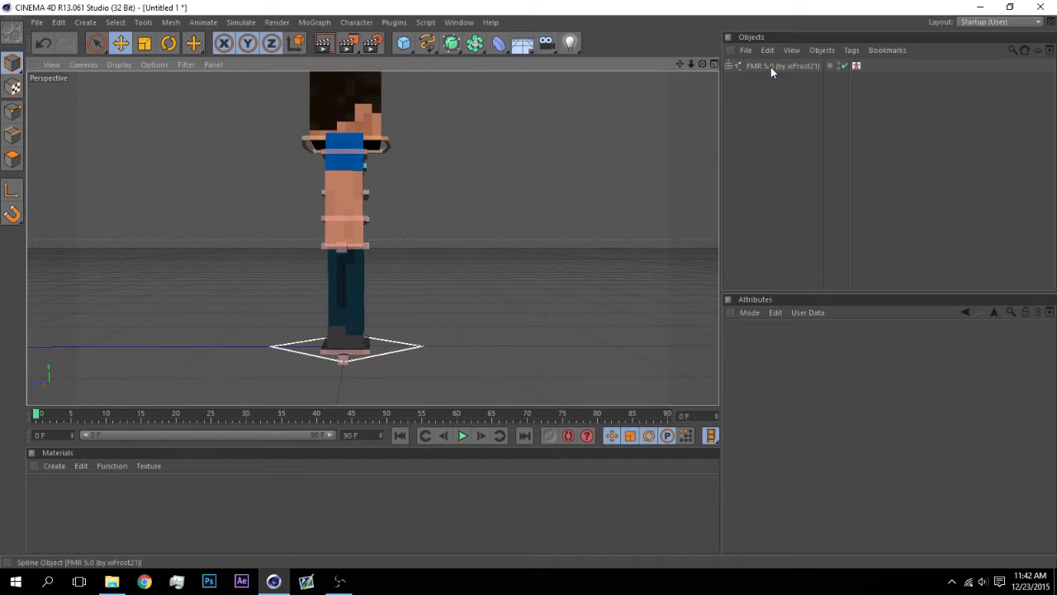
pyautogui.click(777, 67)
pyautogui.moveTo(1053, 376); pyautogui.dragTo(1051, 498)
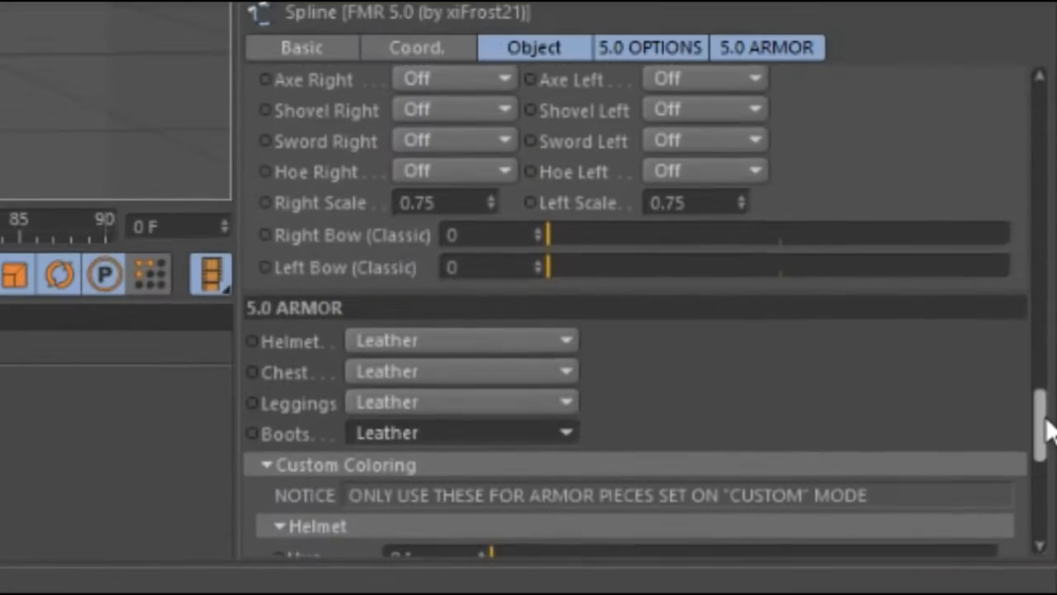
pyautogui.moveTo(1048, 429); pyautogui.dragTo(1046, 421)
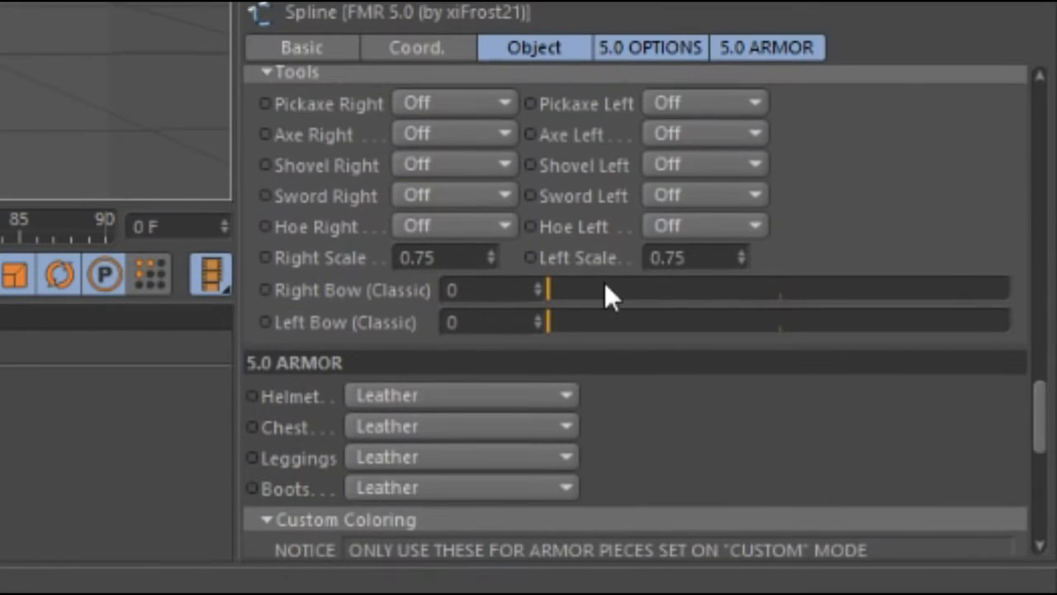
pyautogui.moveTo(606, 290); pyautogui.dragTo(671, 308)
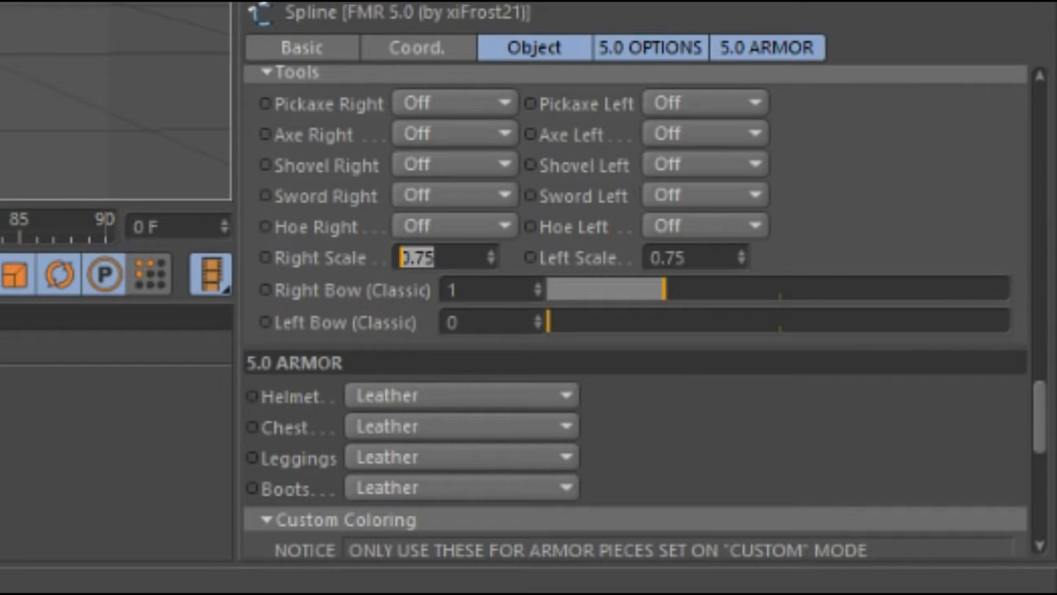
pyautogui.write('1.3')
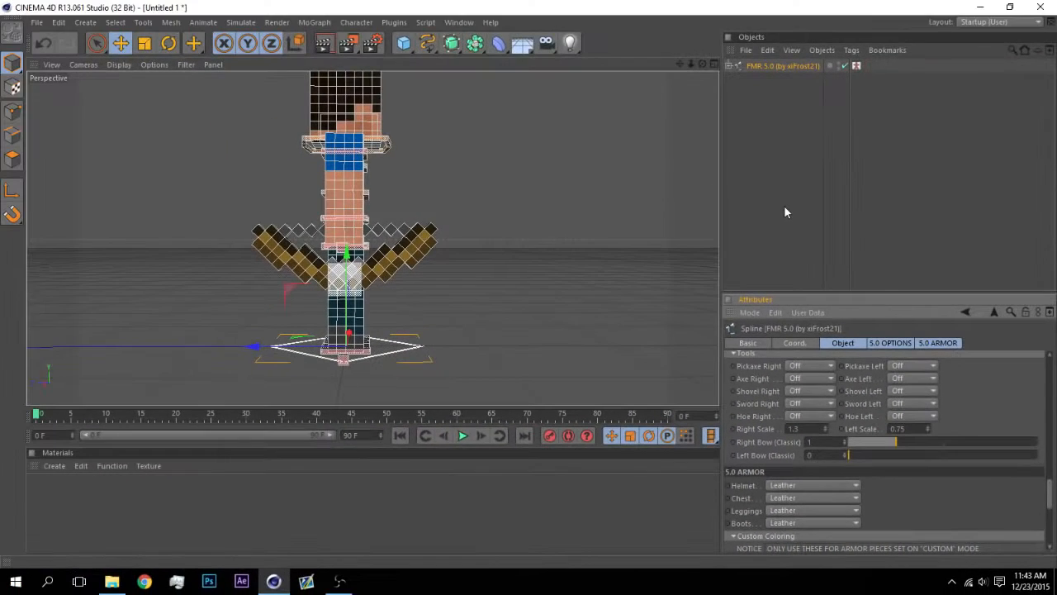
# Step: Raise the bow vertically so it sits at the character's right hand
pyautogui.click(345, 212)
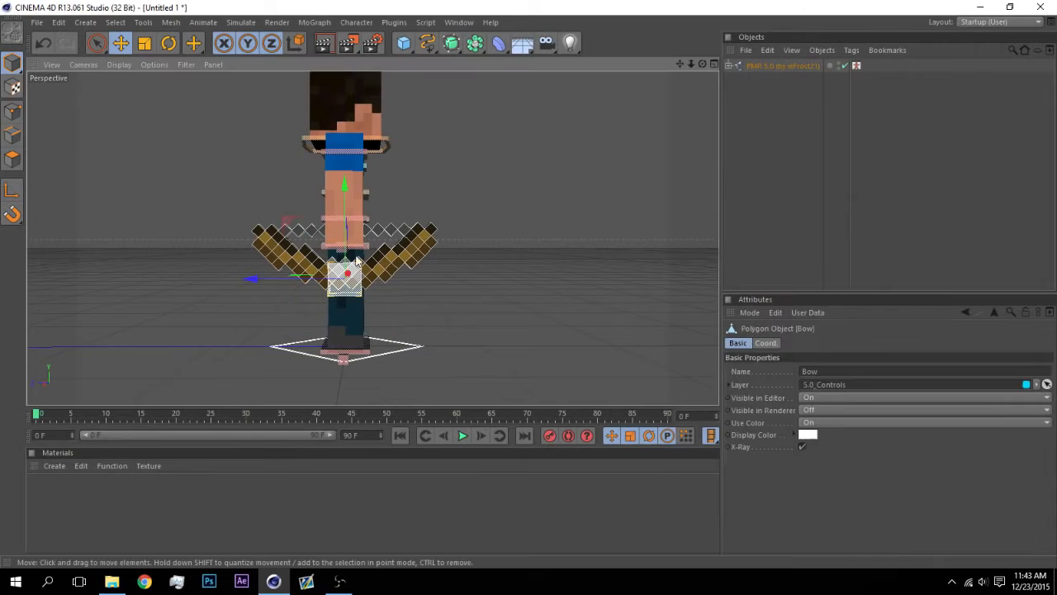
pyautogui.moveTo(346, 212); pyautogui.dragTo(348, 181)
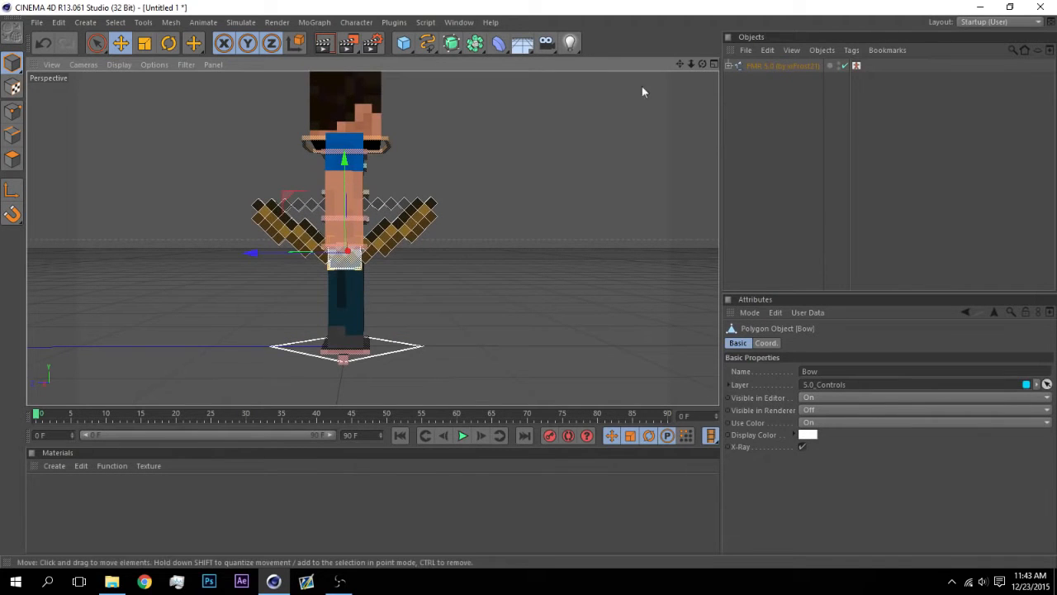
pyautogui.moveTo(704, 64); pyautogui.dragTo(659, 31)
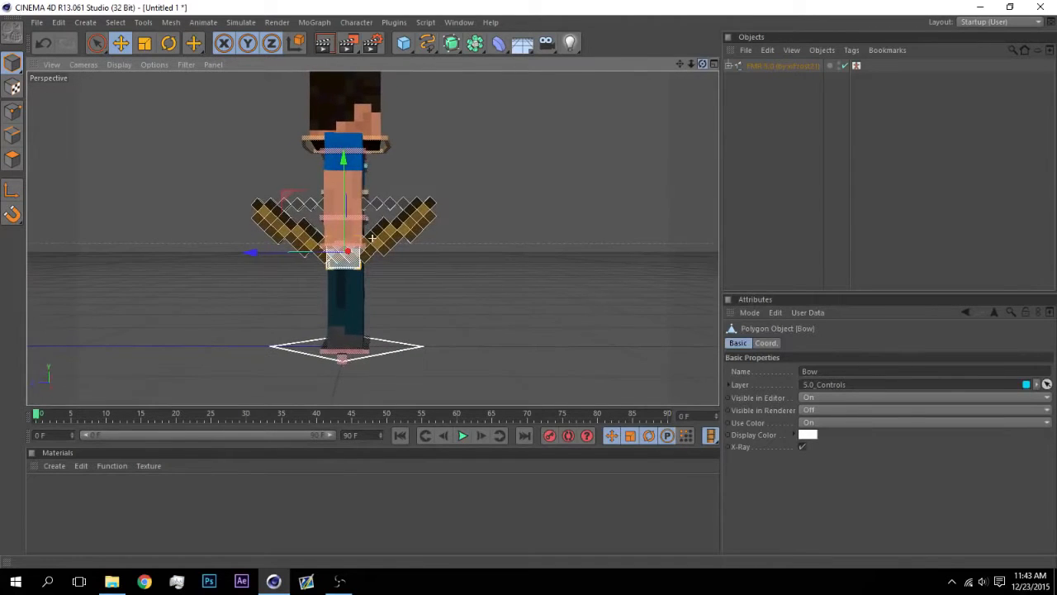
# Step: Turn on automatic keyframing and lower the character's waist so that the knees bend
pyautogui.click(569, 436)
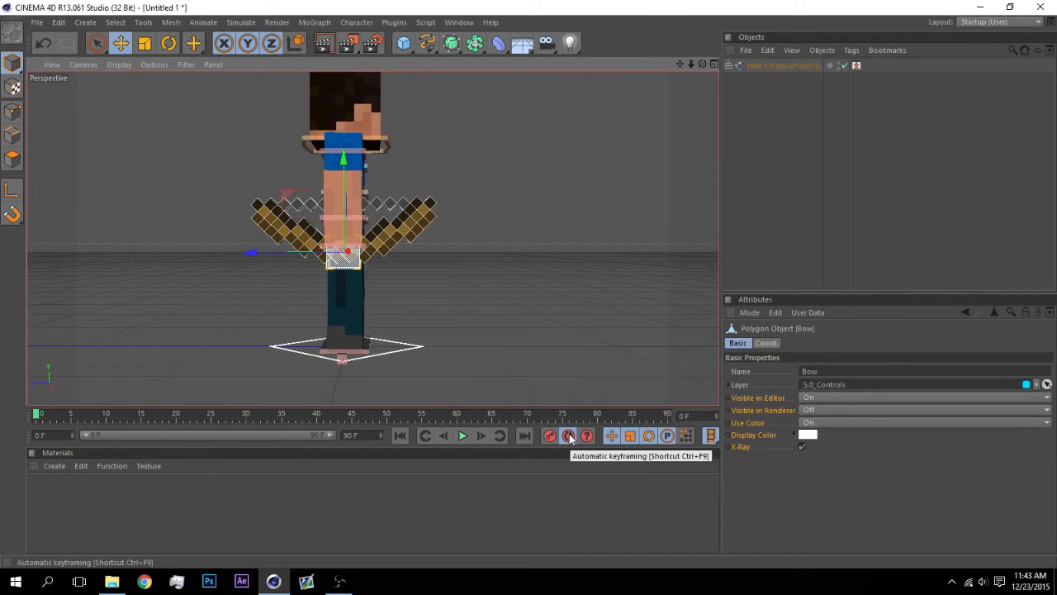
pyautogui.click(487, 259)
pyautogui.moveTo(702, 63); pyautogui.dragTo(695, 61)
pyautogui.moveTo(381, 257); pyautogui.dragTo(388, 209)
pyautogui.click(464, 176)
pyautogui.moveTo(702, 64)
pyautogui.mouseDown()
pyautogui.moveTo(653, 43)
pyautogui.moveTo(721, 66)
pyautogui.mouseUp()
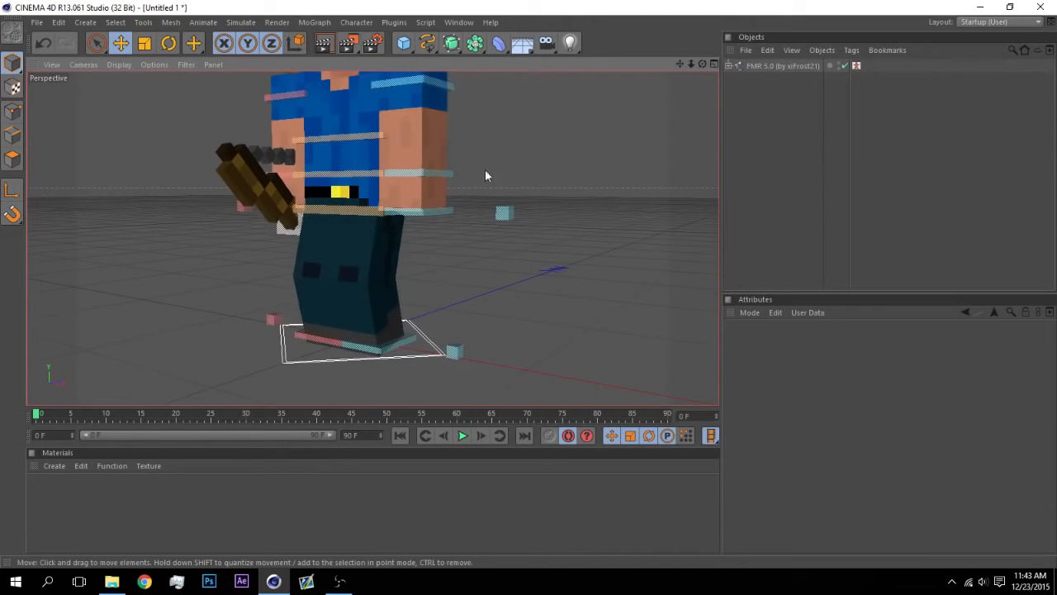
# Step: Rotate the waist control to turn the character's upper body sideways relative to the feet
pyautogui.click(357, 208)
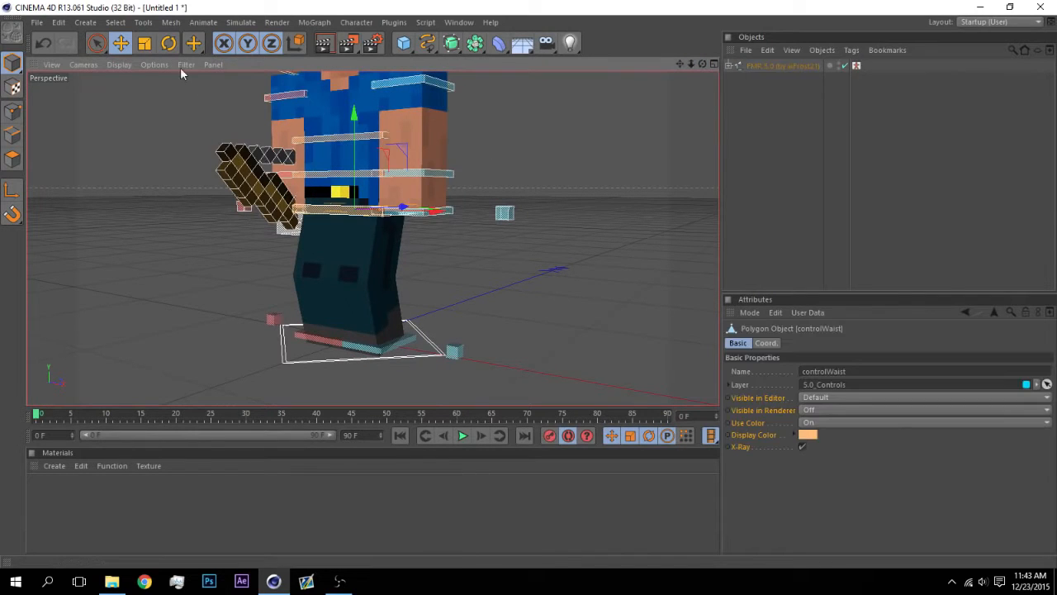
pyautogui.click(171, 44)
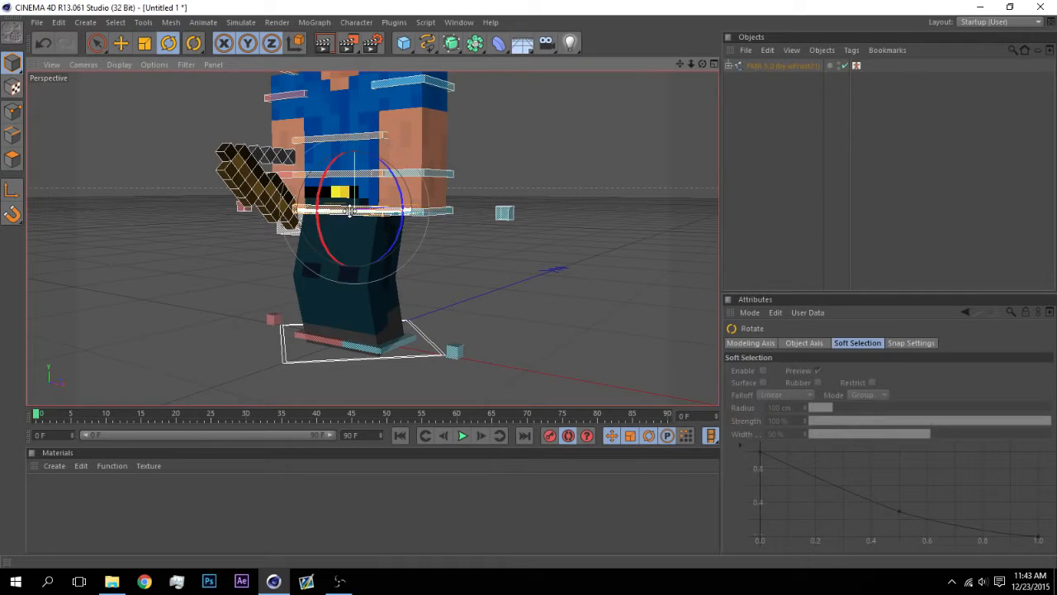
pyautogui.moveTo(350, 212); pyautogui.dragTo(460, 176)
pyautogui.moveTo(704, 63); pyautogui.dragTo(797, 90)
pyautogui.moveTo(396, 228); pyautogui.dragTo(405, 227)
pyautogui.moveTo(703, 64); pyautogui.dragTo(4, 59)
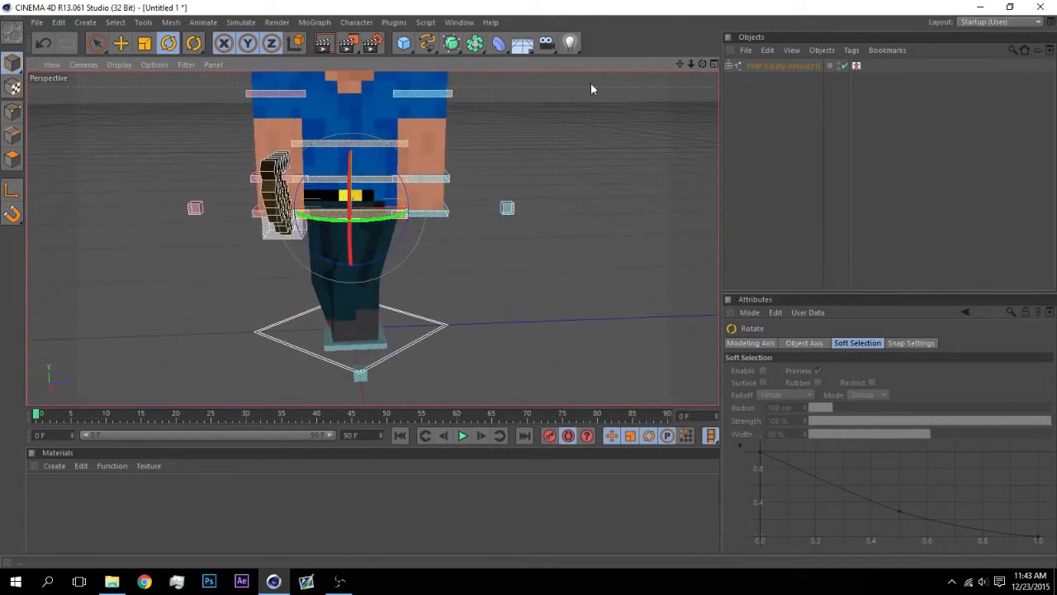
# Step: Move the left and right foot controls apart in opposite directions to spread the legs into a wide stance
pyautogui.click(363, 339)
pyautogui.moveTo(385, 359); pyautogui.dragTo(458, 331)
pyautogui.click(122, 46)
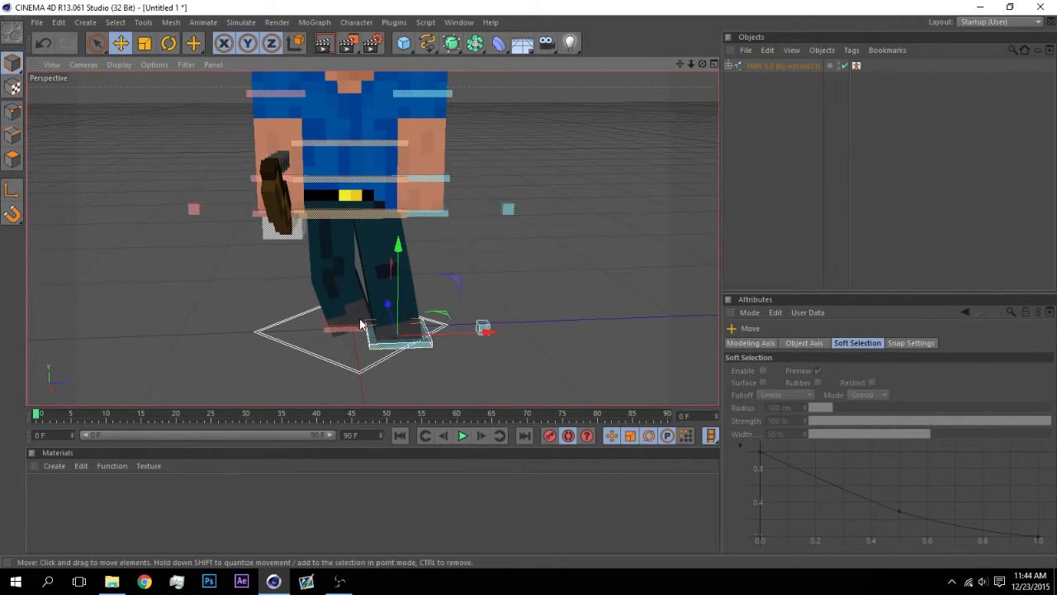
pyautogui.click(359, 326)
pyautogui.moveTo(402, 326); pyautogui.dragTo(359, 315)
# Step: Lower the waist control slightly and move the right foot control further out from the body
pyautogui.click(345, 168)
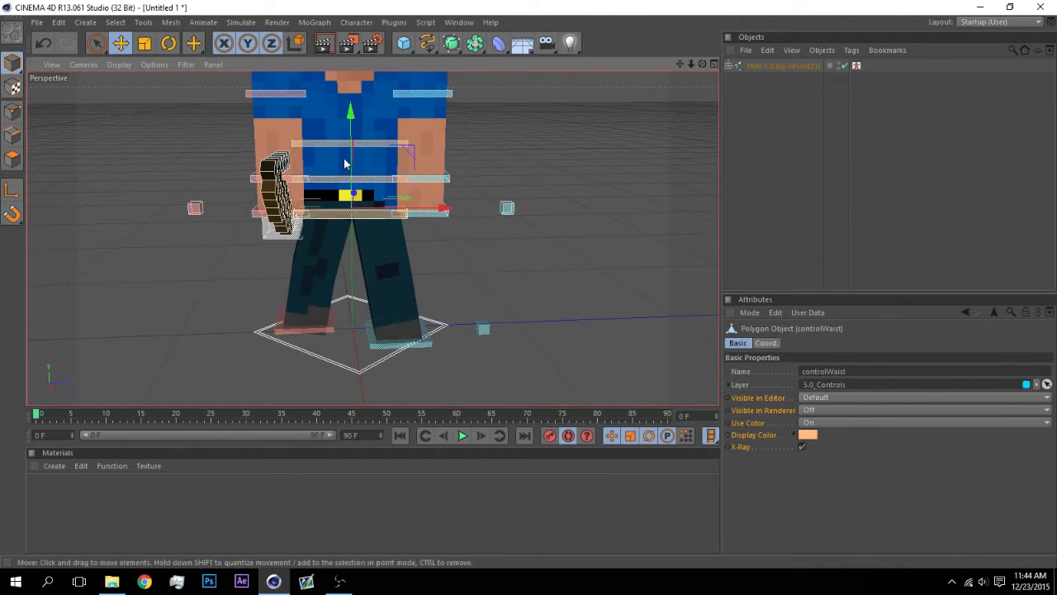
pyautogui.moveTo(351, 155); pyautogui.dragTo(352, 162)
pyautogui.click(295, 327)
pyautogui.moveTo(353, 324)
pyautogui.mouseDown()
pyautogui.moveTo(327, 347)
pyautogui.moveTo(347, 333)
pyautogui.mouseUp()
# Step: Rotate the right and left foot controls so the feet turn outward to suit the archery stance
pyautogui.click(169, 43)
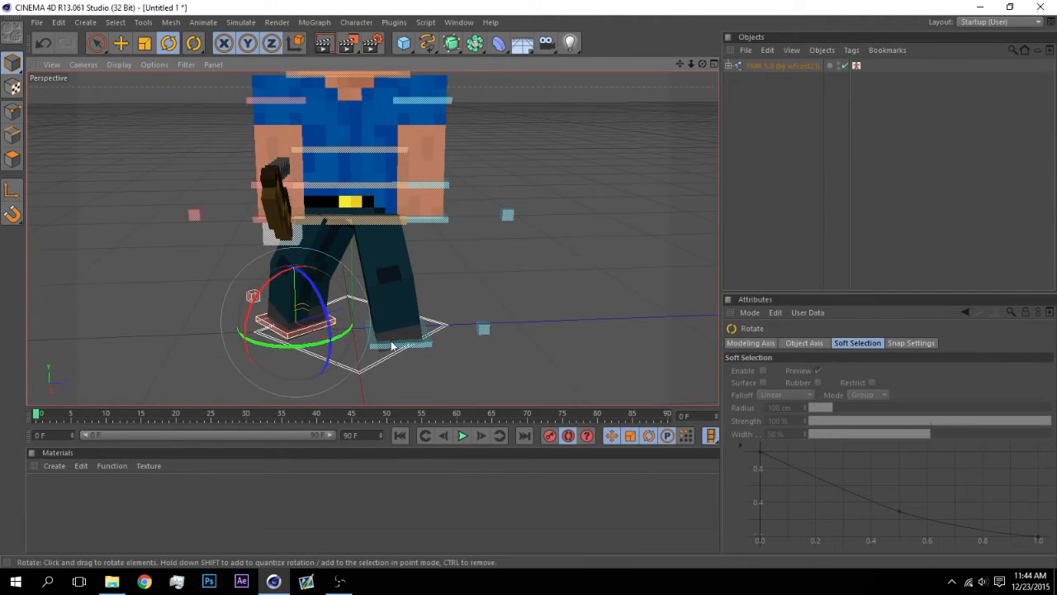
pyautogui.click(394, 346)
pyautogui.moveTo(399, 366); pyautogui.dragTo(405, 367)
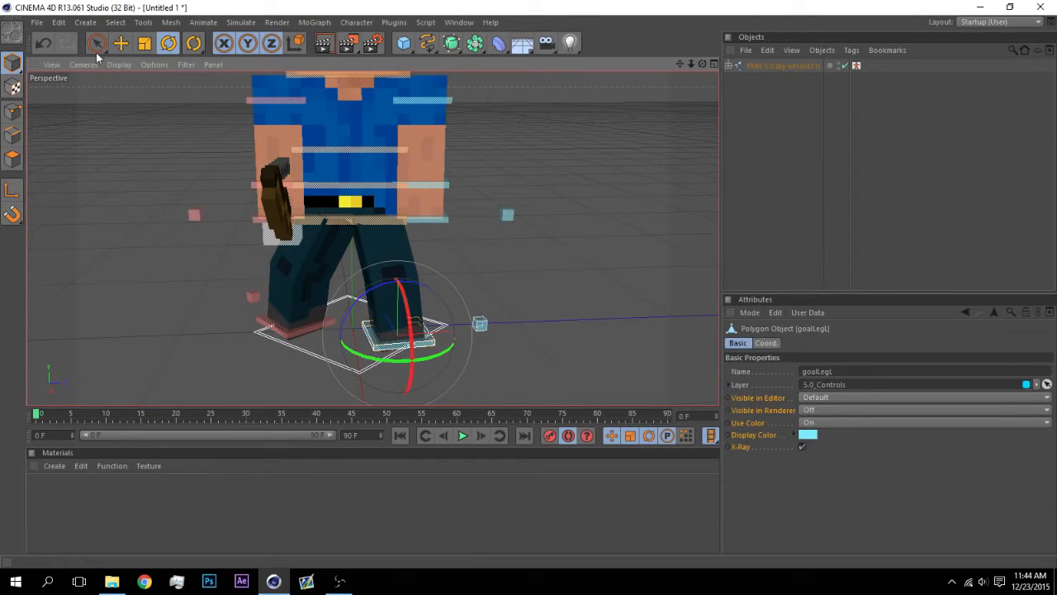
# Step: Rotate the neck control about -73° so the head faces toward the bow arm's side
pyautogui.click(121, 43)
pyautogui.moveTo(703, 64); pyautogui.dragTo(602, 189)
pyautogui.moveTo(703, 63); pyautogui.dragTo(640, 73)
pyautogui.keyDown('alt'); pyautogui.moveTo(372, 238); pyautogui.dragTo(272, 83); pyautogui.keyUp('alt')
pyautogui.click(270, 157)
pyautogui.click(169, 43)
pyautogui.click(399, 113)
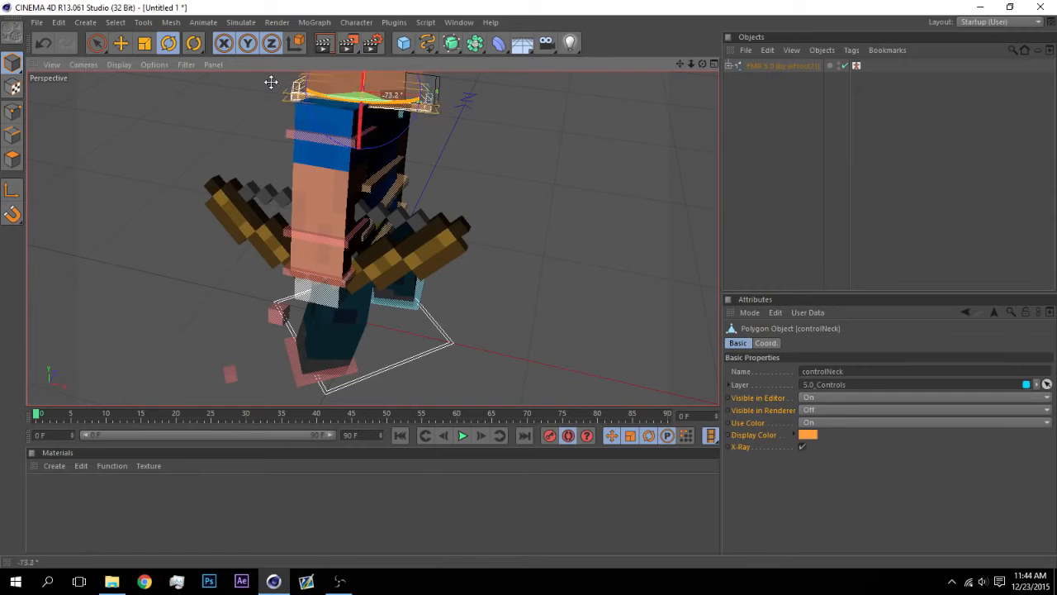
pyautogui.click(646, 92)
# Step: Rotate the right arm upward to hold the bow out at shoulder height in the aiming direction
pyautogui.moveTo(701, 65); pyautogui.dragTo(686, 176)
pyautogui.click(350, 154)
pyautogui.moveTo(301, 132)
pyautogui.mouseDown()
pyautogui.moveTo(293, 137)
pyautogui.moveTo(307, 141)
pyautogui.mouseUp()
# Step: Move the bow at the raised right hand and rotate it across the arm
pyautogui.click(293, 114)
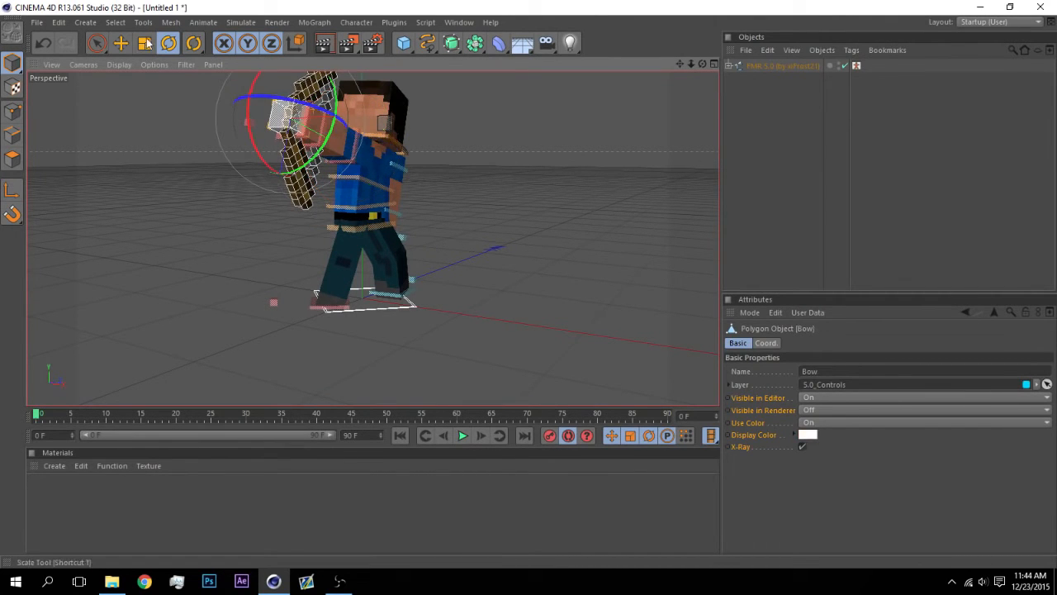
pyautogui.click(123, 43)
pyautogui.moveTo(687, 63); pyautogui.dragTo(544, 202)
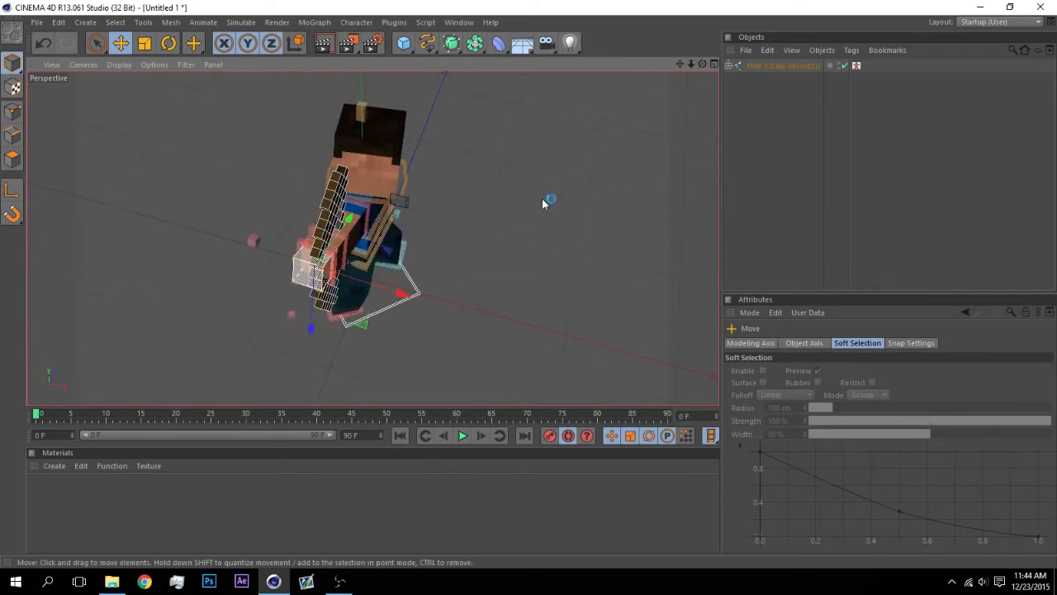
pyautogui.moveTo(335, 261); pyautogui.dragTo(358, 296)
pyautogui.click(169, 43)
pyautogui.click(465, 311)
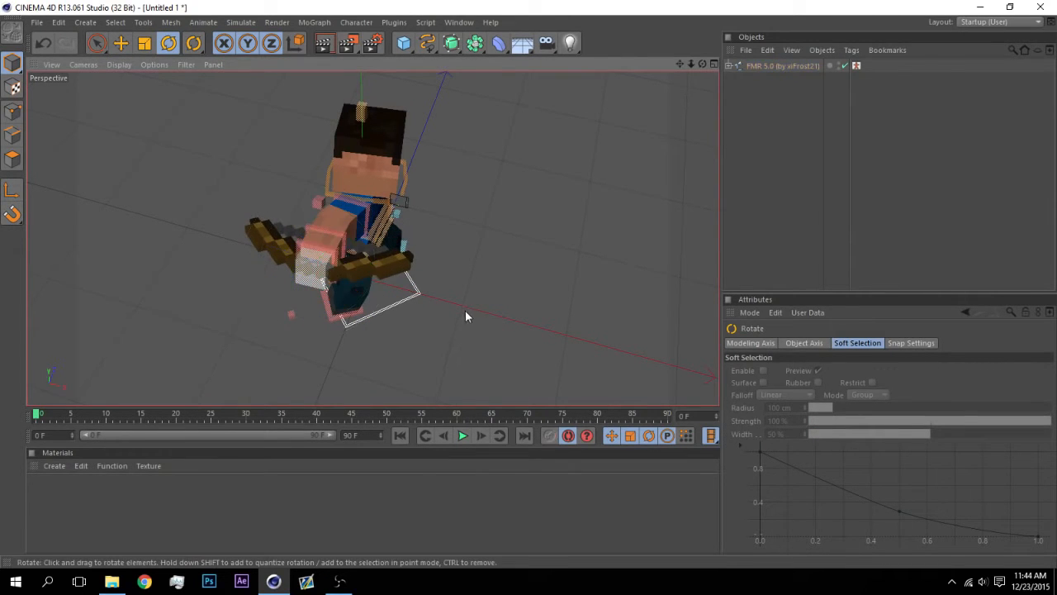
# Step: Rotate the bow in the raised right hand and shift it so the hand grips the middle of the bow
pyautogui.click(296, 282)
pyautogui.moveTo(347, 232); pyautogui.dragTo(261, 229)
pyautogui.click(120, 43)
pyautogui.moveTo(344, 264); pyautogui.dragTo(354, 216)
pyautogui.click(746, 95)
pyautogui.click(366, 159)
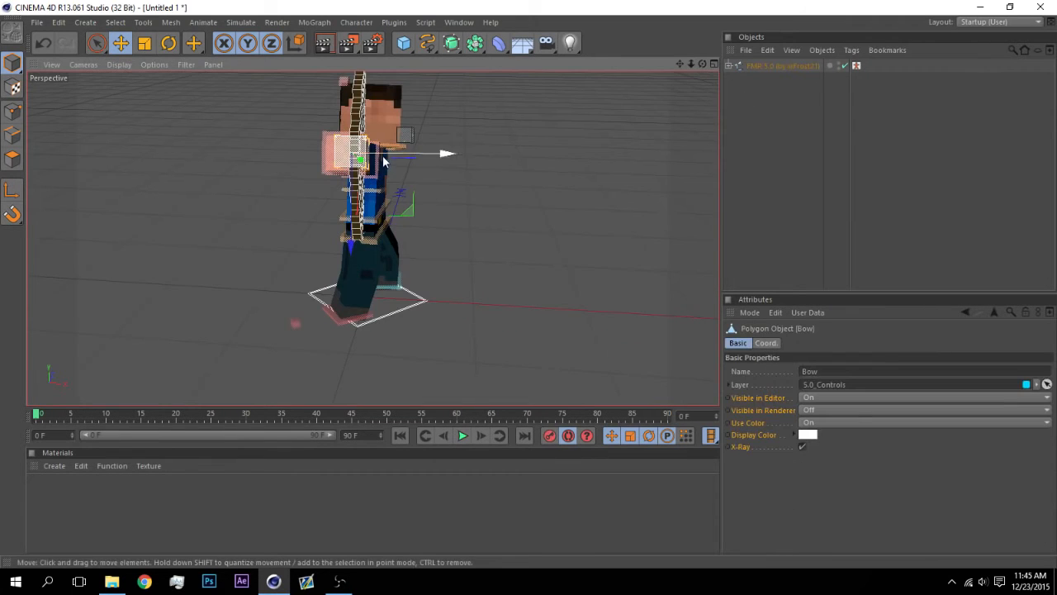
pyautogui.moveTo(383, 155); pyautogui.dragTo(388, 158)
pyautogui.moveTo(702, 64); pyautogui.dragTo(751, 63)
pyautogui.moveTo(263, 215); pyautogui.dragTo(287, 214)
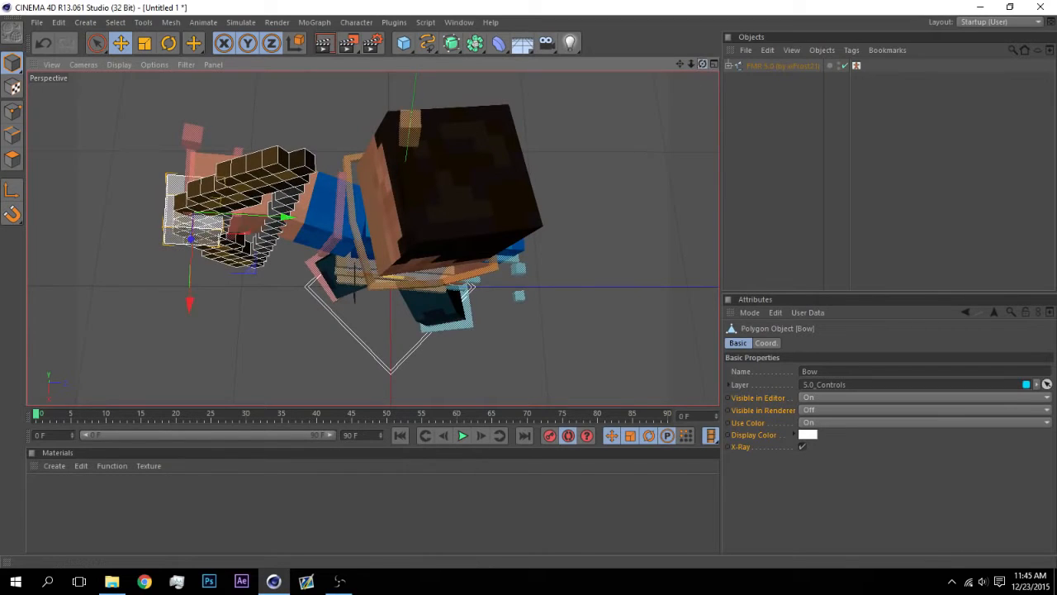
pyautogui.moveTo(702, 64); pyautogui.dragTo(703, 66)
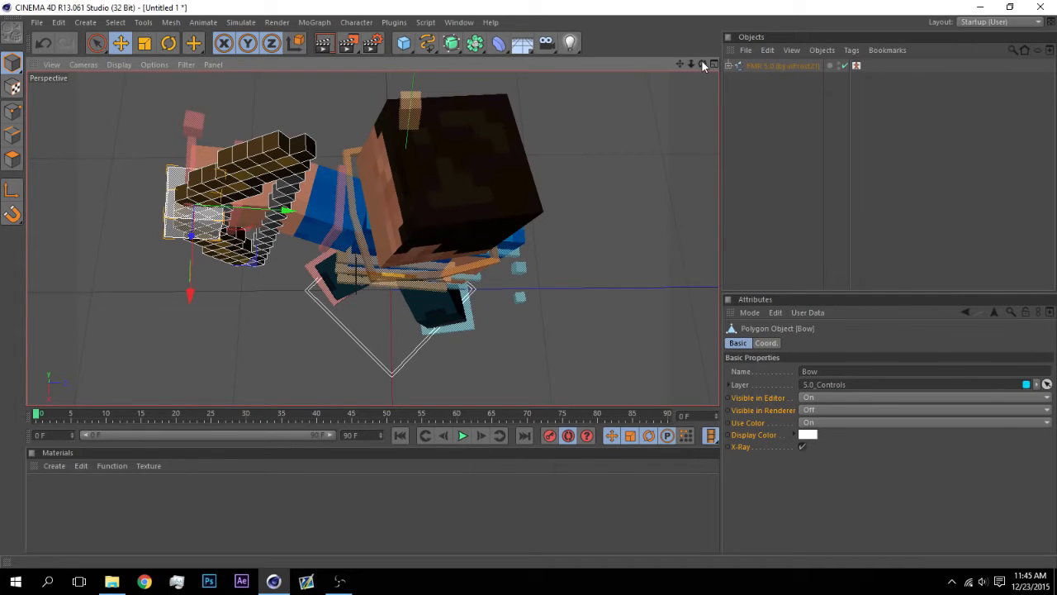
pyautogui.moveTo(695, 66); pyautogui.dragTo(667, 76)
# Step: Rotate the left hand control and move it inward so the left arm folds across the chest toward the bow
pyautogui.click(472, 242)
pyautogui.press('r')
pyautogui.moveTo(454, 173); pyautogui.dragTo(261, 117)
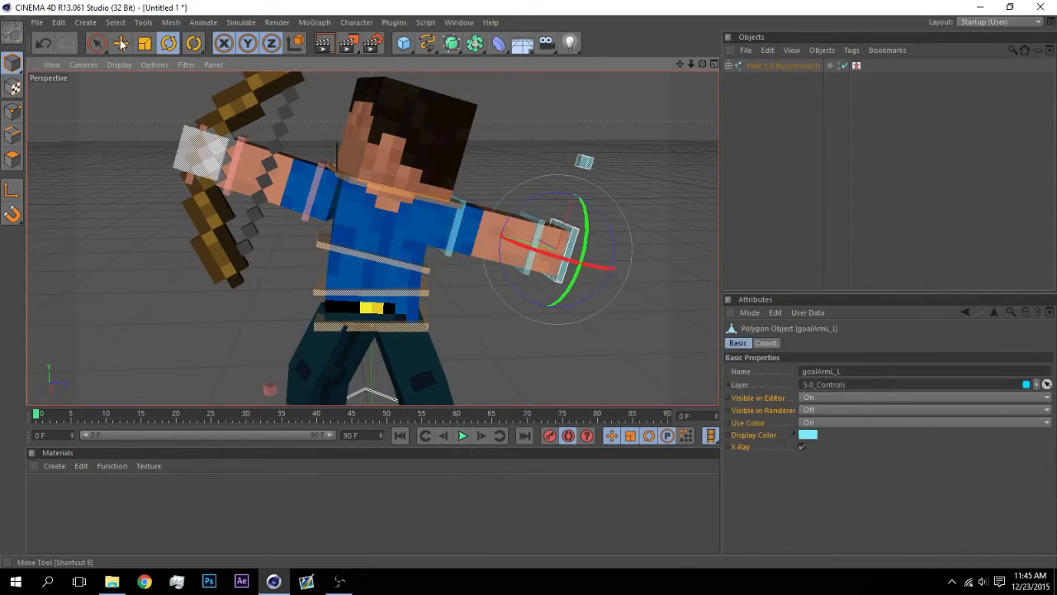
pyautogui.press('e')
pyautogui.moveTo(704, 66); pyautogui.dragTo(646, 169)
pyautogui.moveTo(606, 198); pyautogui.dragTo(542, 25)
pyautogui.moveTo(703, 65); pyautogui.dragTo(565, 211)
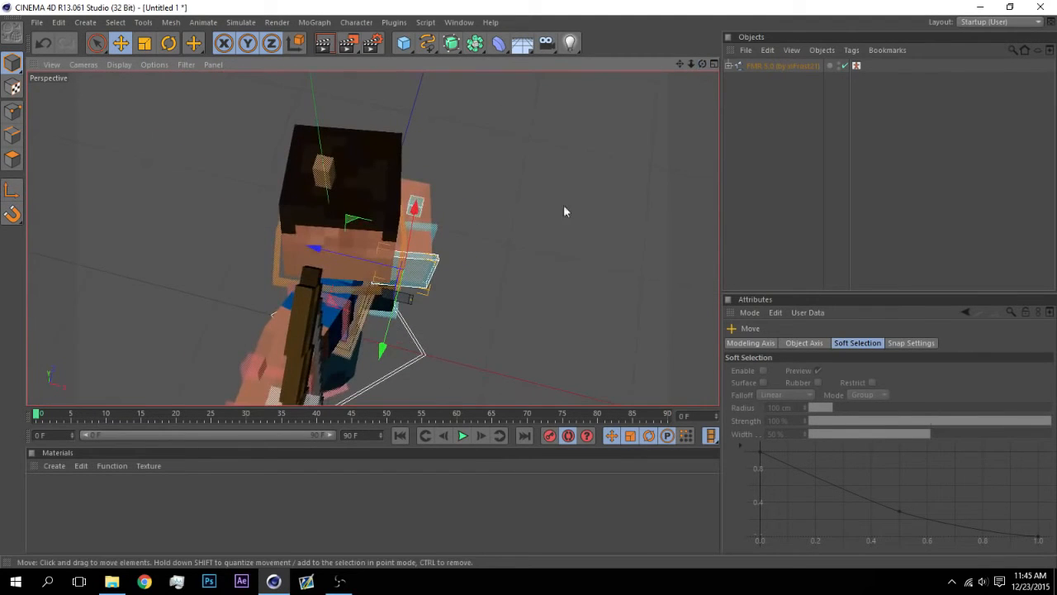
# Step: Rotate the right arm control slightly to adjust the direction of the bow arm
pyautogui.click(347, 312)
pyautogui.press('r')
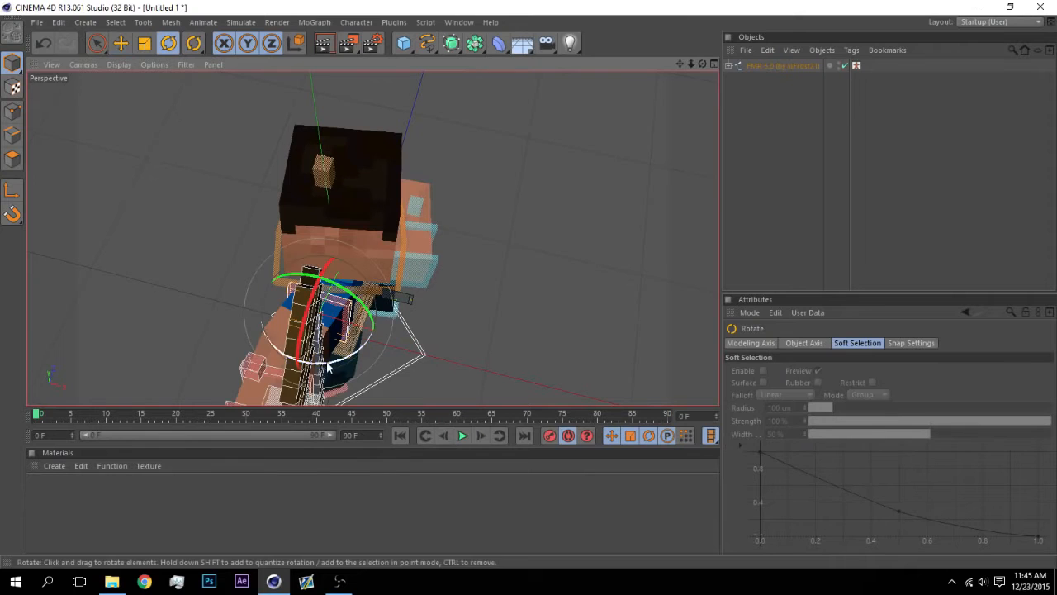
pyautogui.moveTo(332, 361); pyautogui.dragTo(330, 369)
pyautogui.click(516, 259)
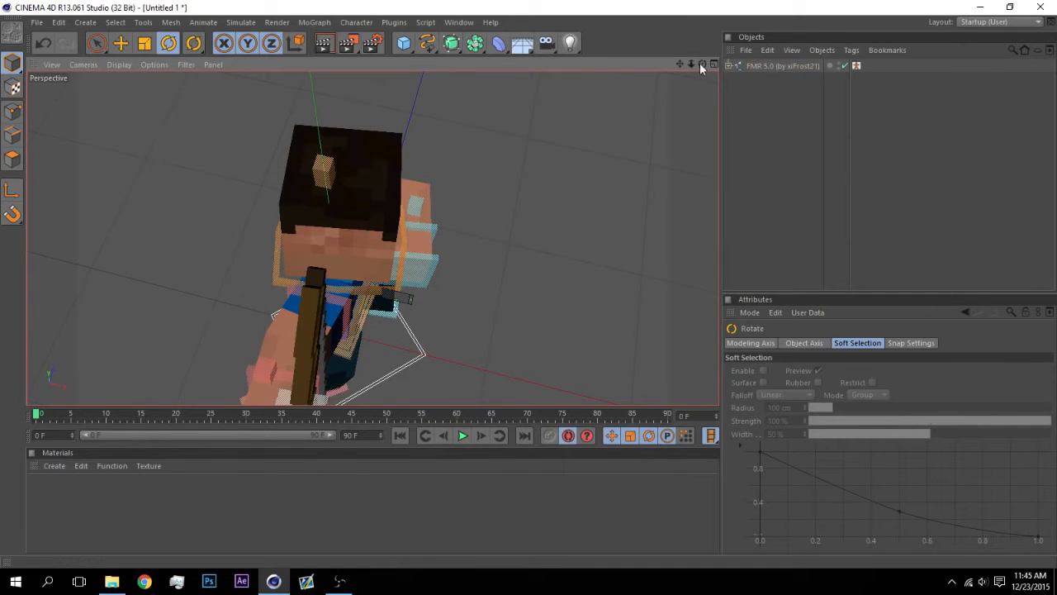
# Step: Adjust the left arm control so the folded left arm tilts to match the drawing posture
pyautogui.moveTo(702, 63); pyautogui.dragTo(640, 29)
pyautogui.keyDown('alt'); pyautogui.moveTo(371, 238); pyautogui.dragTo(346, 217); pyautogui.keyUp('alt')
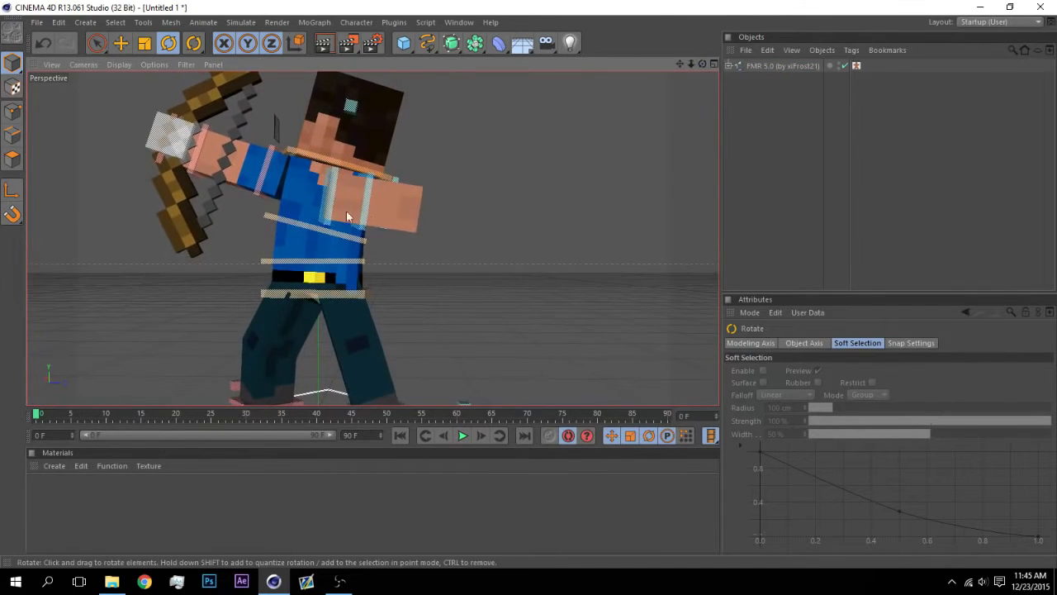
pyautogui.click(383, 185)
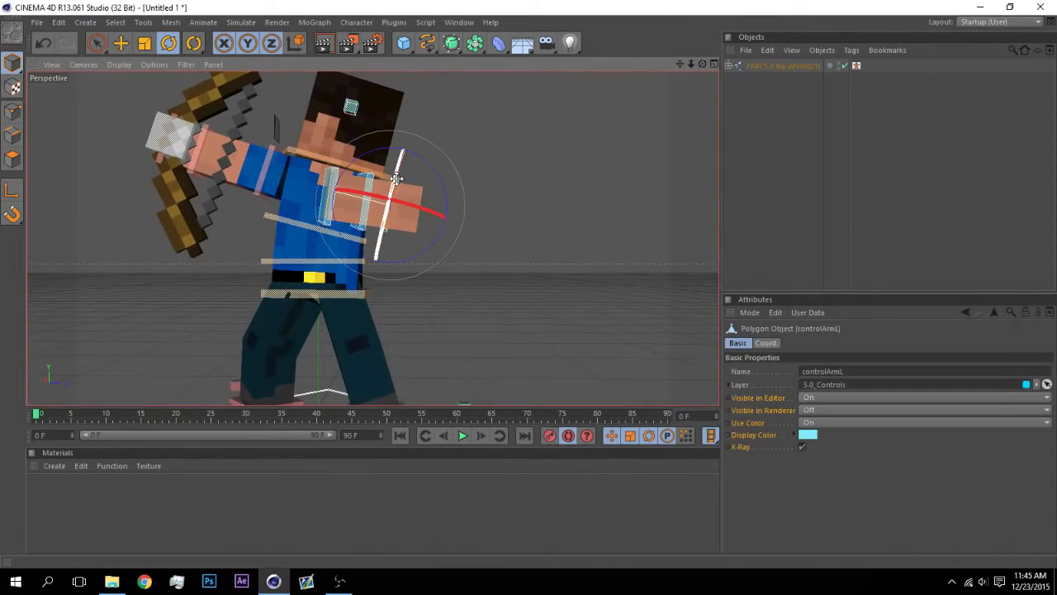
pyautogui.click(122, 43)
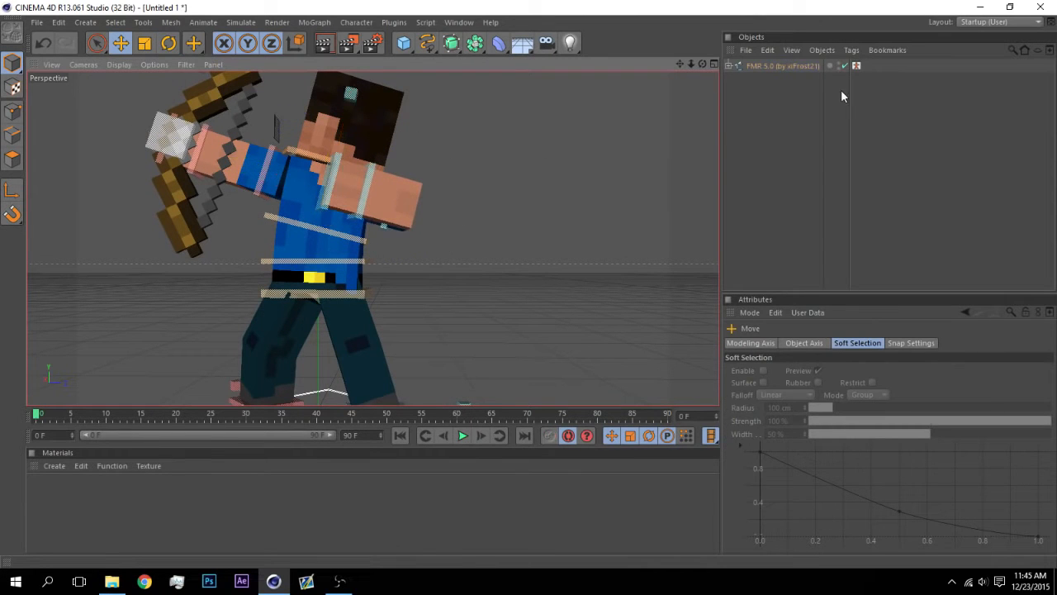
# Step: Set the rig's Right Bow (Classic) value to 4 for a fully drawn bow, and rotate the bow at the right hand
pyautogui.click(794, 67)
pyautogui.moveTo(1054, 375); pyautogui.dragTo(1020, 494)
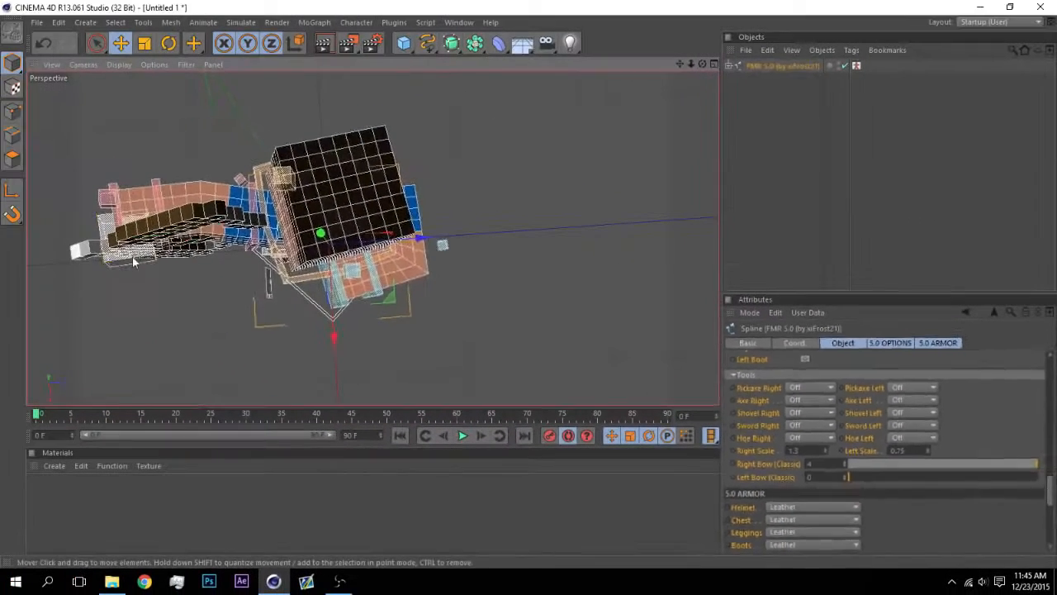
pyautogui.click(136, 254)
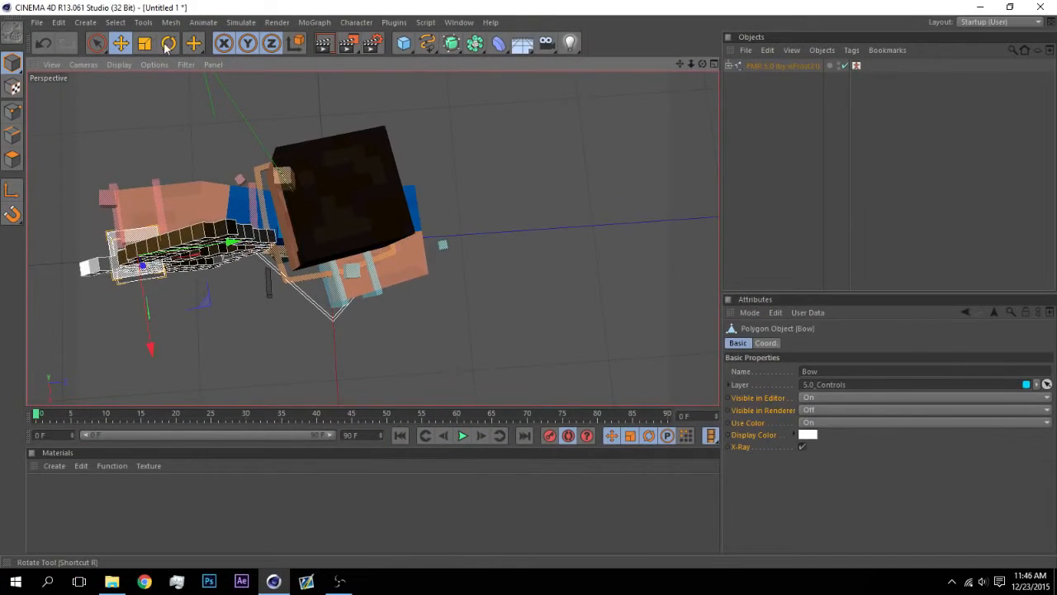
pyautogui.press('r')
pyautogui.moveTo(313, 143); pyautogui.dragTo(259, 230)
# Step: Rotate the right arm control about -41° across the body and turn the bow so its arrow points straight ahead
pyautogui.click(249, 227)
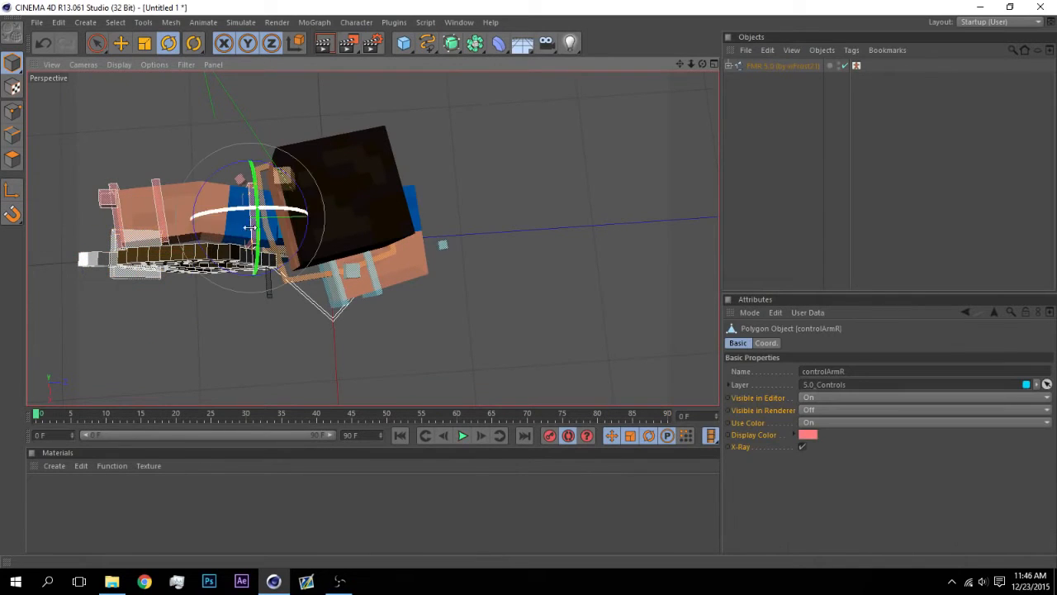
pyautogui.moveTo(215, 175); pyautogui.dragTo(208, 210)
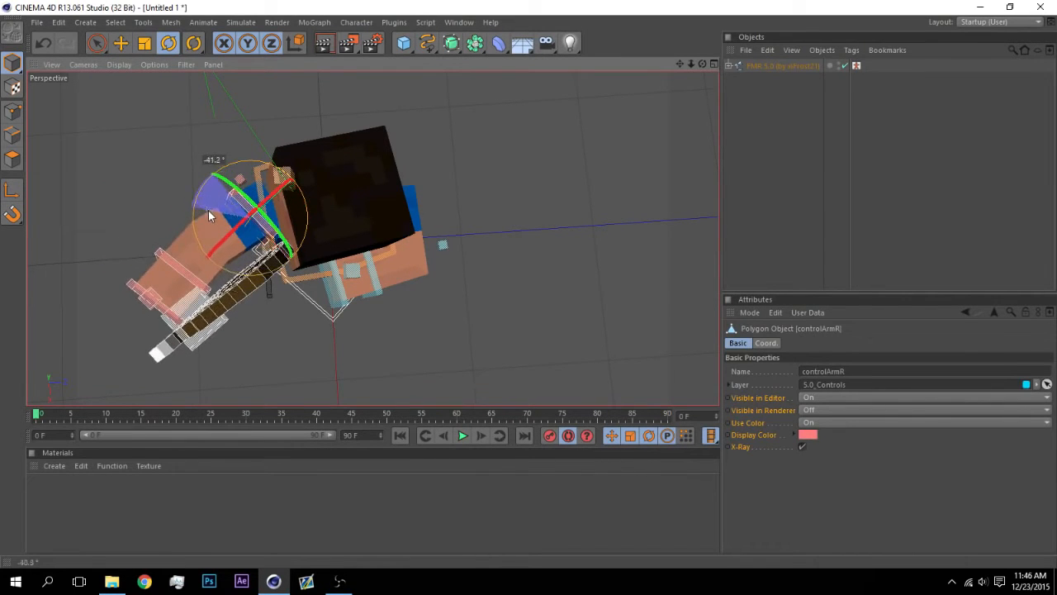
pyautogui.click(198, 328)
pyautogui.moveTo(460, 243); pyautogui.dragTo(258, 333)
pyautogui.moveTo(164, 302); pyautogui.dragTo(168, 285)
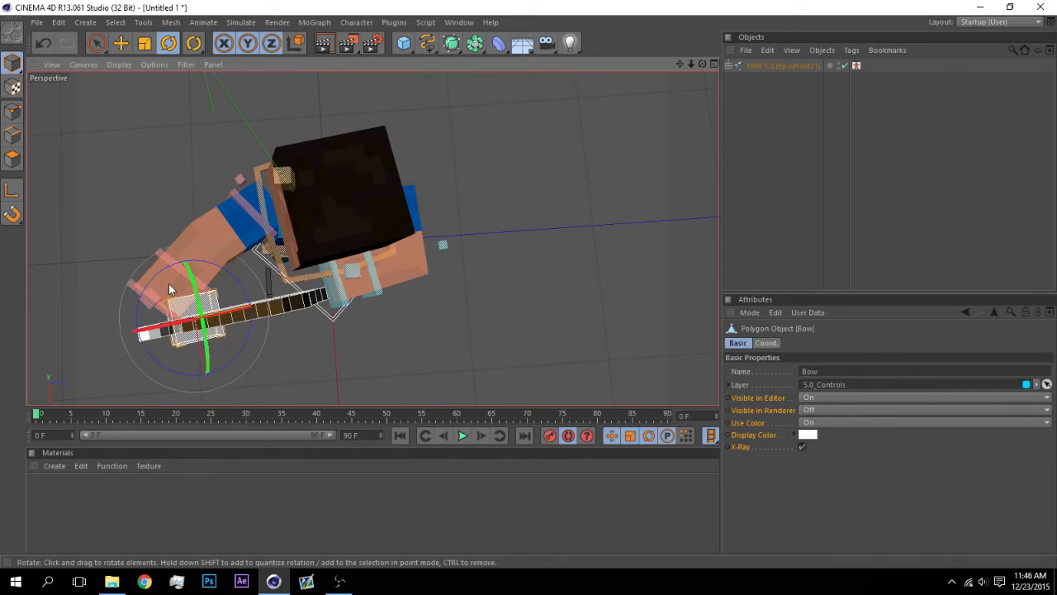
pyautogui.moveTo(703, 63); pyautogui.dragTo(702, 25)
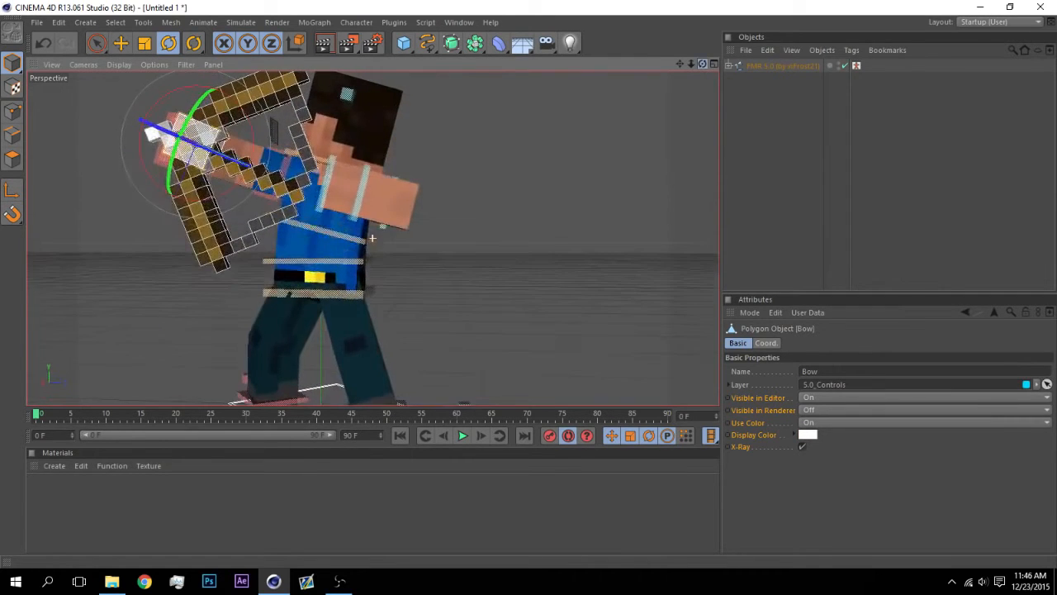
# Step: Move the left arm control closer to the drawn bowstring so the left hand meets the arrow's end
pyautogui.click(326, 183)
pyautogui.press('e')
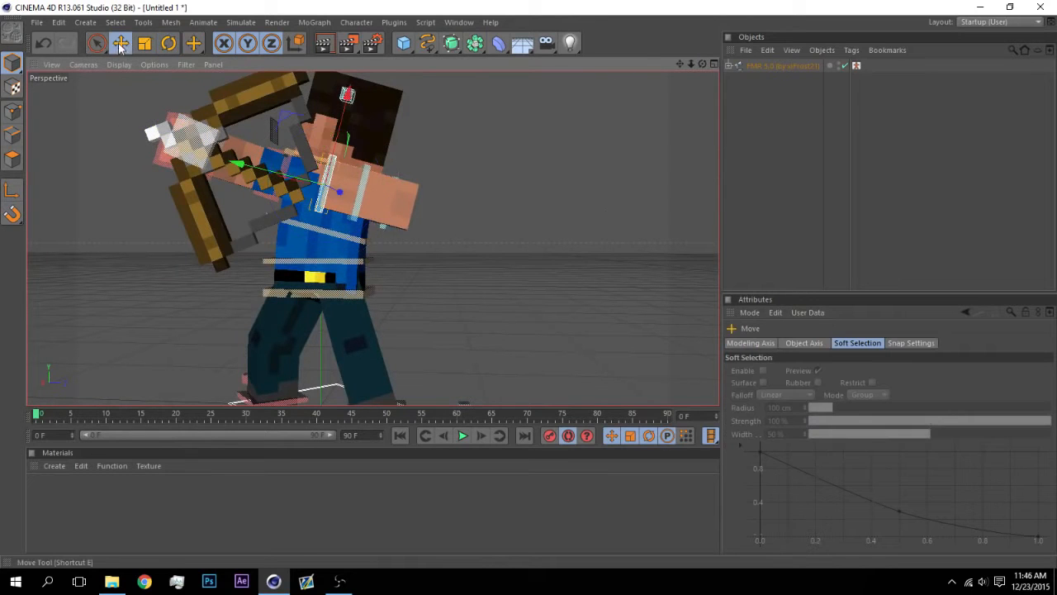
pyautogui.moveTo(703, 64)
pyautogui.mouseDown()
pyautogui.moveTo(685, 41)
pyautogui.moveTo(674, 58)
pyautogui.moveTo(705, 64)
pyautogui.mouseUp()
pyautogui.click(780, 65)
pyautogui.moveTo(1047, 368); pyautogui.dragTo(1042, 493)
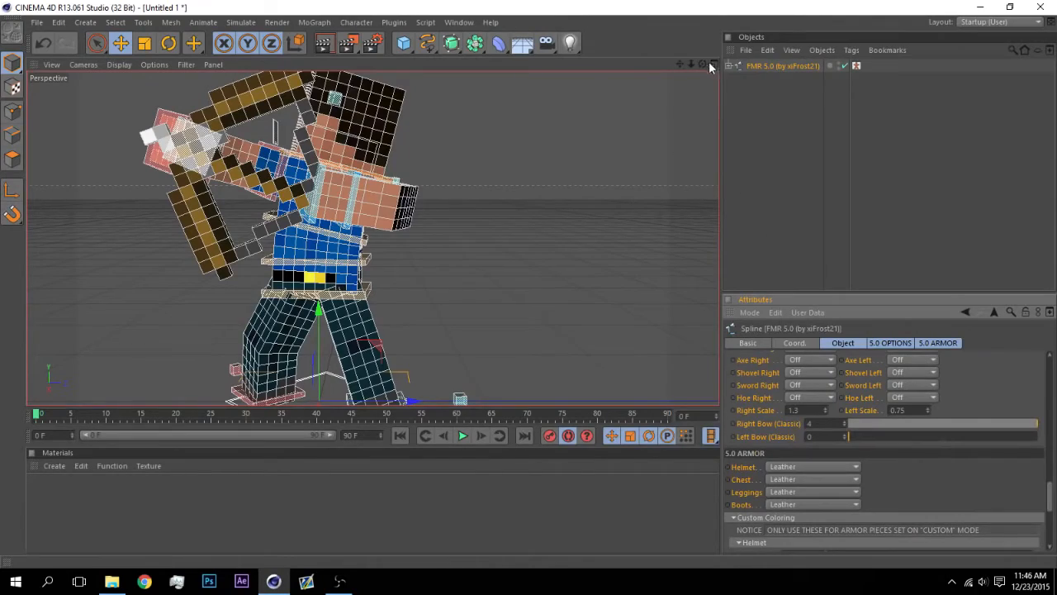
pyautogui.moveTo(705, 66); pyautogui.dragTo(371, 238)
# Step: Select all of the rig's controls through its Visual Selector tag and record their pose at frame 0
pyautogui.click(857, 66)
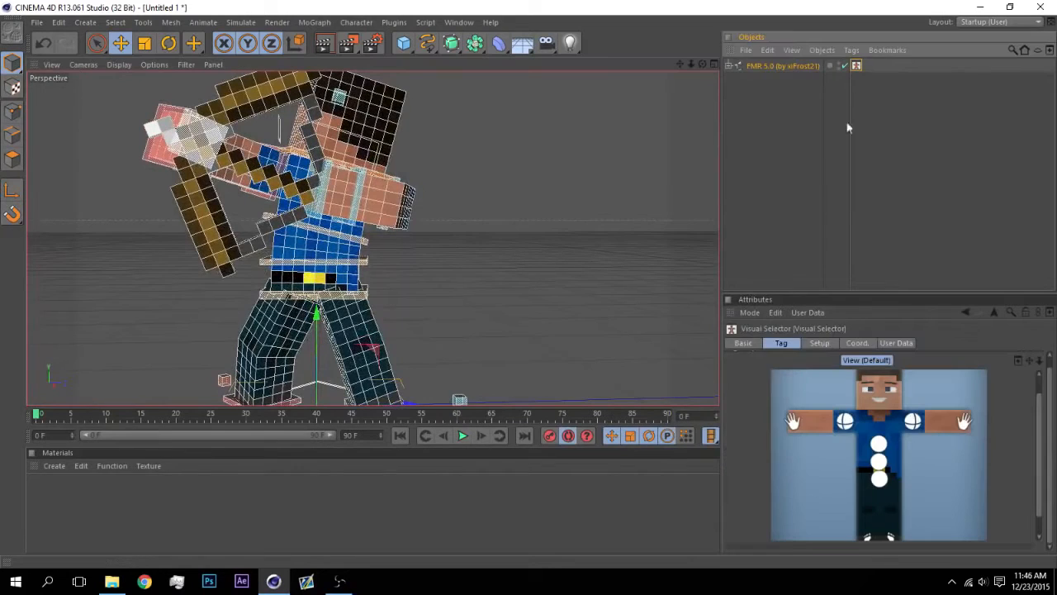
pyautogui.moveTo(773, 380); pyautogui.dragTo(1014, 546)
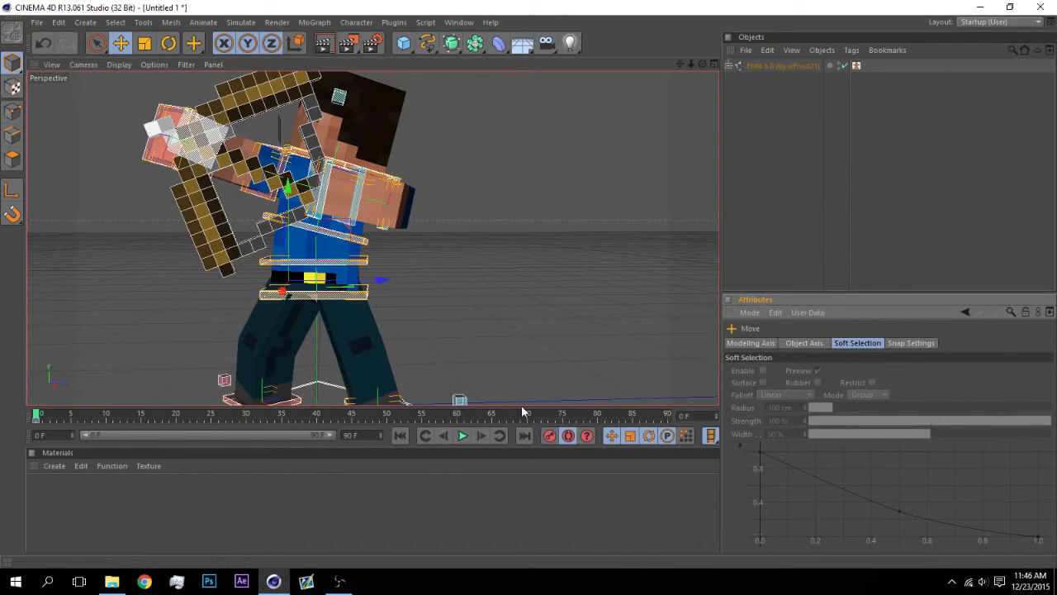
pyautogui.click(469, 356)
# Step: At frame 10, shift the waist control about 6 cm backward and move the left foot control back to widen the stance
pyautogui.click(326, 285)
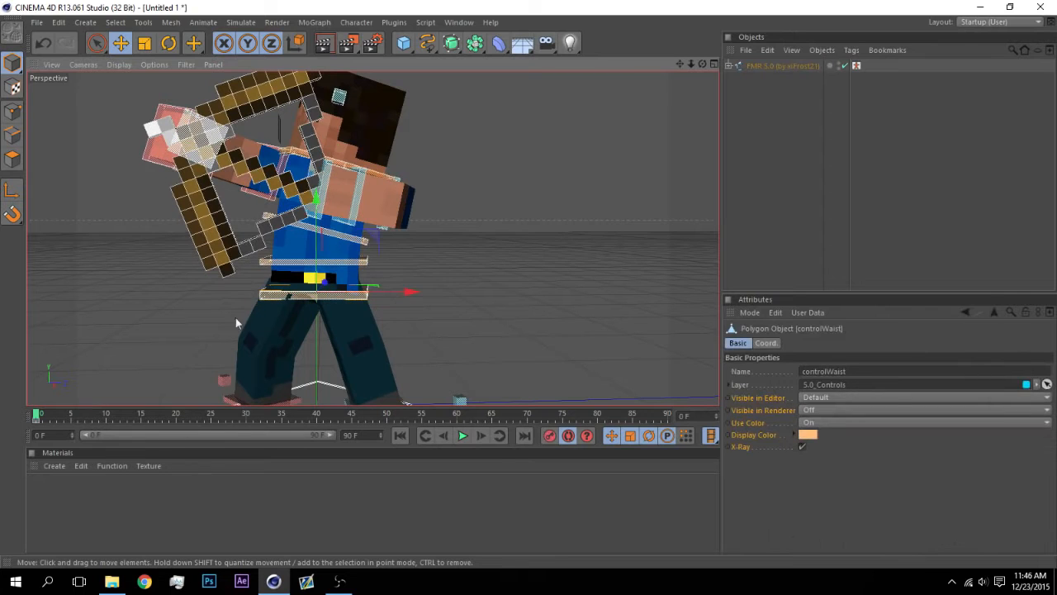
pyautogui.click(63, 415)
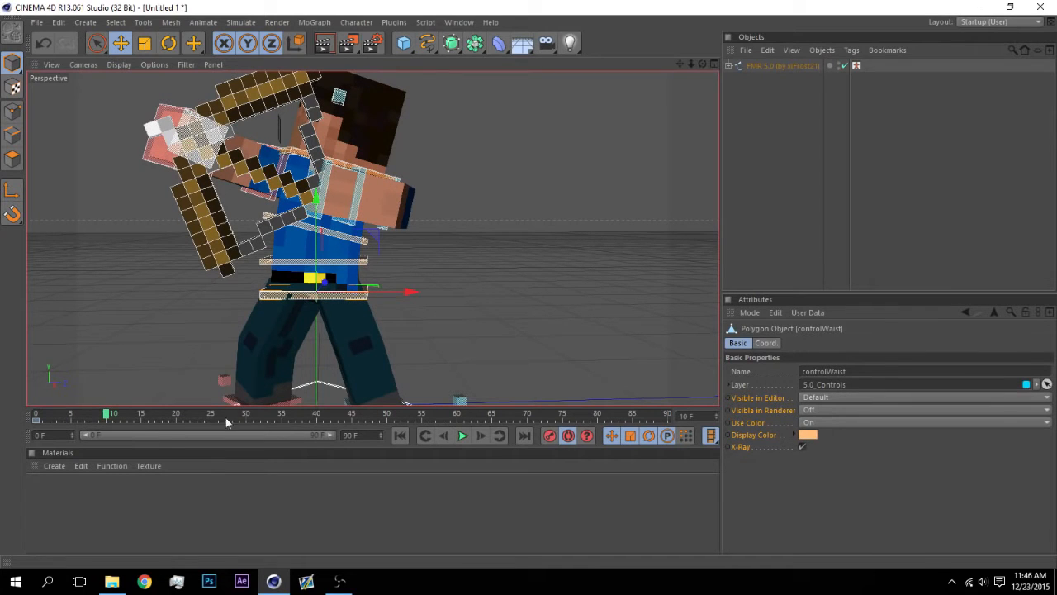
pyautogui.moveTo(398, 367); pyautogui.dragTo(408, 368)
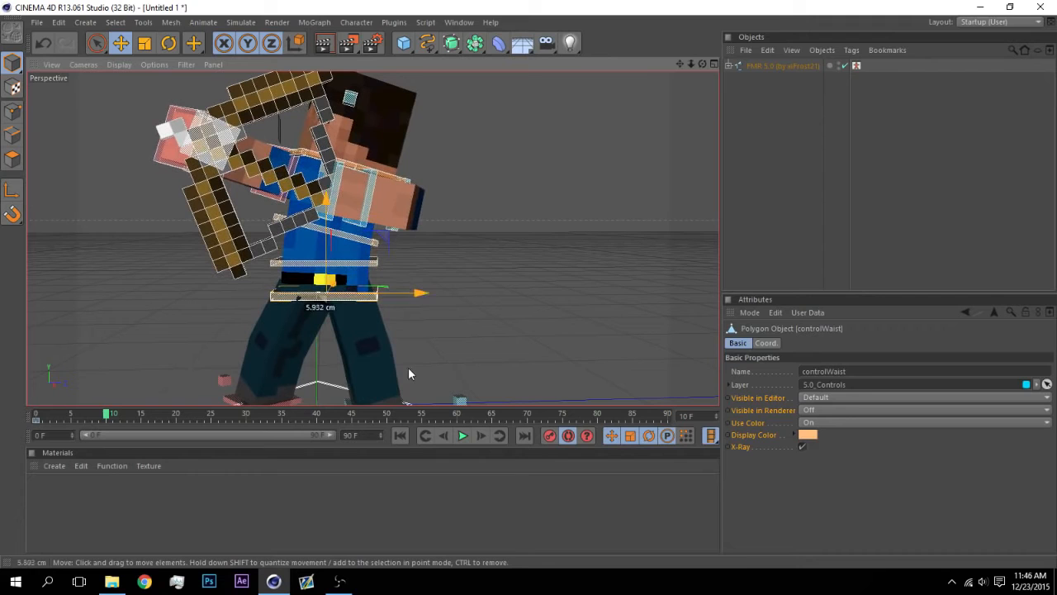
pyautogui.moveTo(680, 64); pyautogui.dragTo(670, 29)
pyautogui.click(394, 381)
pyautogui.moveTo(417, 331); pyautogui.dragTo(430, 333)
pyautogui.moveTo(89, 417); pyautogui.dragTo(36, 440)
pyautogui.click(451, 321)
# Step: At frame 5, raise the left foot and waist controls together slightly, and play the animation to check the step back
pyautogui.click(386, 382)
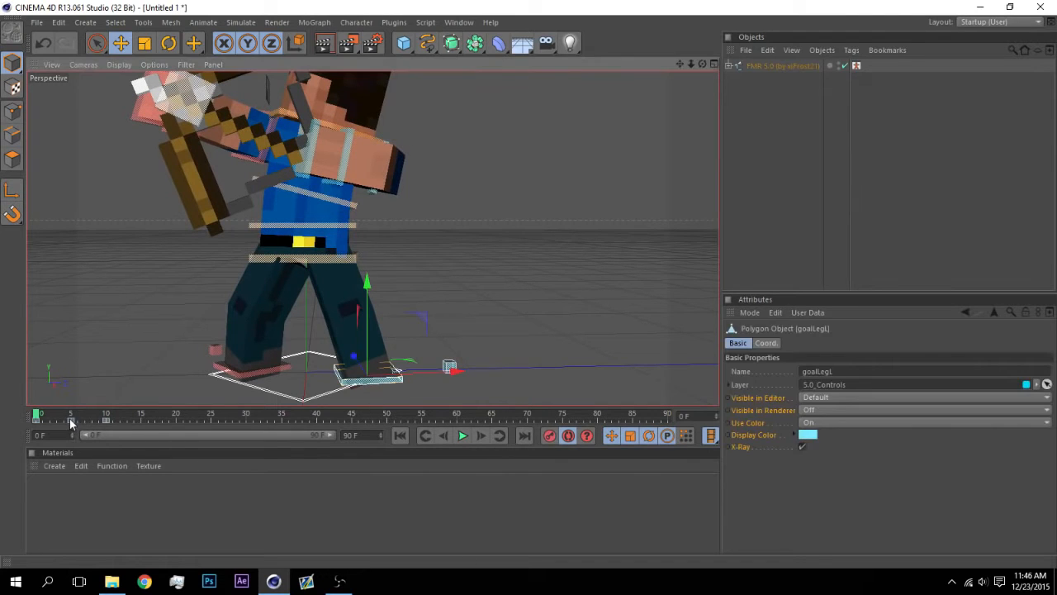
pyautogui.click(70, 421)
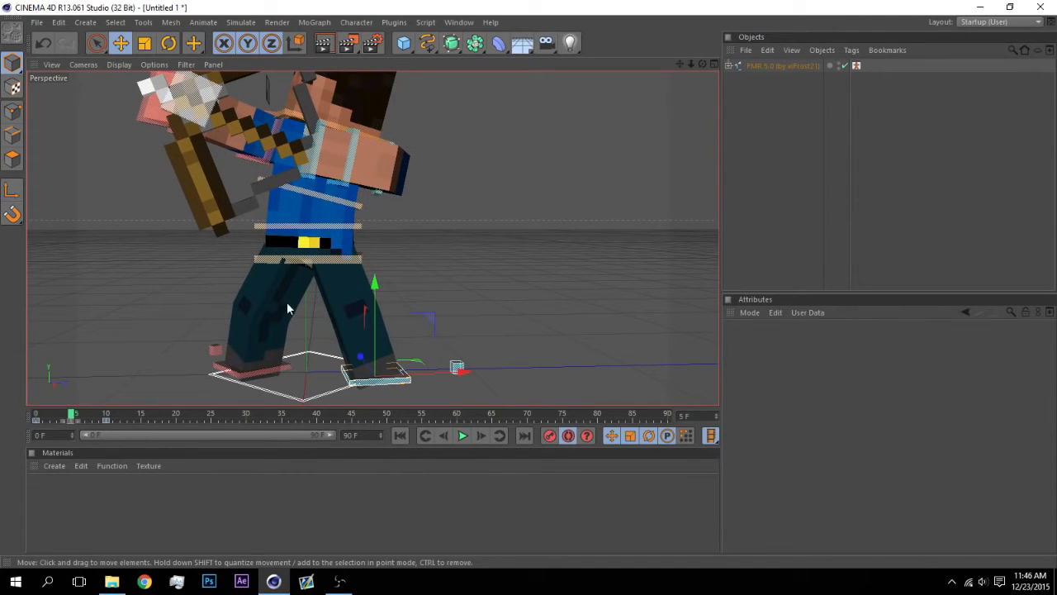
pyautogui.keyDown('shift'); pyautogui.click(323, 261); pyautogui.keyUp('shift')
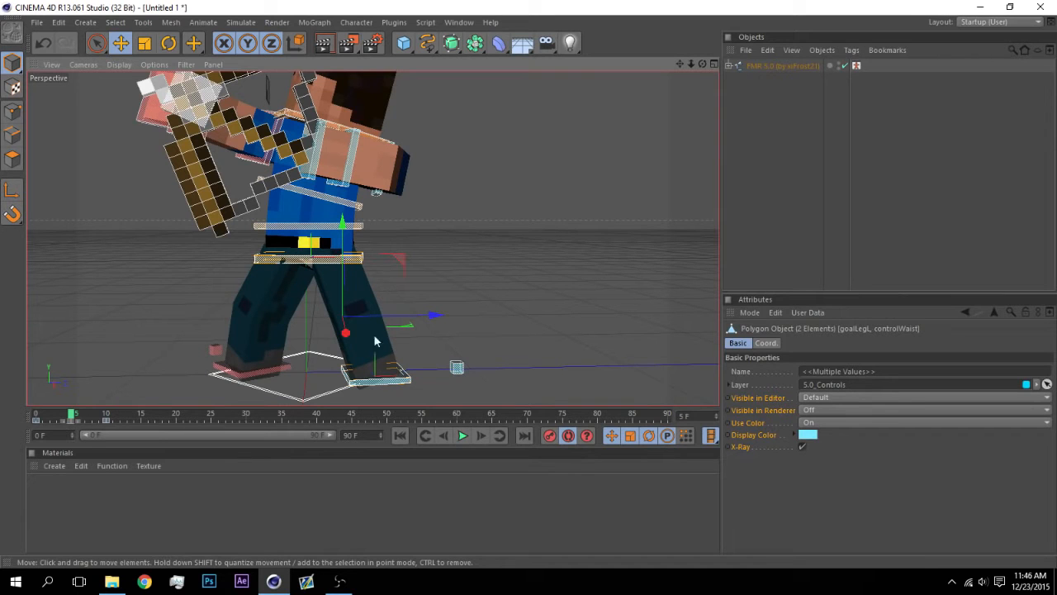
pyautogui.moveTo(344, 260); pyautogui.dragTo(344, 257)
pyautogui.click(394, 252)
pyautogui.click(461, 435)
pyautogui.press('F8')
# Step: Raise the left foot and waist controls a bit further at frame 5 and replay the animation from the start
pyautogui.click(289, 374)
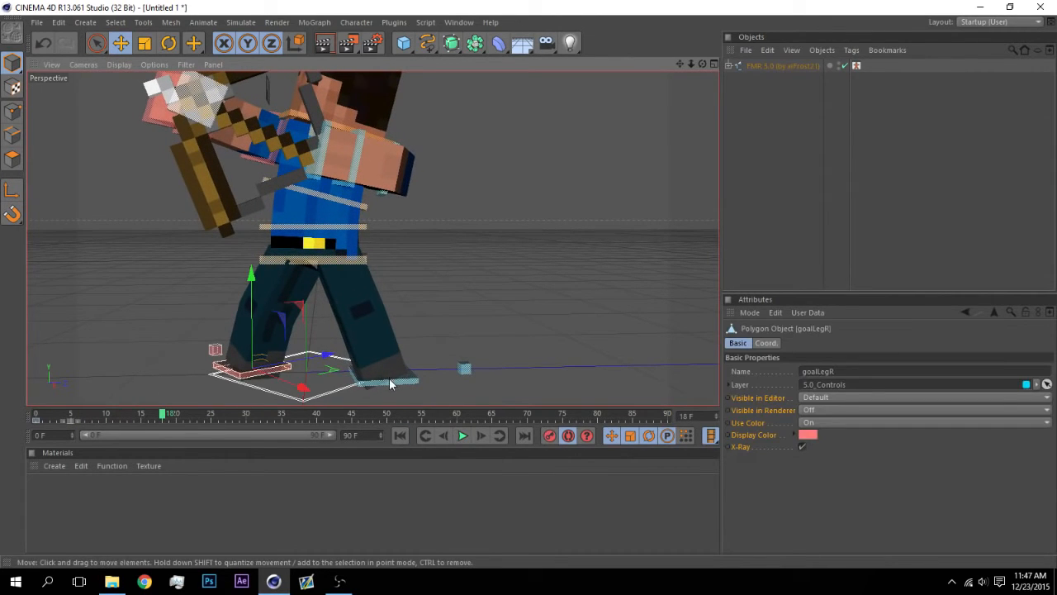
pyautogui.click(389, 378)
pyautogui.keyDown('shift'); pyautogui.click(333, 260); pyautogui.keyUp('shift')
pyautogui.click(72, 413)
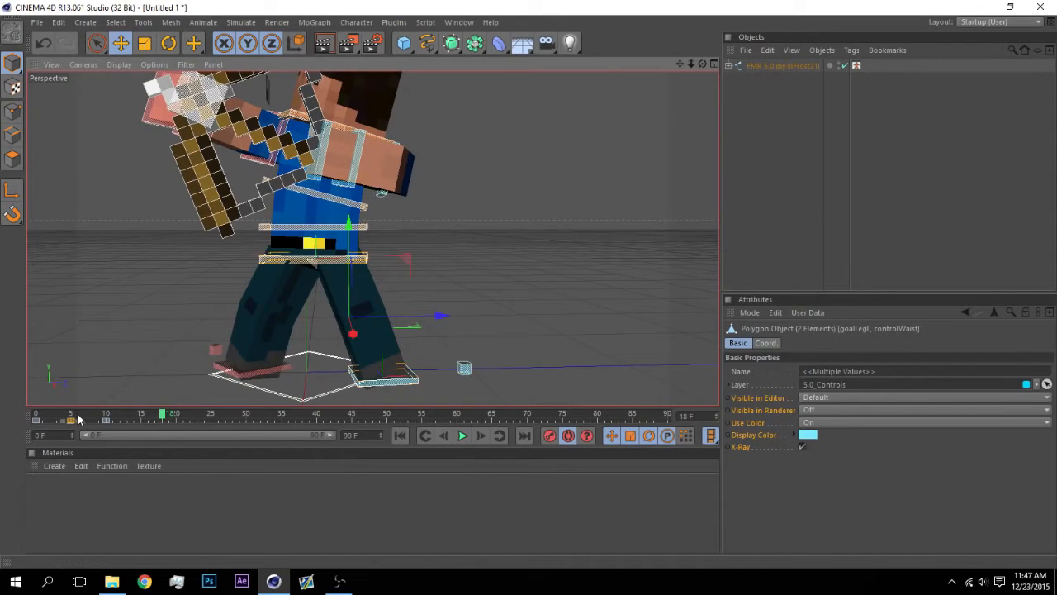
pyautogui.moveTo(345, 237); pyautogui.dragTo(345, 233)
pyautogui.click(425, 345)
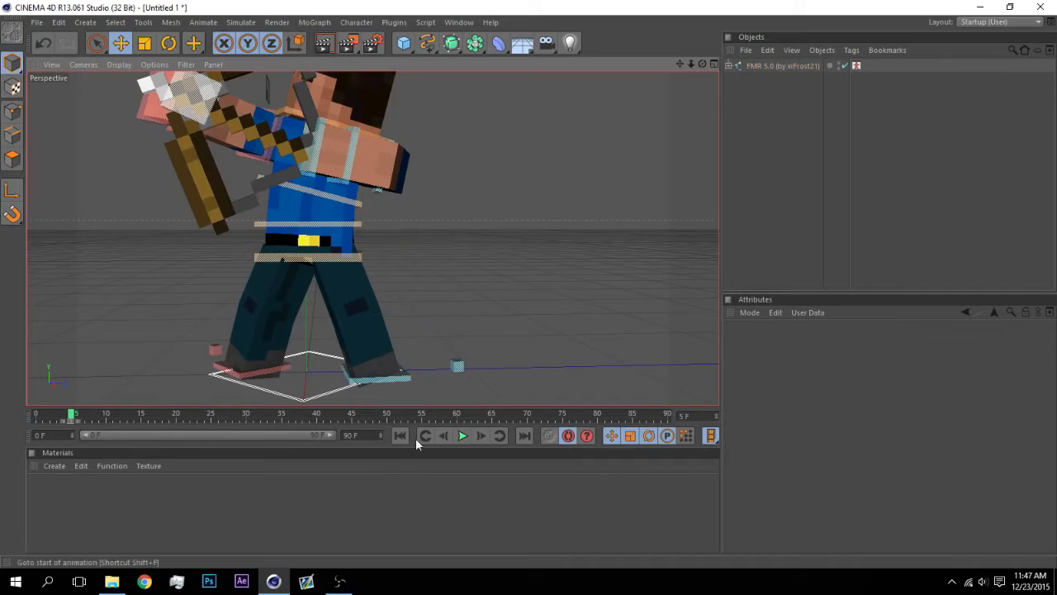
pyautogui.click(406, 435)
pyautogui.click(468, 436)
pyautogui.click(468, 436)
# Step: At frame 10, rotate the upper torso control to straighten the shoulders and bring the bow upright
pyautogui.moveTo(702, 64); pyautogui.dragTo(872, 81)
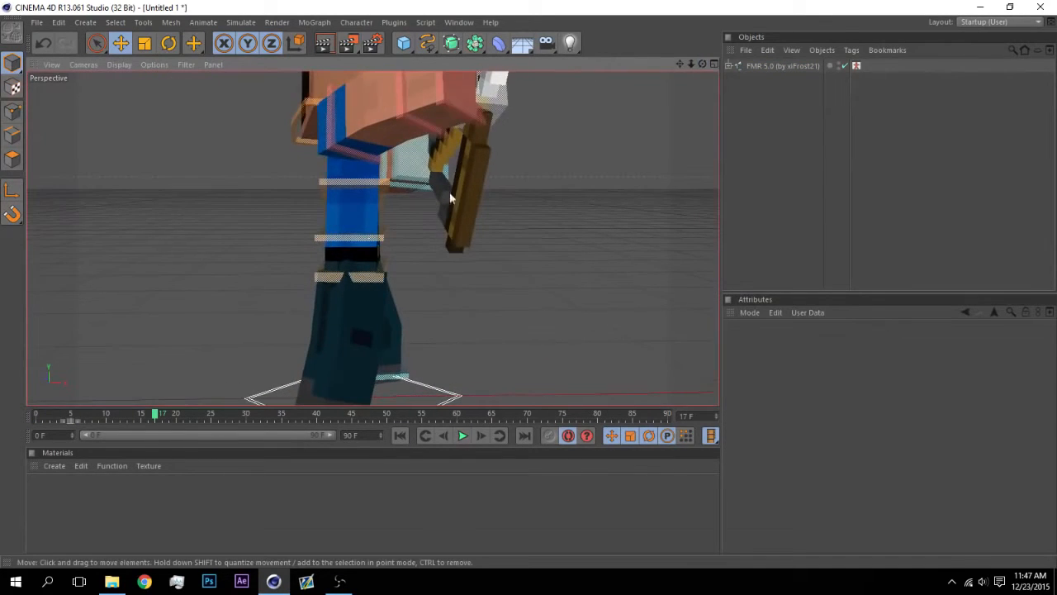
pyautogui.click(450, 199)
pyautogui.press('r')
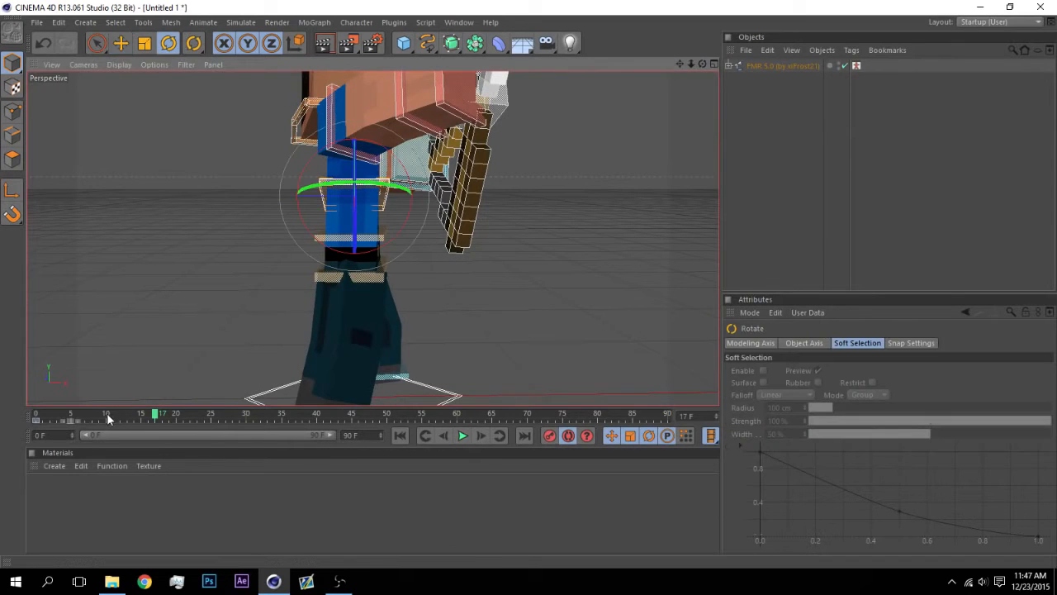
pyautogui.click(107, 419)
pyautogui.moveTo(354, 173); pyautogui.dragTo(343, 187)
pyautogui.moveTo(704, 64)
pyautogui.mouseDown()
pyautogui.moveTo(570, 124)
pyautogui.moveTo(463, 74)
pyautogui.moveTo(690, 52)
pyautogui.mouseUp()
pyautogui.moveTo(426, 209); pyautogui.dragTo(431, 171)
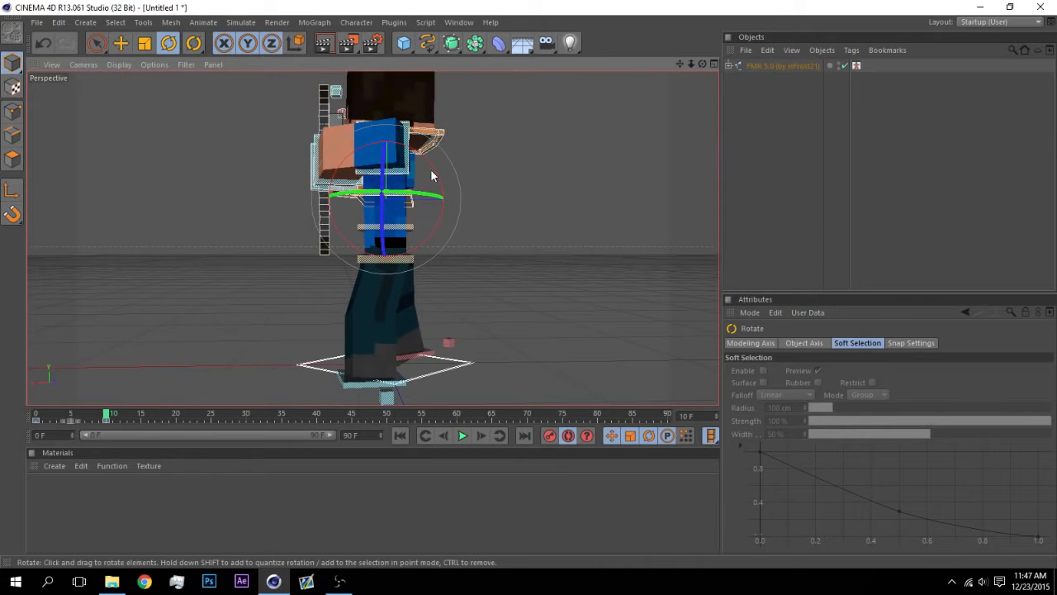
# Step: Rotate the bow at the right hand at frame 10 so it lines up with the straightened arms
pyautogui.click(419, 124)
pyautogui.moveTo(703, 63); pyautogui.dragTo(553, 79)
pyautogui.click(340, 175)
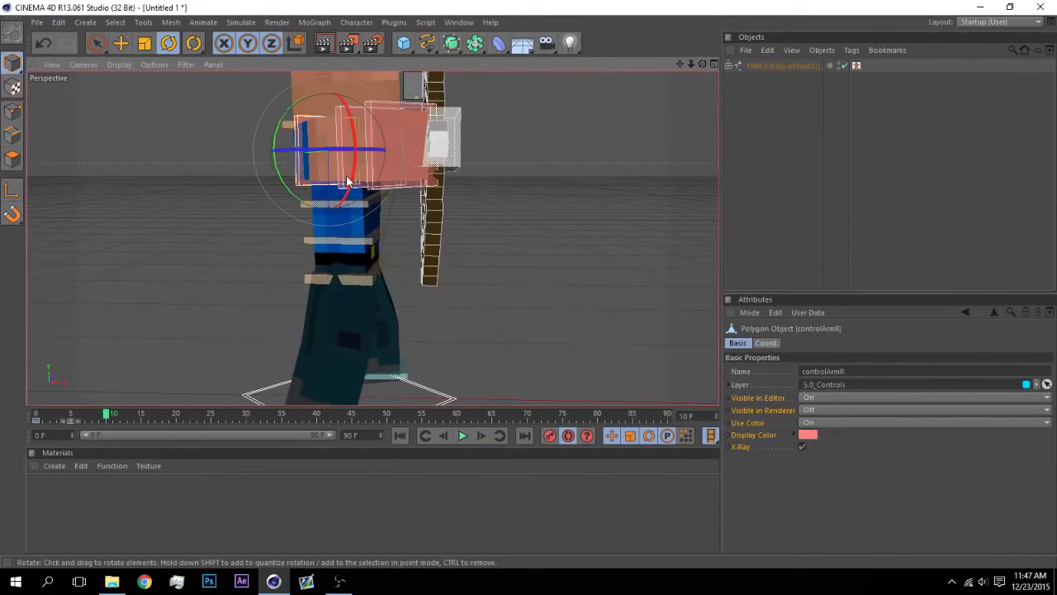
pyautogui.click(442, 147)
pyautogui.moveTo(405, 142); pyautogui.dragTo(436, 148)
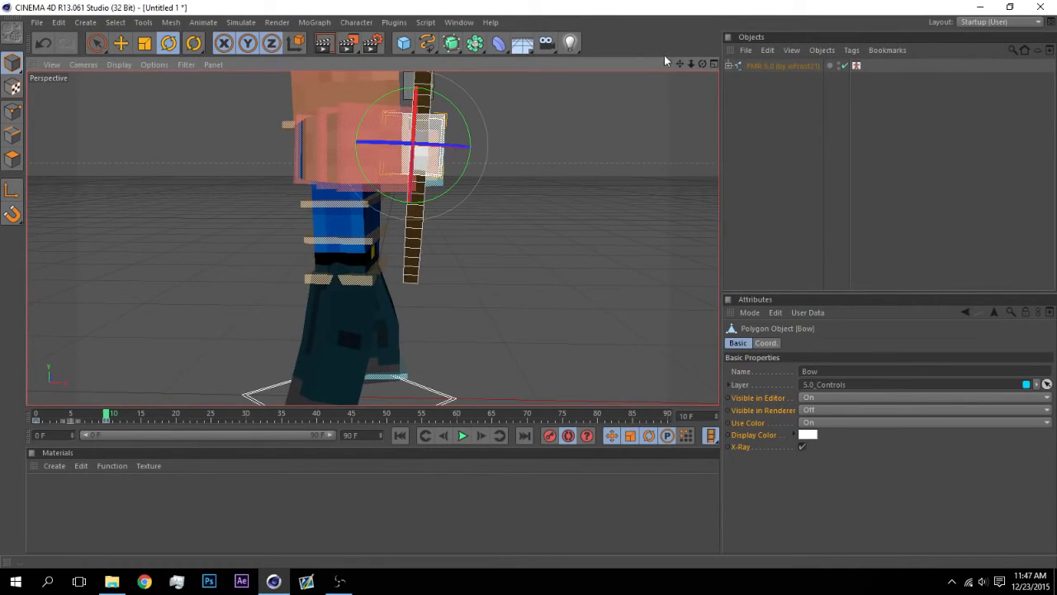
pyautogui.moveTo(703, 64); pyautogui.dragTo(545, 76)
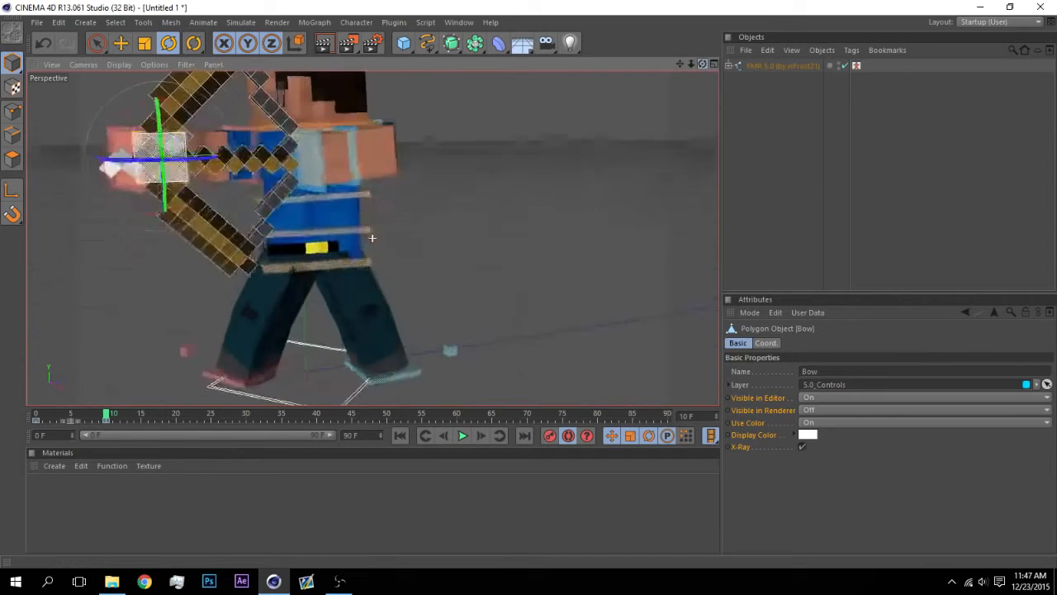
# Step: At frame 10, move the left hand control slightly toward the bow and return to the start of the animation
pyautogui.moveTo(372, 238); pyautogui.dragTo(371, 236)
pyautogui.click(298, 154)
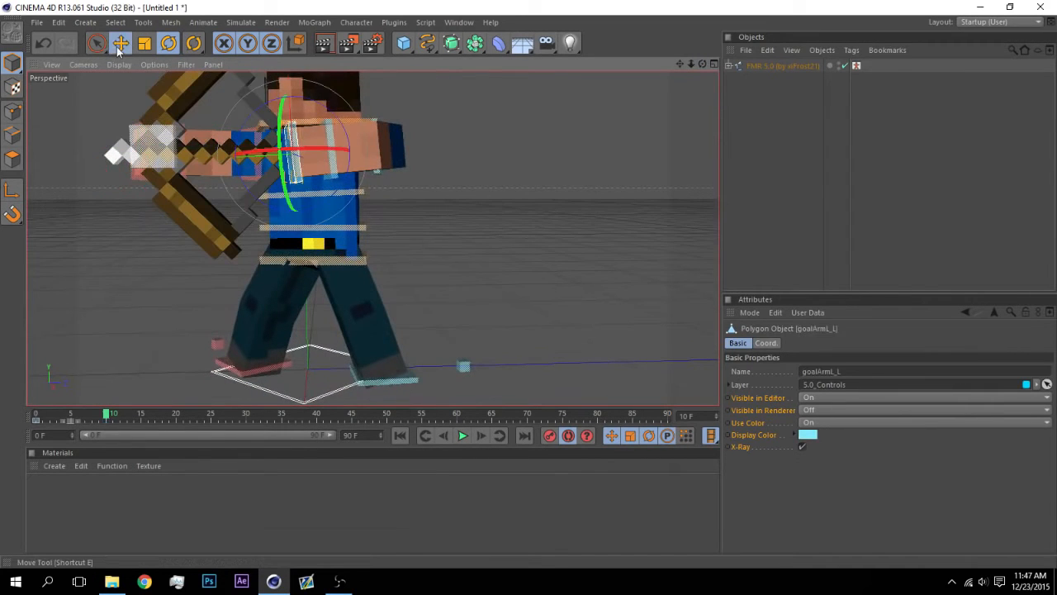
pyautogui.click(120, 45)
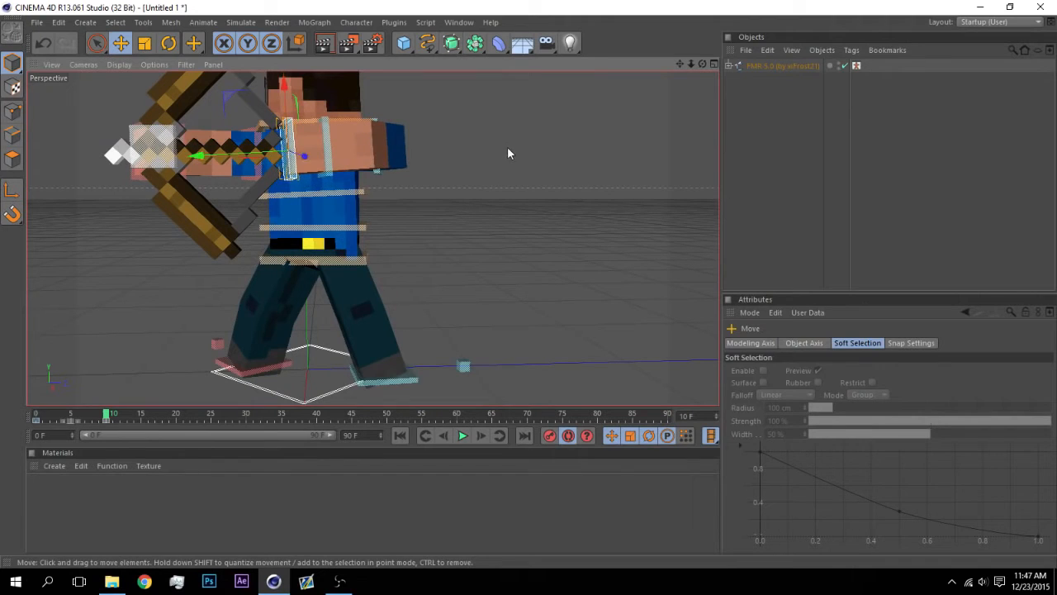
pyautogui.moveTo(106, 414); pyautogui.dragTo(11, 427)
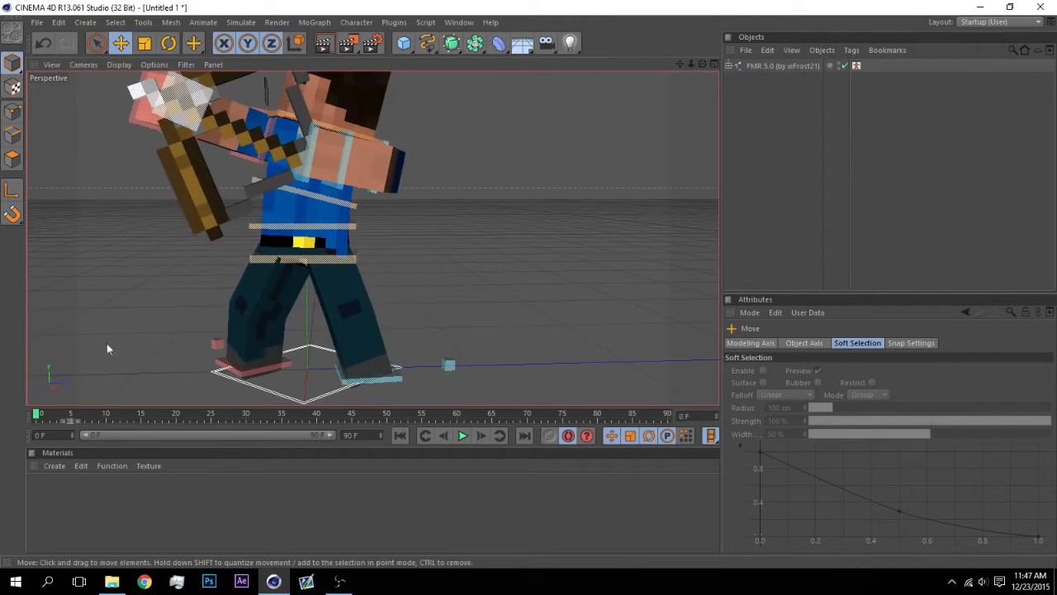
# Step: At frame 5, rotate the right arm control holding the bow and adjust the left arm control to follow the draw
pyautogui.click(245, 119)
pyautogui.press('r')
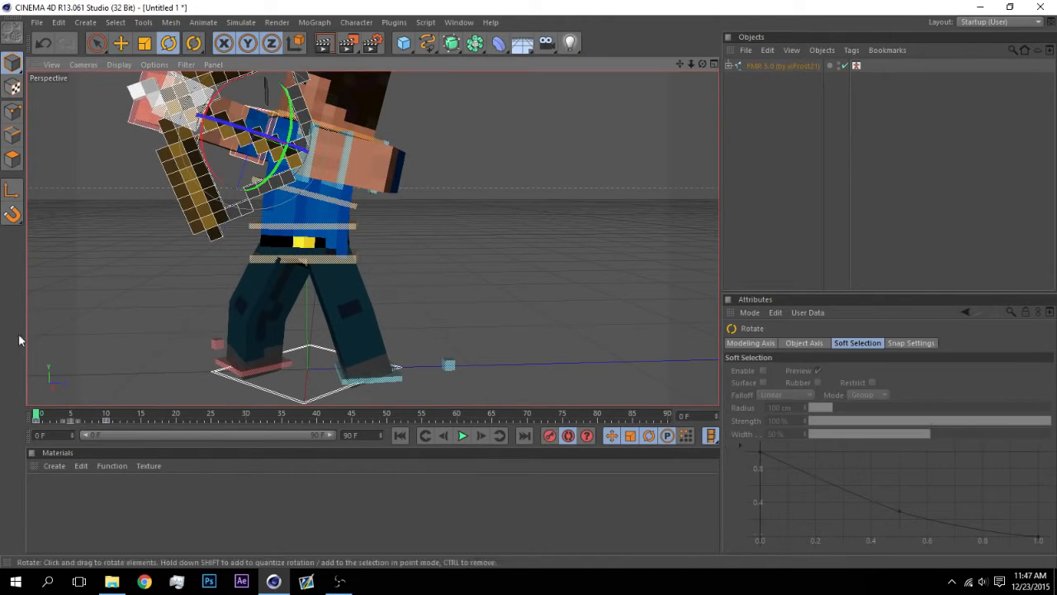
pyautogui.click(75, 419)
pyautogui.moveTo(202, 113); pyautogui.dragTo(318, 105)
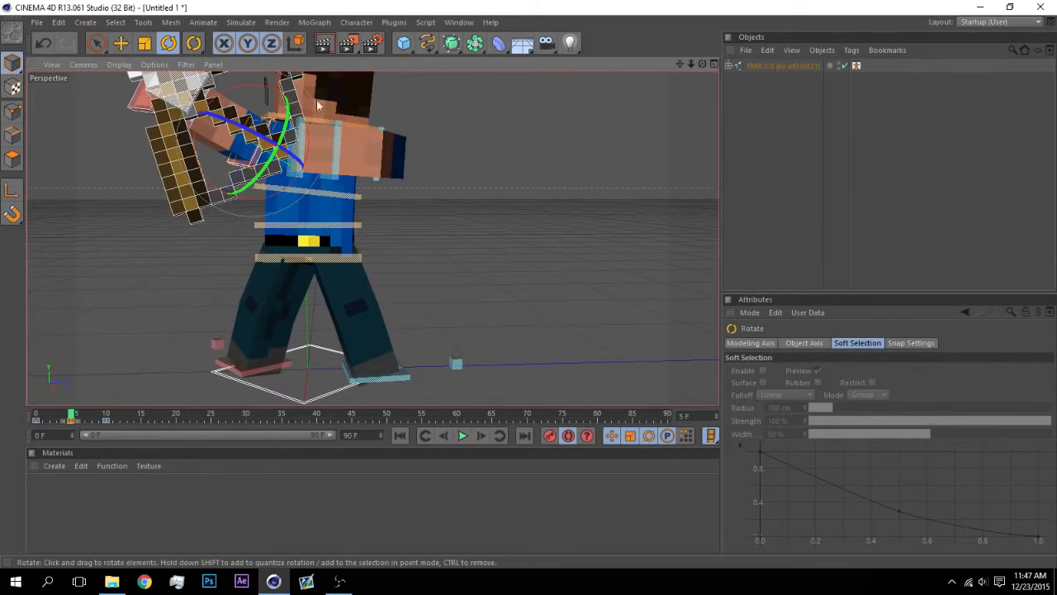
pyautogui.click(308, 142)
pyautogui.moveTo(408, 108); pyautogui.dragTo(369, 124)
pyautogui.click(489, 164)
# Step: Play the animation repeatedly from the start, from the side and at an angle, to check the bow draw
pyautogui.click(400, 436)
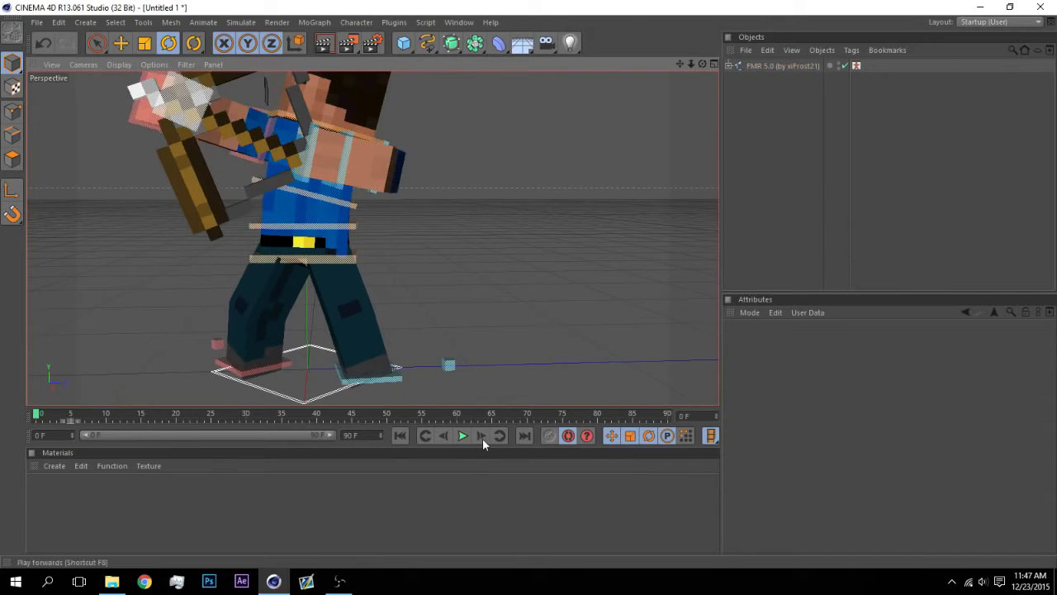
pyautogui.click(400, 436)
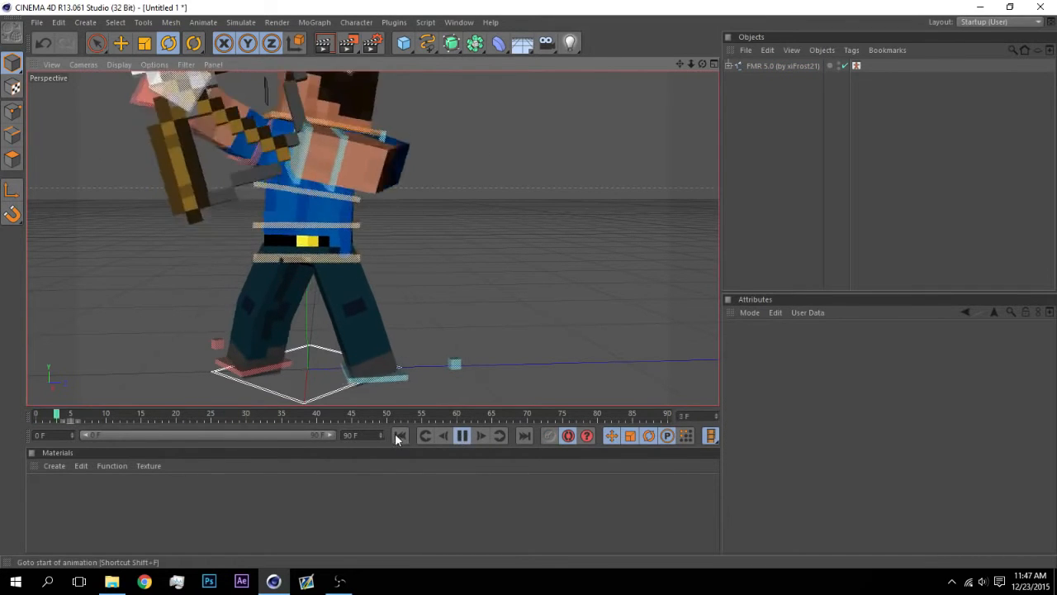
pyautogui.click(400, 435)
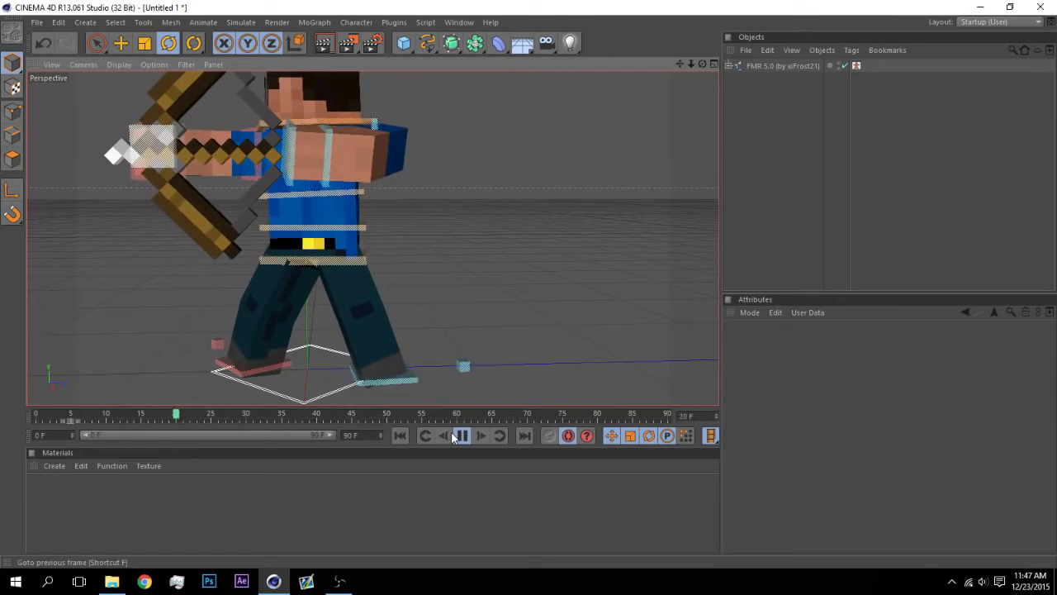
pyautogui.click(400, 435)
pyautogui.click(462, 436)
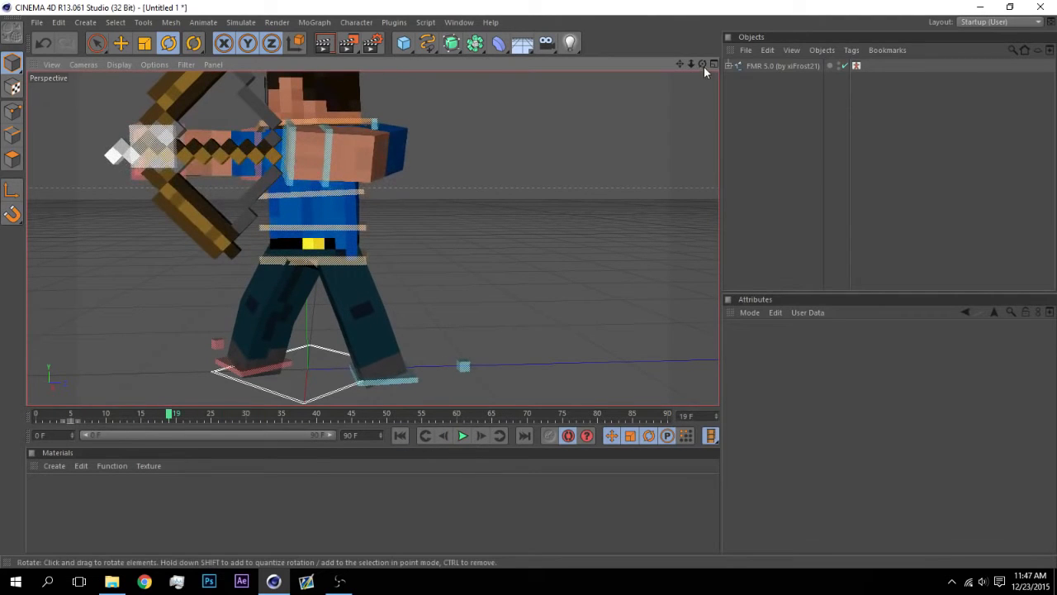
pyautogui.moveTo(703, 65); pyautogui.dragTo(752, 98)
pyautogui.click(400, 436)
pyautogui.click(461, 436)
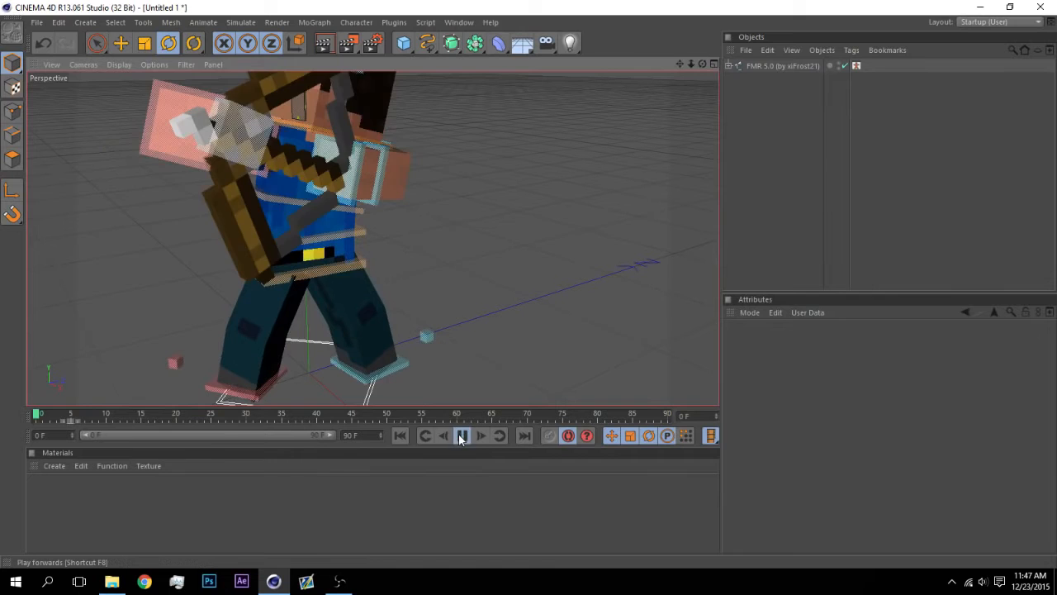
pyautogui.click(401, 437)
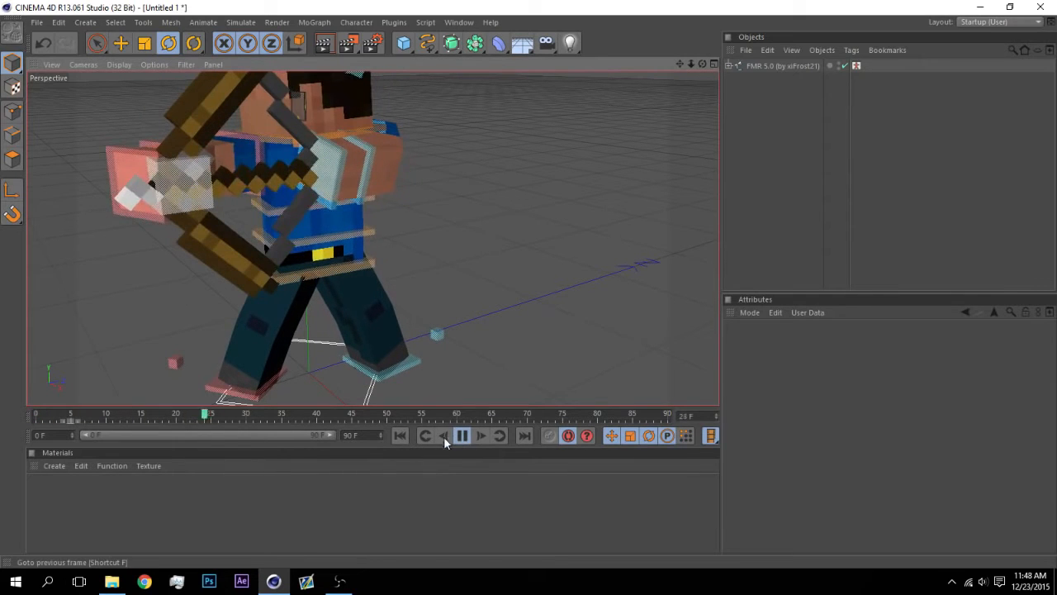
pyautogui.click(401, 436)
pyautogui.click(461, 435)
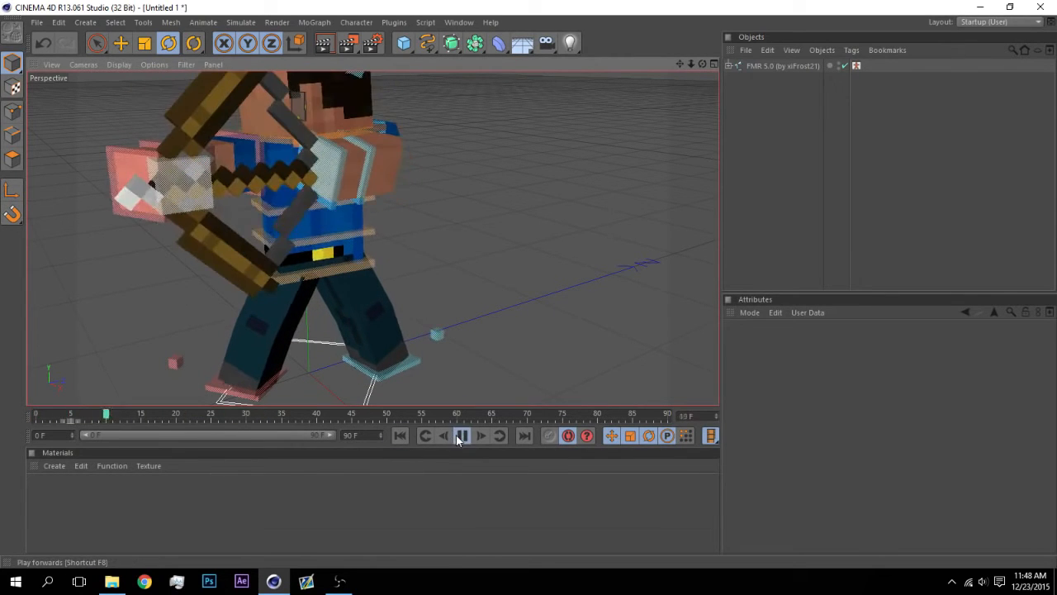
# Step: Select the right arm control and replay the animation from the bow-hand side to examine the arm's swing
pyautogui.moveTo(704, 66); pyautogui.dragTo(871, 71)
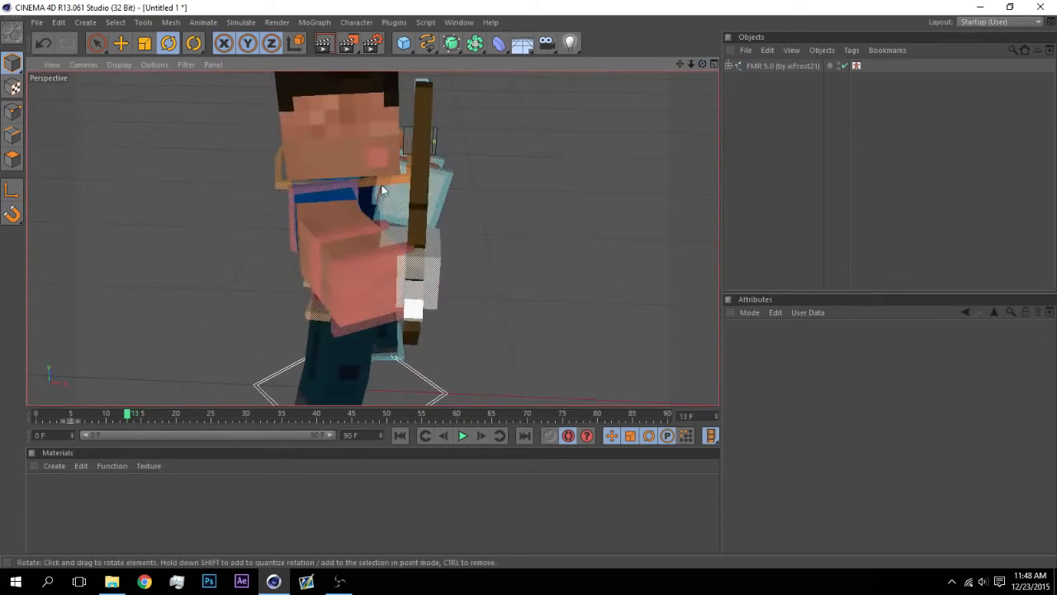
pyautogui.click(357, 195)
pyautogui.moveTo(101, 421); pyautogui.dragTo(59, 423)
pyautogui.click(461, 436)
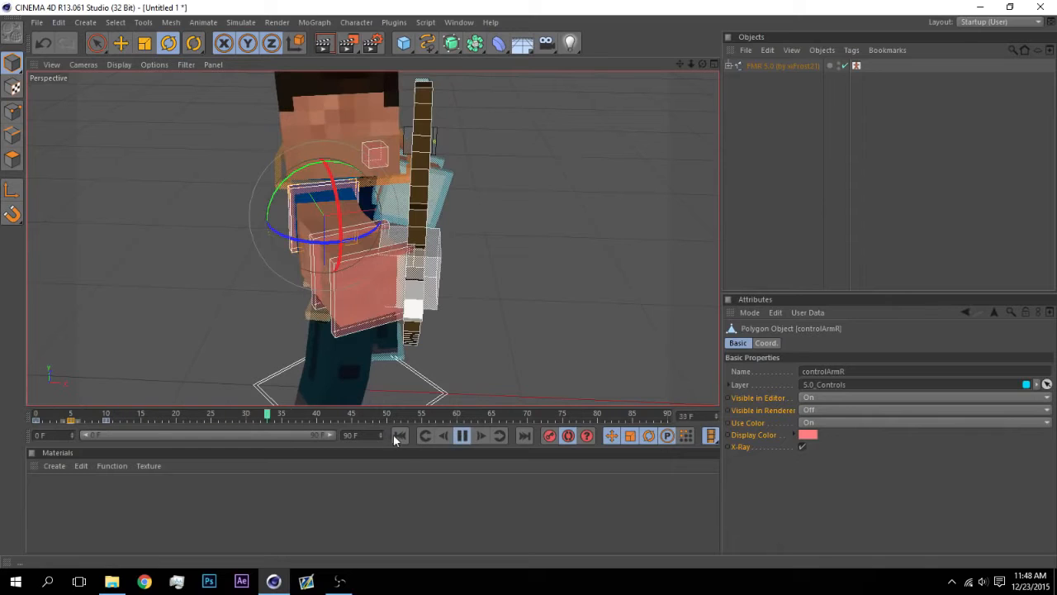
pyautogui.click(400, 435)
pyautogui.click(456, 437)
# Step: Compare the right arm's pose at frames 0 and 5, rotate its control slightly at frame 5, and replay the animation
pyautogui.click(71, 418)
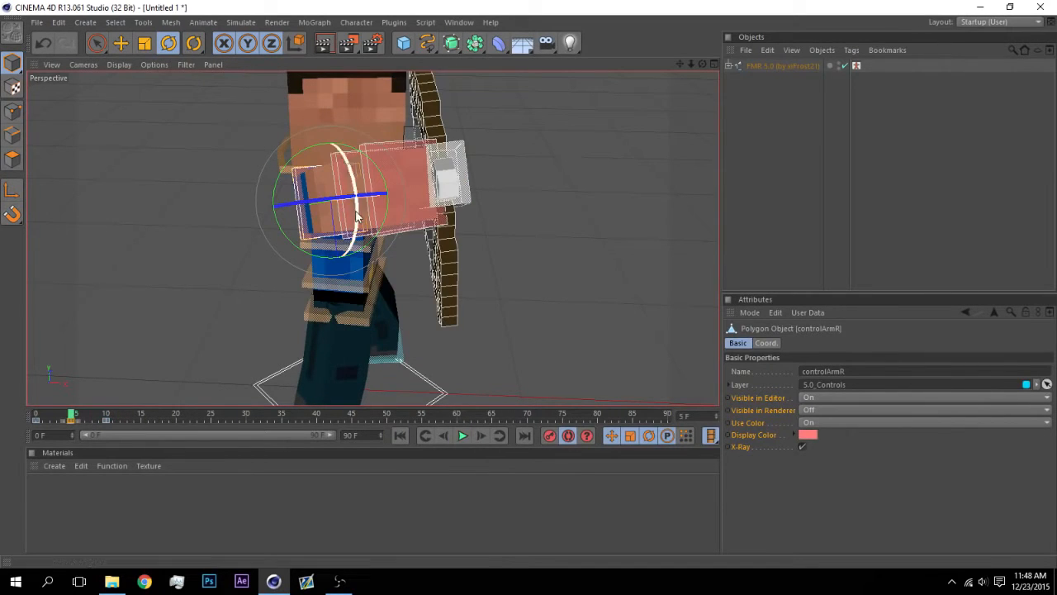
pyautogui.click(35, 418)
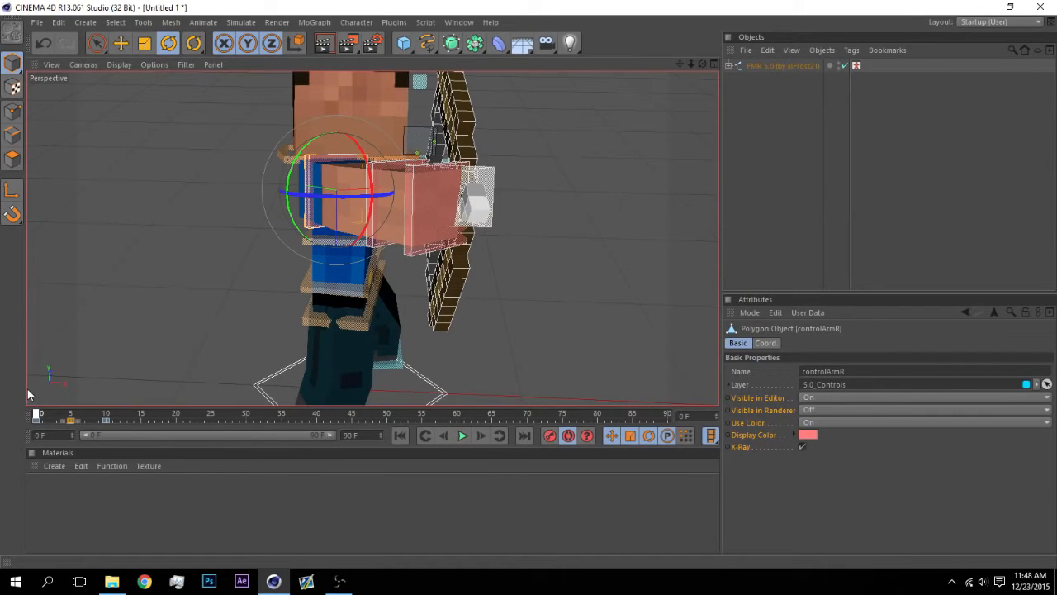
pyautogui.click(72, 415)
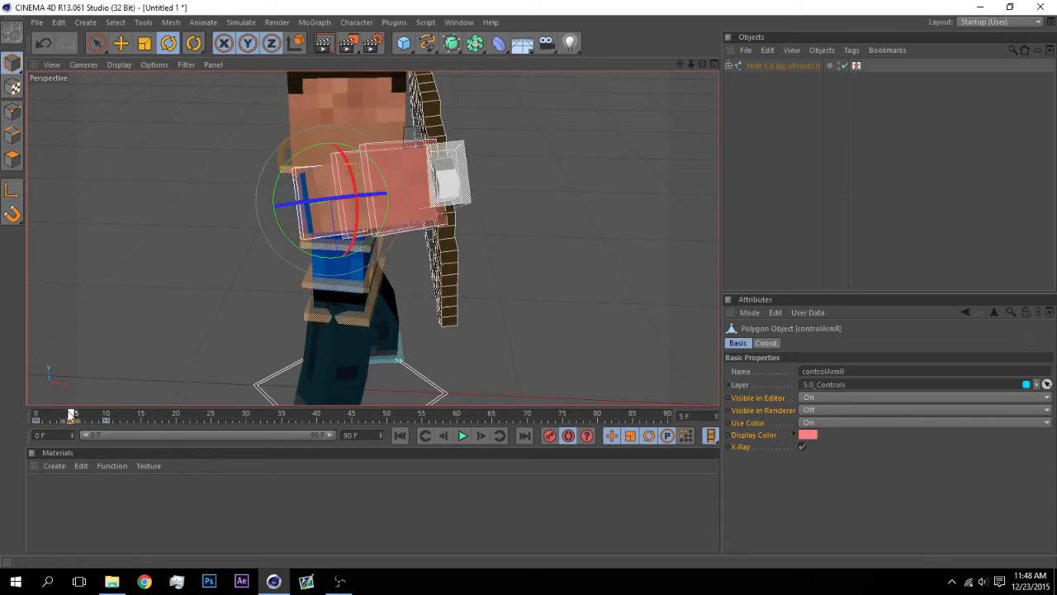
pyautogui.moveTo(567, 269); pyautogui.dragTo(576, 305)
pyautogui.moveTo(342, 199); pyautogui.dragTo(355, 213)
pyautogui.click(603, 257)
pyautogui.click(462, 435)
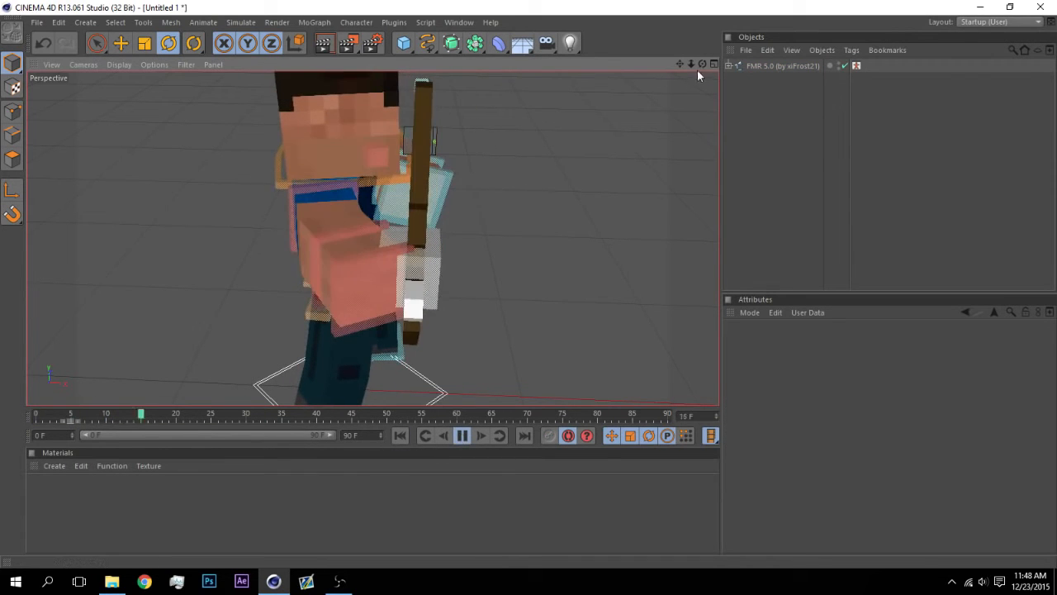
# Step: At frame 10, rotate the left hand control goalArmL_L until it sits upright and square with the drawn arm
pyautogui.keyDown('alt'); pyautogui.moveTo(372, 238); pyautogui.dragTo(628, 121); pyautogui.keyUp('alt')
pyautogui.click(400, 436)
pyautogui.moveTo(706, 61)
pyautogui.mouseDown()
pyautogui.moveTo(697, 63)
pyautogui.moveTo(705, 65)
pyautogui.mouseUp()
pyautogui.click(347, 161)
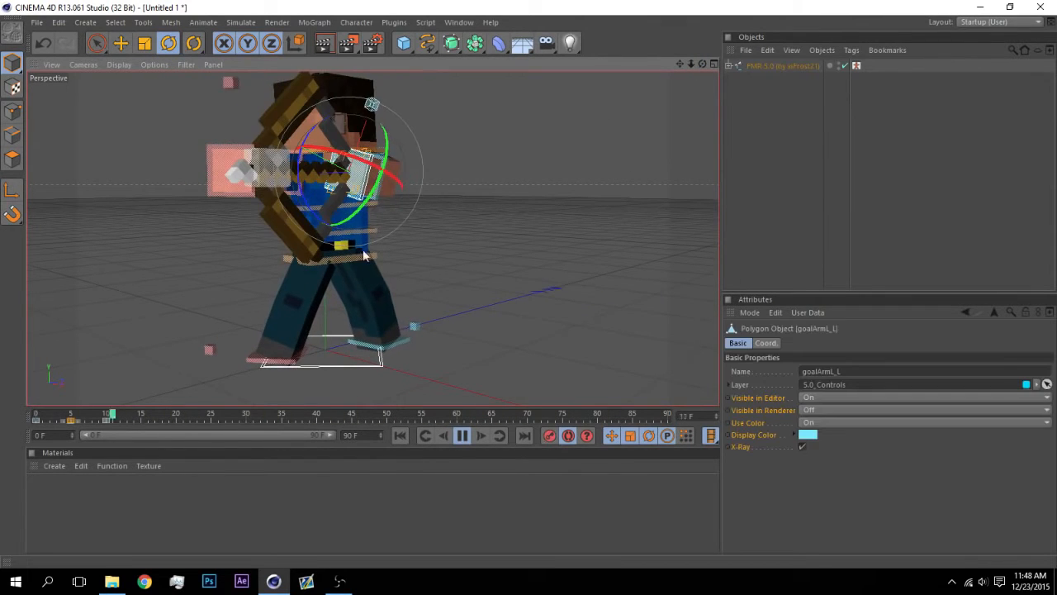
pyautogui.moveTo(78, 422); pyautogui.dragTo(73, 420)
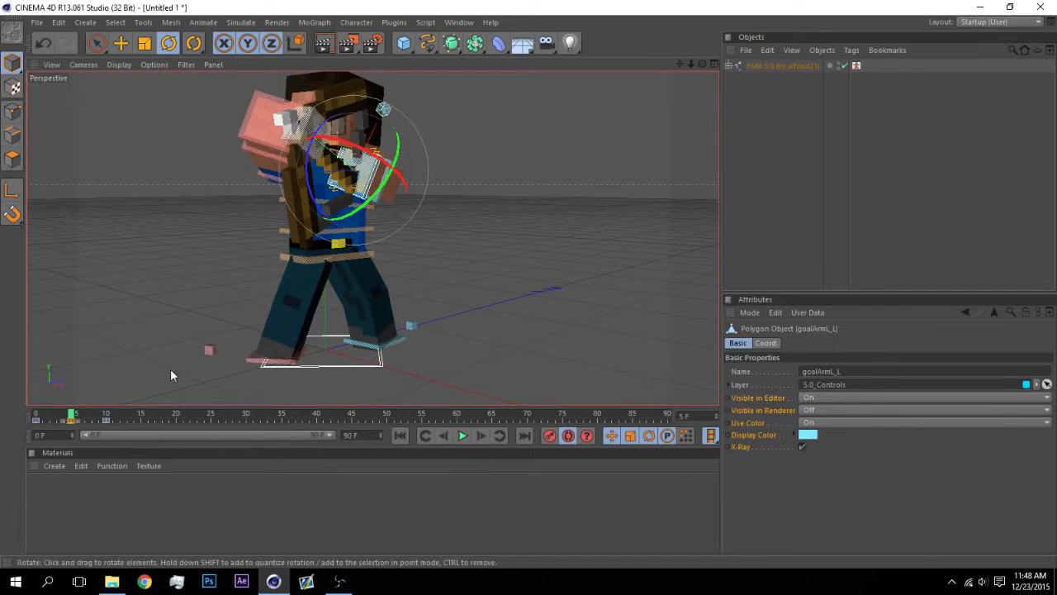
pyautogui.click(105, 415)
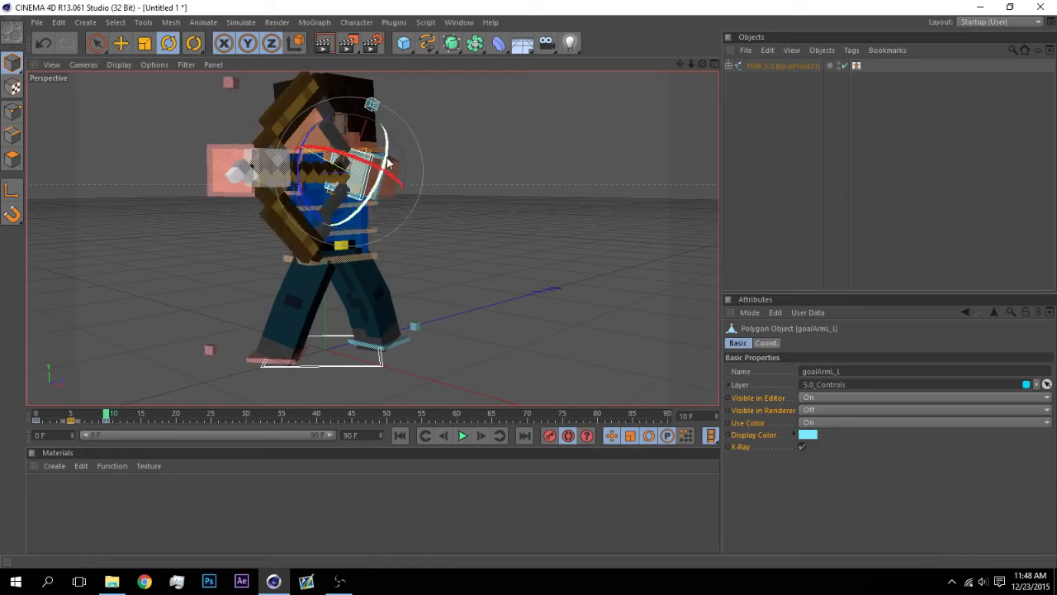
pyautogui.moveTo(384, 138); pyautogui.dragTo(389, 147)
pyautogui.click(467, 157)
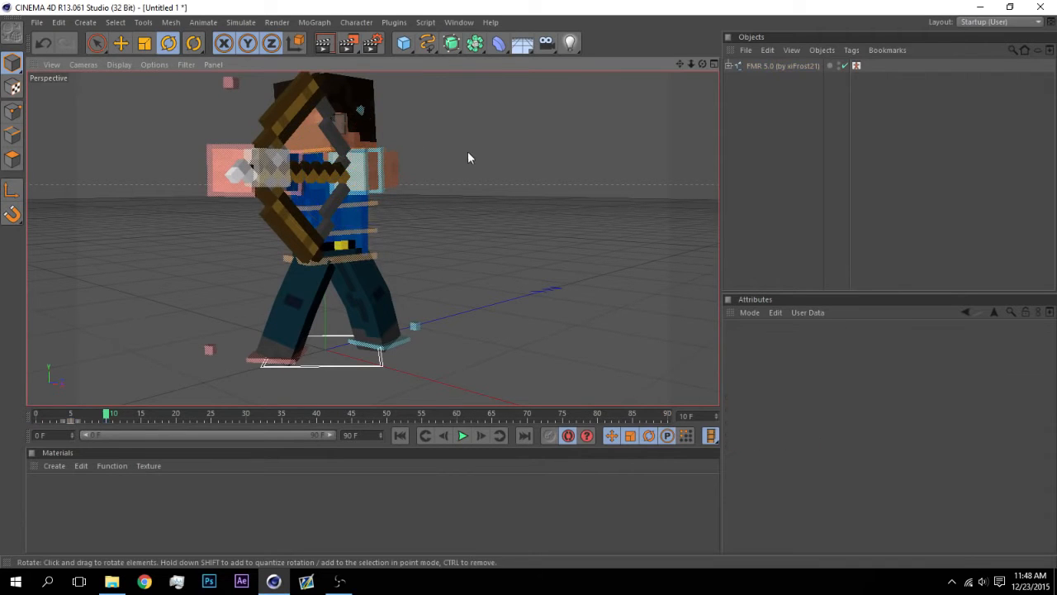
# Step: Play the animation from the start in a side view to check the full motion up to the drawn pose
pyautogui.click(462, 436)
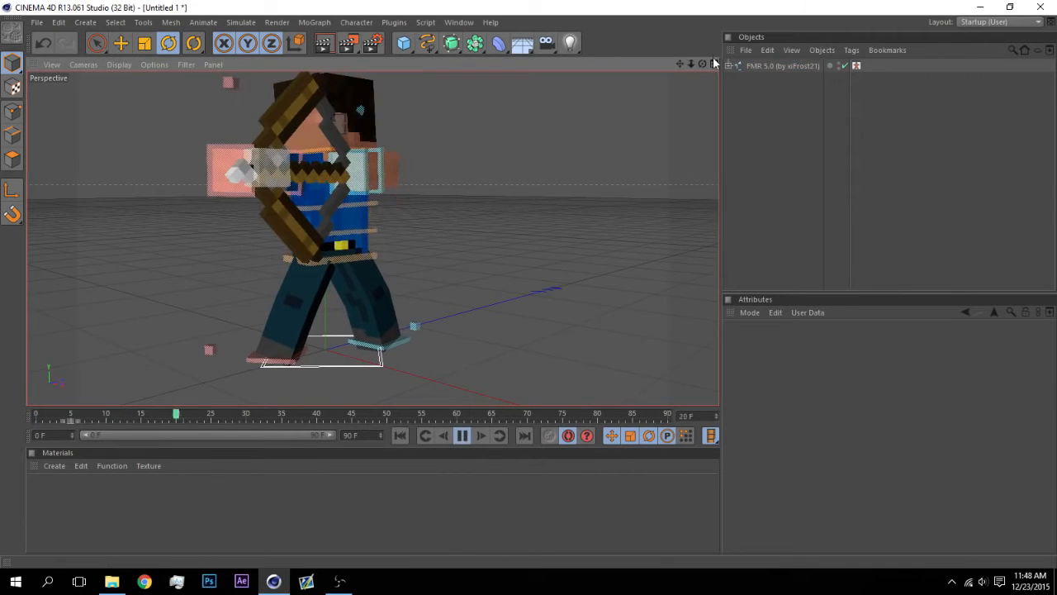
pyautogui.keyDown('alt'); pyautogui.moveTo(372, 237); pyautogui.dragTo(434, 382); pyautogui.keyUp('alt')
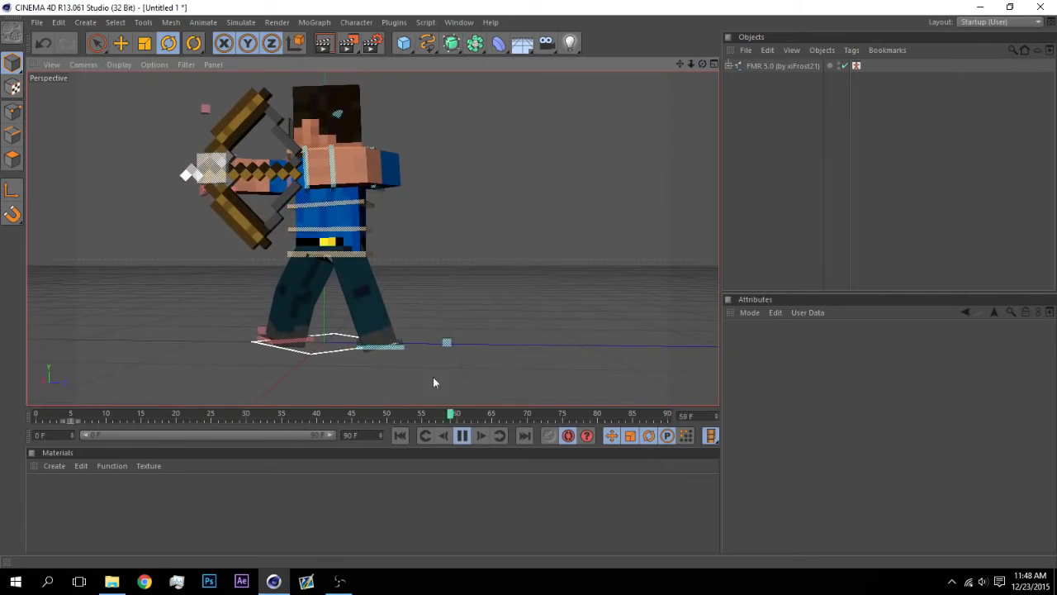
pyautogui.click(401, 438)
pyautogui.click(402, 438)
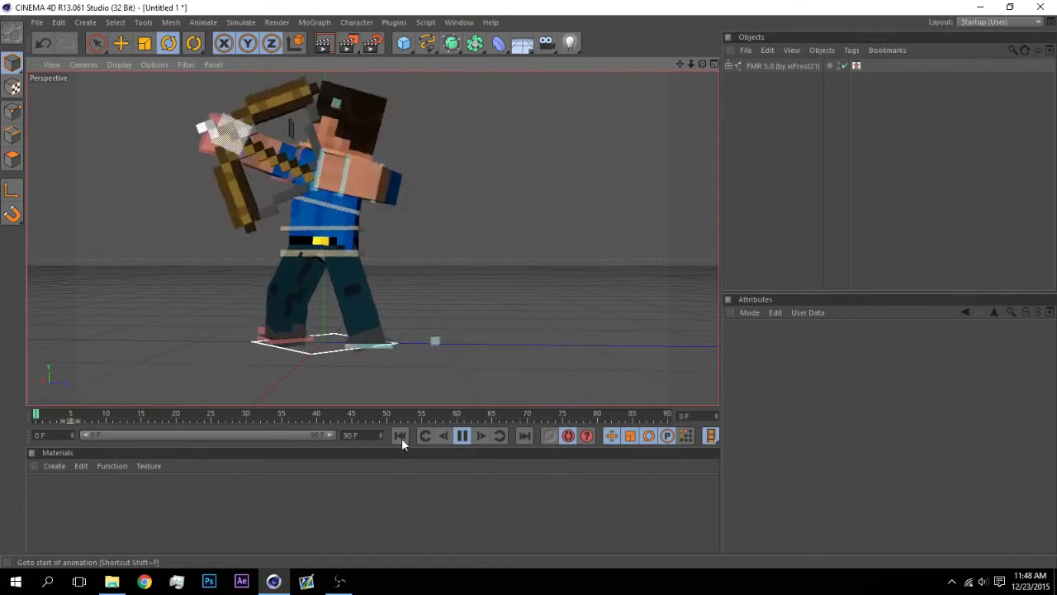
pyautogui.click(402, 437)
pyautogui.click(461, 436)
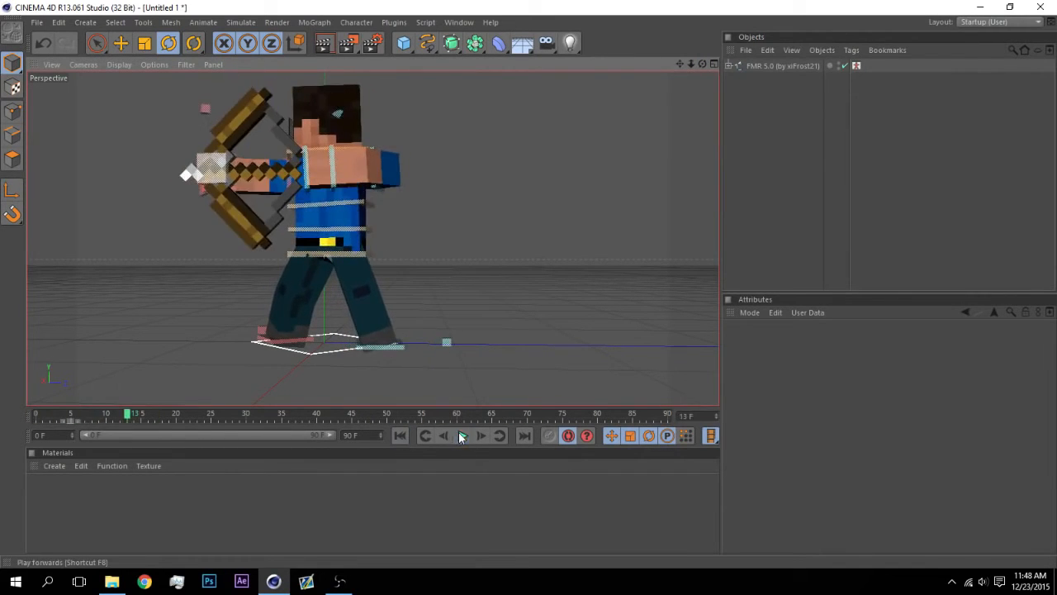
# Step: At frame 20, twist the waist control slightly about its vertical axis to turn the upper body
pyautogui.click(359, 255)
pyautogui.moveTo(702, 63); pyautogui.dragTo(372, 238)
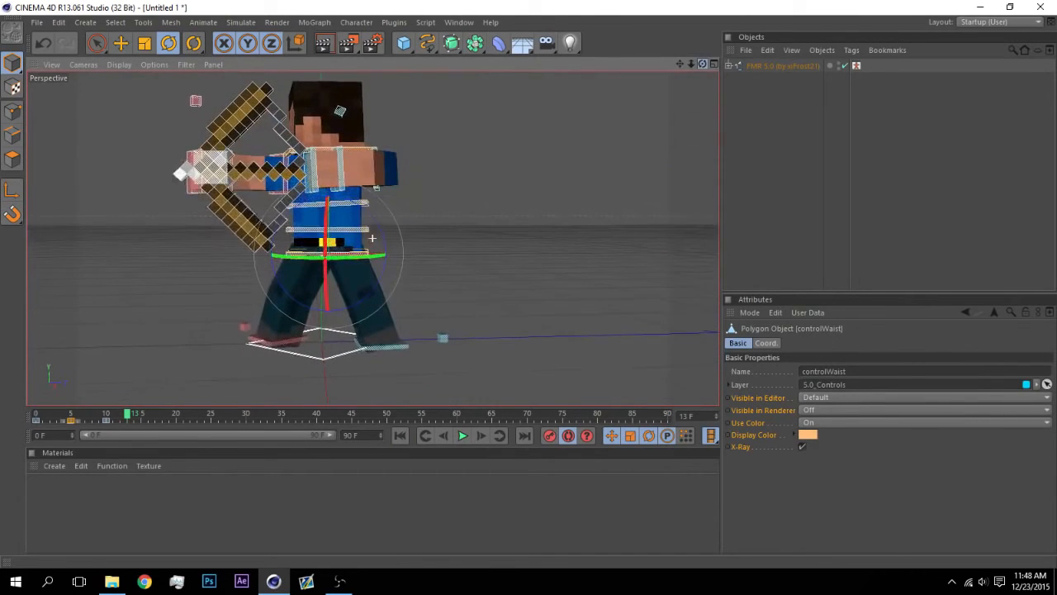
pyautogui.click(174, 415)
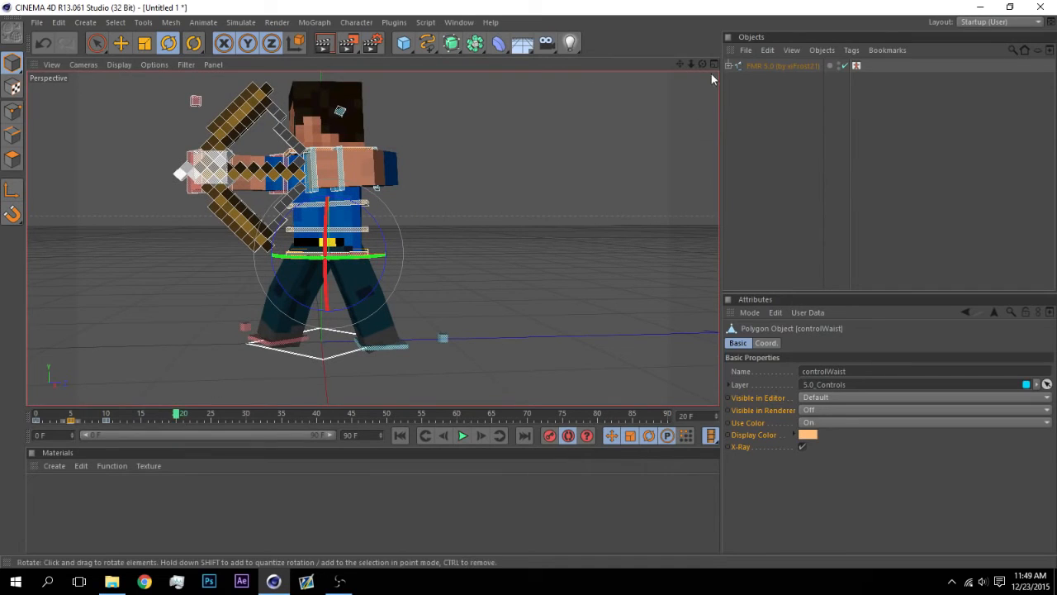
pyautogui.moveTo(702, 63); pyautogui.dragTo(611, 63)
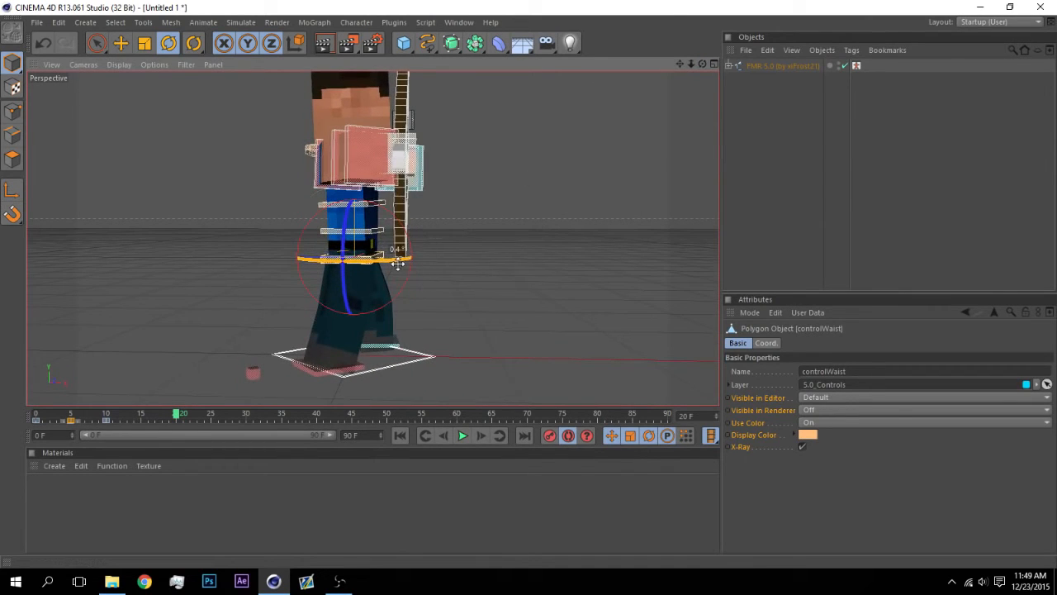
pyautogui.click(372, 203)
# Step: At frame 20, rotate the neck control horizontally to turn the head
pyautogui.click(316, 147)
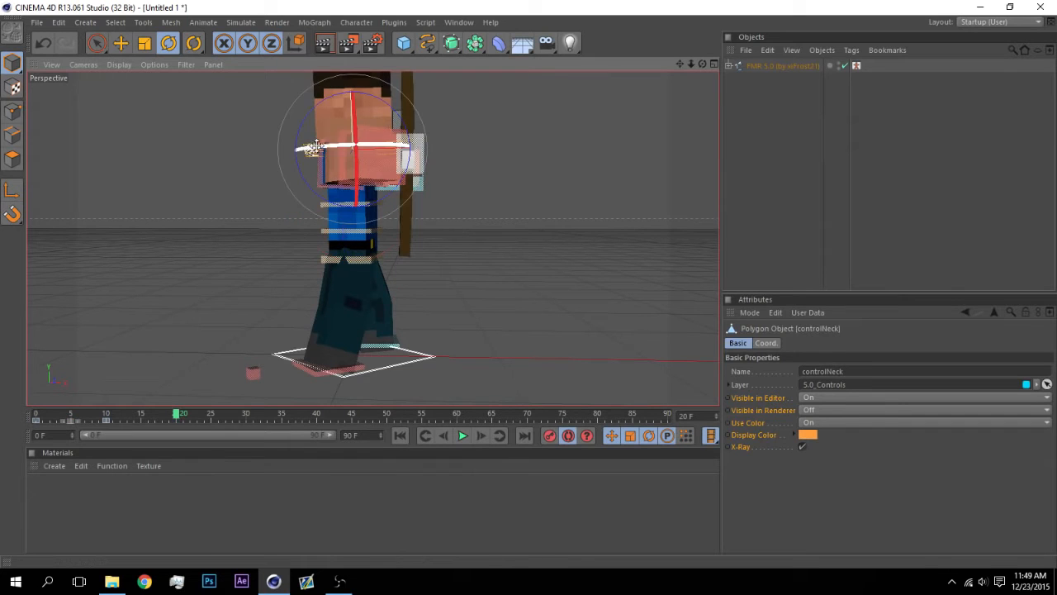
pyautogui.click(353, 152)
pyautogui.moveTo(372, 162); pyautogui.dragTo(425, 151)
pyautogui.click(402, 157)
# Step: At frame 20, use the Move tool on the left hand control to realign the drawing hand with the bowstring
pyautogui.moveTo(703, 64); pyautogui.dragTo(524, 158)
pyautogui.click(326, 285)
pyautogui.press('e')
pyautogui.moveTo(526, 184); pyautogui.dragTo(525, 183)
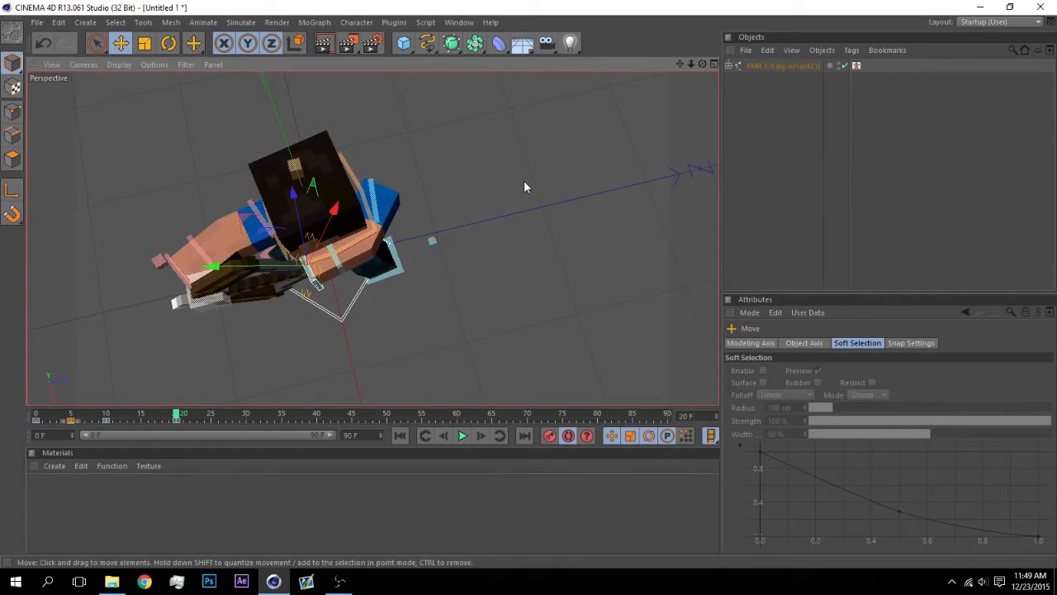
pyautogui.moveTo(701, 70); pyautogui.dragTo(701, 64)
pyautogui.click(339, 582)
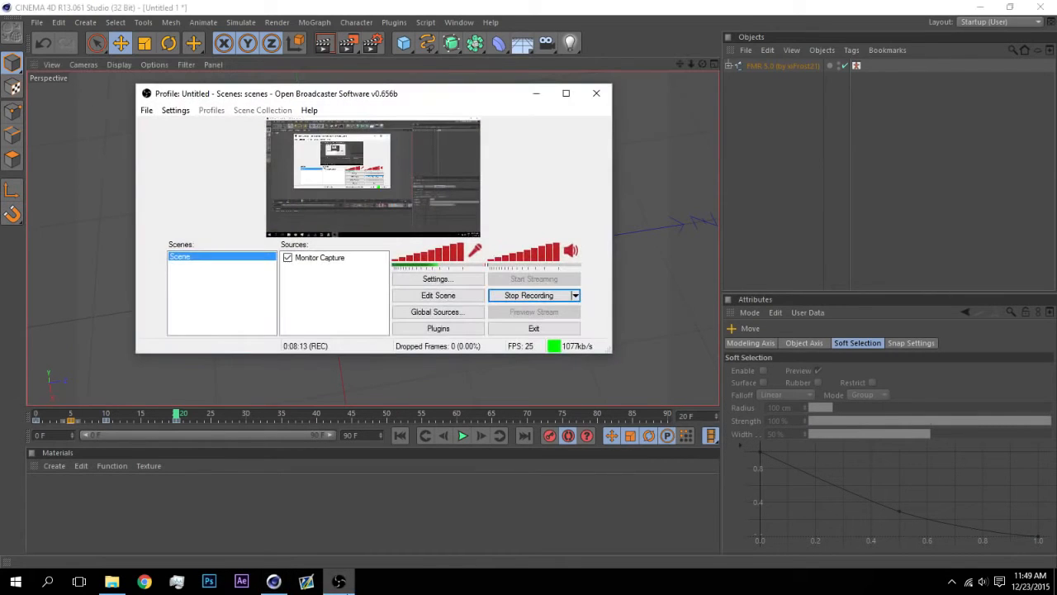
pyautogui.click(344, 590)
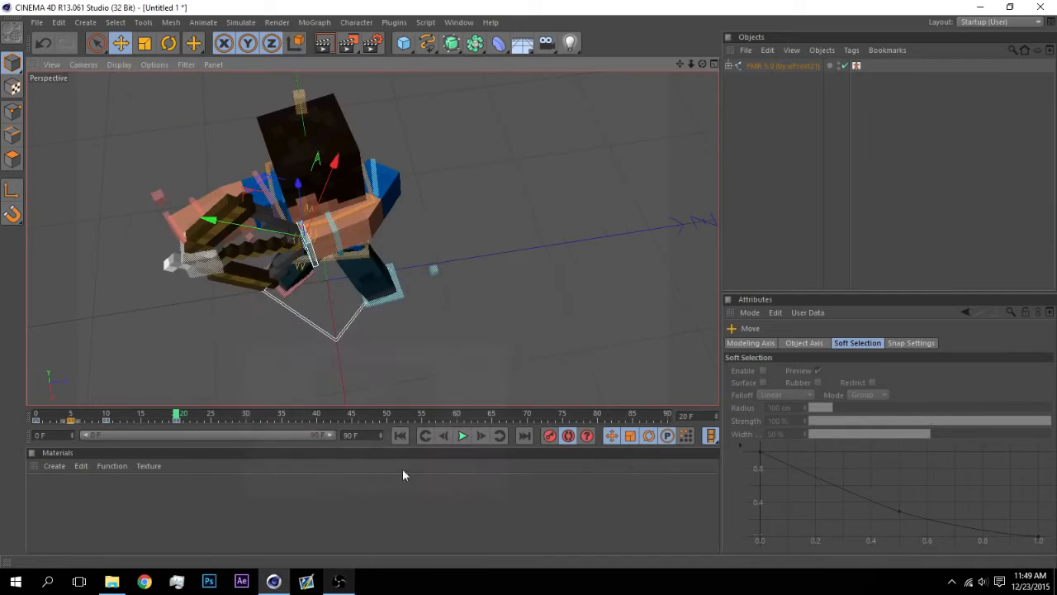
# Step: Record keyframes for all rig controls at frame 10
pyautogui.moveTo(703, 65); pyautogui.dragTo(705, 68)
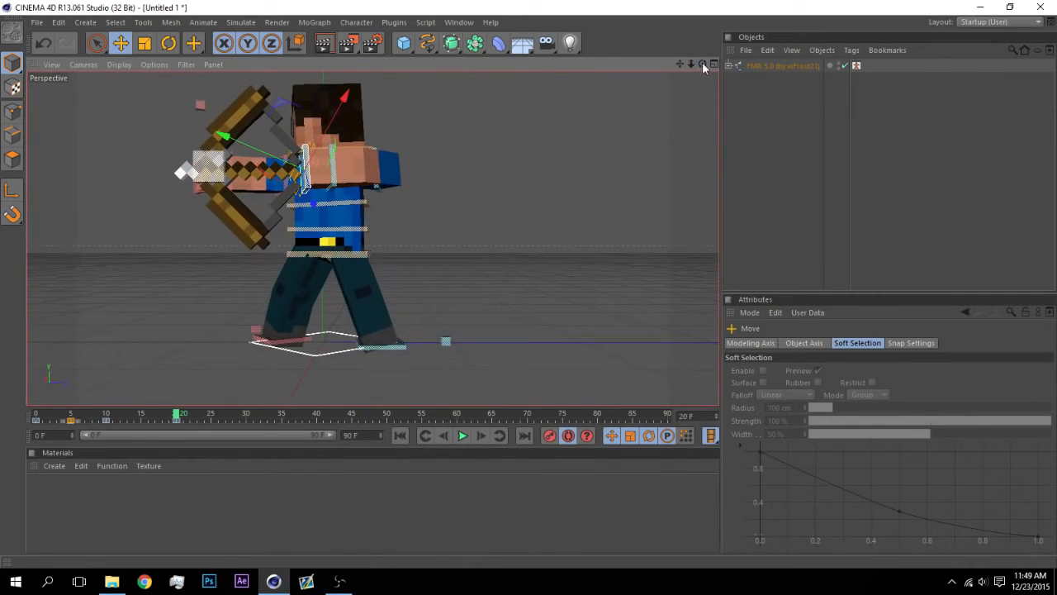
pyautogui.moveTo(163, 425); pyautogui.dragTo(100, 437)
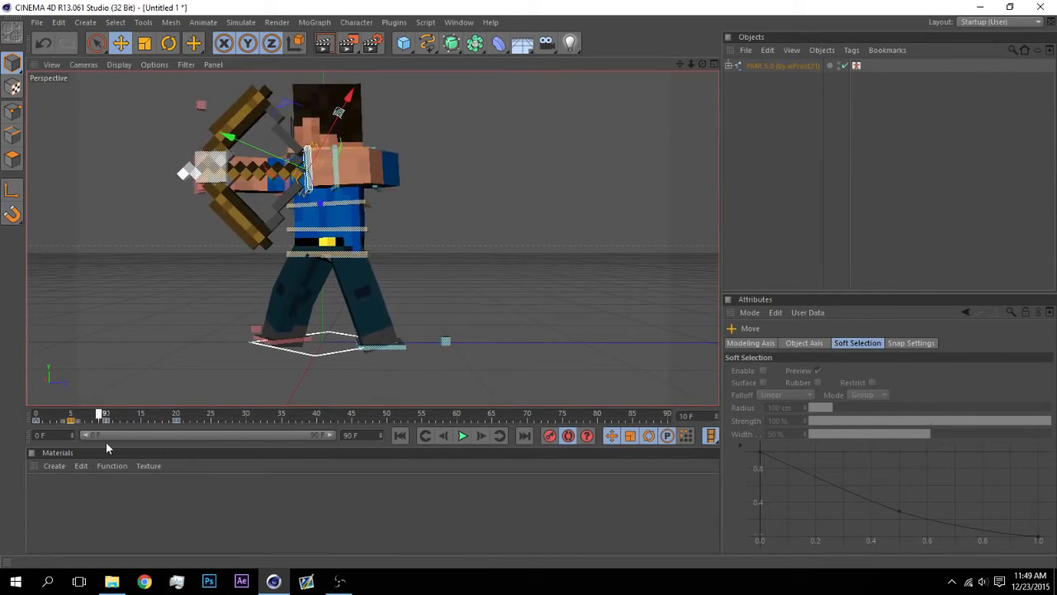
pyautogui.click(190, 209)
pyautogui.moveTo(171, 417); pyautogui.dragTo(113, 420)
pyautogui.click(857, 65)
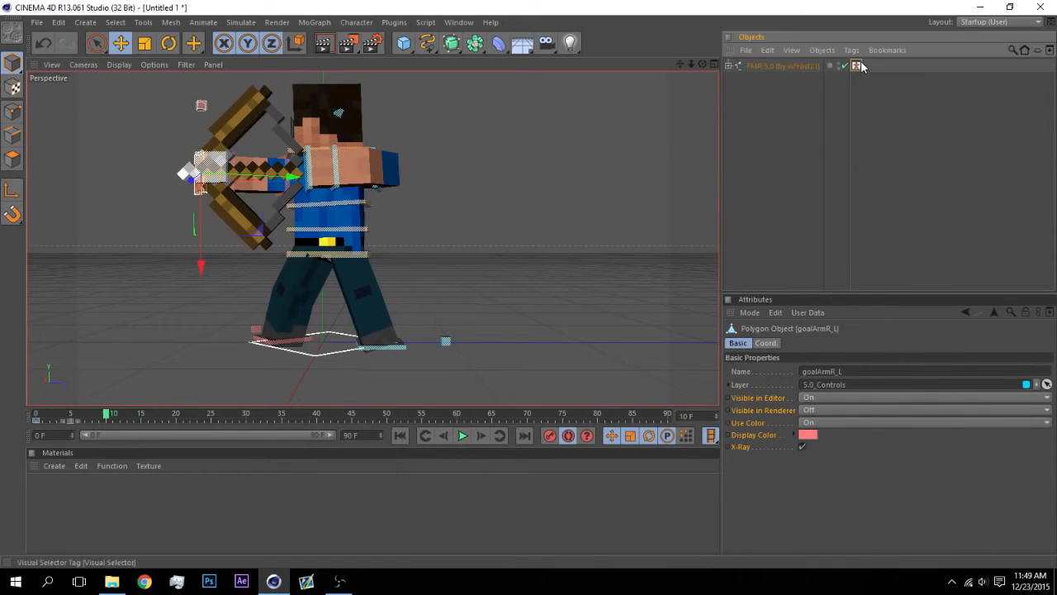
pyautogui.moveTo(777, 392); pyautogui.dragTo(1022, 552)
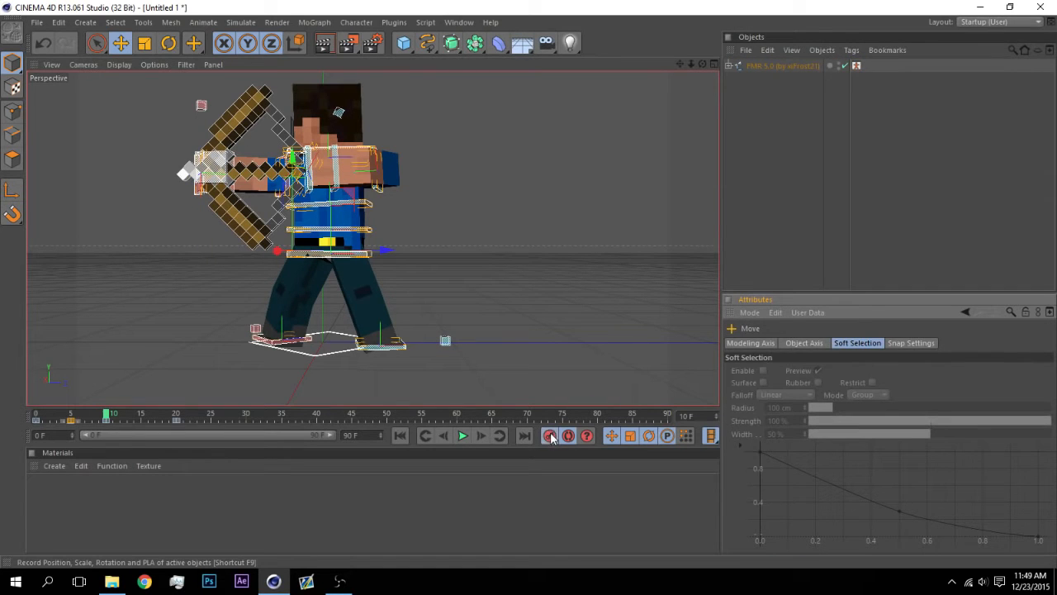
# Step: At frame 20, shift the waist control and the right foot control slightly backward along the ground
pyautogui.click(363, 256)
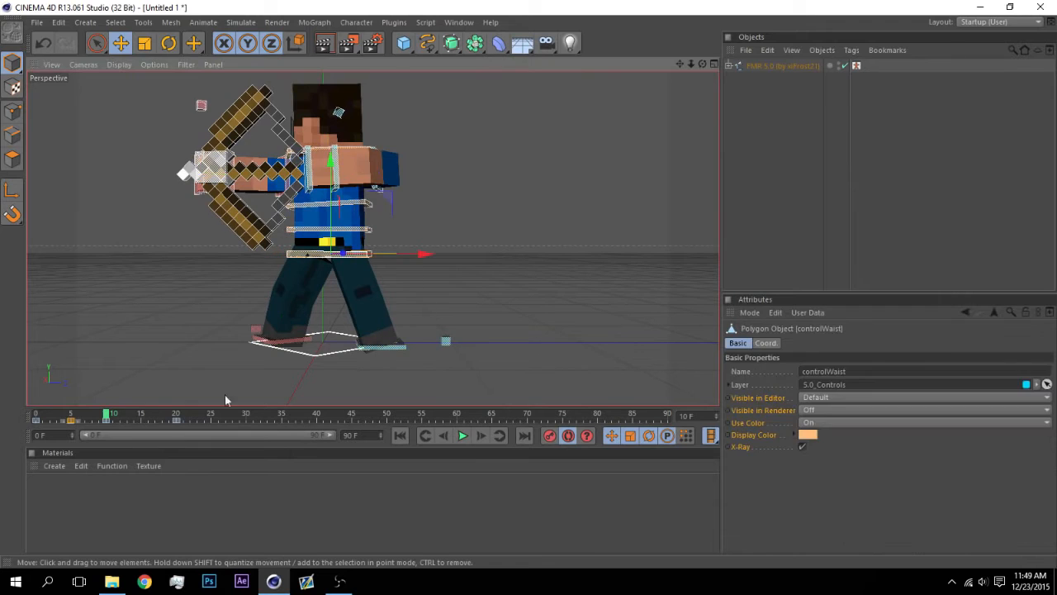
pyautogui.moveTo(154, 419); pyautogui.dragTo(175, 415)
pyautogui.keyDown('alt'); pyautogui.moveTo(380, 336); pyautogui.dragTo(359, 325); pyautogui.keyUp('alt')
pyautogui.click(286, 340)
# Step: At frame 15, raise the right foot and waist controls slightly, and play the animation from the start
pyautogui.click(140, 416)
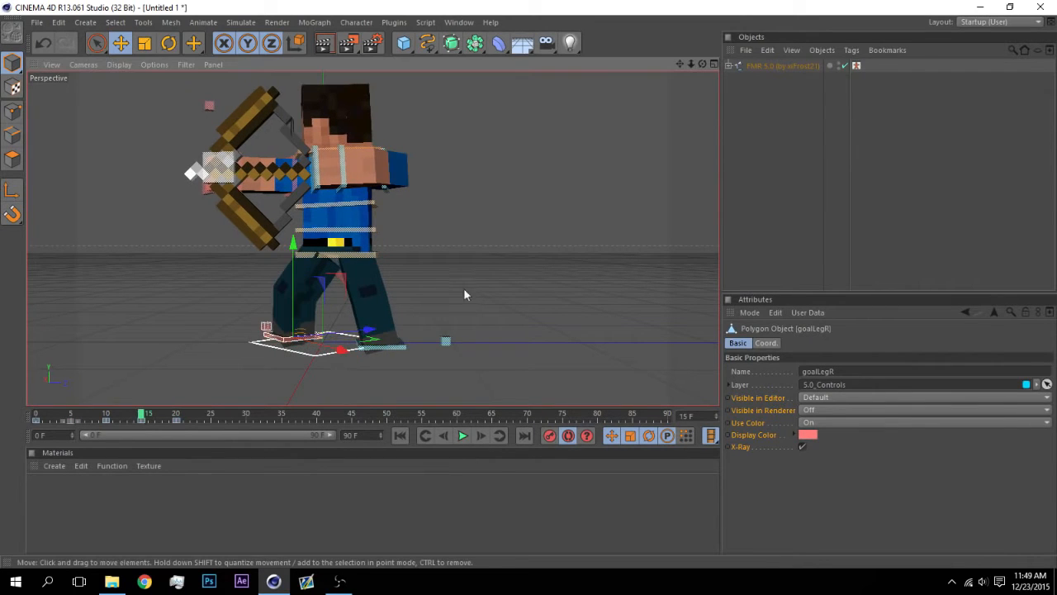
pyautogui.click(142, 418)
pyautogui.keyDown('shift'); pyautogui.click(358, 251); pyautogui.keyUp('shift')
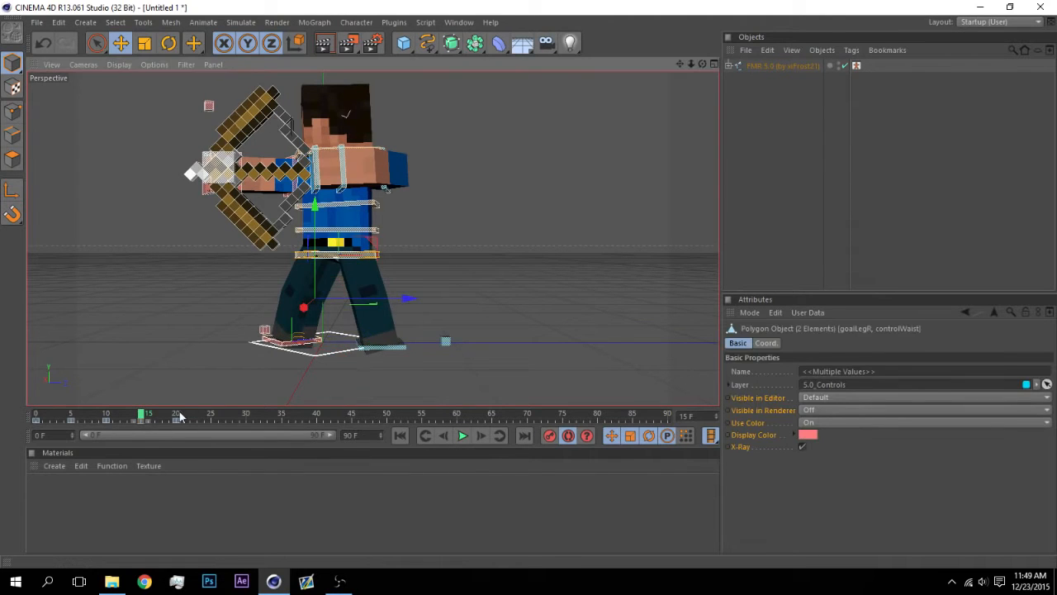
pyautogui.click(177, 416)
pyautogui.click(142, 416)
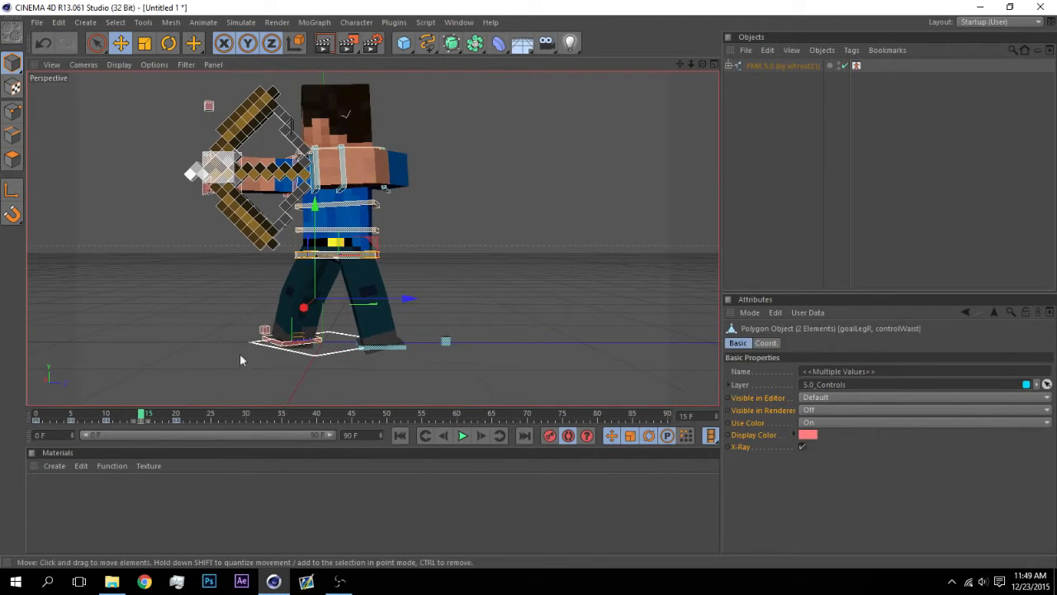
pyautogui.moveTo(316, 217); pyautogui.dragTo(317, 208)
pyautogui.click(463, 280)
pyautogui.click(401, 435)
pyautogui.click(463, 435)
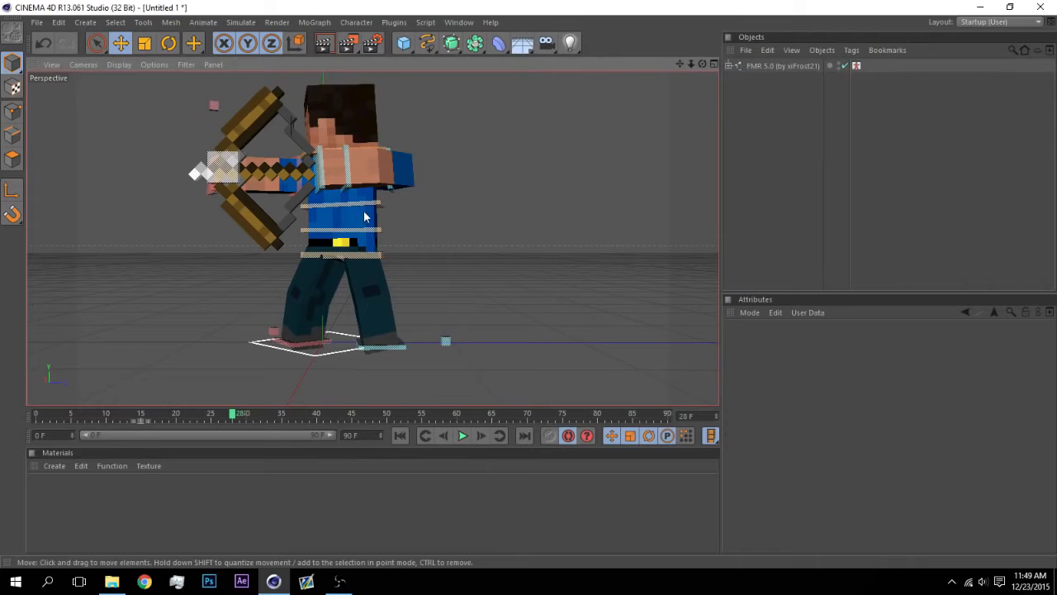
# Step: At frame 20, rotate the back control slightly about its vertical axis to turn the upper body
pyautogui.click(169, 47)
pyautogui.click(339, 205)
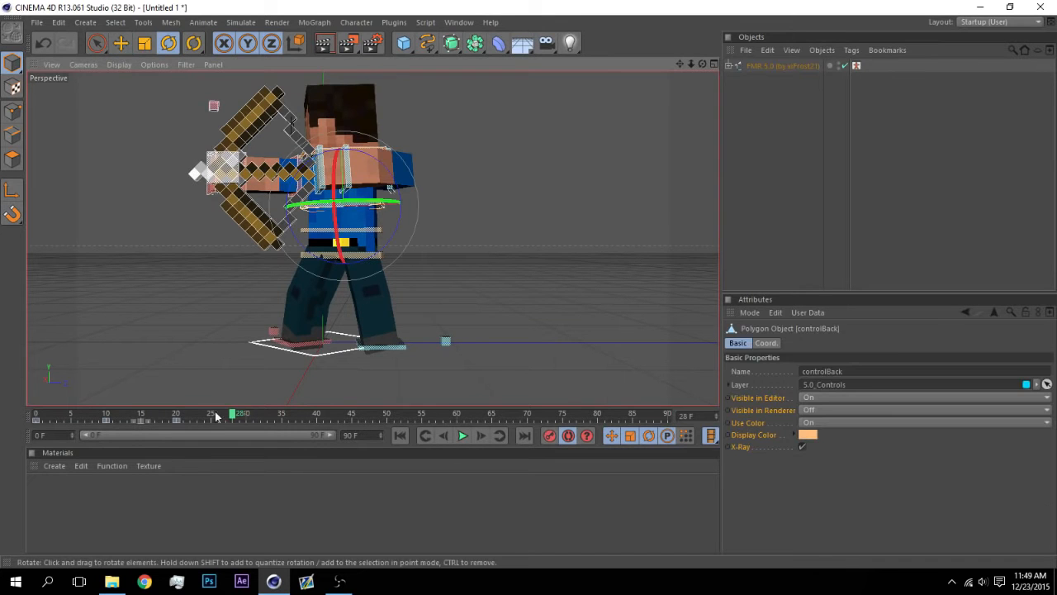
pyautogui.click(176, 417)
pyautogui.moveTo(703, 63); pyautogui.dragTo(872, 69)
pyautogui.moveTo(394, 213); pyautogui.dragTo(408, 206)
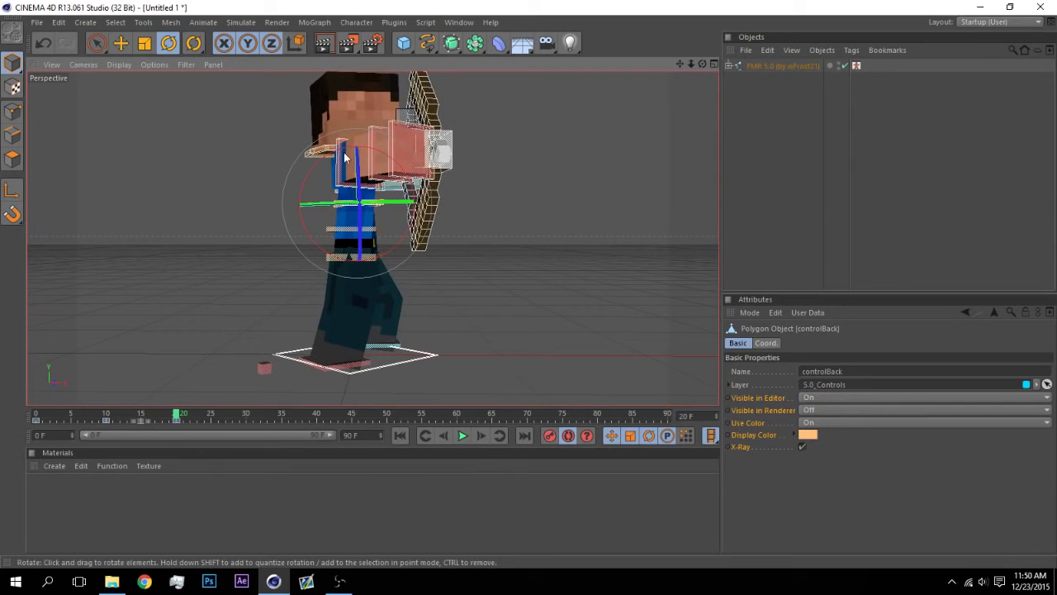
# Step: At frame 20, rotate the neck control horizontally to aim the head along the bow
pyautogui.click(350, 152)
pyautogui.moveTo(350, 152); pyautogui.dragTo(357, 191)
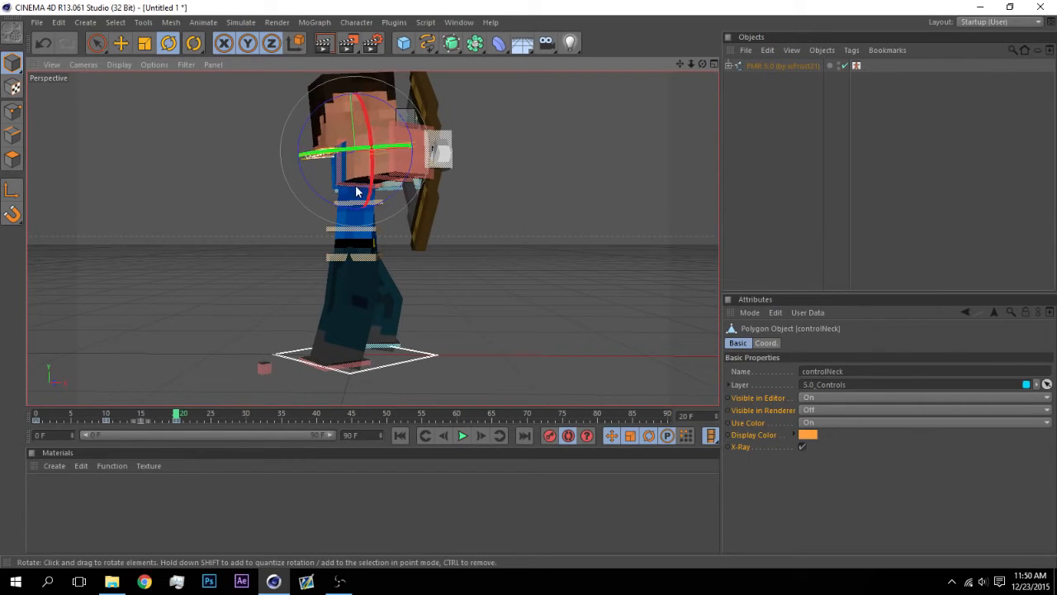
pyautogui.click(353, 183)
pyautogui.moveTo(377, 156); pyautogui.dragTo(465, 147)
pyautogui.click(436, 144)
pyautogui.click(514, 123)
pyautogui.moveTo(702, 63); pyautogui.dragTo(702, 86)
pyautogui.click(425, 161)
pyautogui.moveTo(425, 167); pyautogui.dragTo(415, 168)
pyautogui.click(513, 124)
# Step: At frame 20, move the right hand control slightly in a top view to reposition the bow arm
pyautogui.moveTo(703, 65); pyautogui.dragTo(709, 123)
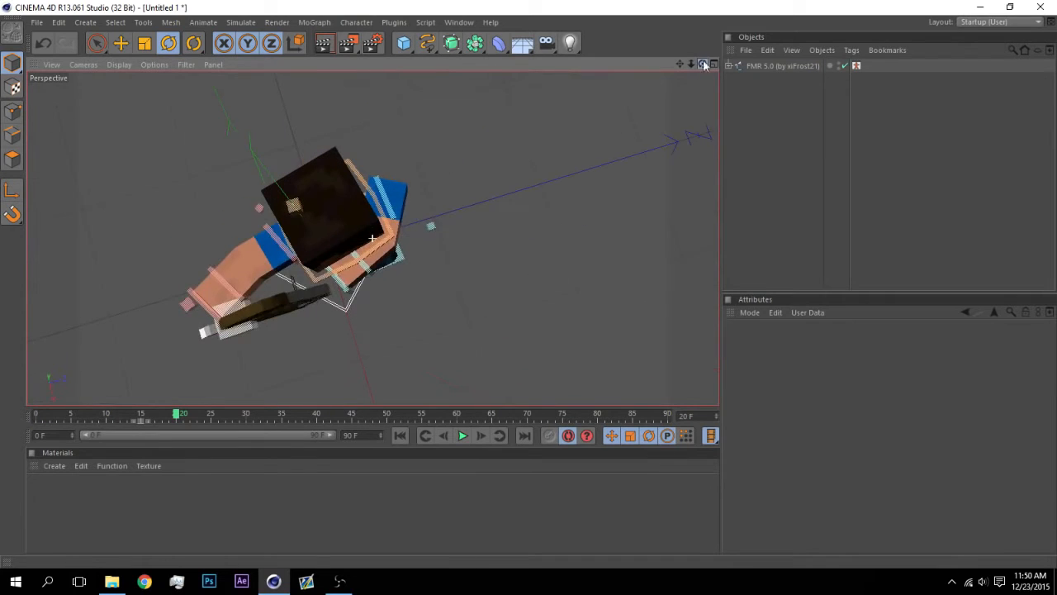
pyautogui.click(202, 297)
pyautogui.press('e')
pyautogui.moveTo(195, 291); pyautogui.dragTo(380, 188)
# Step: At frame 20, rotate the bow control in the top view to line it up with the drawing hand
pyautogui.click(258, 322)
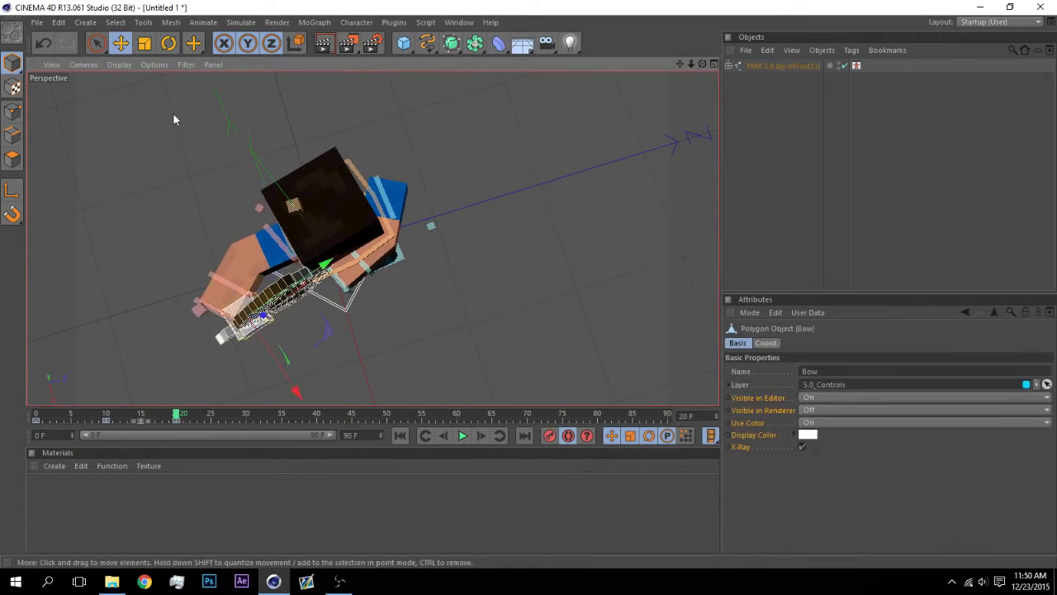
pyautogui.click(167, 47)
pyautogui.moveTo(292, 277); pyautogui.dragTo(567, 241)
# Step: Play the animation from the start in a side view to check the adjusted aiming pose
pyautogui.moveTo(702, 64); pyautogui.dragTo(673, 13)
pyautogui.click(639, 123)
pyautogui.click(463, 436)
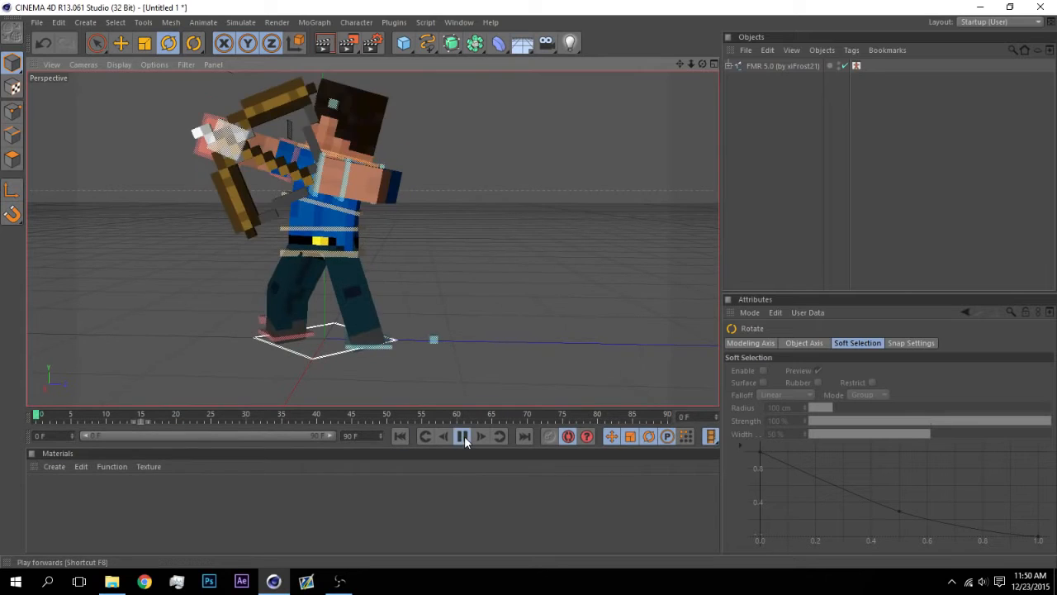
pyautogui.click(400, 437)
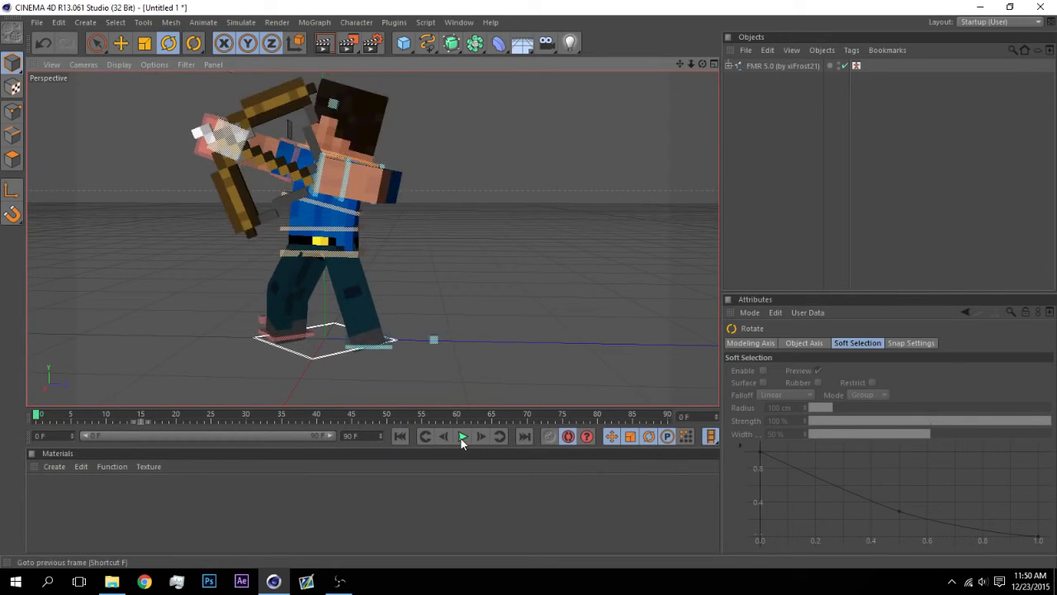
pyautogui.click(463, 436)
# Step: At frame 20, fine-tune the left hand and bow controls so the hand meets the bowstring, and replay the animation
pyautogui.click(385, 202)
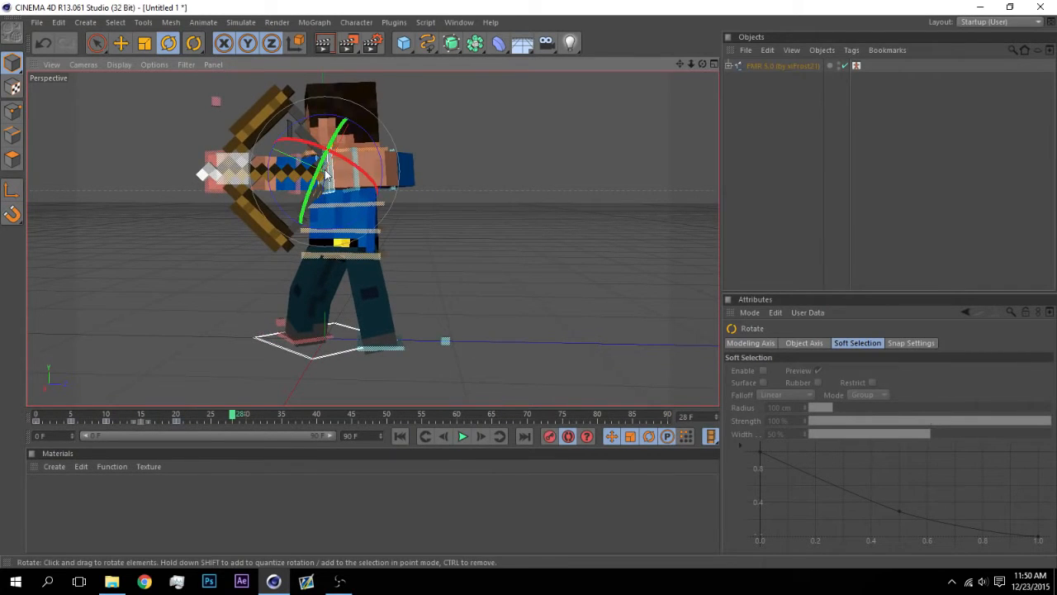
pyautogui.click(121, 43)
pyautogui.click(175, 415)
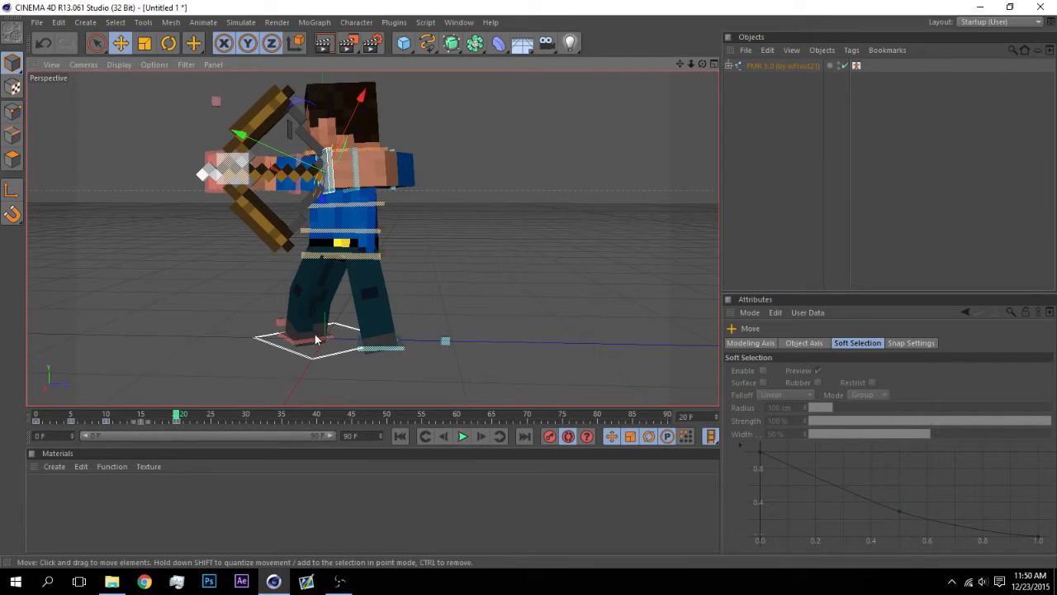
pyautogui.moveTo(702, 65); pyautogui.dragTo(355, 252)
pyautogui.click(225, 285)
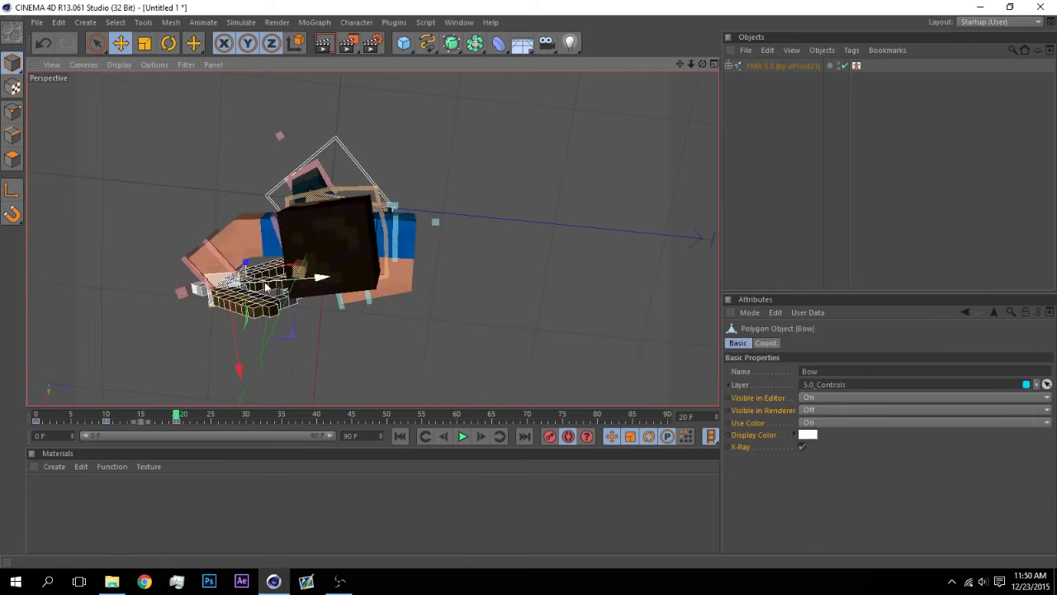
pyautogui.moveTo(702, 65); pyautogui.dragTo(583, 66)
pyautogui.press('r')
pyautogui.click(589, 163)
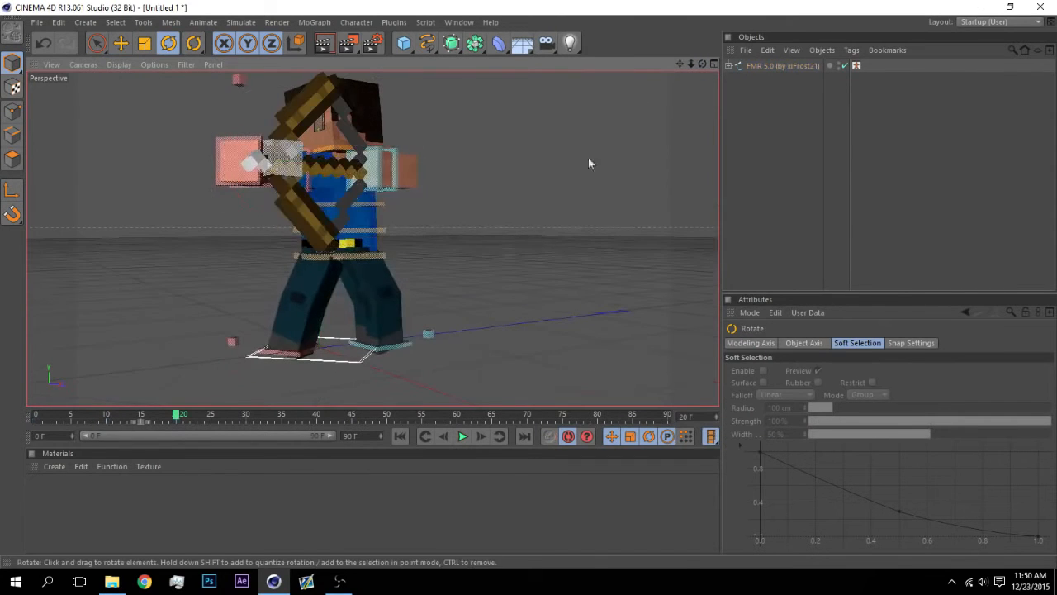
pyautogui.click(400, 436)
pyautogui.click(462, 436)
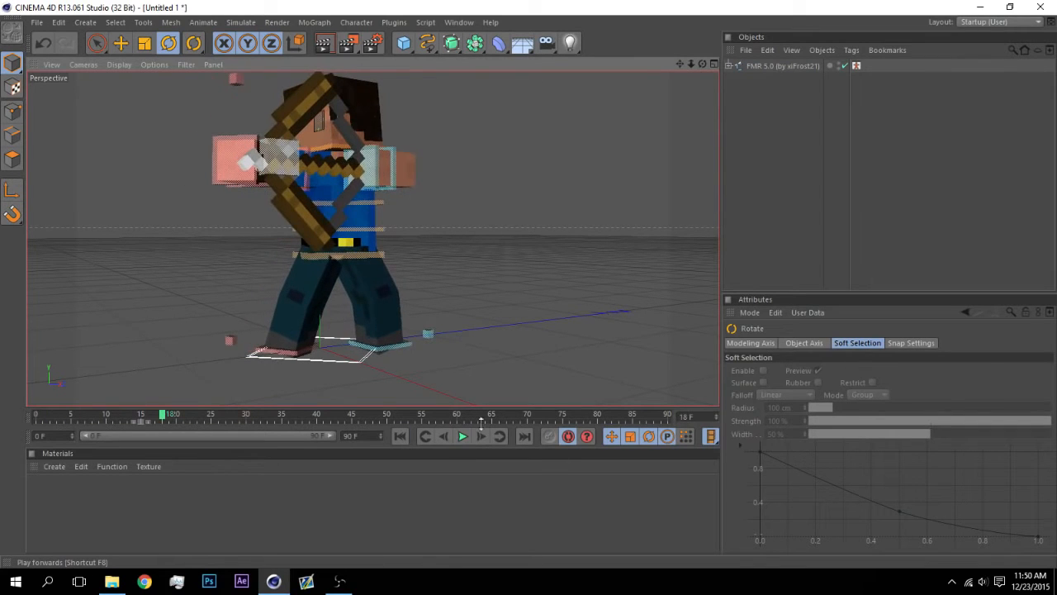
# Step: Select all rig controls and stretch their keys from frames 10, 15 and 20 to frames 11, 21 and 30
pyautogui.click(856, 66)
pyautogui.moveTo(788, 387); pyautogui.dragTo(1035, 554)
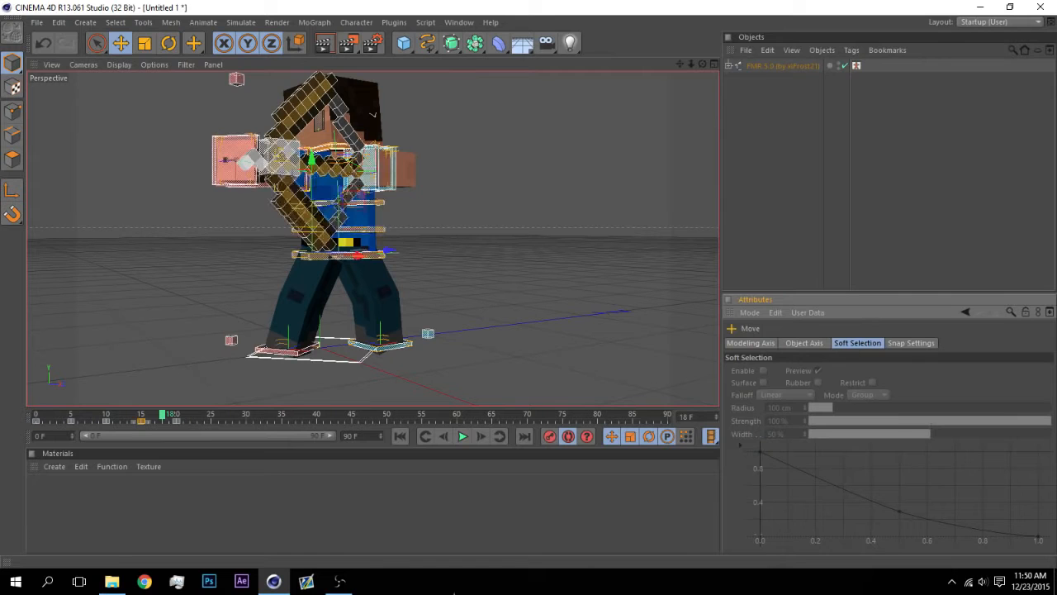
pyautogui.click(106, 415)
pyautogui.click(856, 66)
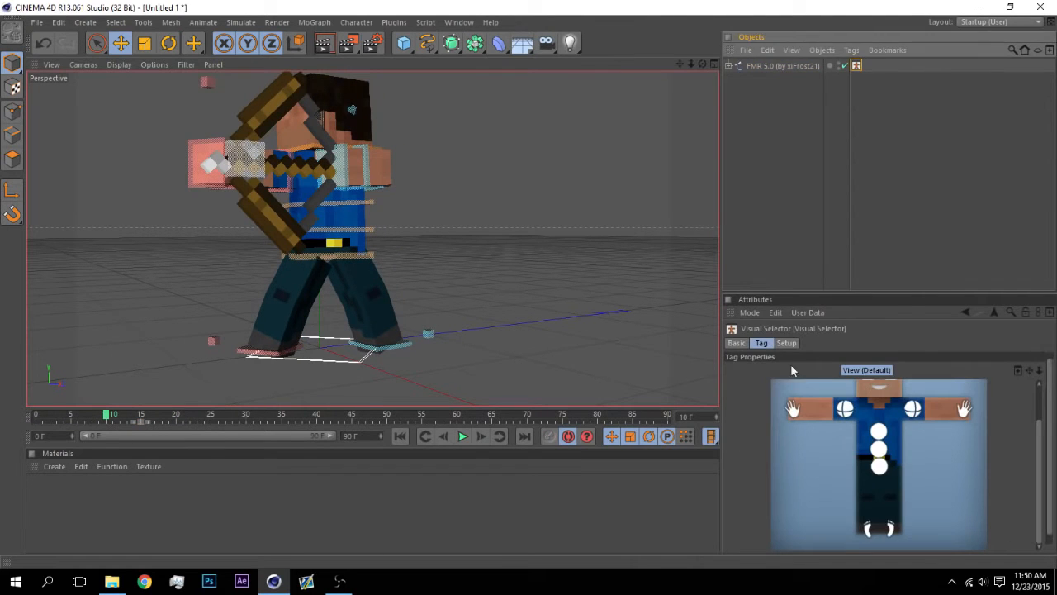
pyautogui.moveTo(1033, 550); pyautogui.dragTo(1033, 551)
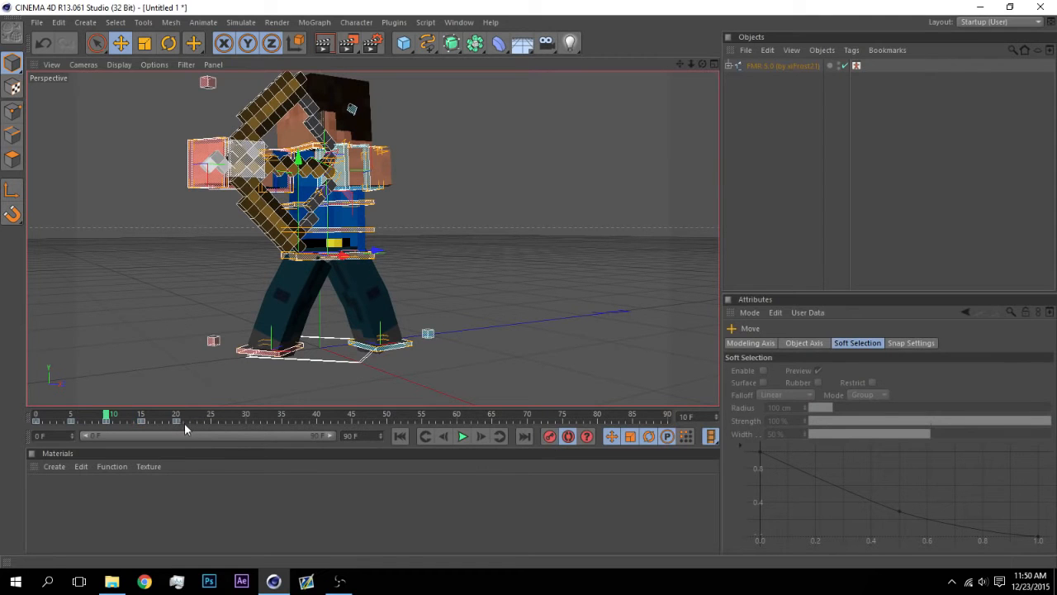
pyautogui.moveTo(107, 427); pyautogui.dragTo(91, 425)
pyautogui.moveTo(189, 423); pyautogui.dragTo(270, 422)
pyautogui.click(329, 422)
pyautogui.click(421, 380)
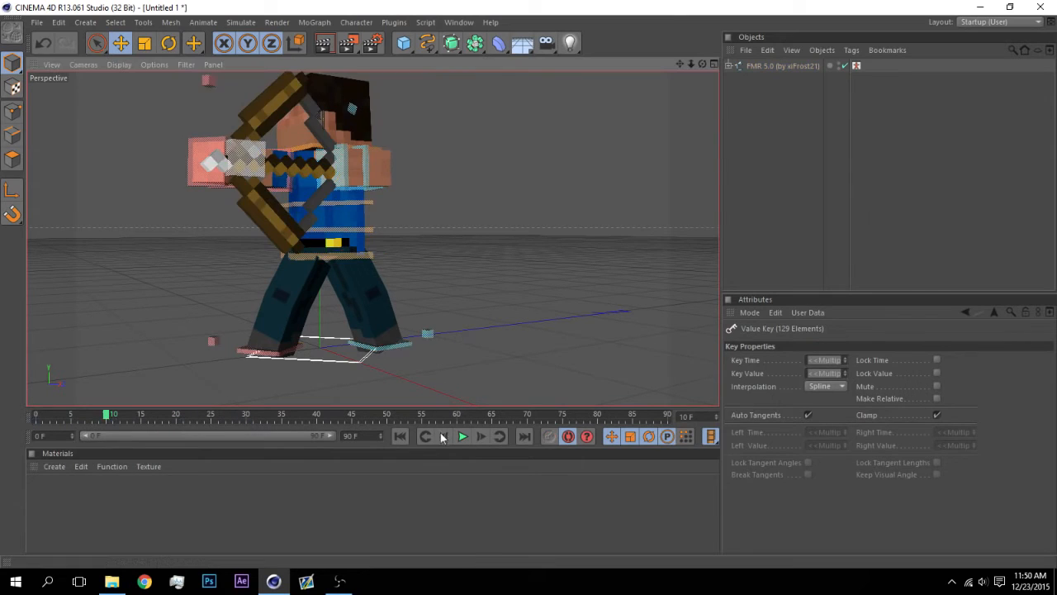
# Step: Play the animation from the start twice to check the stretched key timing
pyautogui.click(399, 436)
pyautogui.click(463, 437)
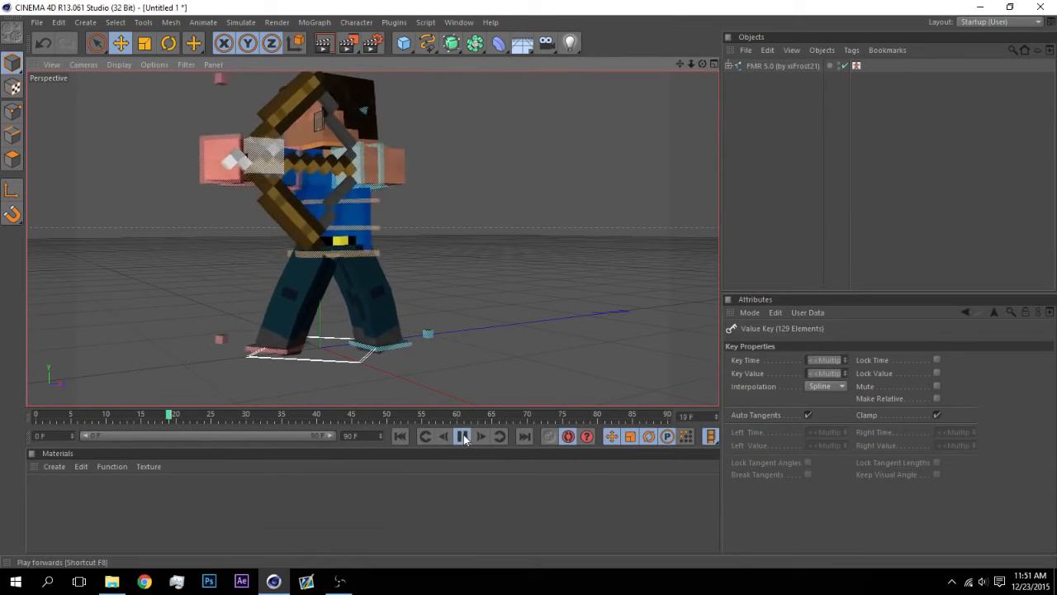
pyautogui.click(399, 437)
pyautogui.click(463, 436)
# Step: Select all rig controls and compress their last keys so they fall at frames 11, 19 and 25
pyautogui.click(856, 66)
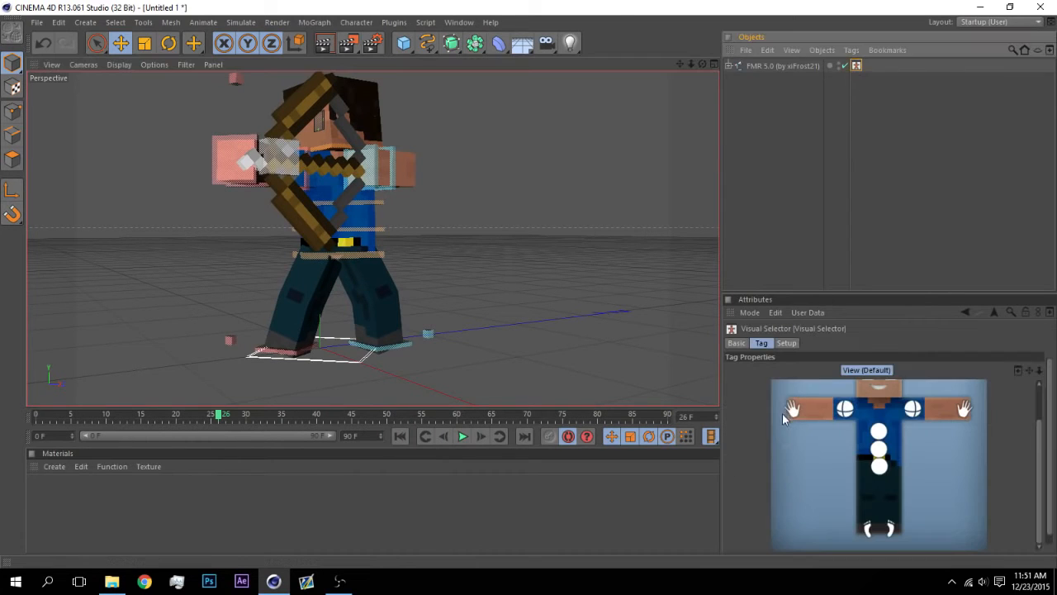
pyautogui.moveTo(1047, 565); pyautogui.dragTo(1049, 566)
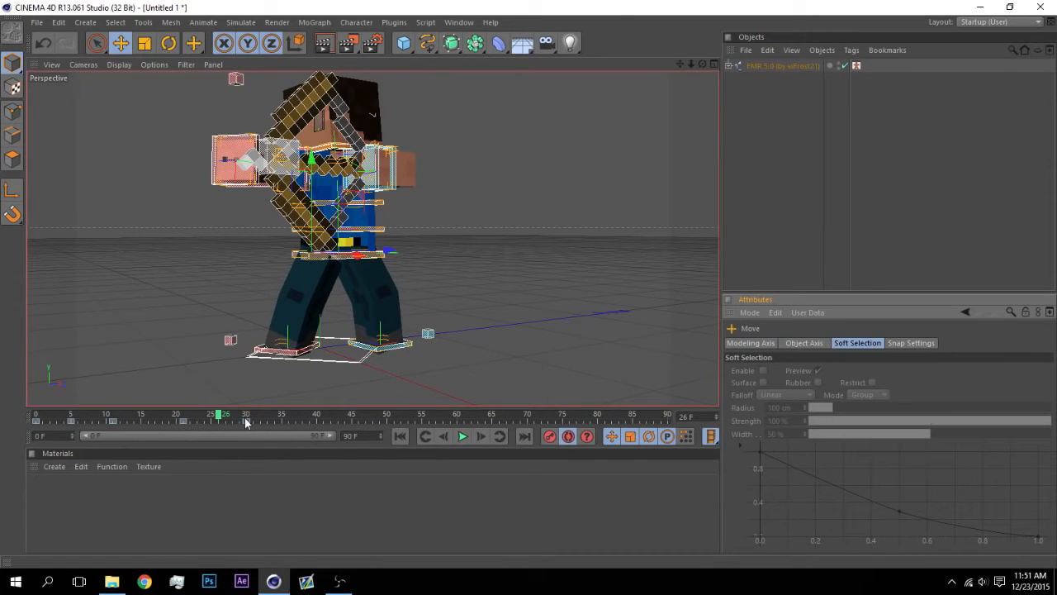
pyautogui.moveTo(255, 427); pyautogui.dragTo(106, 422)
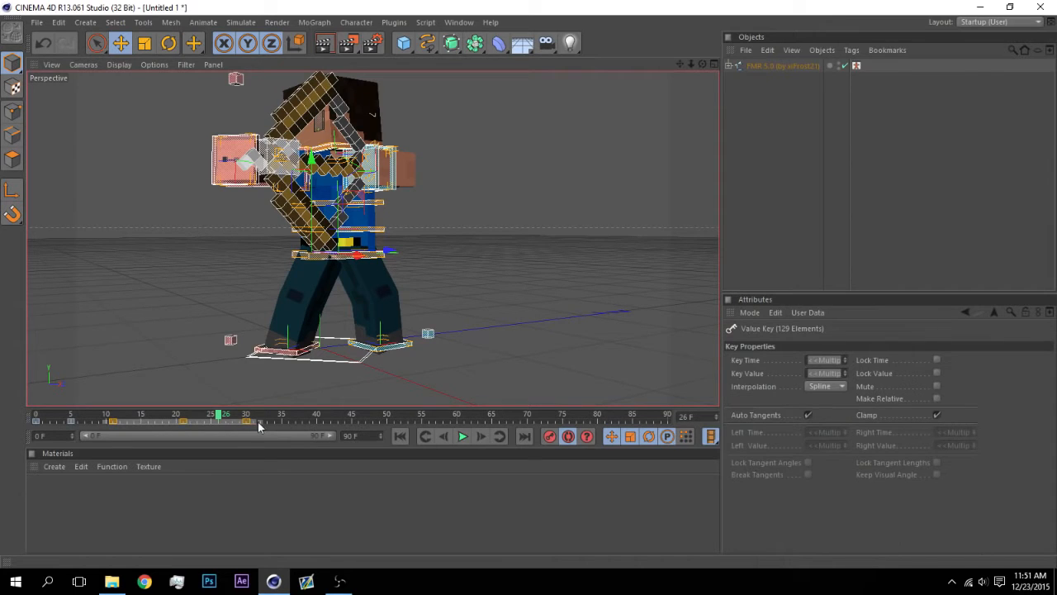
pyautogui.click(198, 376)
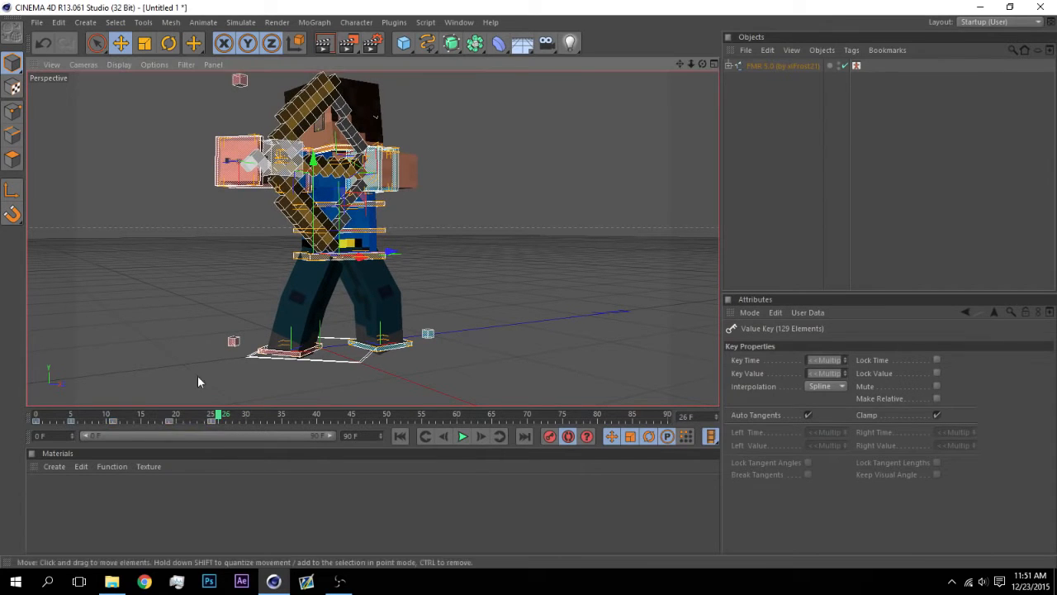
# Step: Play the tightened animation from the start and view the final pose from the side
pyautogui.click(398, 438)
pyautogui.click(462, 436)
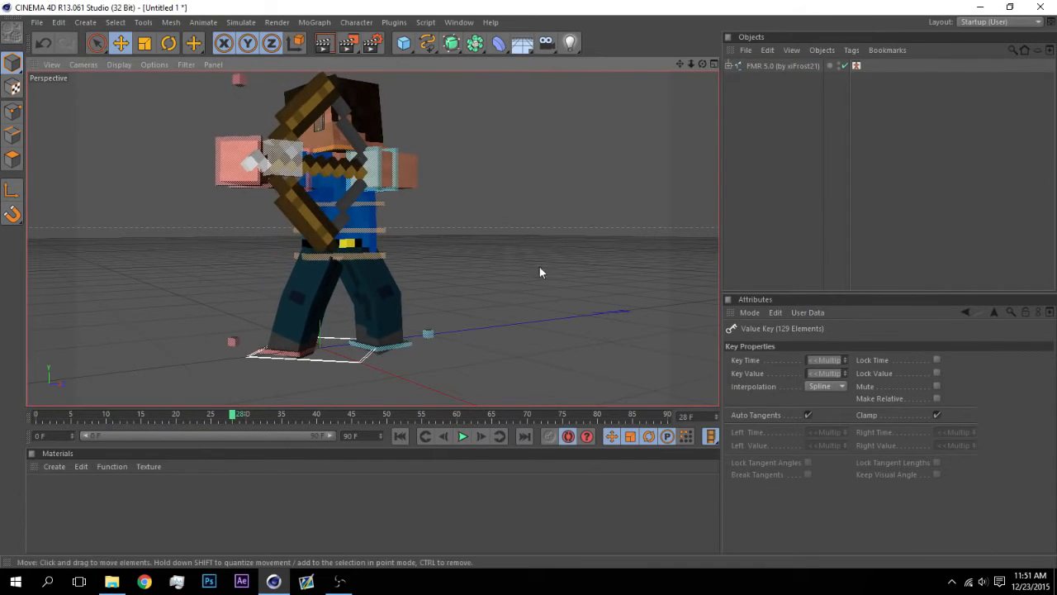
pyautogui.moveTo(702, 66); pyautogui.dragTo(603, 37)
pyautogui.moveTo(702, 65); pyautogui.dragTo(748, 81)
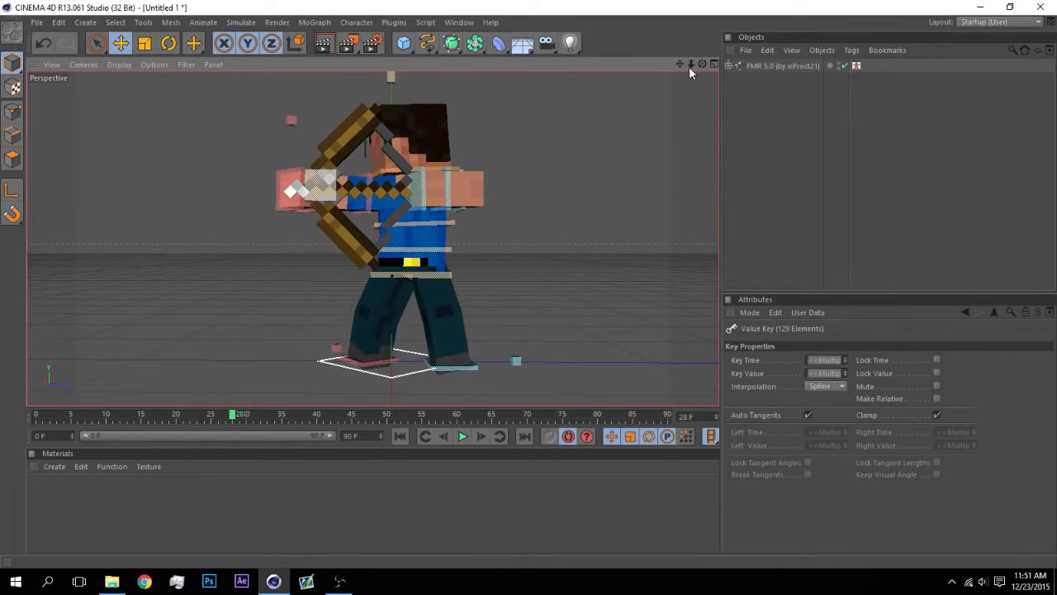
# Step: Select all rig controls and go to frame 25, then inspect the waist control's coordinates there
pyautogui.click(858, 66)
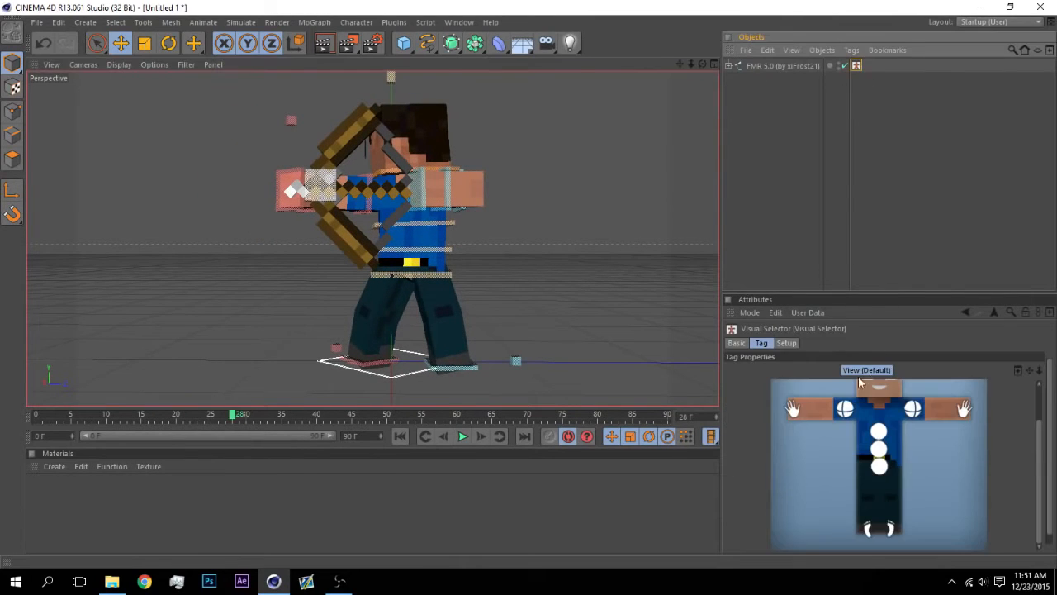
pyautogui.moveTo(789, 392); pyautogui.dragTo(1033, 550)
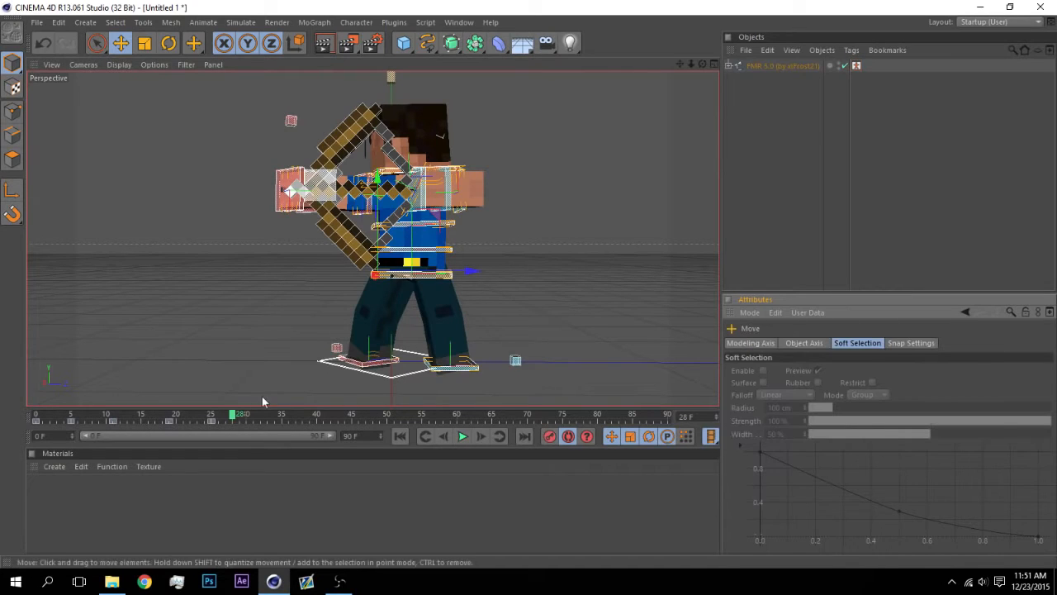
pyautogui.click(214, 419)
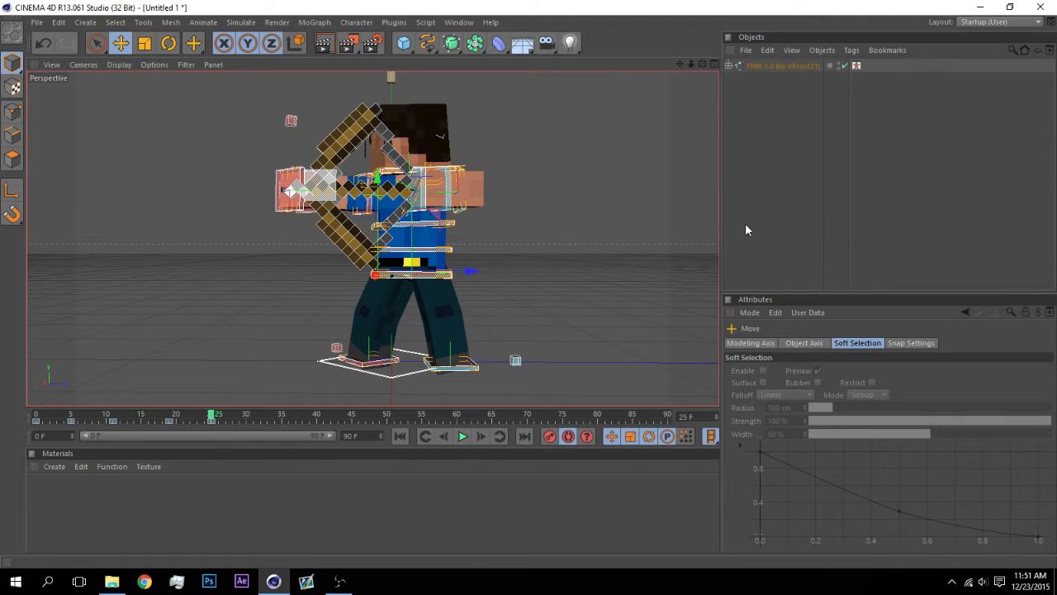
pyautogui.click(431, 277)
pyautogui.moveTo(702, 64); pyautogui.dragTo(657, 86)
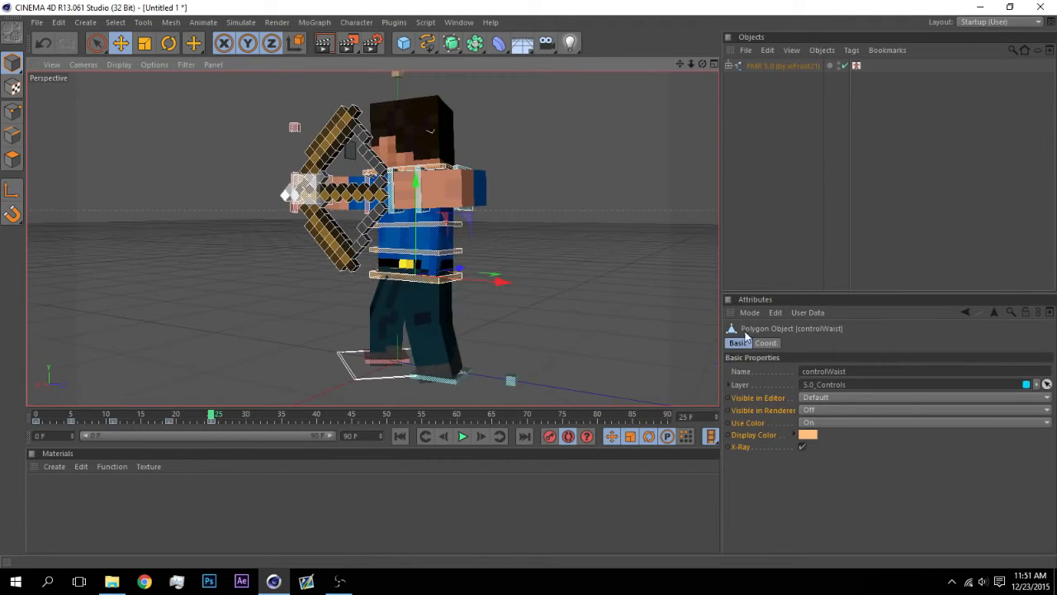
pyautogui.click(765, 343)
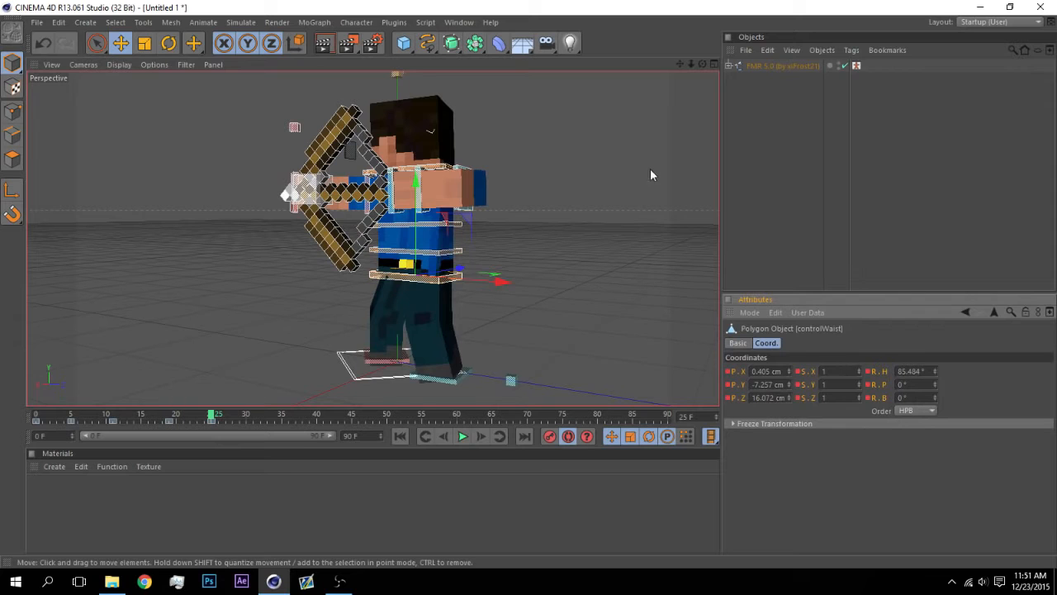
pyautogui.moveTo(651, 174); pyautogui.dragTo(691, 138)
pyautogui.hotkey('ctrl', 'z')
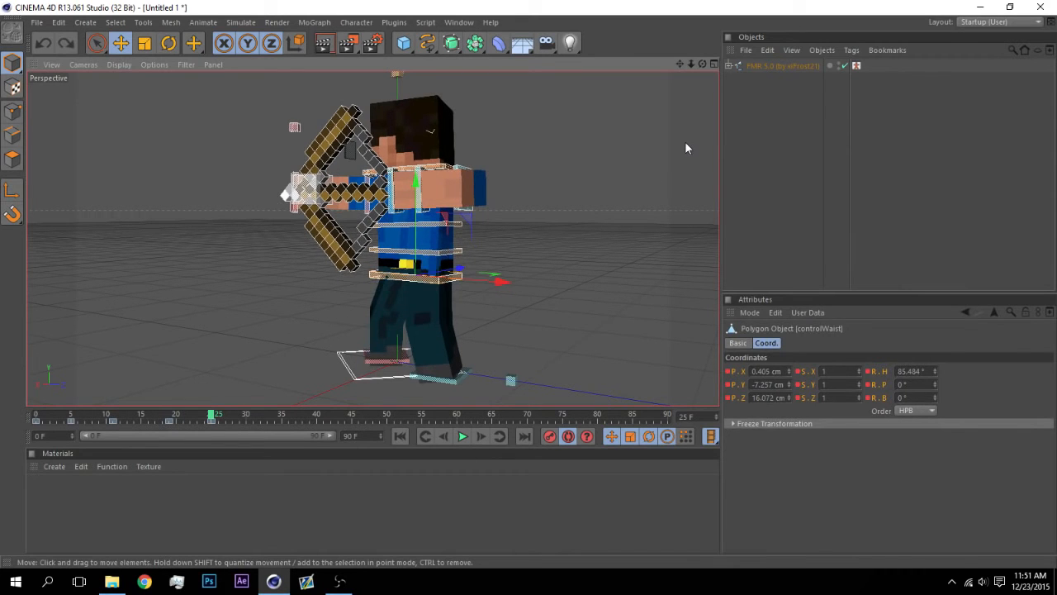
pyautogui.click(687, 147)
pyautogui.moveTo(702, 64); pyautogui.dragTo(673, 66)
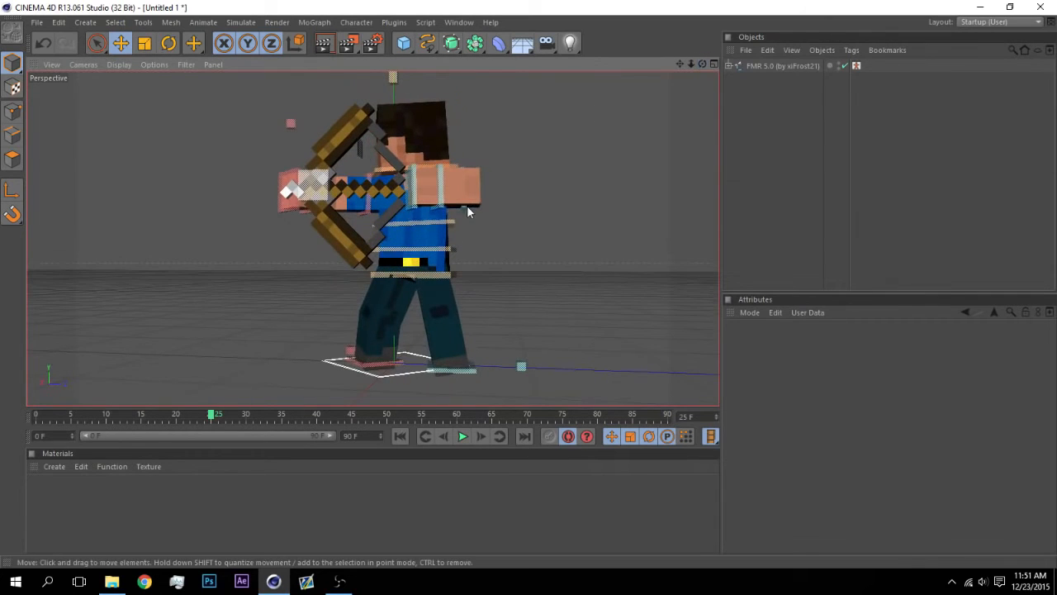
pyautogui.click(468, 210)
pyautogui.click(169, 43)
pyautogui.click(440, 274)
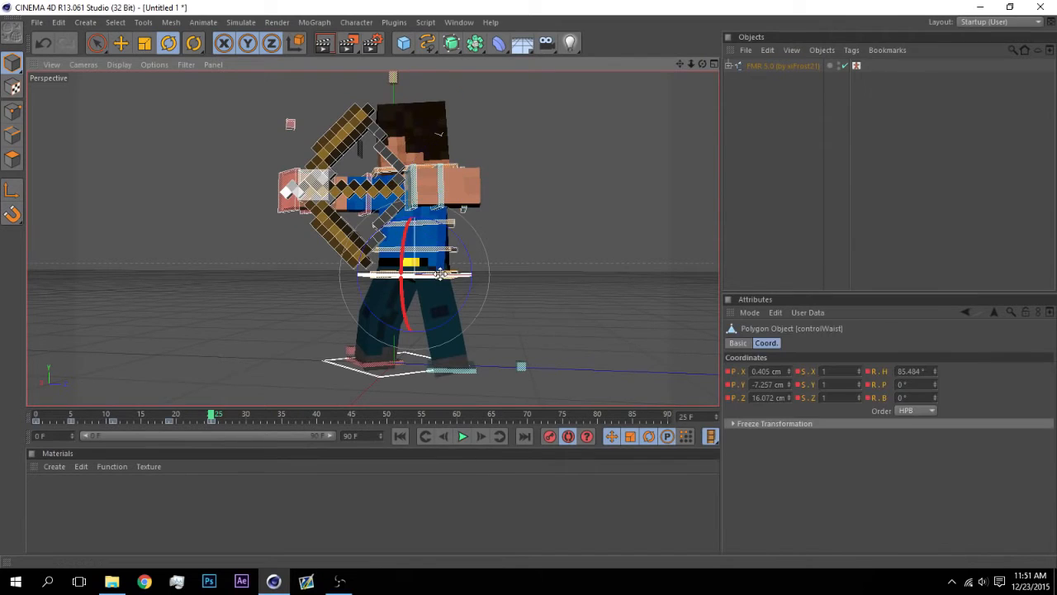
pyautogui.click(235, 415)
# Step: Key the FMR 5.0 rig's Right Bow (Classic) option at 4 on frames 10 and 25
pyautogui.click(781, 66)
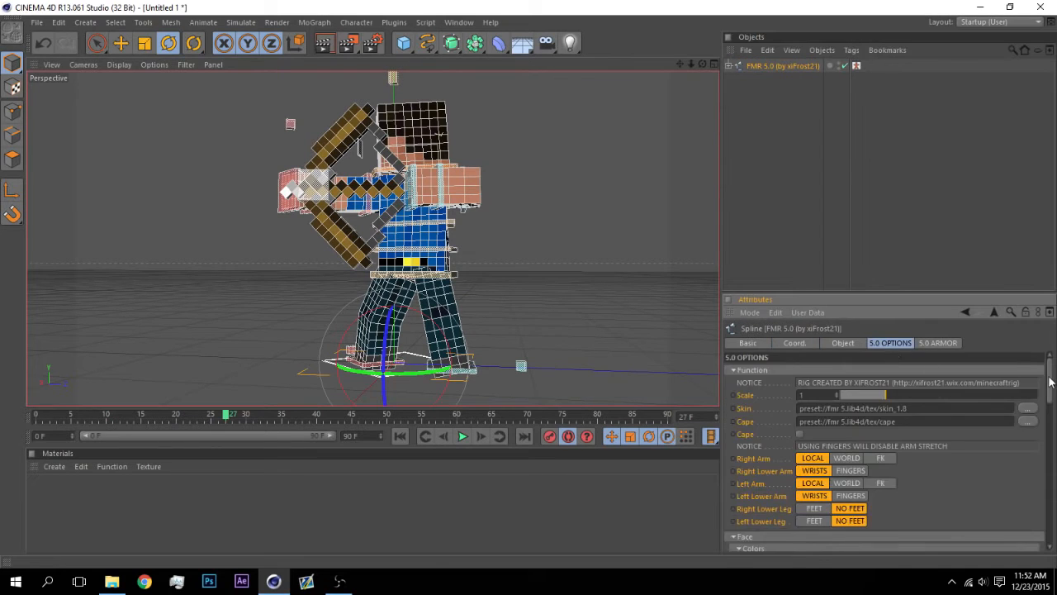
pyautogui.moveTo(1051, 381); pyautogui.dragTo(1053, 547)
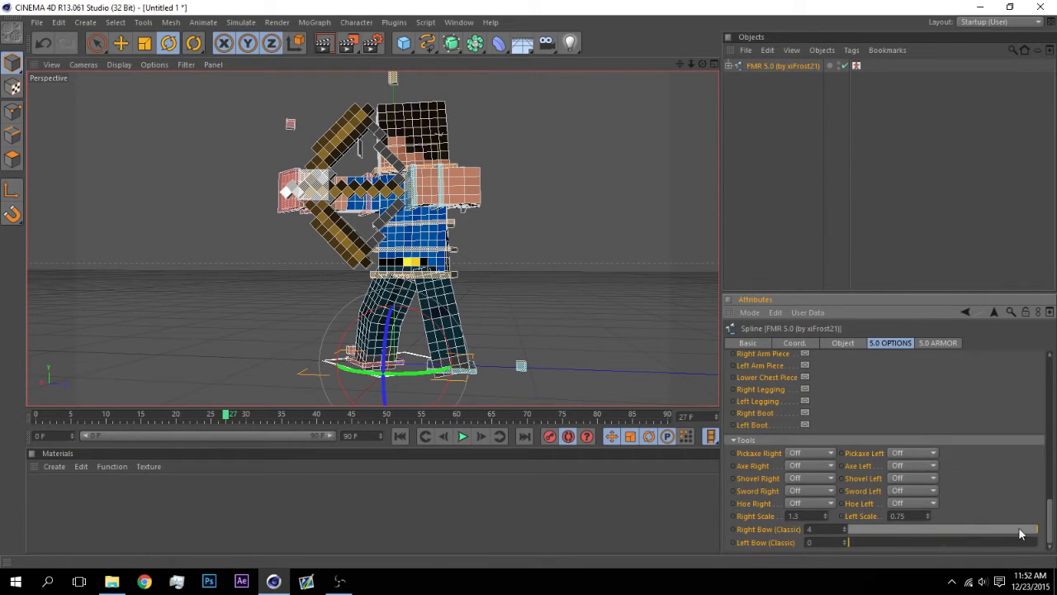
pyautogui.moveTo(224, 422)
pyautogui.mouseDown()
pyautogui.moveTo(2, 420)
pyautogui.moveTo(106, 413)
pyautogui.mouseUp()
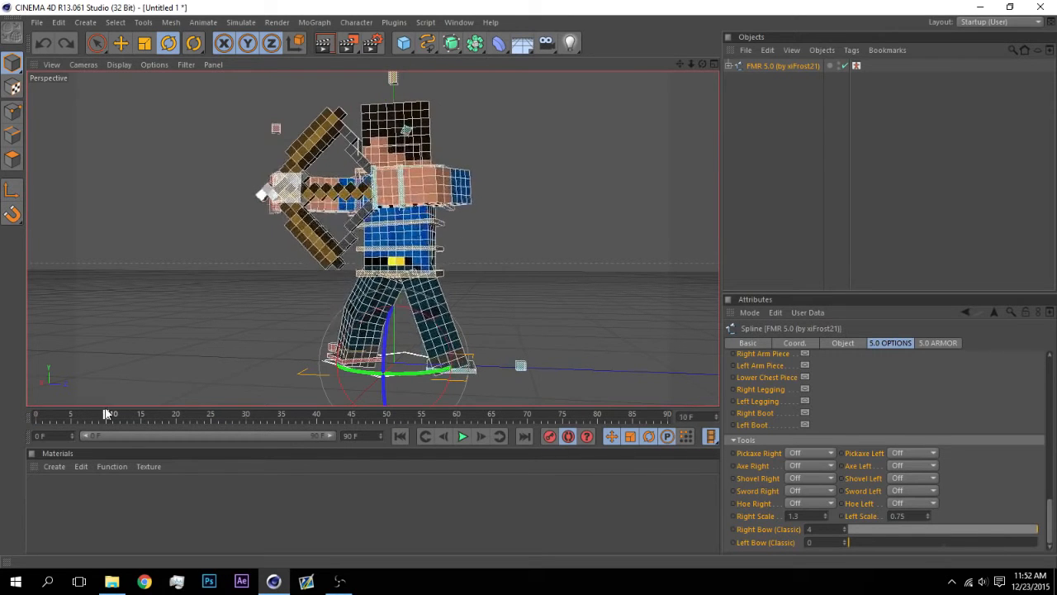
pyautogui.click(733, 530)
pyautogui.moveTo(104, 413)
pyautogui.mouseDown()
pyautogui.moveTo(221, 393)
pyautogui.moveTo(211, 414)
pyautogui.mouseUp()
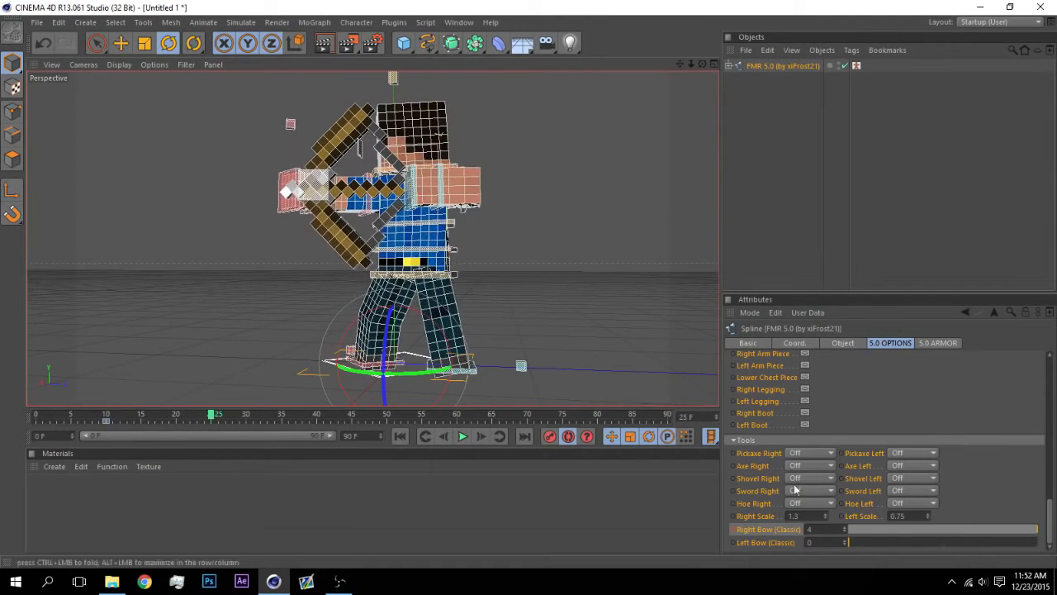
pyautogui.click(732, 532)
# Step: Set Right Bow (Classic) to 1 at frame 27 and key it to release the arrow
pyautogui.click(227, 420)
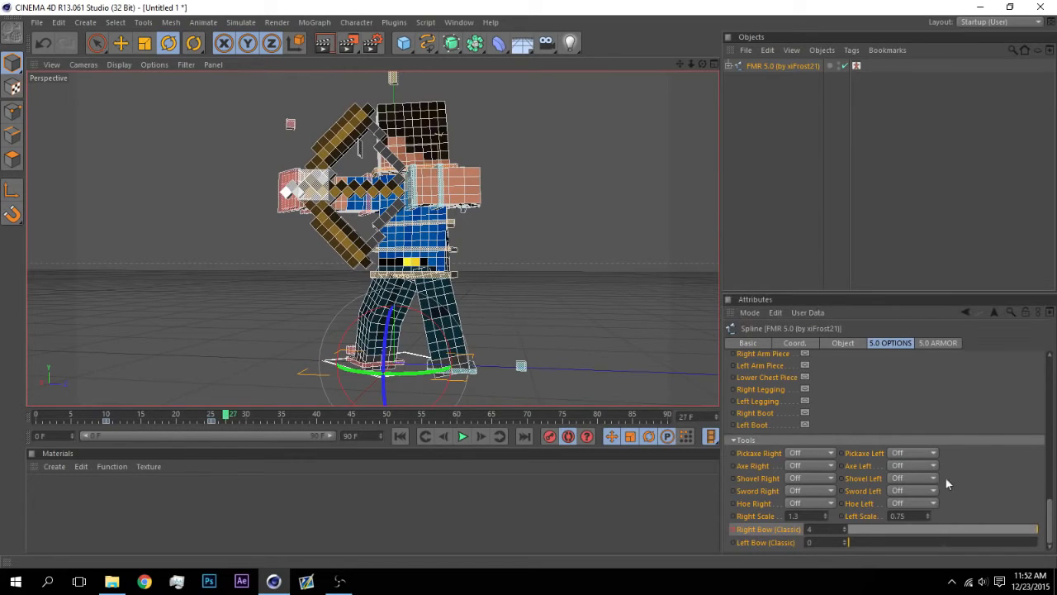
pyautogui.moveTo(1023, 535); pyautogui.dragTo(610, 457)
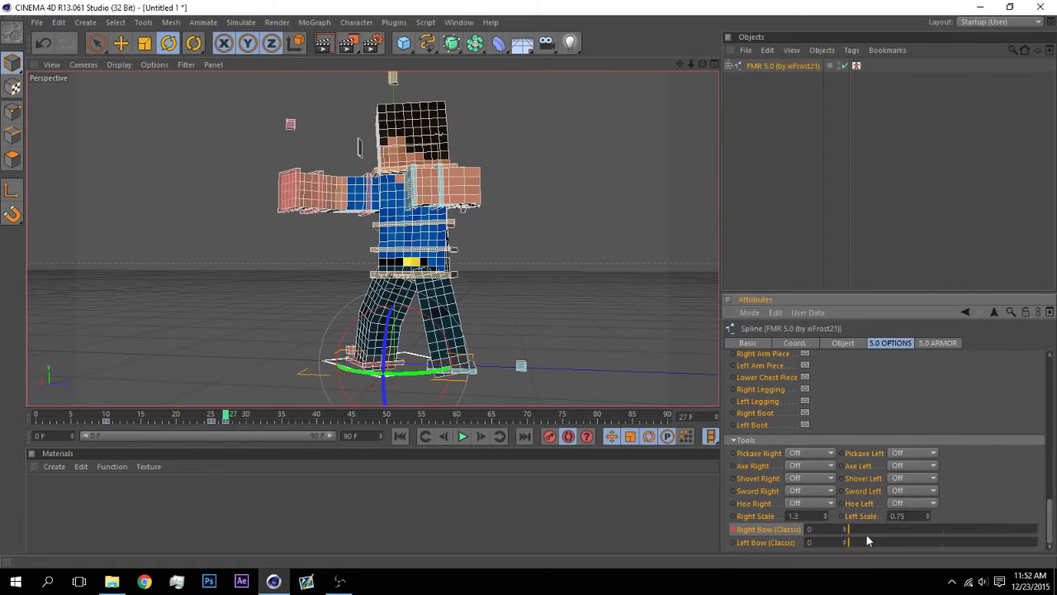
pyautogui.moveTo(867, 534); pyautogui.dragTo(884, 533)
pyautogui.keyDown('ctrl'); pyautogui.click(733, 529); pyautogui.keyUp('ctrl')
# Step: Deselect the rig and play the animation from frame 0 to check the bow release
pyautogui.moveTo(225, 418); pyautogui.dragTo(35, 442)
pyautogui.click(169, 336)
pyautogui.click(462, 437)
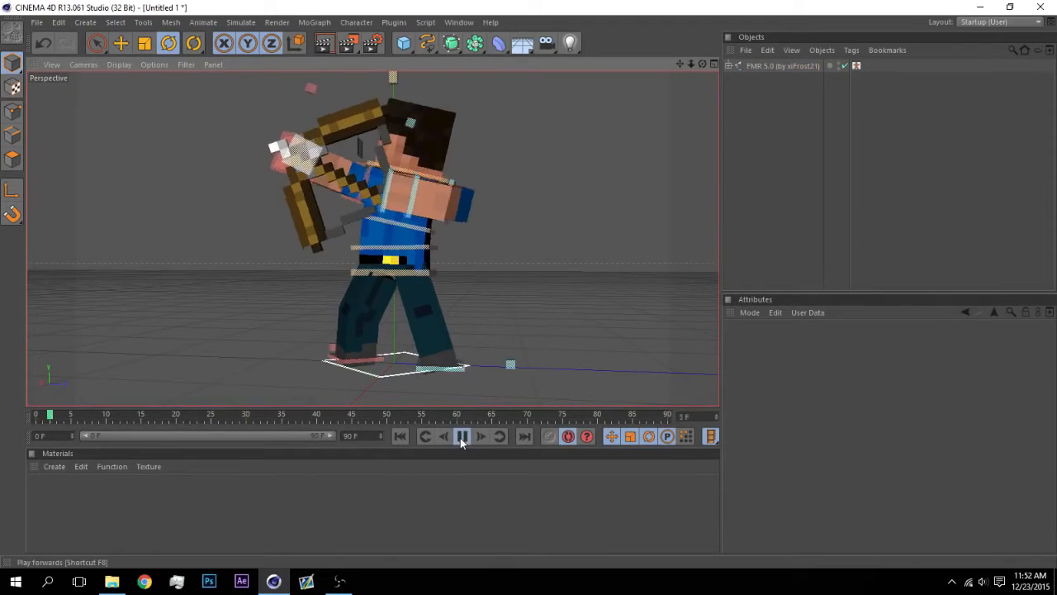
pyautogui.click(400, 437)
# Step: Move the rig's bow-release key from frame 27 to frame 26
pyautogui.click(787, 51)
pyautogui.click(753, 65)
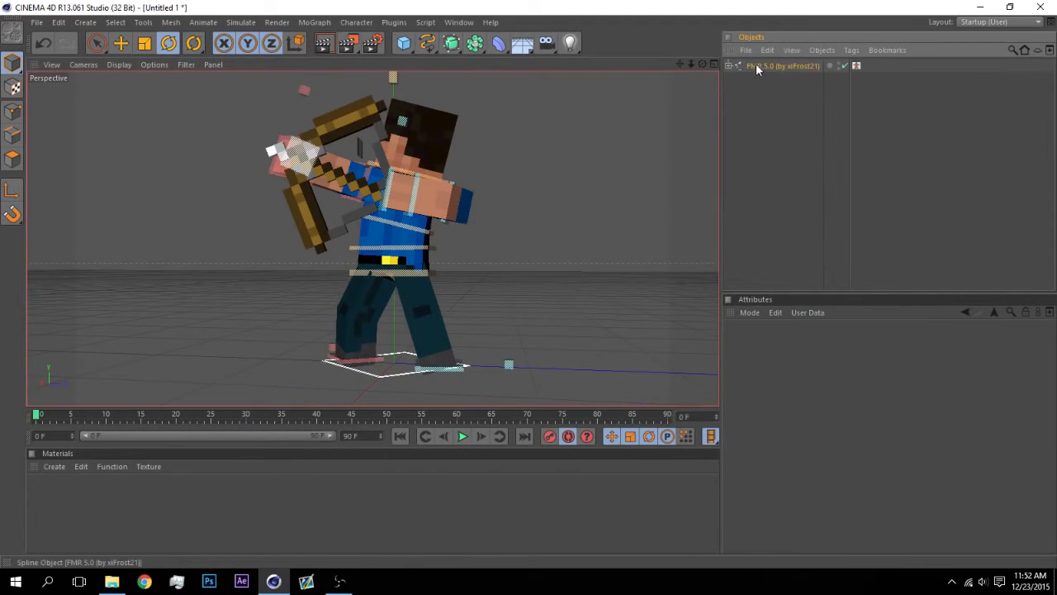
pyautogui.scroll(-5, 884, 463)
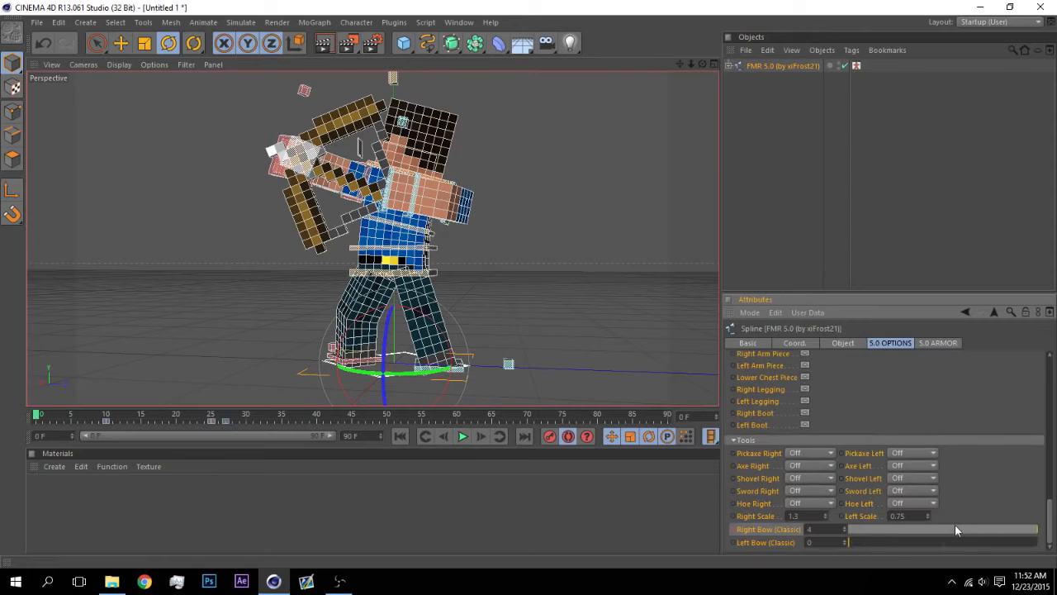
pyautogui.click(219, 422)
pyautogui.click(231, 347)
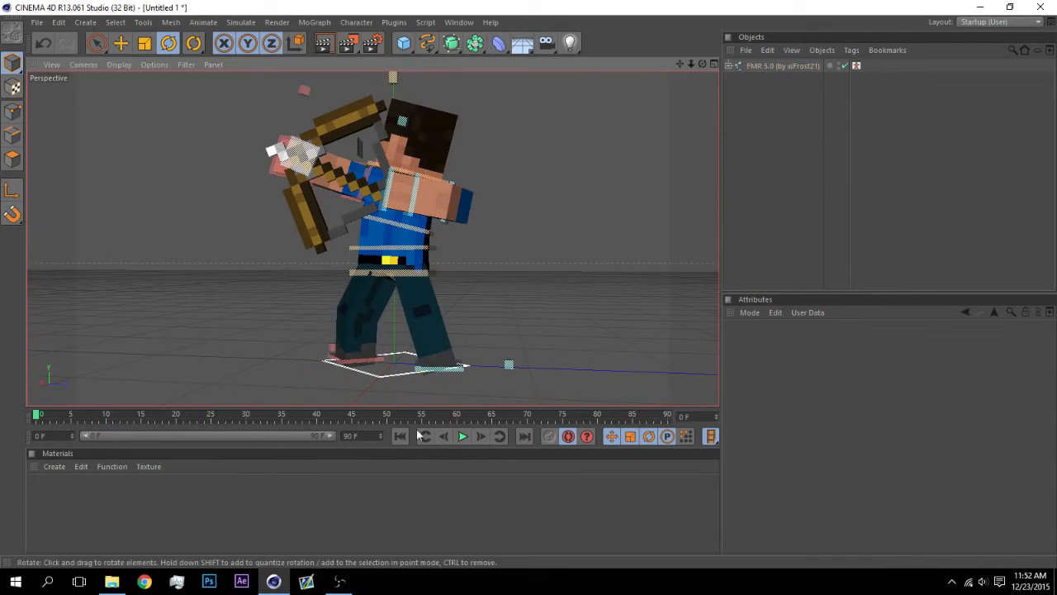
# Step: Replay the animation from the start to check the earlier bow release
pyautogui.click(462, 437)
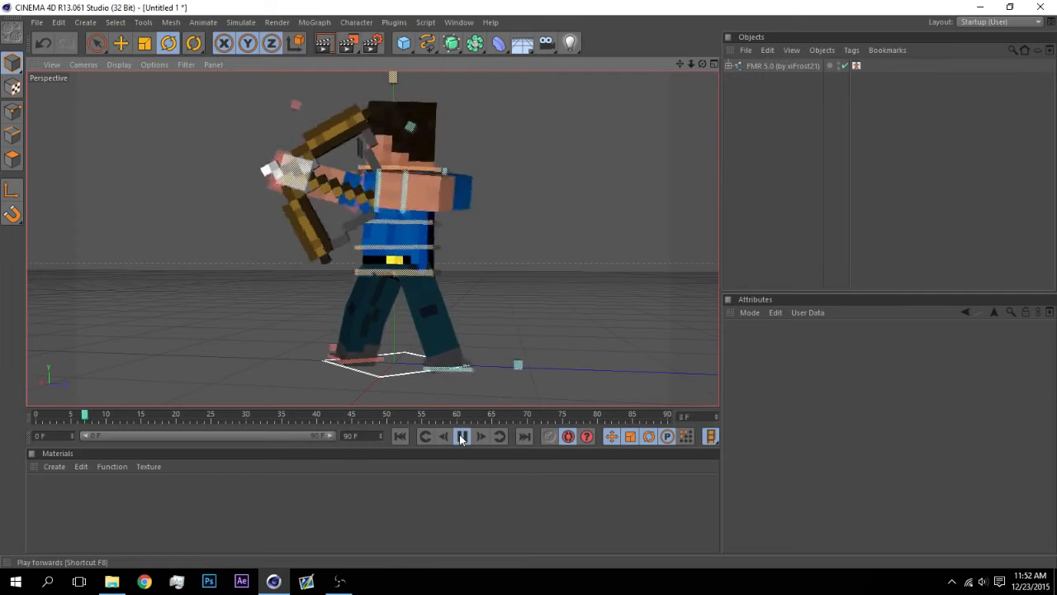
pyautogui.click(406, 436)
pyautogui.click(404, 437)
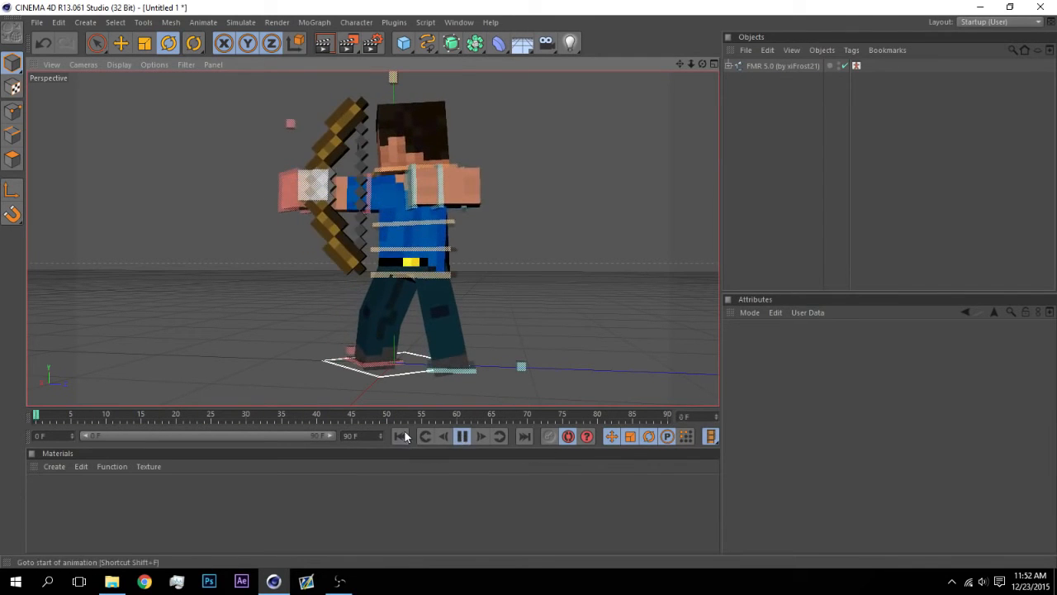
pyautogui.click(462, 436)
# Step: Try keying the rig's Right Bow (Classic) option at 4 on frame 23
pyautogui.click(777, 66)
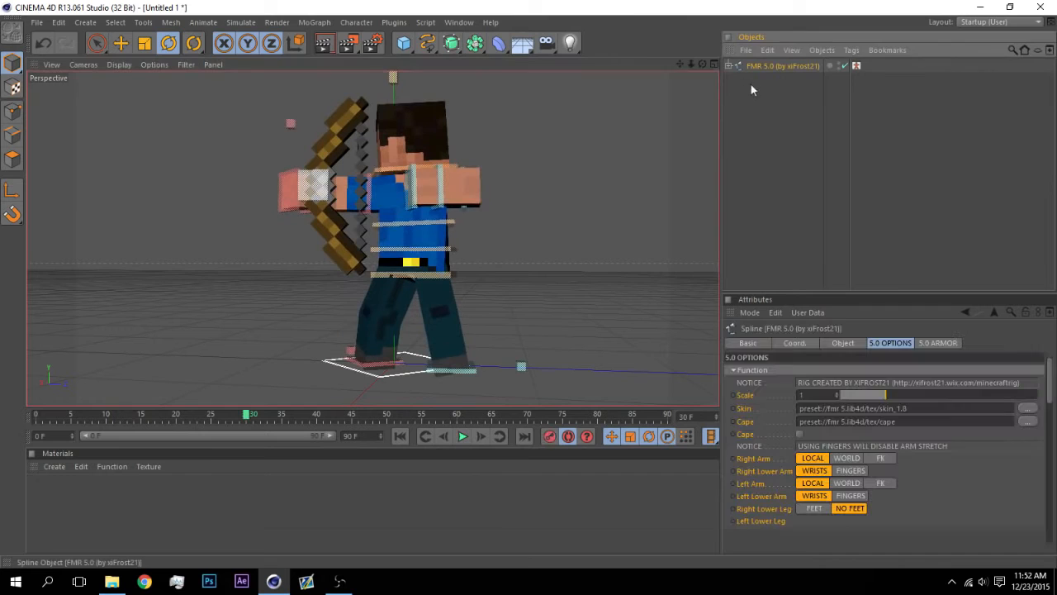
pyautogui.click(211, 419)
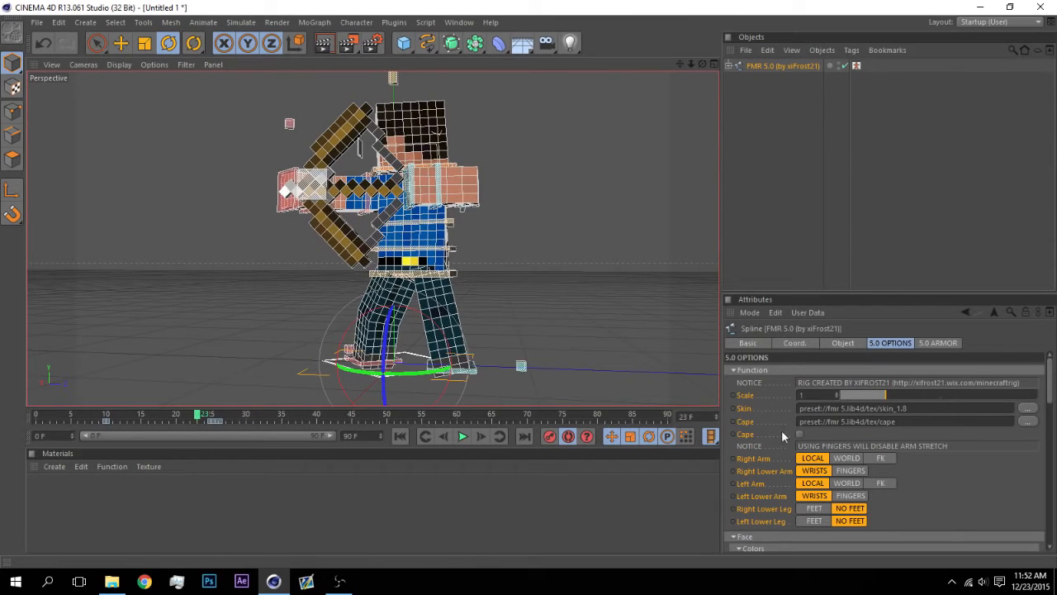
pyautogui.moveTo(1050, 376); pyautogui.dragTo(1047, 533)
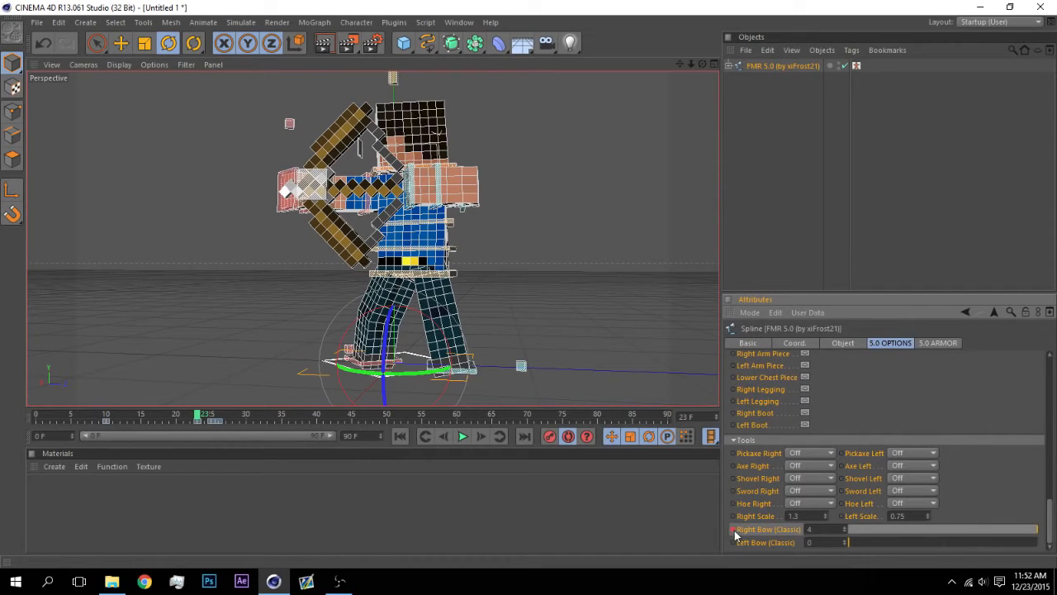
# Step: Step back and forth between frames 22 and 26 to examine the bow's draw state frame by frame
pyautogui.click(482, 437)
pyautogui.click(479, 437)
pyautogui.click(478, 437)
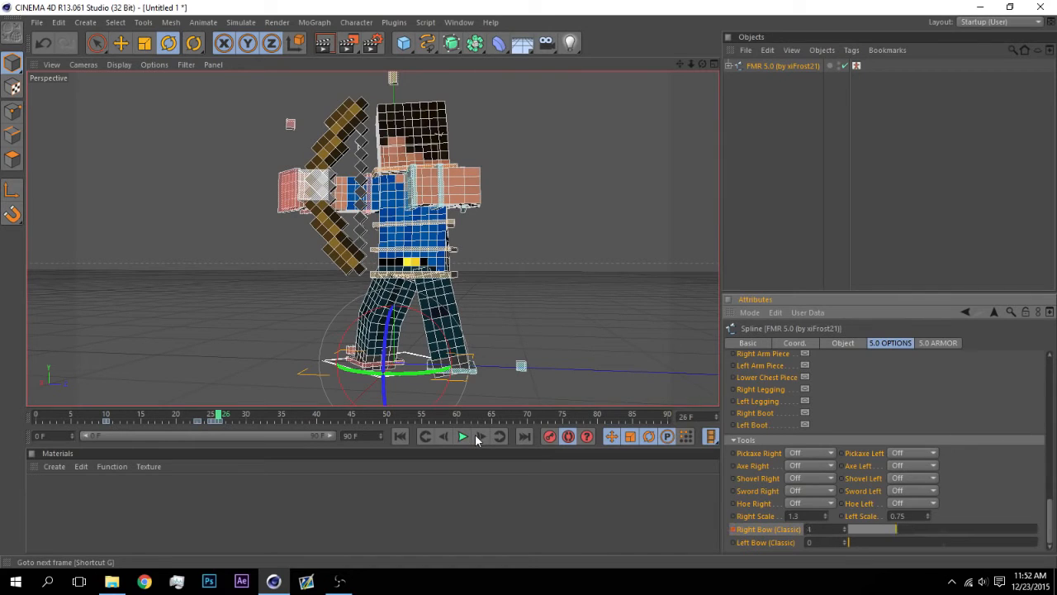
pyautogui.click(447, 437)
pyautogui.click(447, 437)
pyautogui.click(447, 437)
pyautogui.click(447, 437)
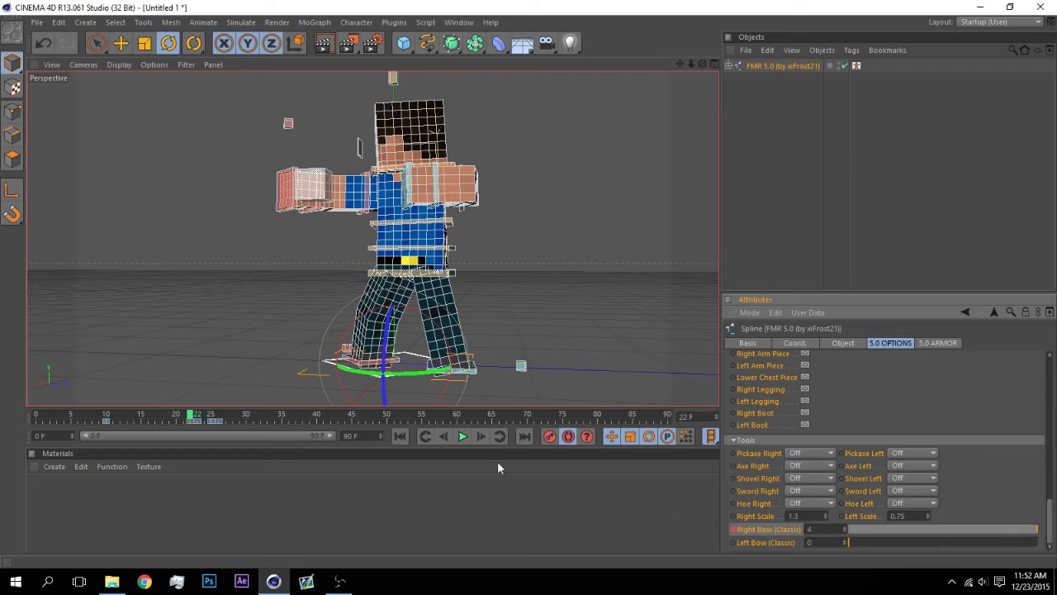
pyautogui.click(479, 437)
pyautogui.click(478, 437)
pyautogui.click(478, 437)
pyautogui.click(478, 437)
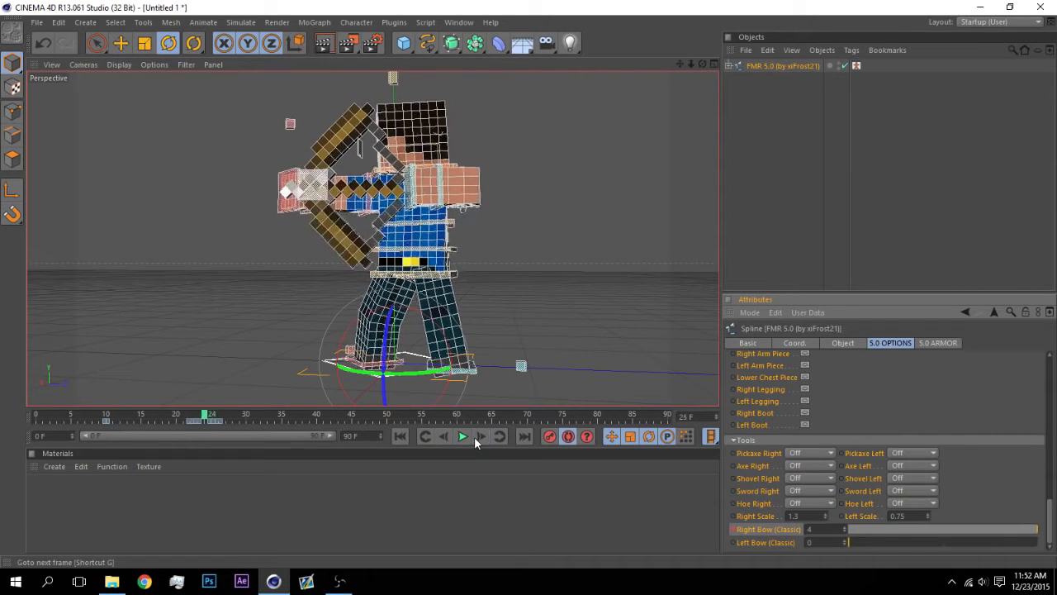
pyautogui.click(478, 437)
pyautogui.moveTo(258, 423); pyautogui.dragTo(206, 422)
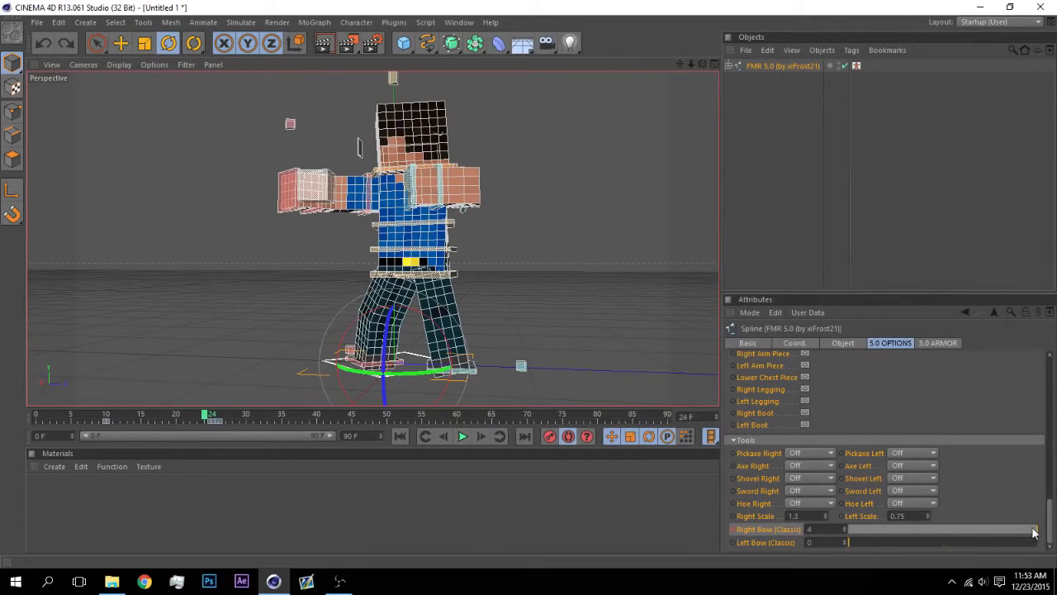
# Step: Deselect the rig and play the animation from frame 0 twice to review the bow shot
pyautogui.moveTo(189, 418); pyautogui.dragTo(34, 422)
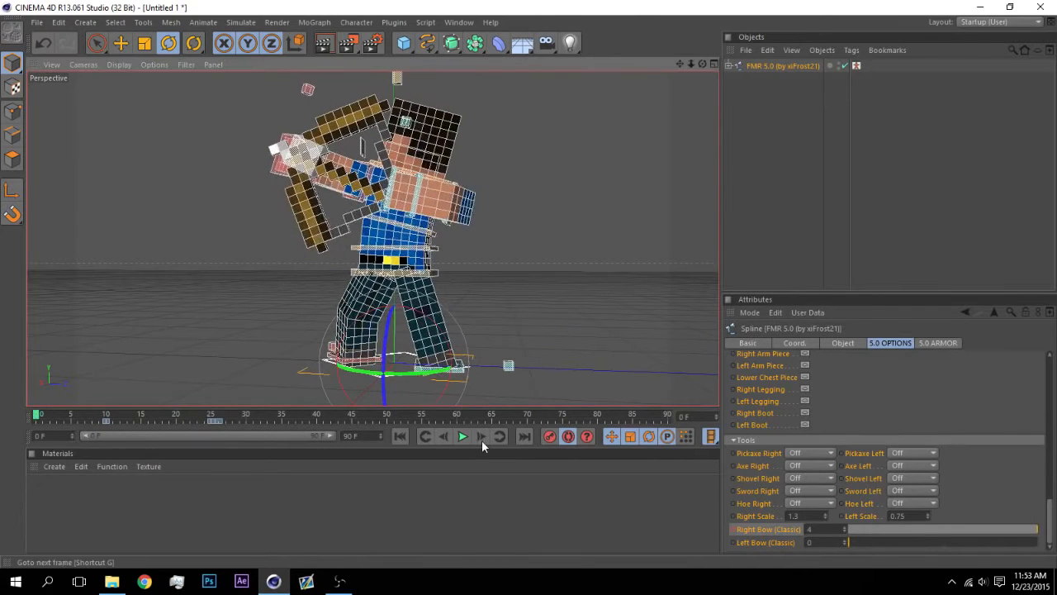
pyautogui.click(500, 343)
pyautogui.click(463, 437)
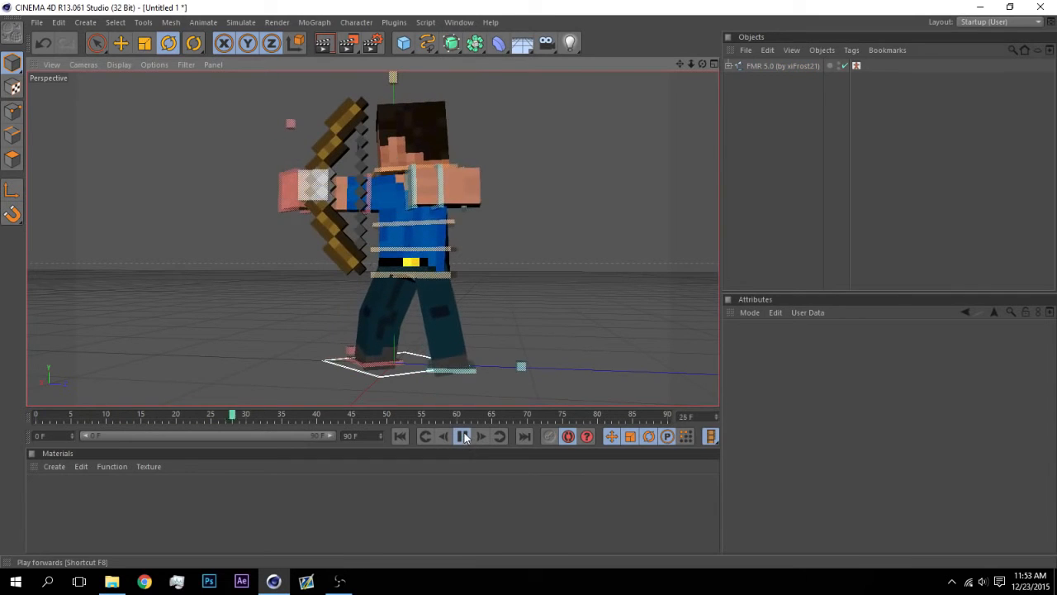
pyautogui.click(404, 438)
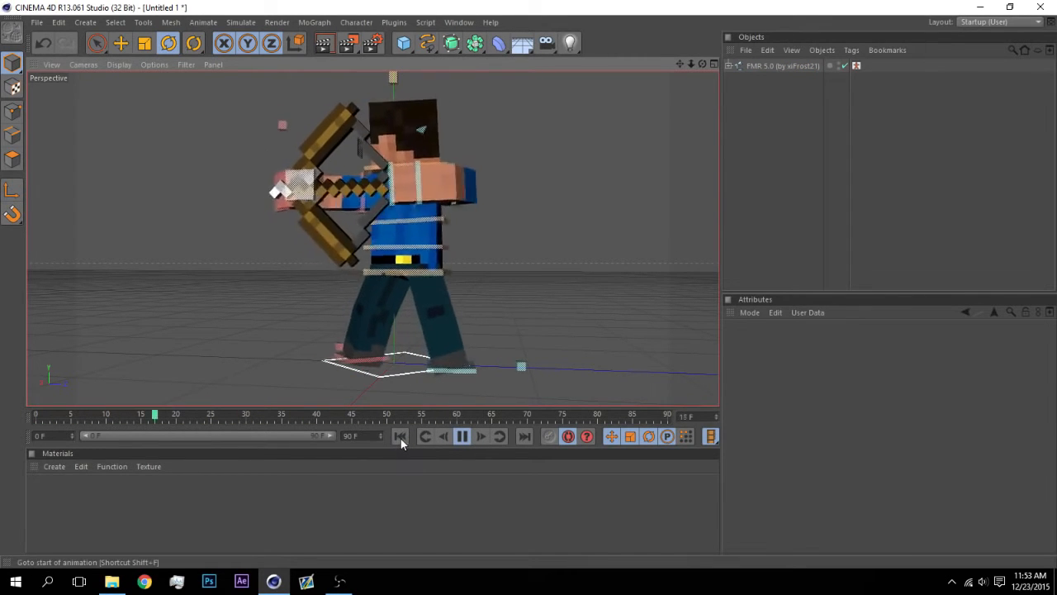
pyautogui.click(462, 438)
# Step: Rotate the left arm control outward, away from the bow, at frame 27
pyautogui.click(436, 223)
pyautogui.moveTo(216, 417)
pyautogui.mouseDown()
pyautogui.moveTo(206, 420)
pyautogui.moveTo(225, 417)
pyautogui.mouseUp()
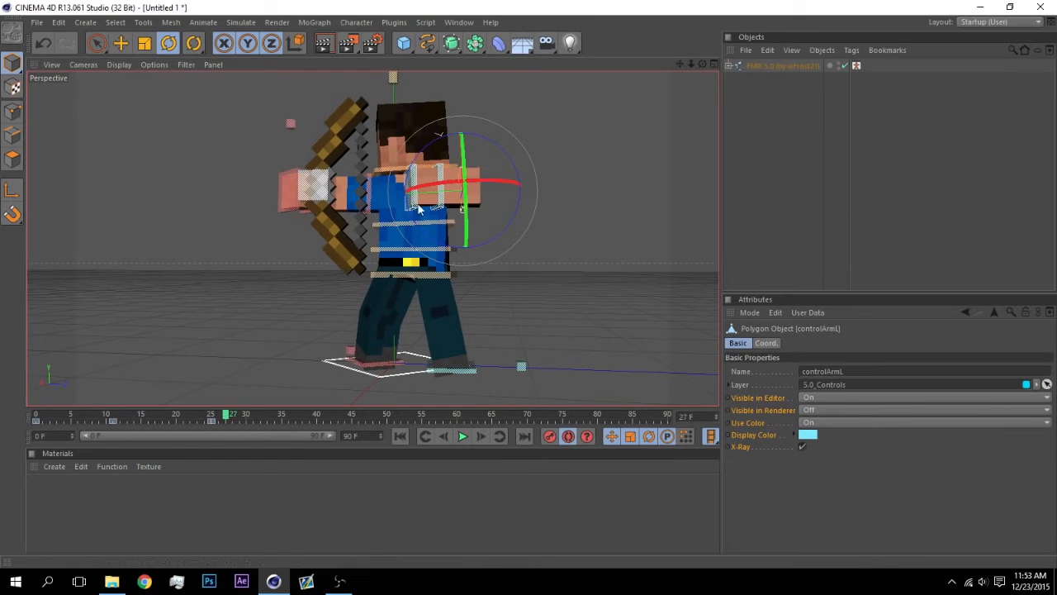
pyautogui.moveTo(442, 182); pyautogui.dragTo(529, 193)
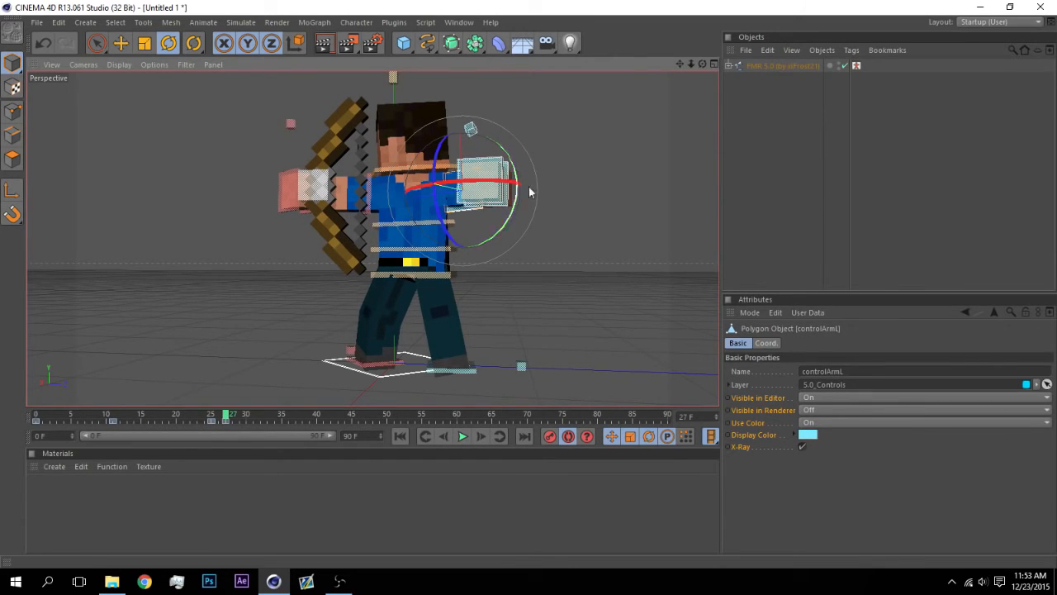
# Step: Move the left hand's goal control slightly outward at frame 27 to adjust the released arm
pyautogui.moveTo(704, 64); pyautogui.dragTo(690, 128)
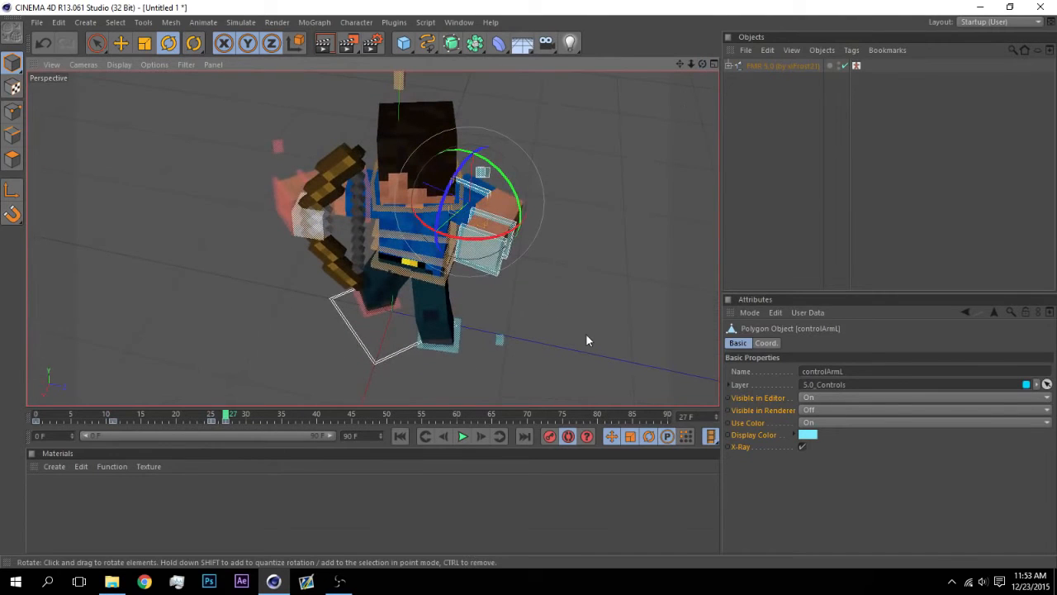
pyautogui.click(489, 250)
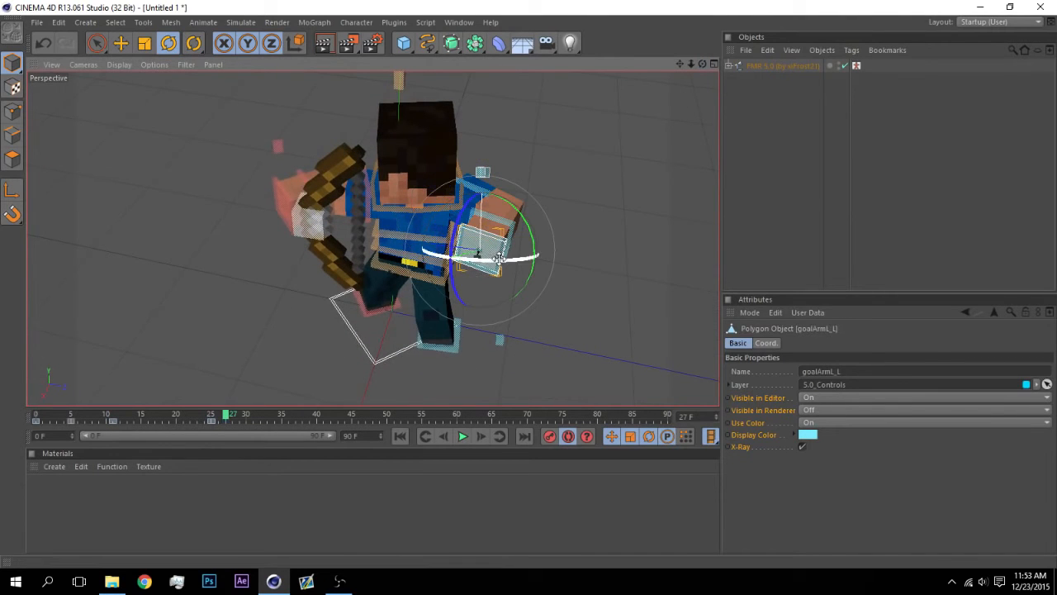
pyautogui.click(121, 44)
pyautogui.moveTo(440, 246); pyautogui.dragTo(458, 246)
# Step: Rotate the back control at frame 27 to twist the torso and swing the bow arm around
pyautogui.click(708, 95)
pyautogui.moveTo(702, 63); pyautogui.dragTo(734, 20)
pyautogui.moveTo(225, 415)
pyautogui.mouseDown()
pyautogui.moveTo(146, 413)
pyautogui.moveTo(206, 402)
pyautogui.moveTo(261, 413)
pyautogui.moveTo(213, 415)
pyautogui.moveTo(228, 416)
pyautogui.mouseUp()
pyautogui.click(444, 221)
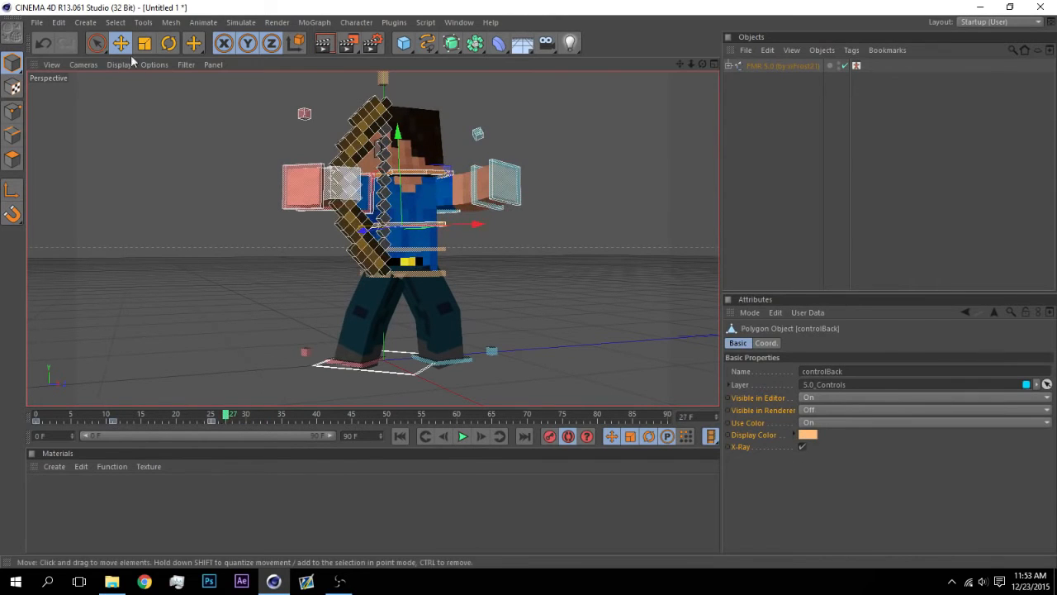
pyautogui.click(168, 43)
pyautogui.moveTo(415, 213); pyautogui.dragTo(430, 176)
pyautogui.click(444, 177)
# Step: Rotate the right arm control downward at frame 27 to lower the bow arm
pyautogui.click(329, 196)
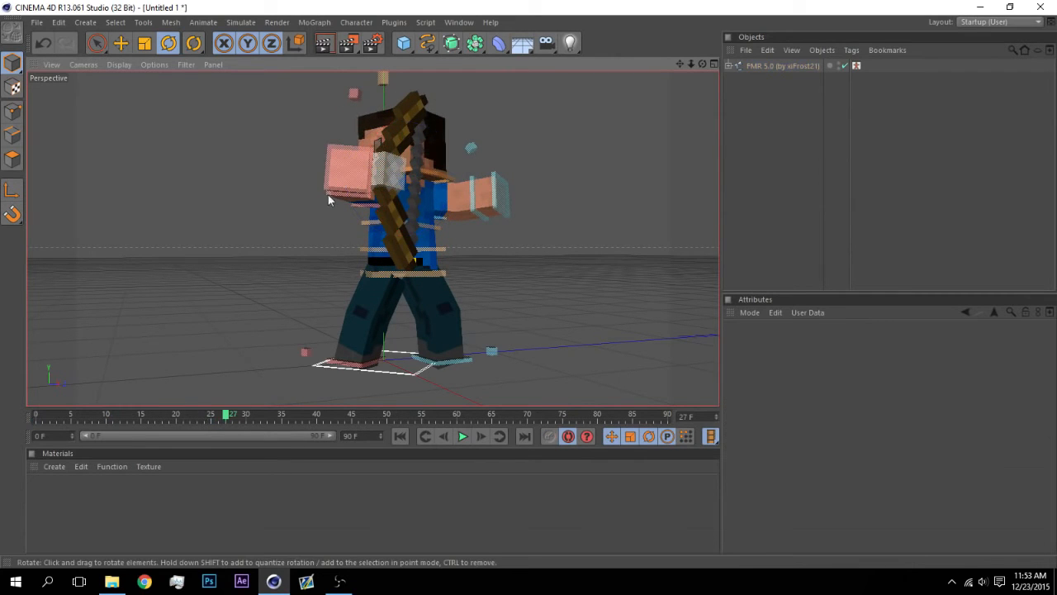
pyautogui.click(355, 205)
pyautogui.moveTo(332, 230); pyautogui.dragTo(301, 175)
# Step: Rotate the bow and adjust its position in the right hand at frame 27
pyautogui.click(393, 235)
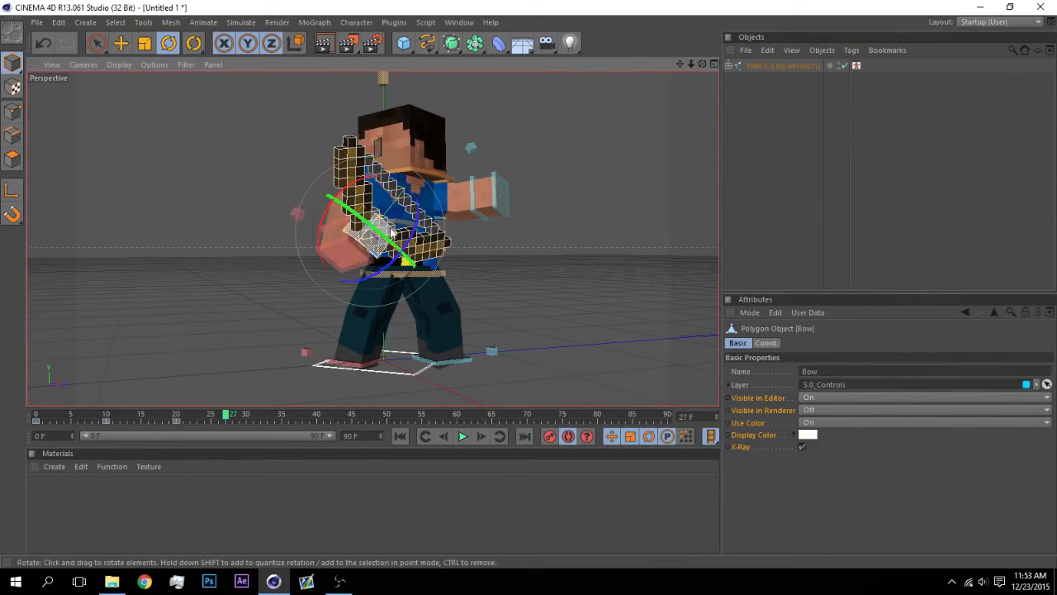
pyautogui.moveTo(412, 242); pyautogui.dragTo(415, 210)
pyautogui.click(122, 44)
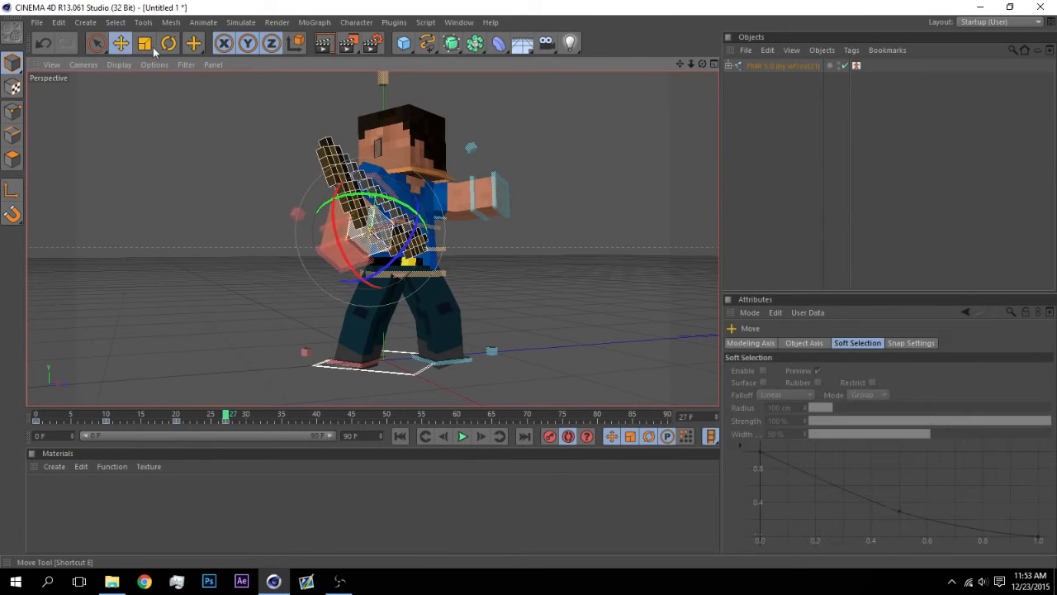
pyautogui.moveTo(703, 64); pyautogui.dragTo(657, 122)
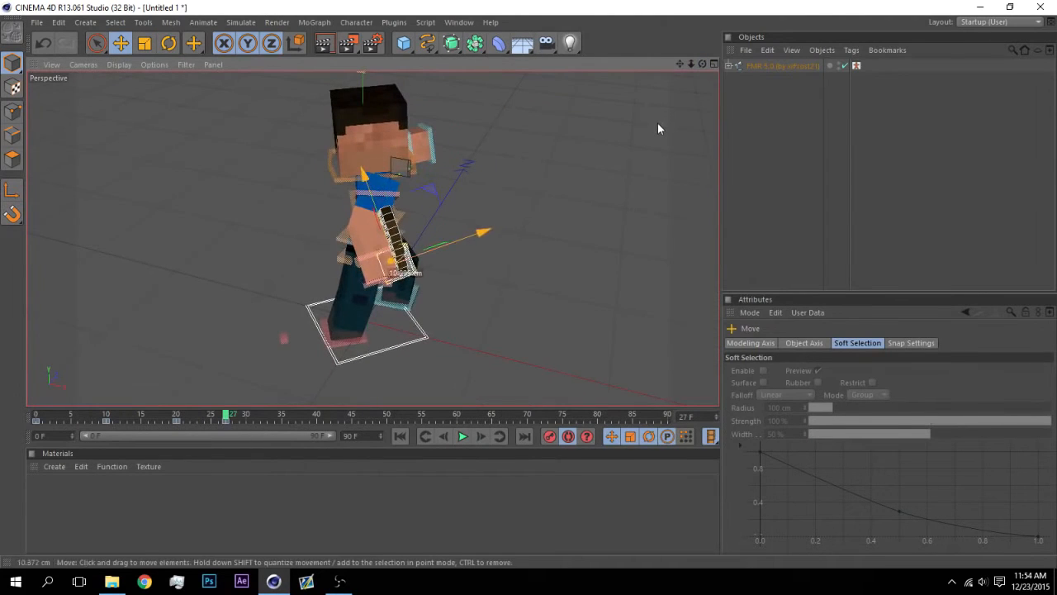
pyautogui.click(169, 43)
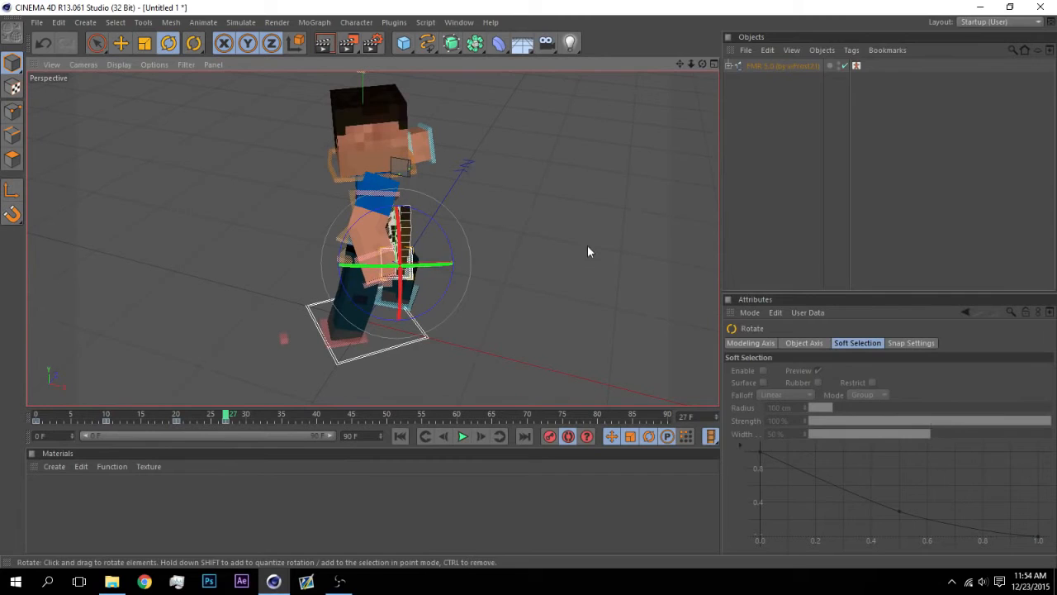
# Step: Shift the bow slightly back toward the body at frame 25 and play the animation
pyautogui.click(211, 417)
pyautogui.moveTo(428, 258); pyautogui.dragTo(411, 259)
pyautogui.moveTo(702, 64); pyautogui.dragTo(642, 48)
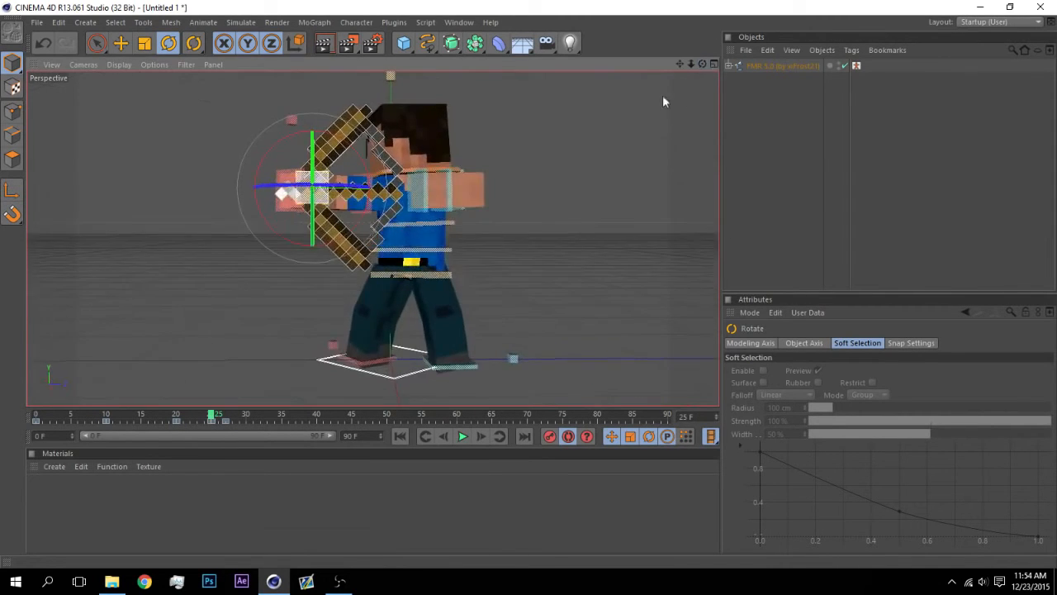
pyautogui.click(123, 45)
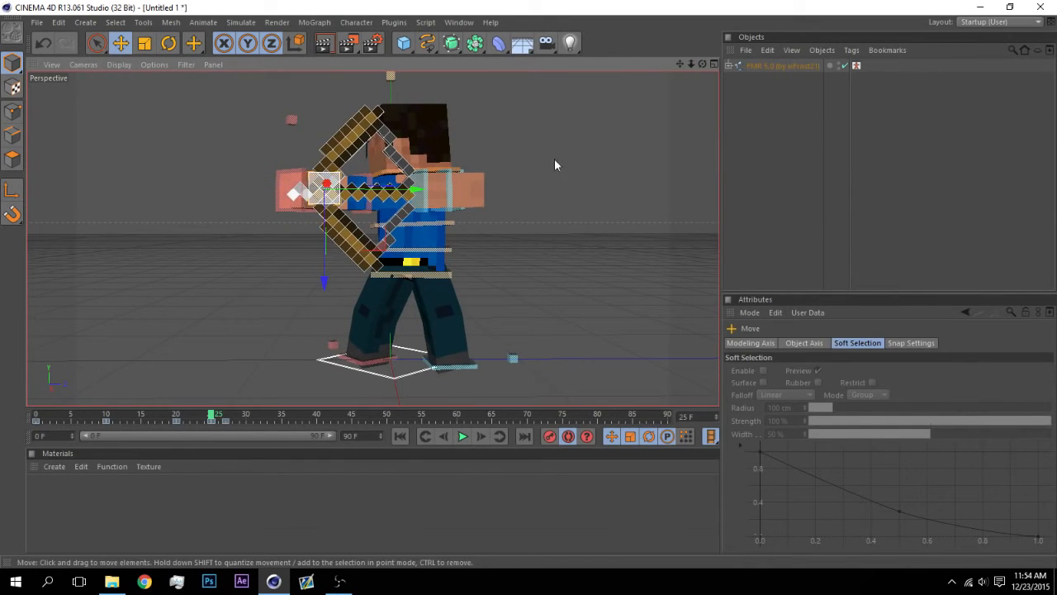
pyautogui.click(462, 436)
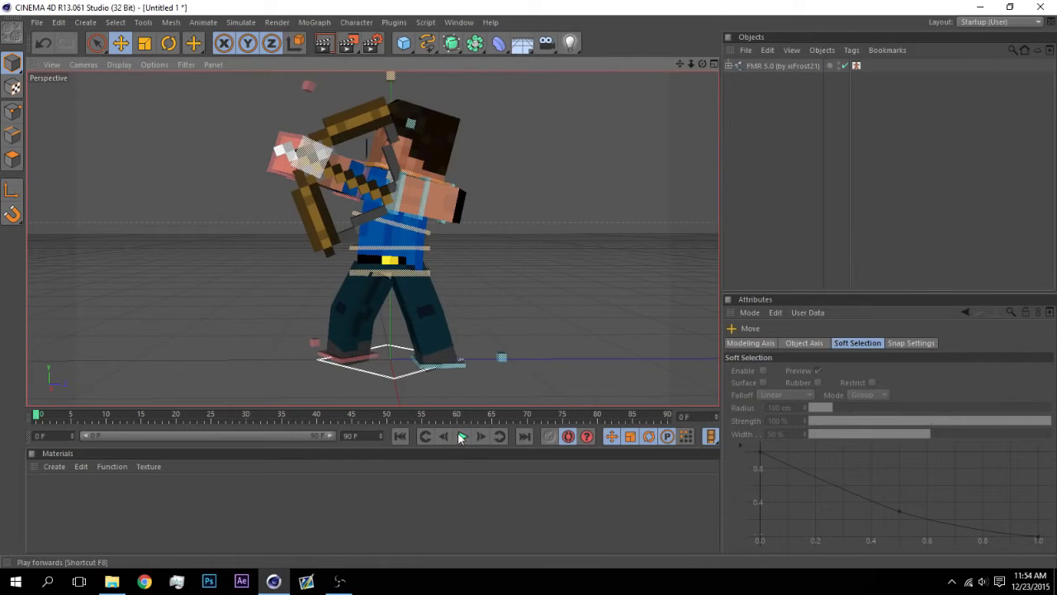
pyautogui.click(463, 435)
# Step: Rotate the right arm control upward at frame 27 so the bow is held higher and more upright
pyautogui.click(380, 192)
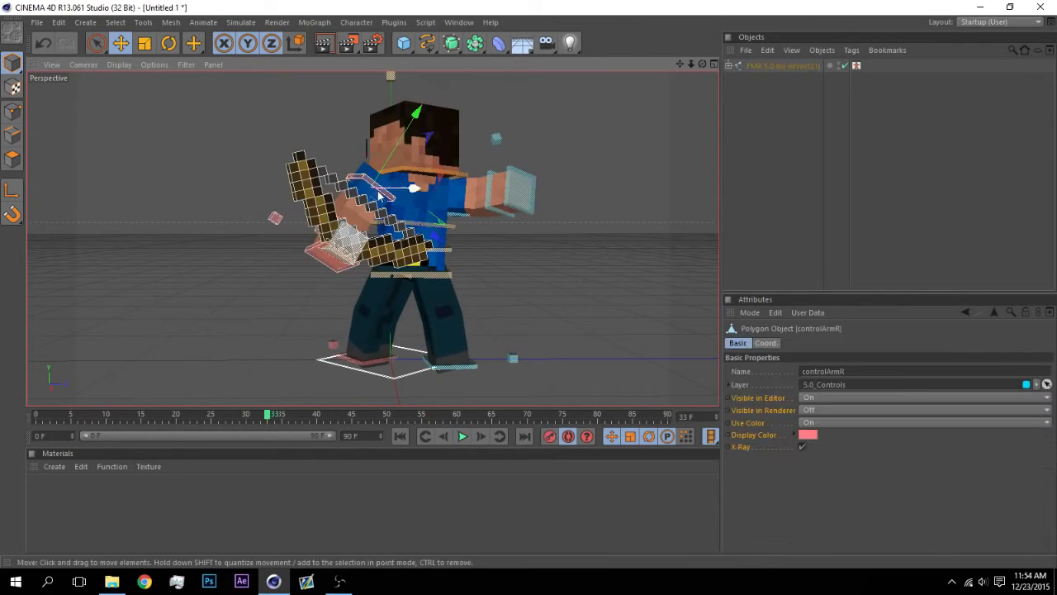
pyautogui.click(228, 417)
pyautogui.click(169, 45)
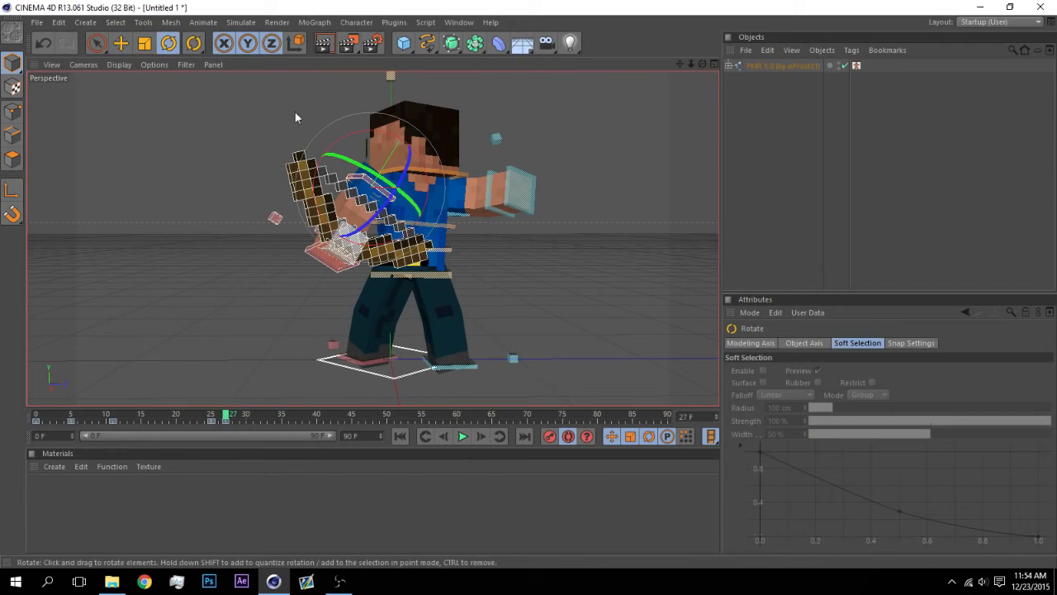
pyautogui.moveTo(350, 141); pyautogui.dragTo(500, 116)
pyautogui.click(502, 116)
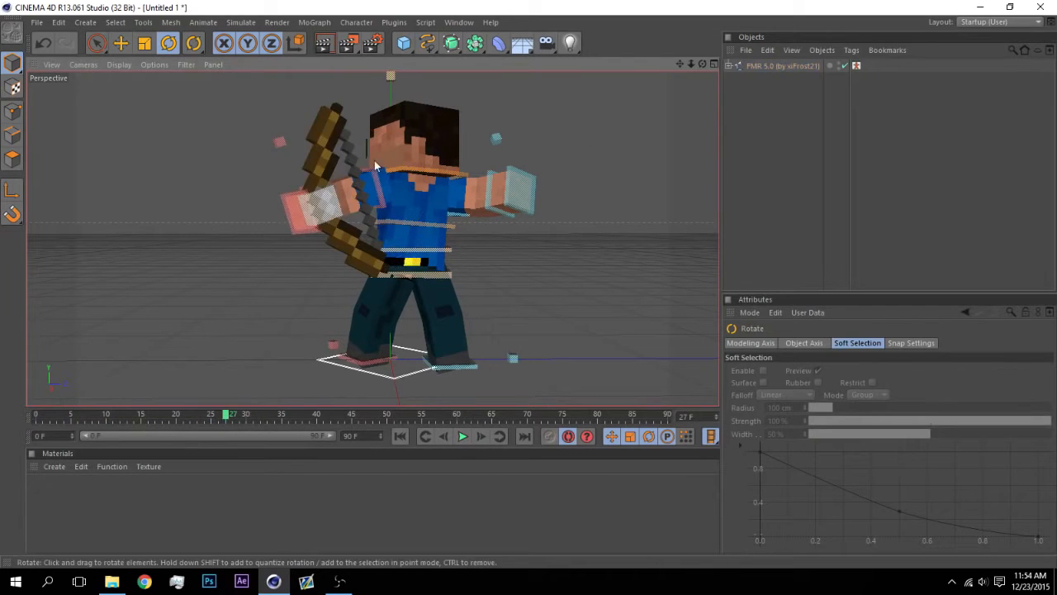
pyautogui.click(532, 208)
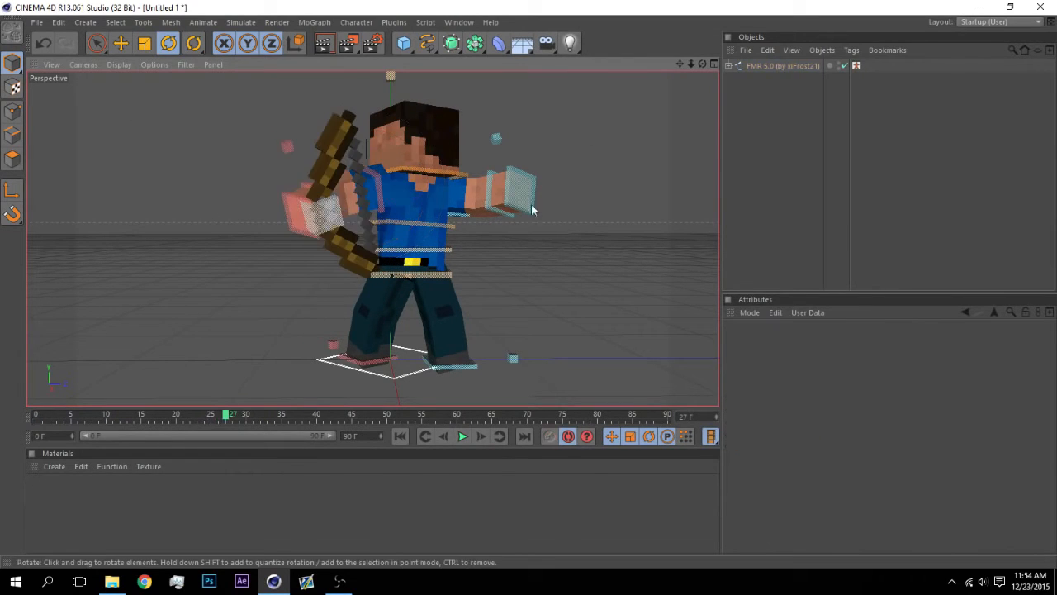
# Step: Play the animation from frame 0 to review the release pose
pyautogui.click(401, 437)
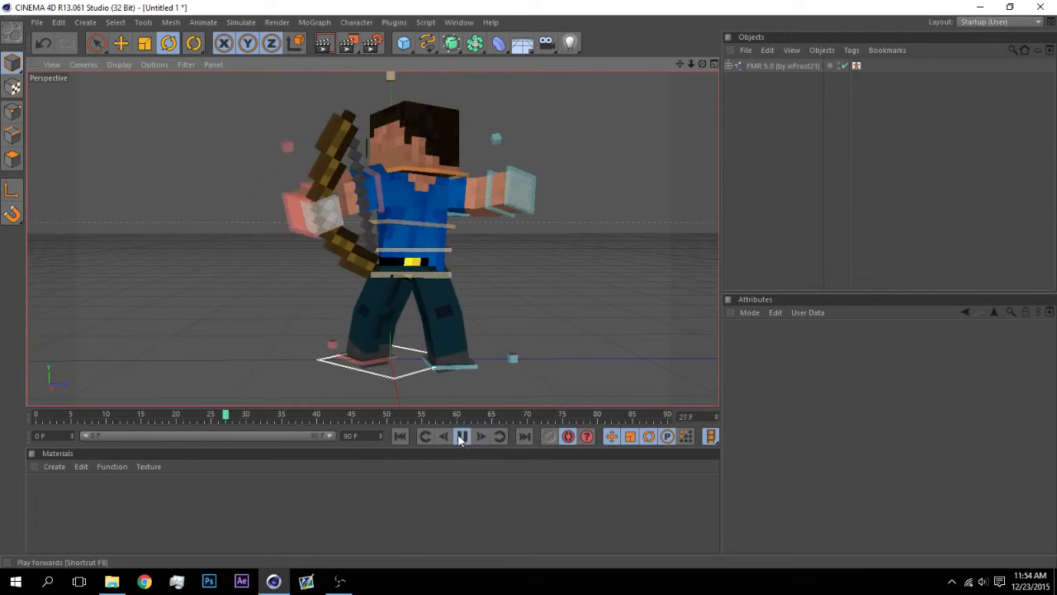
pyautogui.click(401, 436)
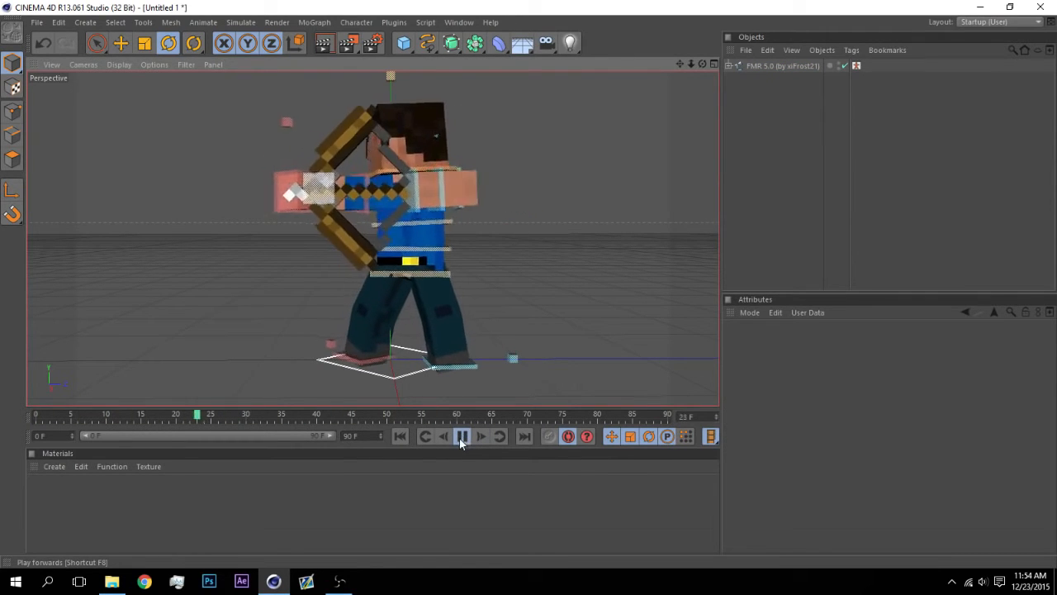
pyautogui.click(461, 436)
# Step: Rotate the waist control at frame 27 to twist and lean the upper body
pyautogui.click(423, 279)
pyautogui.moveTo(234, 415)
pyautogui.mouseDown()
pyautogui.moveTo(217, 416)
pyautogui.moveTo(229, 416)
pyautogui.mouseUp()
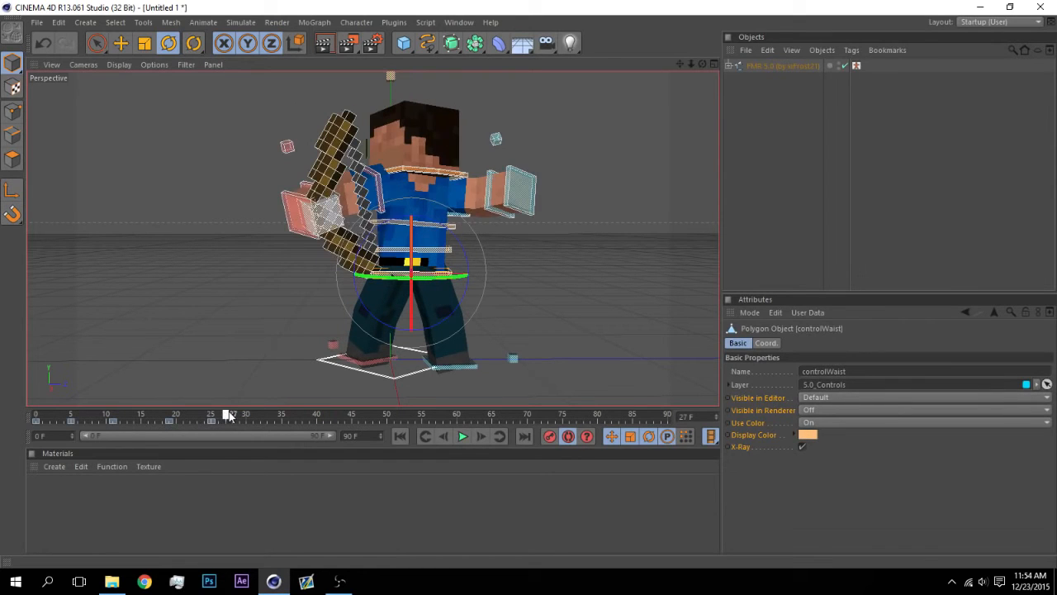
pyautogui.moveTo(401, 271); pyautogui.dragTo(414, 291)
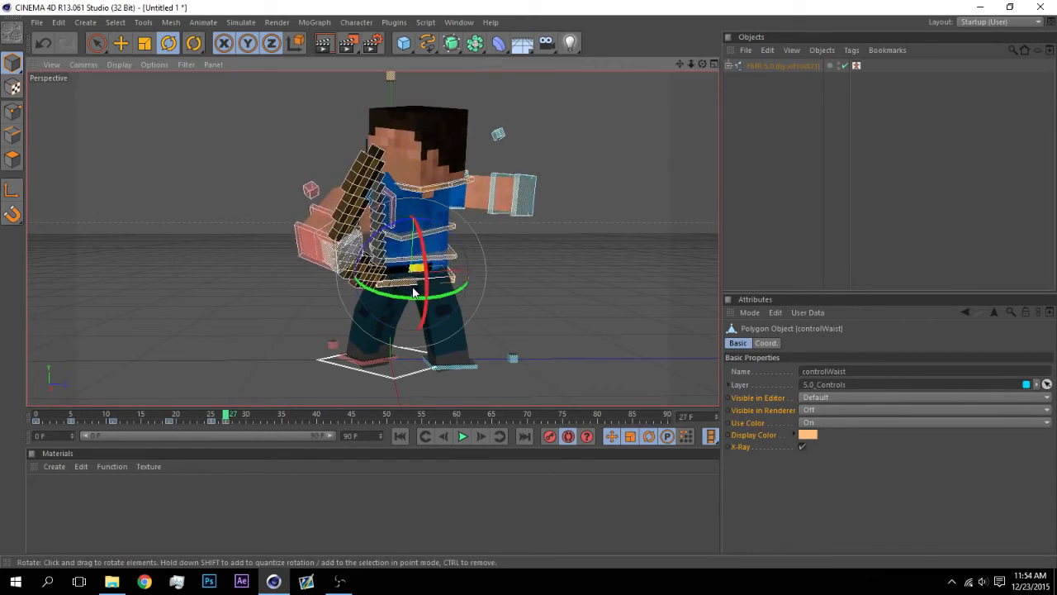
# Step: Rotate the right and left foot goal controls at frame 27 to match the turned waist
pyautogui.click(457, 355)
pyautogui.moveTo(703, 64); pyautogui.dragTo(693, 85)
pyautogui.click(340, 358)
pyautogui.moveTo(371, 375); pyautogui.dragTo(479, 382)
pyautogui.click(460, 355)
pyautogui.moveTo(702, 63); pyautogui.dragTo(693, 80)
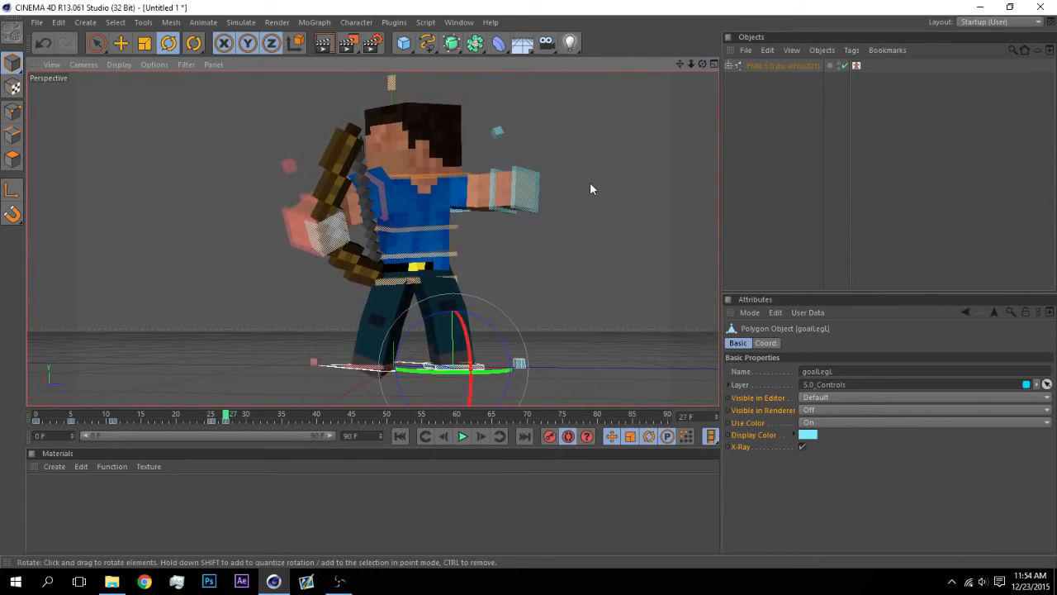
pyautogui.moveTo(470, 357); pyautogui.dragTo(496, 350)
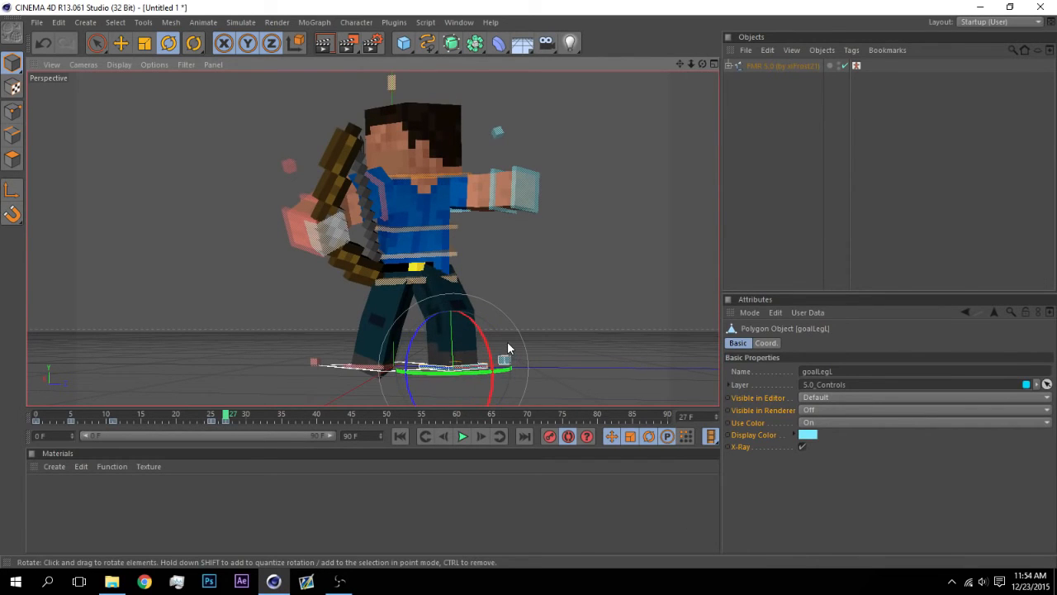
# Step: Rotate the neck control at frame 27 to turn the head away from the bow
pyautogui.click(383, 193)
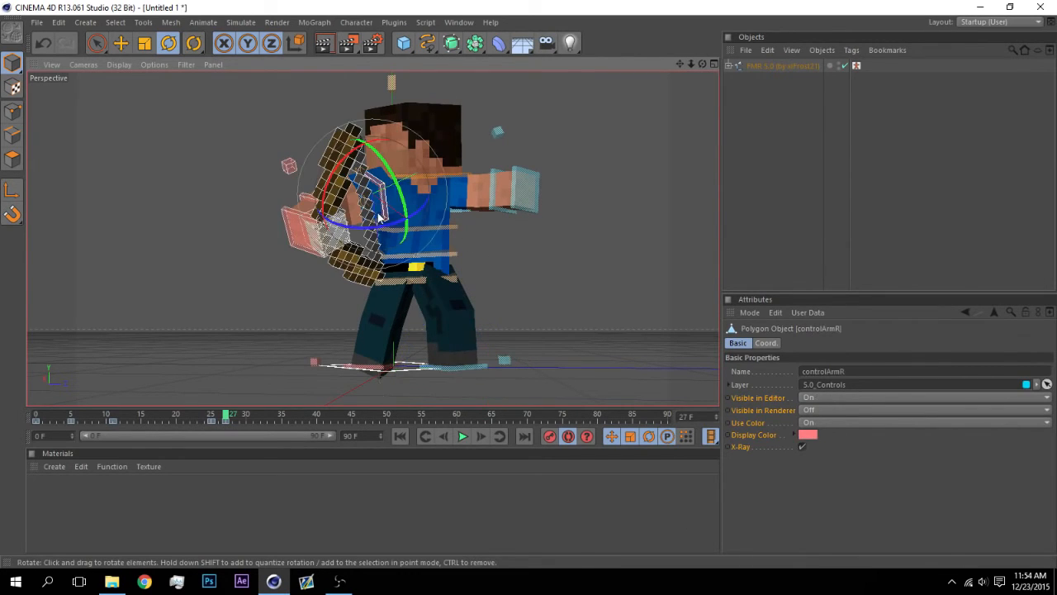
pyautogui.click(455, 173)
pyautogui.moveTo(405, 184); pyautogui.dragTo(485, 195)
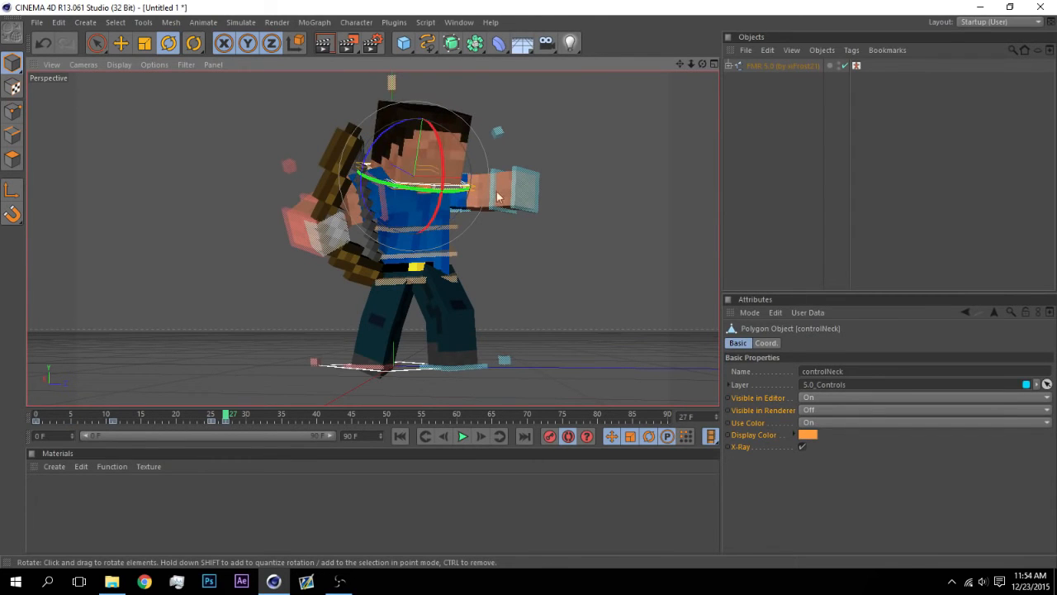
# Step: Deselect the controls and play the animation to review the turned head and body
pyautogui.click(506, 268)
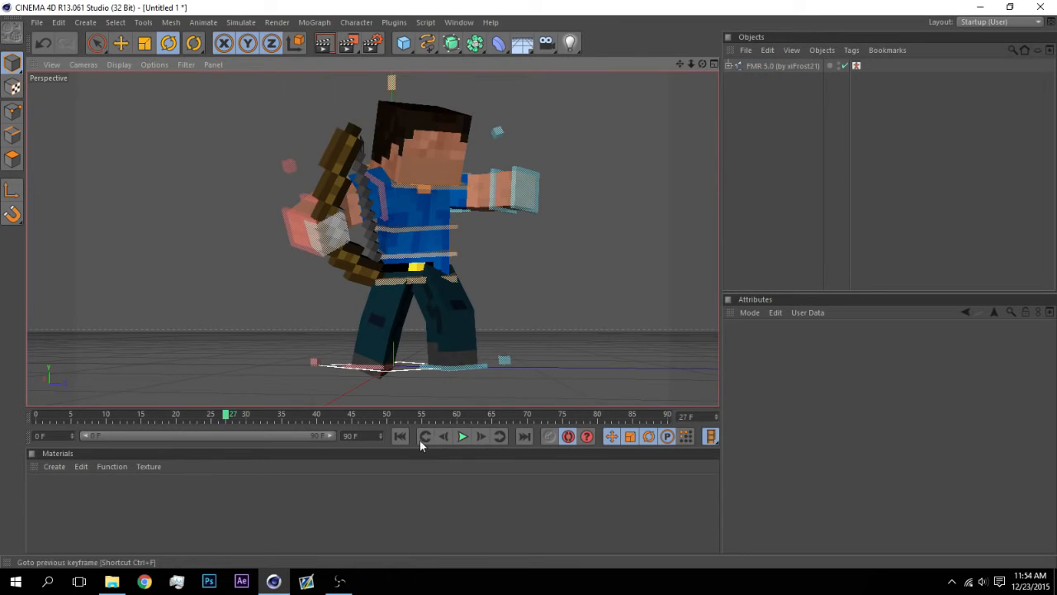
pyautogui.click(422, 439)
pyautogui.click(463, 437)
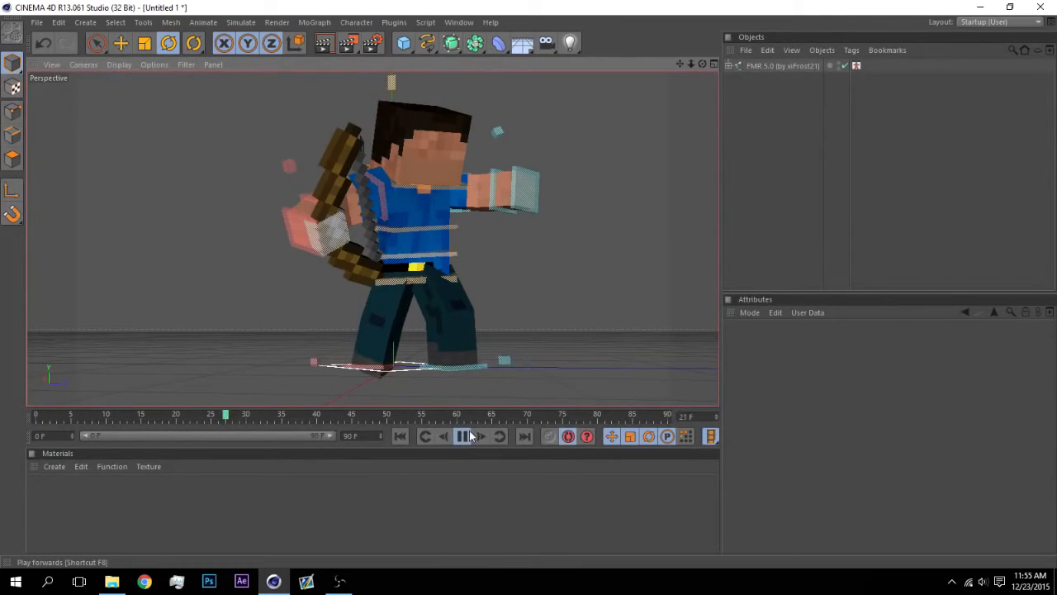
pyautogui.click(403, 435)
# Step: Rotate the back control at frame 27 to readjust the torso's twist
pyautogui.click(425, 227)
pyautogui.moveTo(280, 418); pyautogui.dragTo(225, 422)
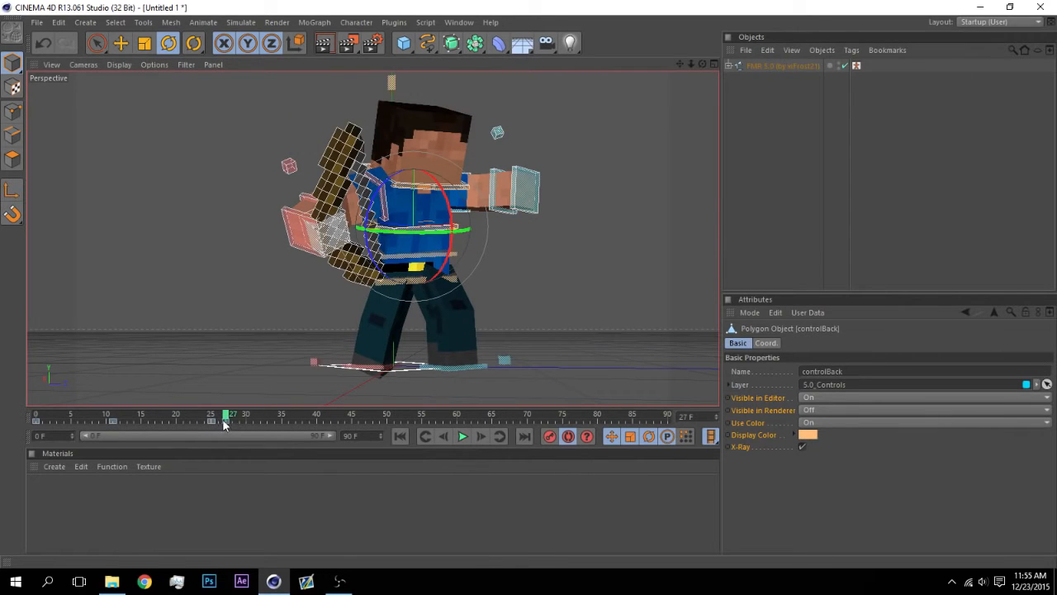
pyautogui.moveTo(422, 229); pyautogui.dragTo(377, 187)
# Step: Rotate the neck and right arm controls at frame 27 so the head faces the bow and the bow arm extends outward
pyautogui.click(452, 186)
pyautogui.click(369, 196)
pyautogui.moveTo(455, 207); pyautogui.dragTo(501, 245)
pyautogui.moveTo(337, 194); pyautogui.dragTo(430, 165)
pyautogui.click(487, 358)
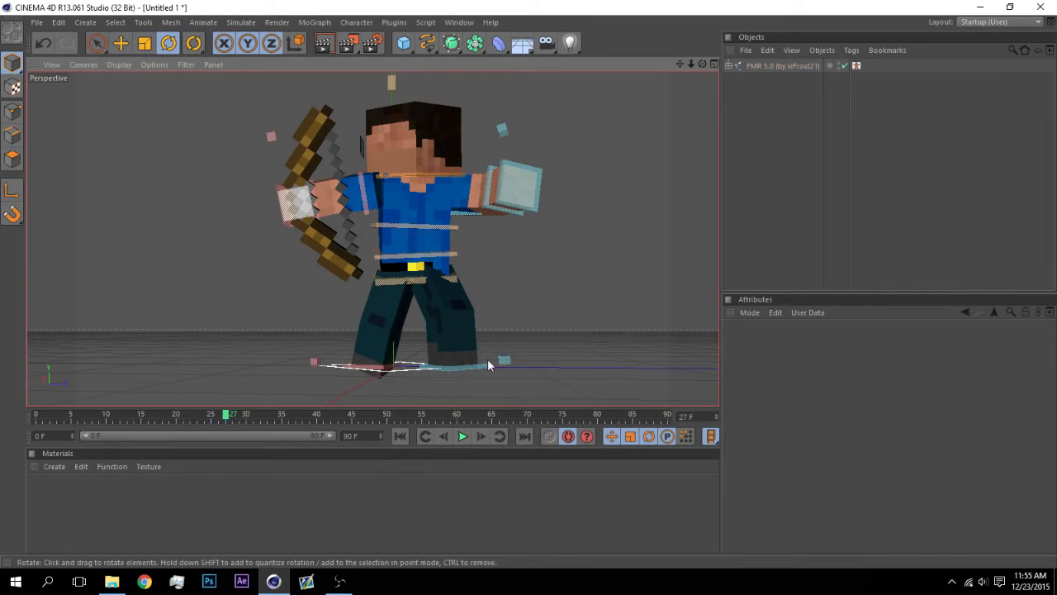
# Step: Play the animation from frame 0 to review the adjusted release and follow-through
pyautogui.click(409, 433)
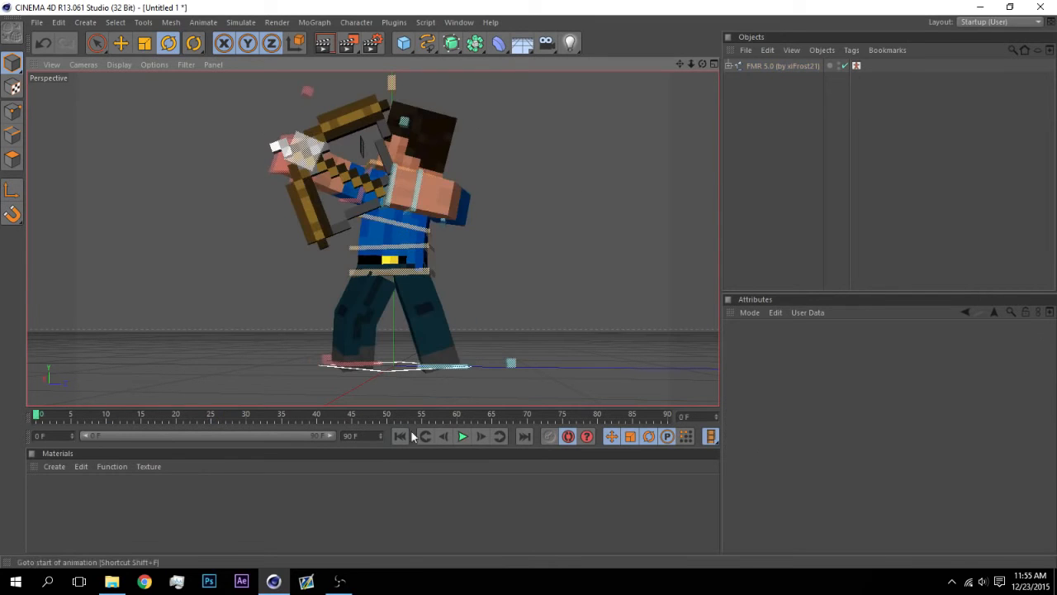
pyautogui.click(462, 436)
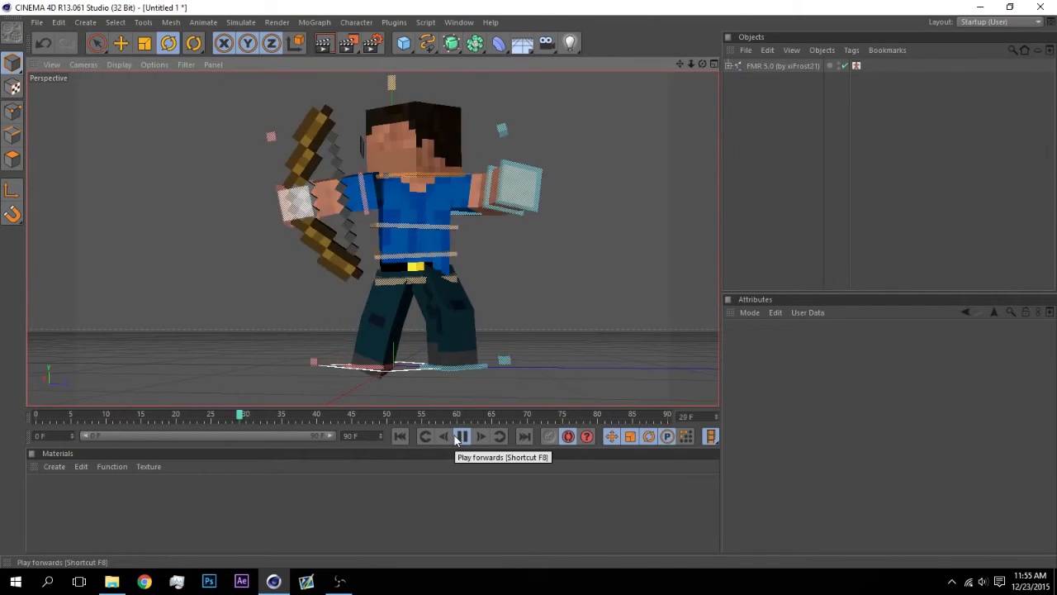
pyautogui.click(449, 288)
# Step: Return to frame 27 and select all the rig's controls using the rig's tag
pyautogui.moveTo(277, 423); pyautogui.dragTo(231, 397)
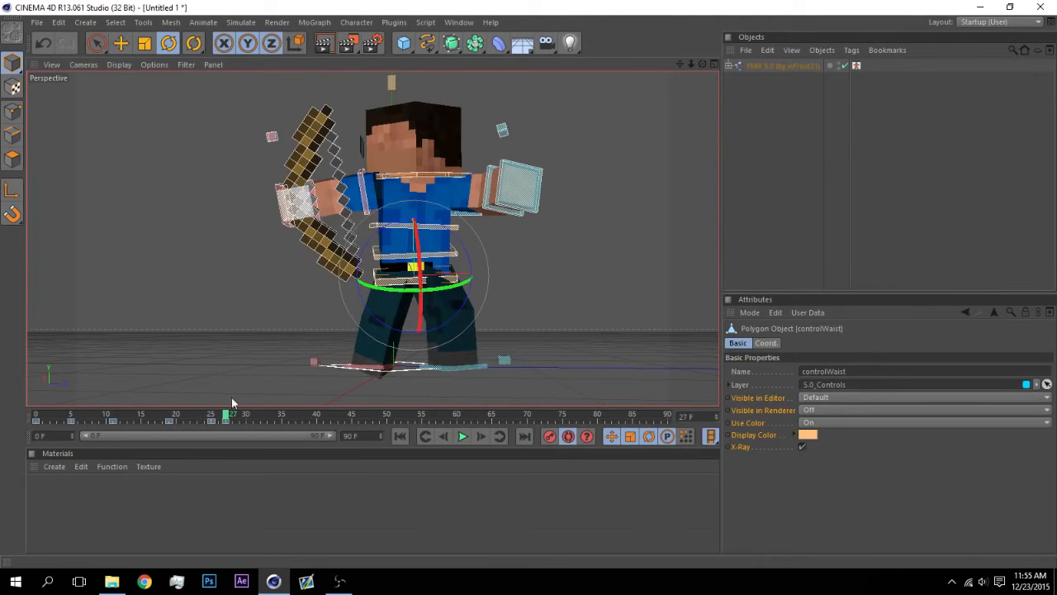
pyautogui.click(856, 67)
pyautogui.moveTo(774, 386); pyautogui.dragTo(978, 504)
pyautogui.press('e')
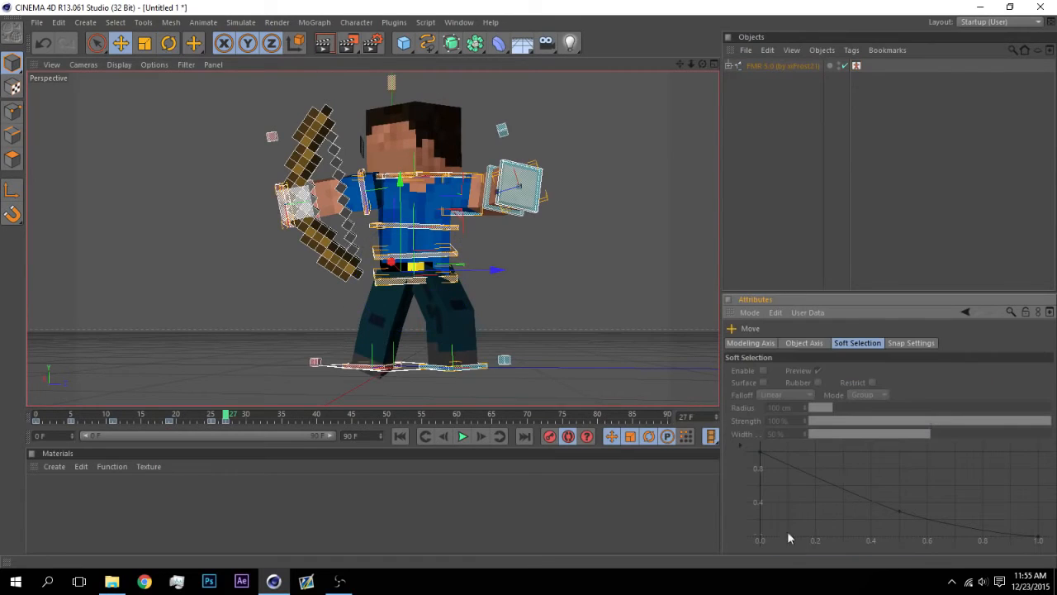
# Step: At frame 32, shift the waist down and backward, and move the left foot goal about 21.7 cm back
pyautogui.click(261, 416)
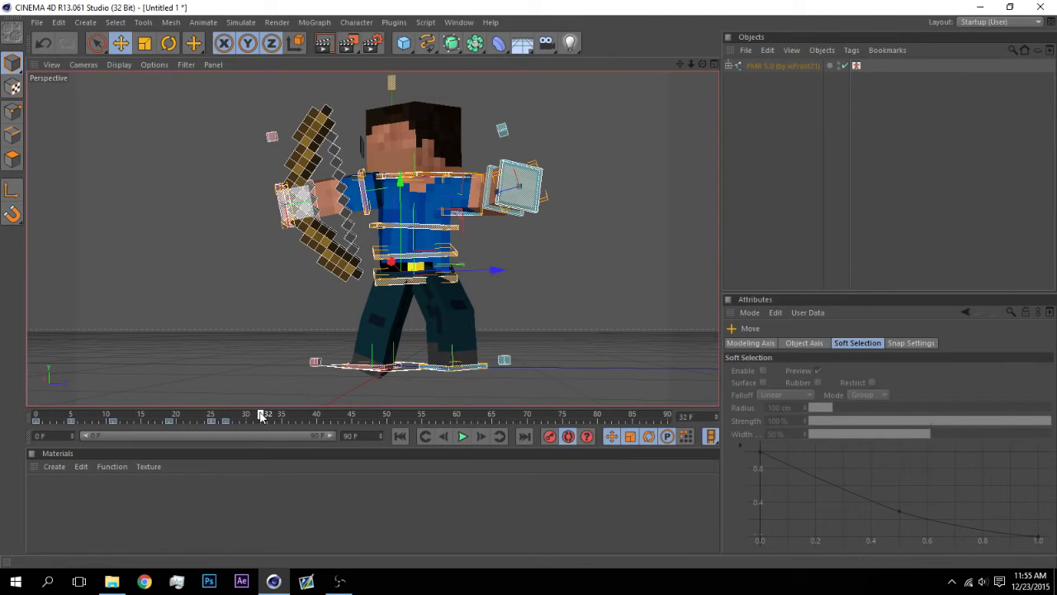
pyautogui.click(438, 282)
pyautogui.moveTo(546, 329)
pyautogui.mouseDown()
pyautogui.moveTo(559, 327)
pyautogui.moveTo(551, 334)
pyautogui.mouseUp()
pyautogui.click(480, 363)
pyautogui.moveTo(481, 364); pyautogui.dragTo(563, 332)
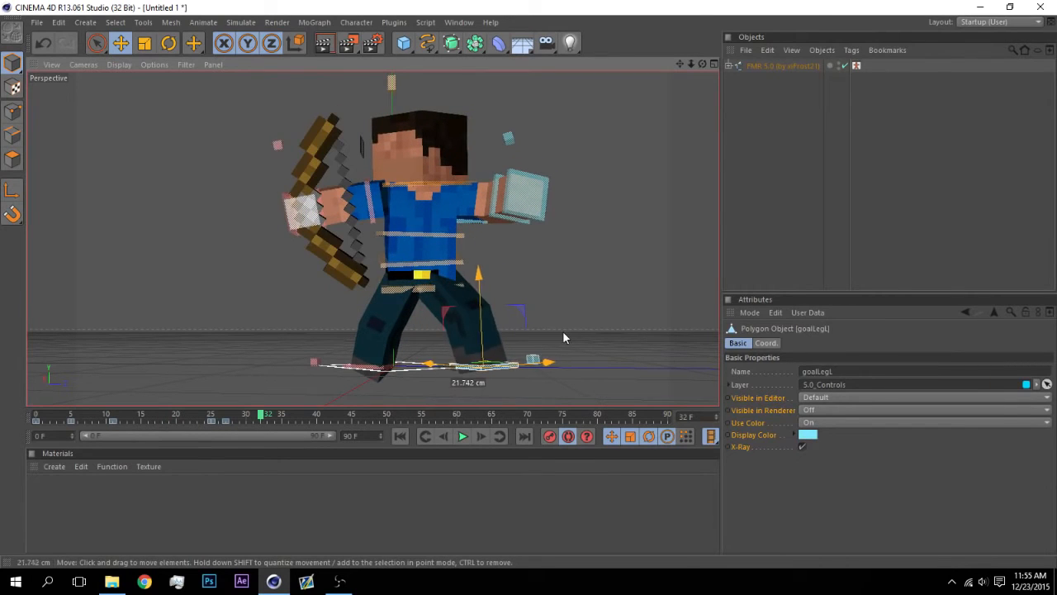
# Step: Lift the left foot goal about 2.8 cm at frame 30 for the backward step
pyautogui.press('f')
pyautogui.press('f')
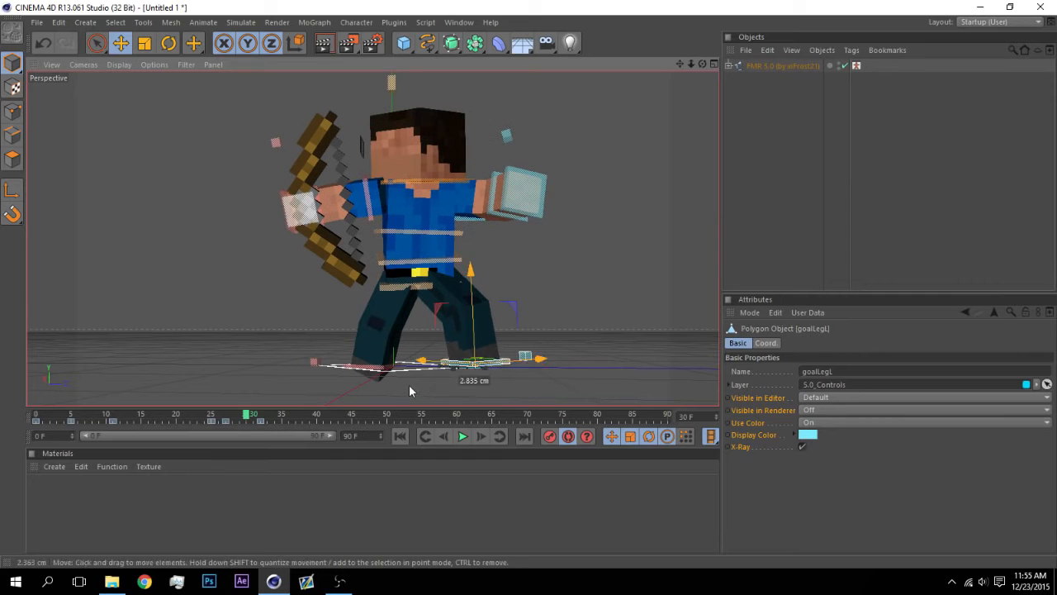
pyautogui.click(594, 311)
# Step: Rotate the waist control at frame 32 to turn the body toward the bow side
pyautogui.moveTo(248, 414); pyautogui.dragTo(261, 388)
pyautogui.click(451, 282)
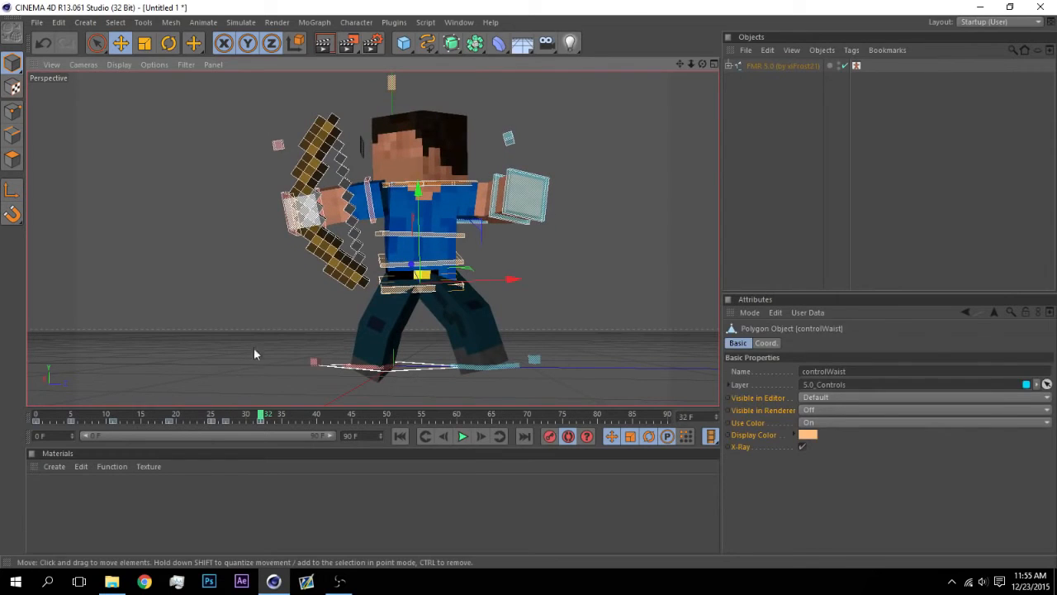
pyautogui.click(169, 43)
pyautogui.moveTo(441, 295)
pyautogui.mouseDown()
pyautogui.moveTo(460, 290)
pyautogui.moveTo(433, 282)
pyautogui.moveTo(449, 309)
pyautogui.moveTo(420, 307)
pyautogui.moveTo(446, 290)
pyautogui.mouseUp()
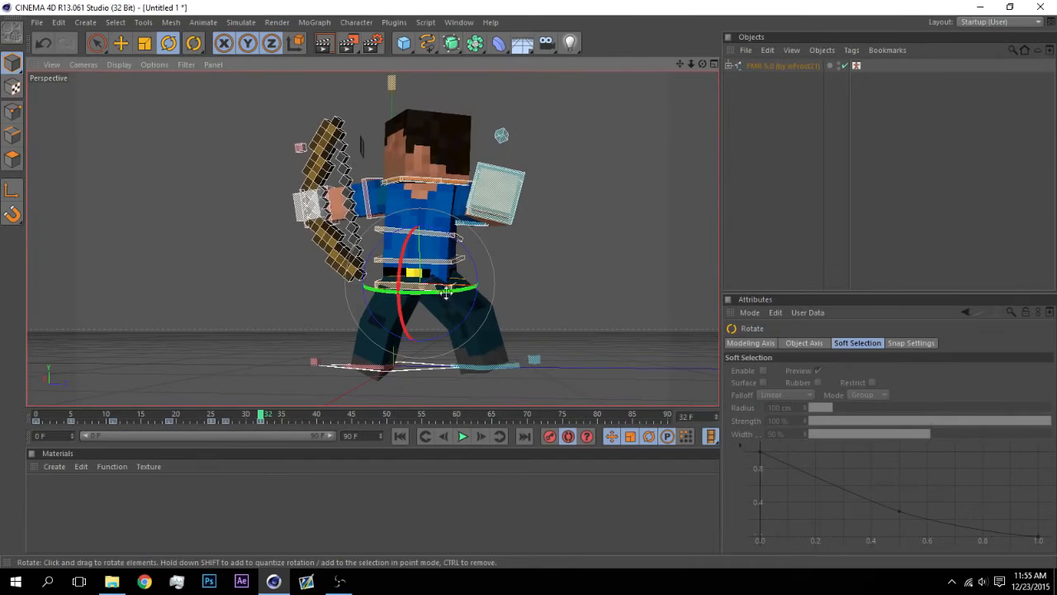
# Step: Rotate the left and right foot goal controls at frame 32 to adjust the stance
pyautogui.click(534, 360)
pyautogui.moveTo(493, 372); pyautogui.dragTo(414, 370)
pyautogui.click(374, 343)
pyautogui.click(384, 369)
pyautogui.click(377, 367)
pyautogui.click(509, 301)
# Step: Rotate the chest and neck controls at frame 32 to turn the upper body and head toward the bow
pyautogui.click(443, 235)
pyautogui.moveTo(539, 265); pyautogui.dragTo(450, 219)
pyautogui.click(454, 183)
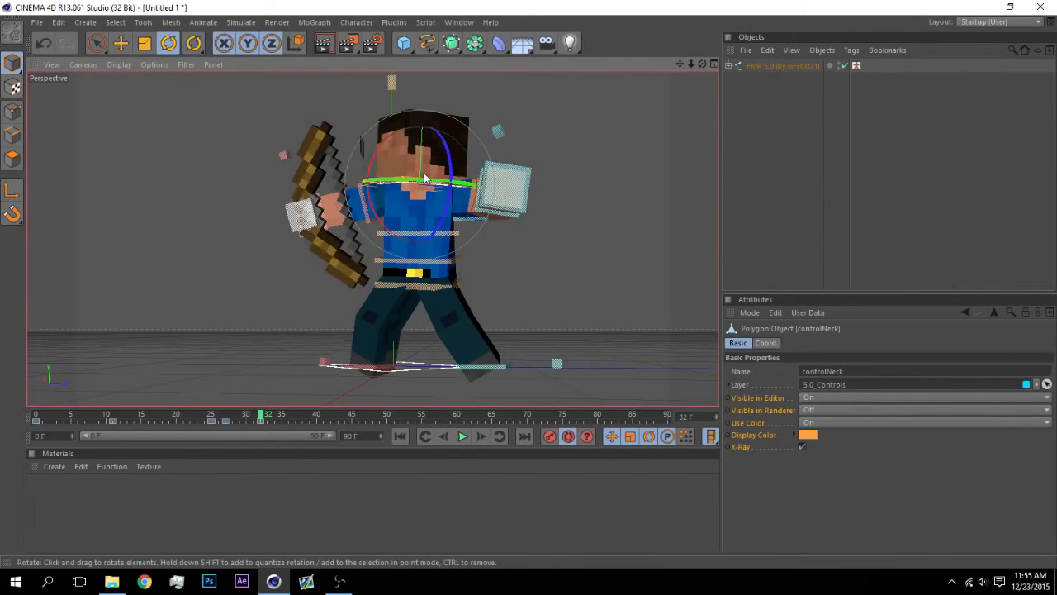
pyautogui.moveTo(425, 179); pyautogui.dragTo(383, 187)
# Step: Rotate the right arm control at frame 32 to aim the outstretched bow arm forward
pyautogui.click(369, 202)
pyautogui.moveTo(703, 64); pyautogui.dragTo(814, 81)
pyautogui.moveTo(374, 231)
pyautogui.mouseDown()
pyautogui.moveTo(382, 252)
pyautogui.moveTo(407, 252)
pyautogui.moveTo(383, 234)
pyautogui.mouseUp()
pyautogui.click(391, 286)
pyautogui.click(384, 225)
pyautogui.moveTo(426, 191); pyautogui.dragTo(389, 198)
pyautogui.click(399, 192)
pyautogui.click(502, 186)
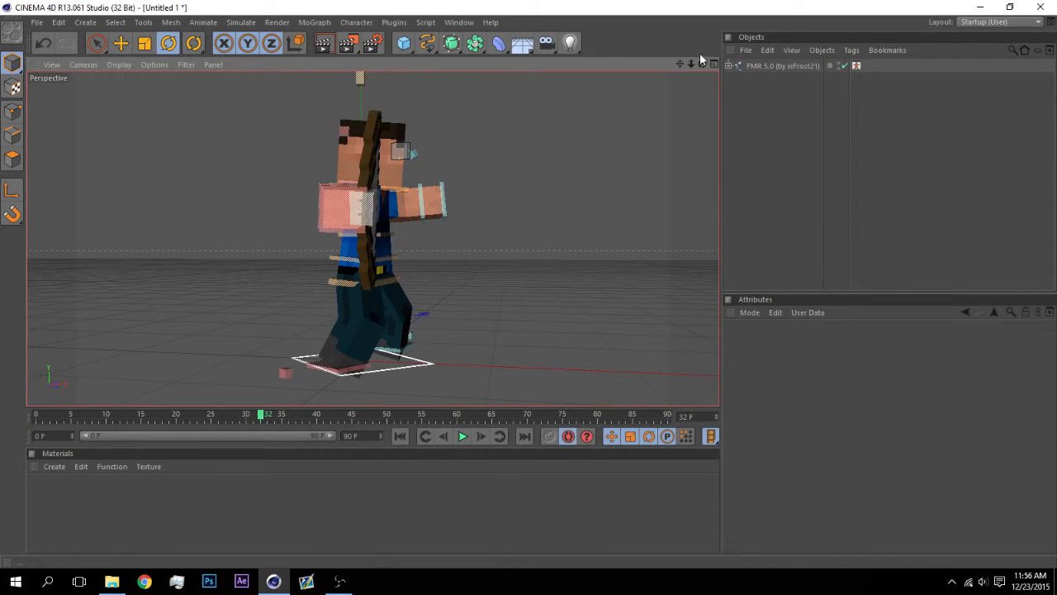
pyautogui.moveTo(702, 63); pyautogui.dragTo(512, 87)
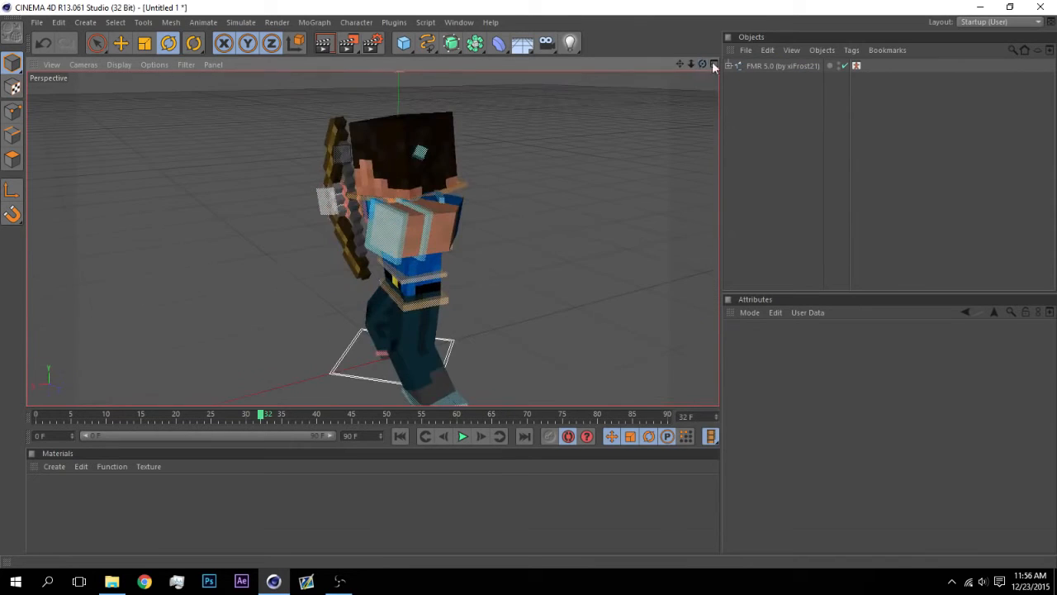
pyautogui.moveTo(703, 64); pyautogui.dragTo(610, 43)
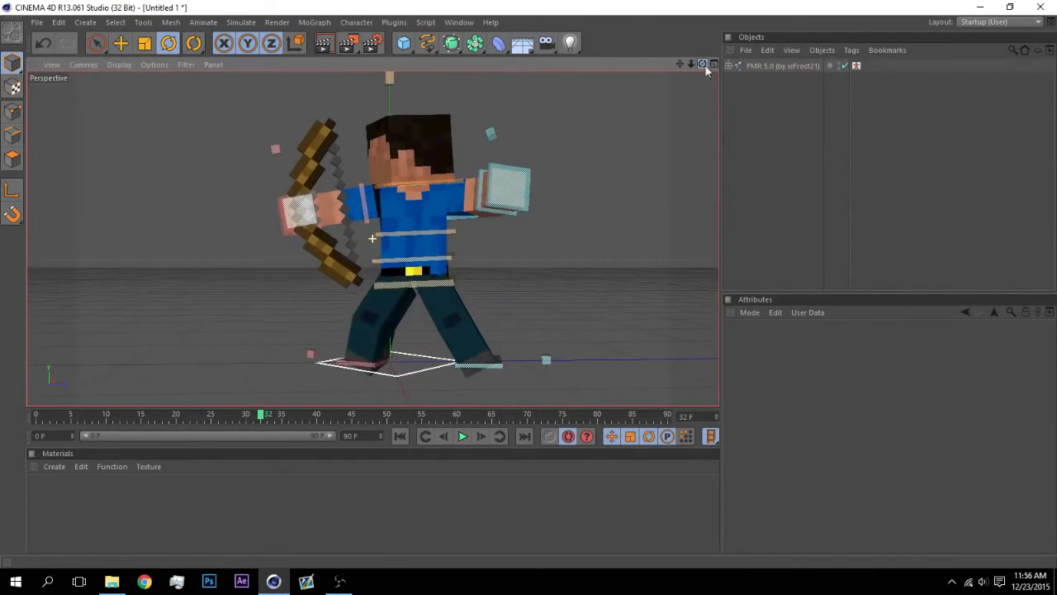
pyautogui.click(361, 216)
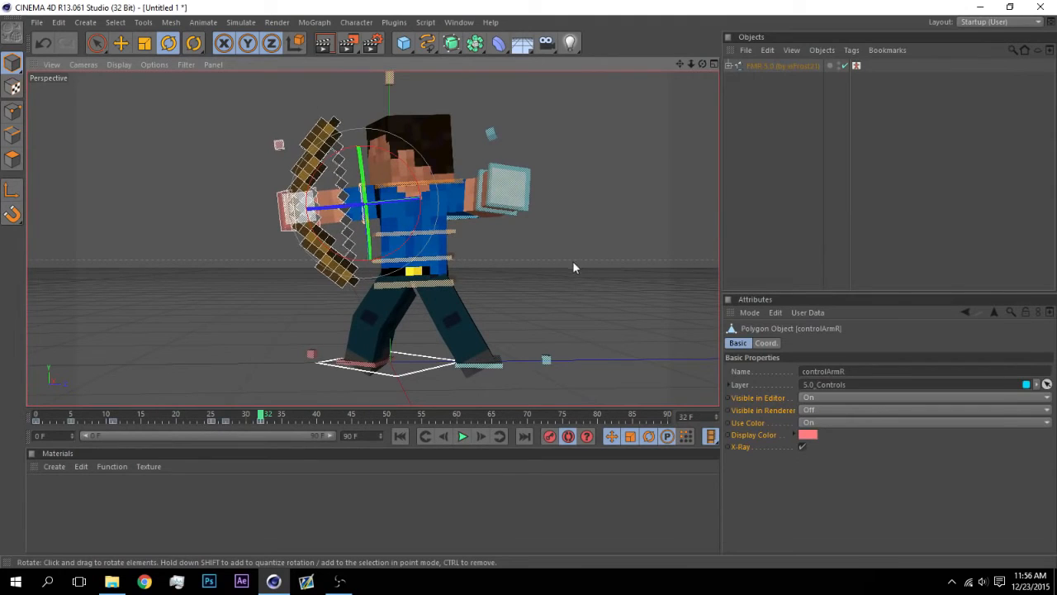
# Step: Rotate the left arm control across the chest at frame 32 and shift its arm goal toward the bowstring
pyautogui.click(465, 189)
pyautogui.moveTo(465, 188); pyautogui.dragTo(379, 208)
pyautogui.click(394, 195)
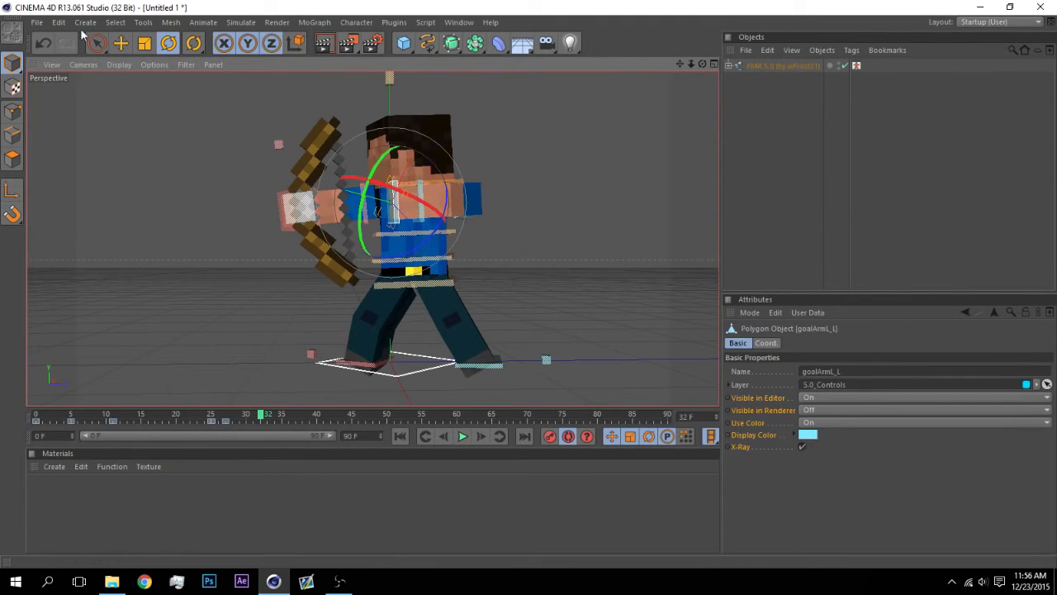
pyautogui.click(121, 43)
pyautogui.moveTo(490, 124); pyautogui.dragTo(510, 125)
pyautogui.click(616, 137)
# Step: Adjust the right arm, bow and right wrist rotation at frame 32 to line the bow up with the aim
pyautogui.moveTo(702, 65); pyautogui.dragTo(743, 83)
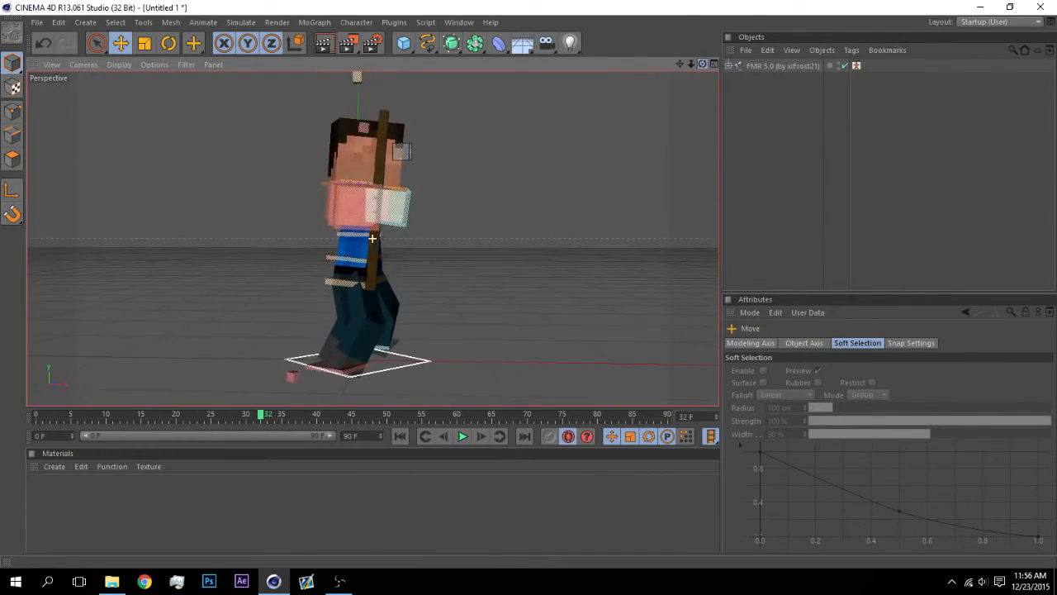
pyautogui.click(351, 198)
pyautogui.click(395, 193)
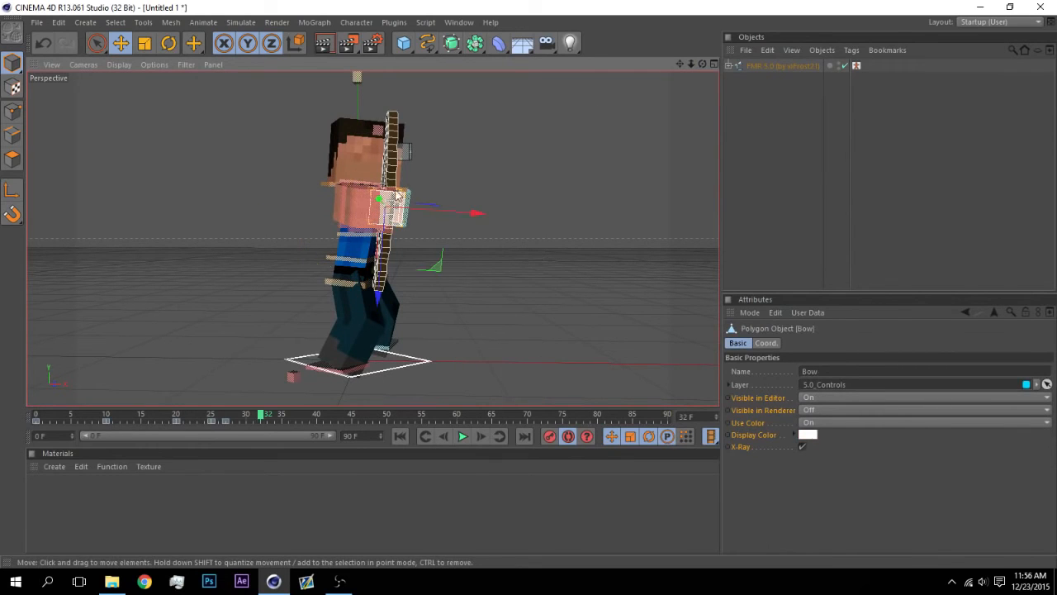
pyautogui.click(168, 44)
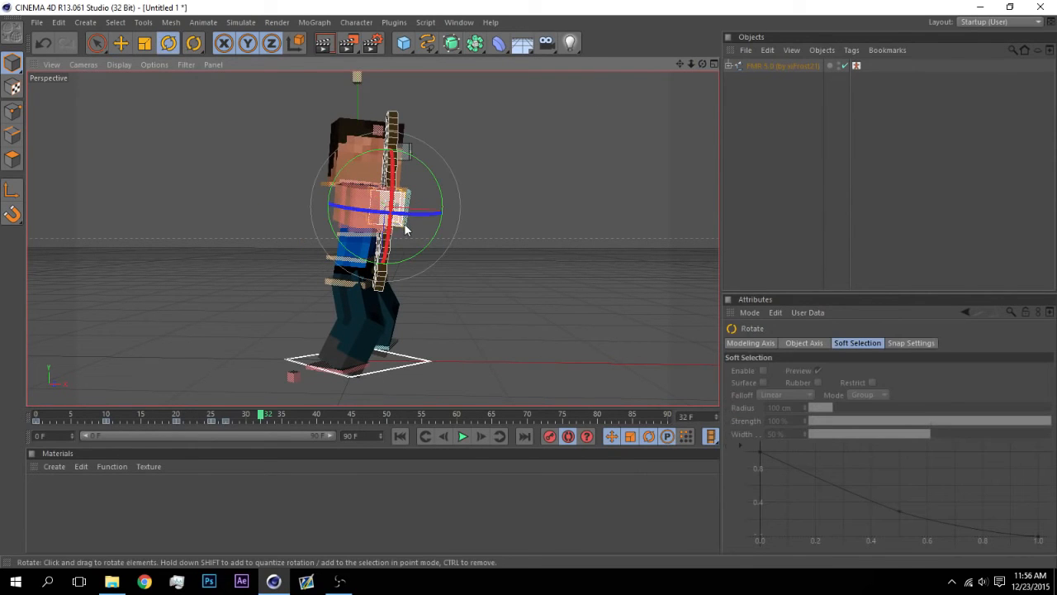
pyautogui.click(591, 198)
pyautogui.moveTo(703, 63); pyautogui.dragTo(594, 69)
pyautogui.click(313, 208)
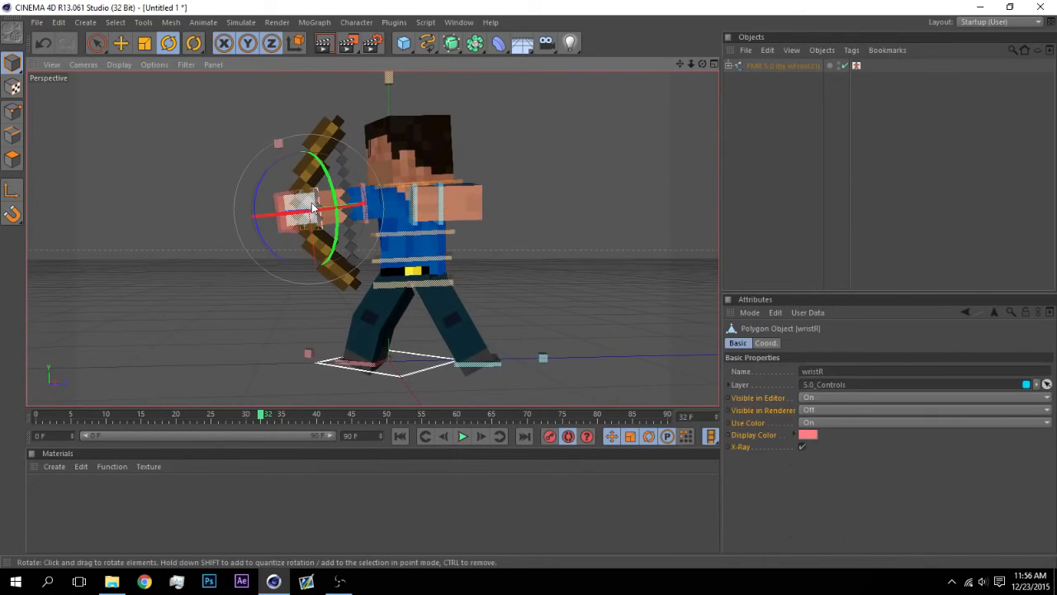
pyautogui.moveTo(308, 206); pyautogui.dragTo(505, 198)
pyautogui.click(484, 377)
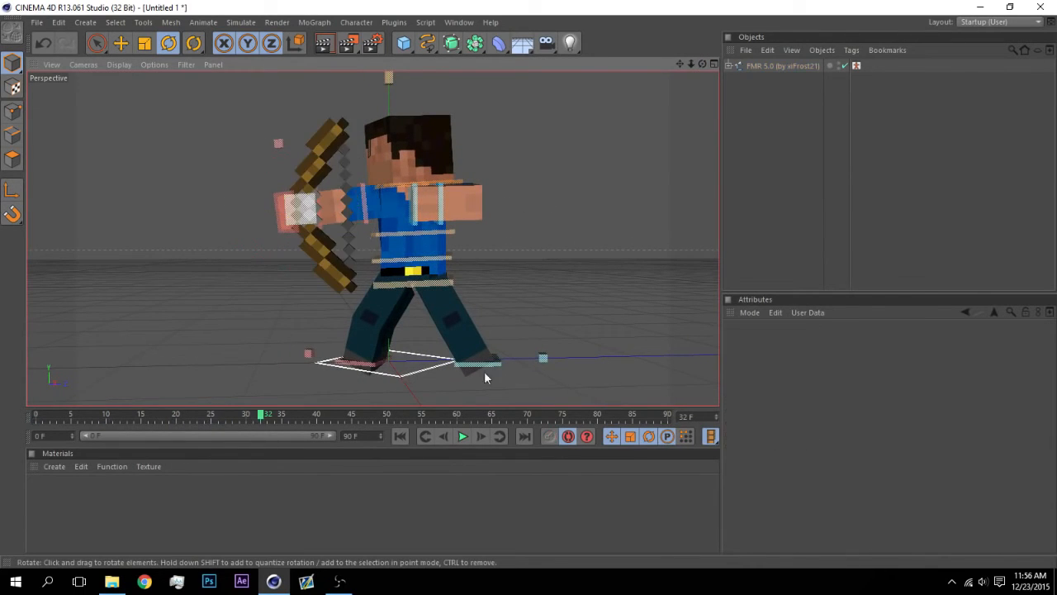
# Step: Play the animation from the start to check the movement into the new pose at frame 32
pyautogui.click(400, 436)
pyautogui.click(463, 436)
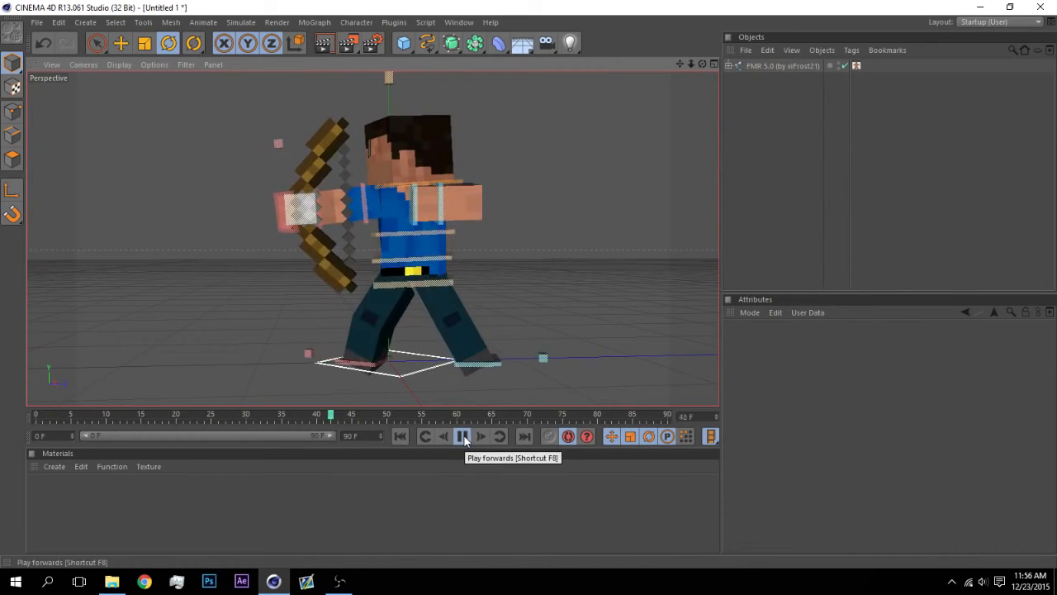
pyautogui.click(462, 436)
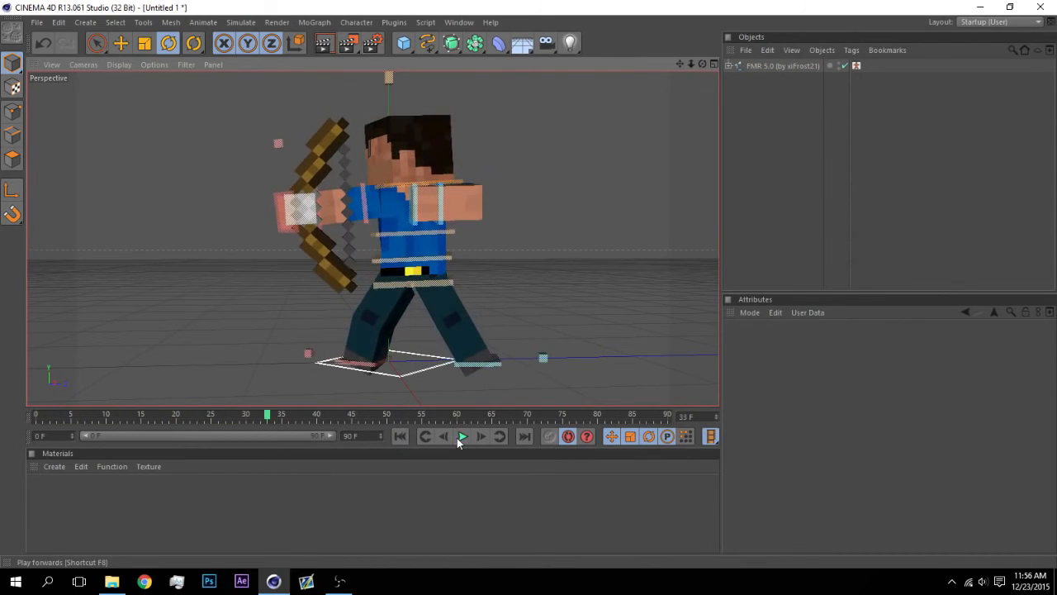
# Step: At frame 29, rotate the left arm control outward and move the left hand goal about 11.3 cm away from the body
pyautogui.click(468, 210)
pyautogui.moveTo(249, 416); pyautogui.dragTo(239, 418)
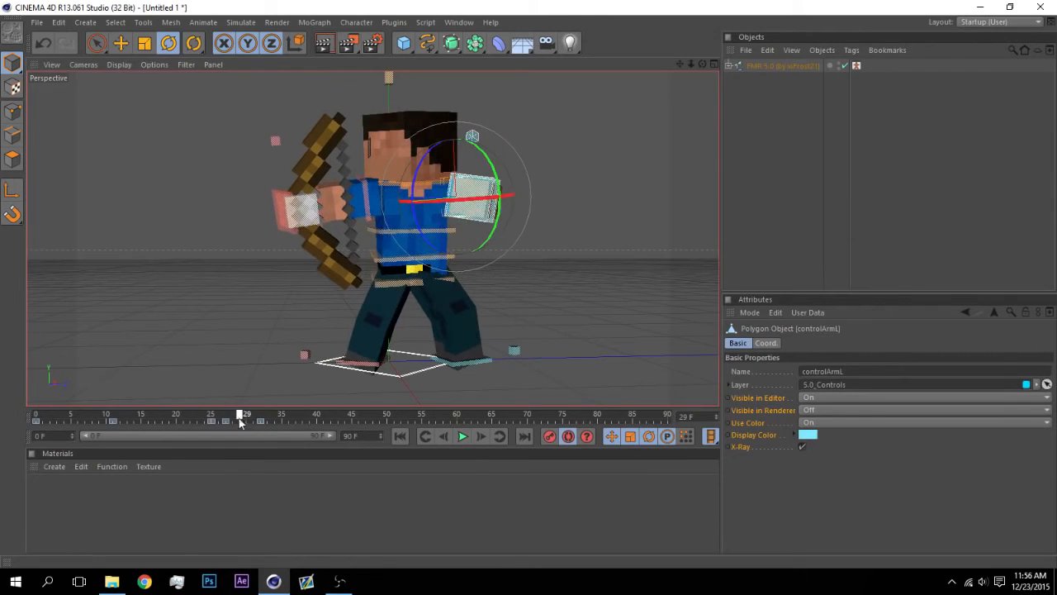
pyautogui.moveTo(471, 206); pyautogui.dragTo(488, 185)
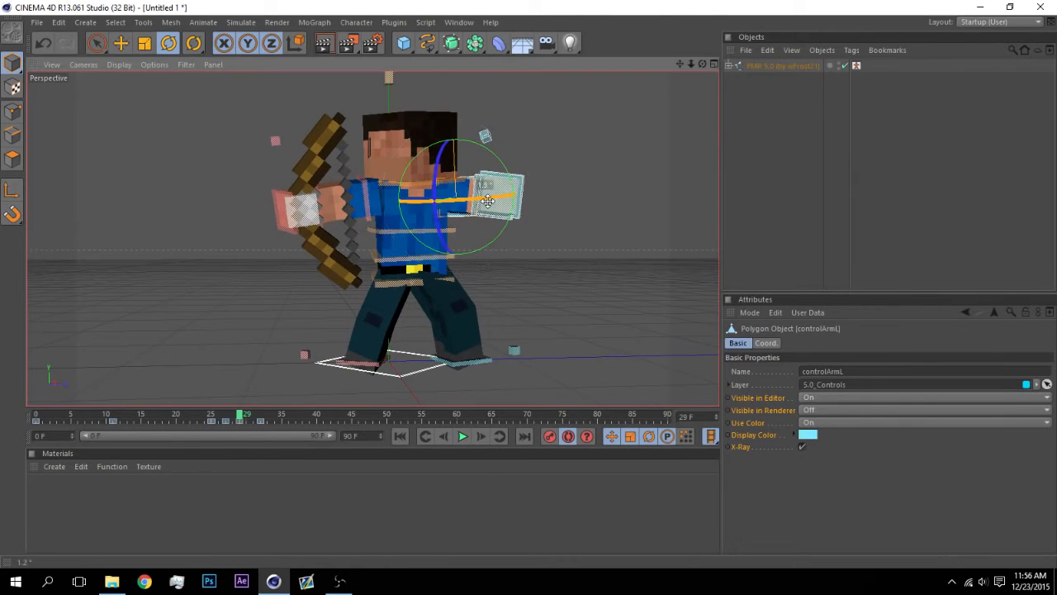
pyautogui.moveTo(245, 410)
pyautogui.mouseDown()
pyautogui.moveTo(209, 425)
pyautogui.moveTo(265, 410)
pyautogui.moveTo(177, 420)
pyautogui.moveTo(240, 418)
pyautogui.mouseUp()
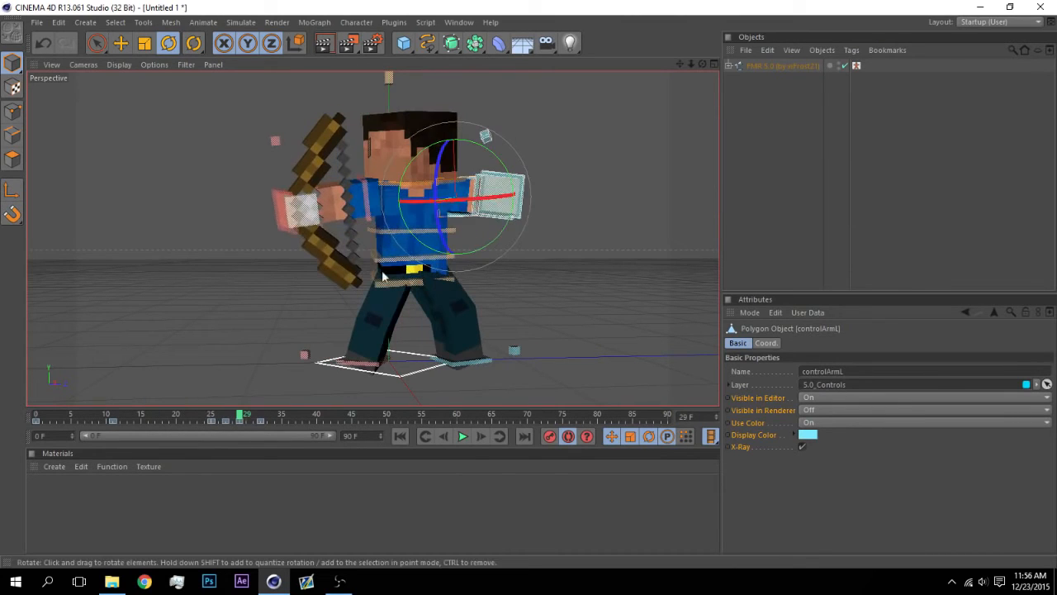
pyautogui.click(491, 195)
pyautogui.click(121, 44)
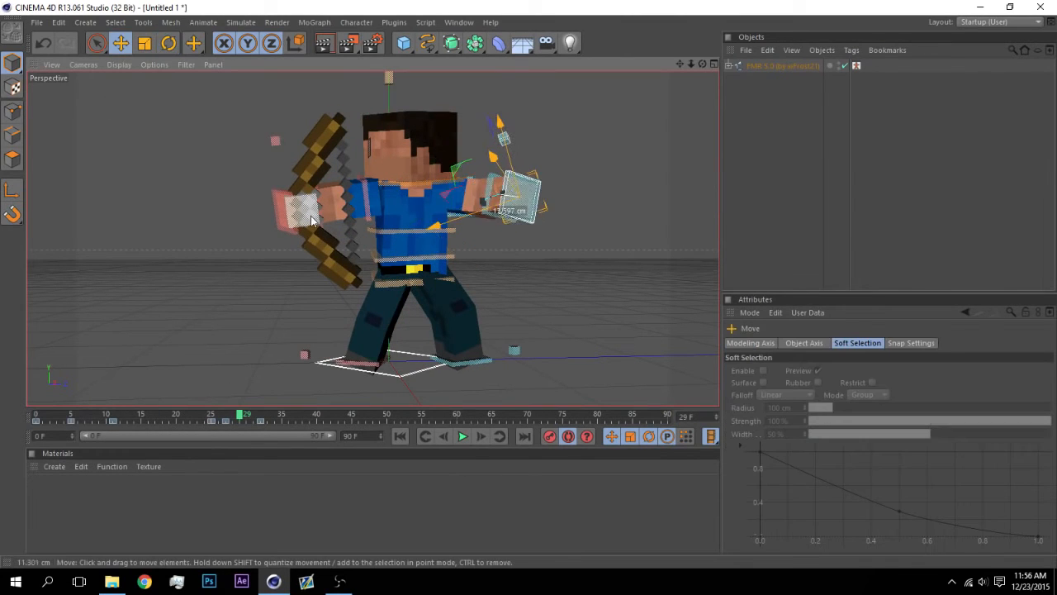
# Step: Replay the animation from frame 0 to review the left arm's swing back to the bow
pyautogui.moveTo(237, 424)
pyautogui.mouseDown()
pyautogui.moveTo(206, 418)
pyautogui.moveTo(265, 415)
pyautogui.moveTo(36, 417)
pyautogui.mouseUp()
pyautogui.click(463, 436)
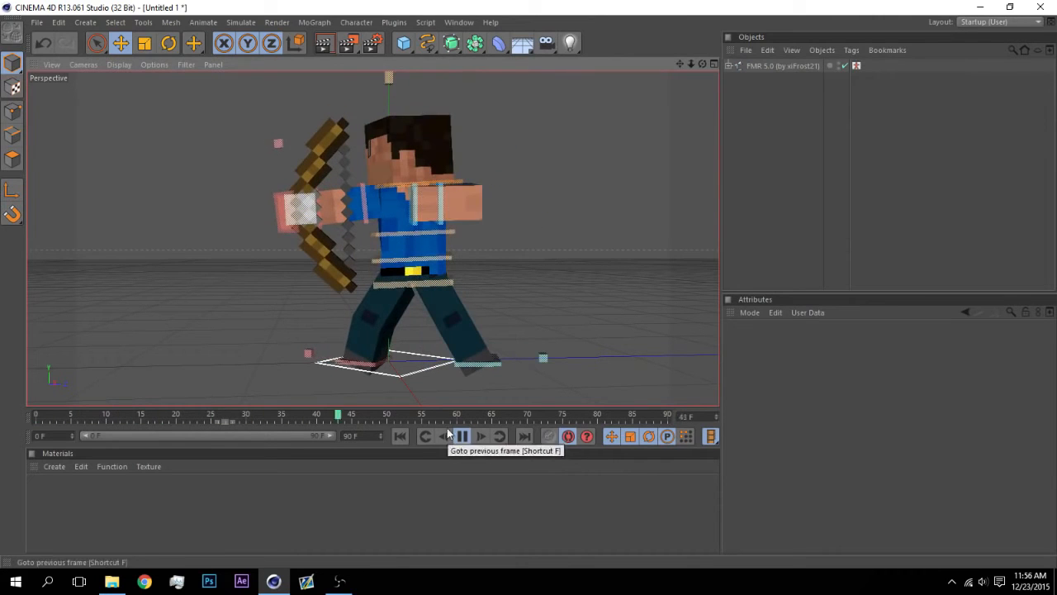
pyautogui.click(462, 437)
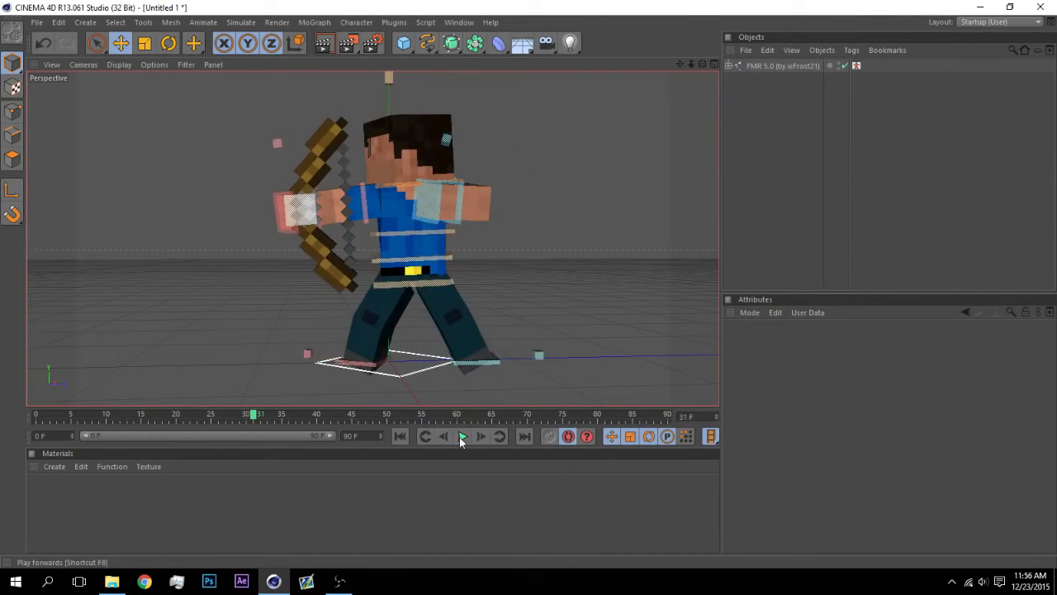
# Step: Key the rig's Right Bow (Classic) option at 1 on frame 29 and set it to 4 at frame 32
pyautogui.moveTo(238, 416); pyautogui.dragTo(240, 380)
pyautogui.click(370, 229)
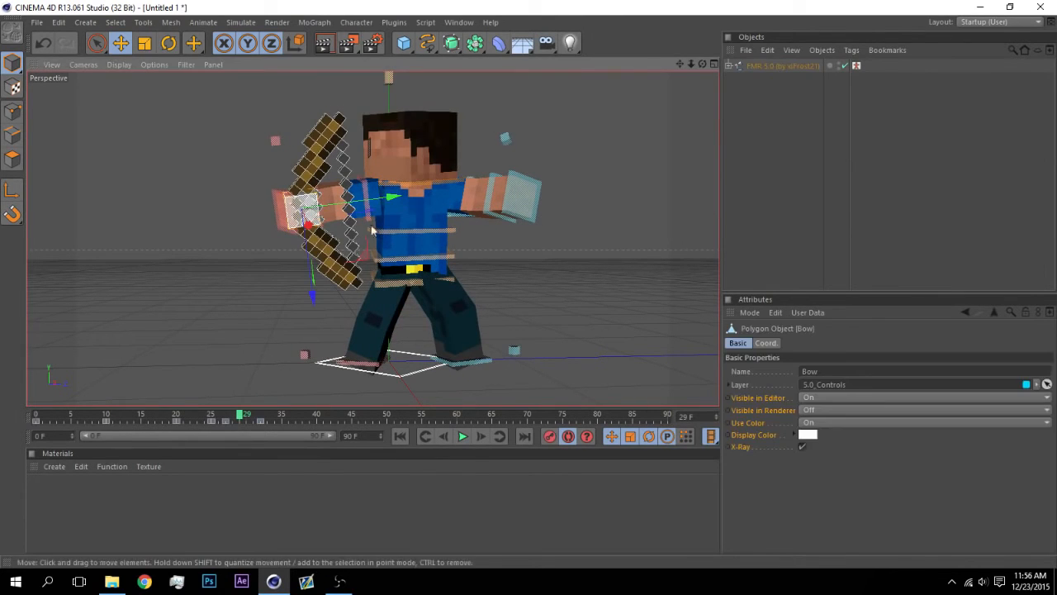
pyautogui.click(763, 65)
pyautogui.moveTo(1051, 380); pyautogui.dragTo(1050, 524)
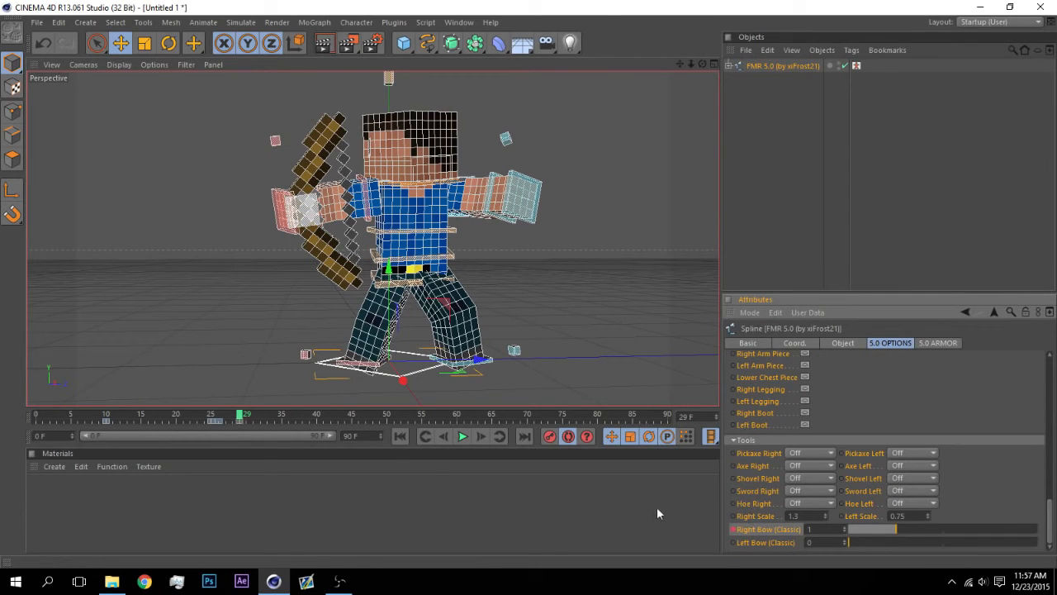
pyautogui.moveTo(250, 417); pyautogui.dragTo(264, 423)
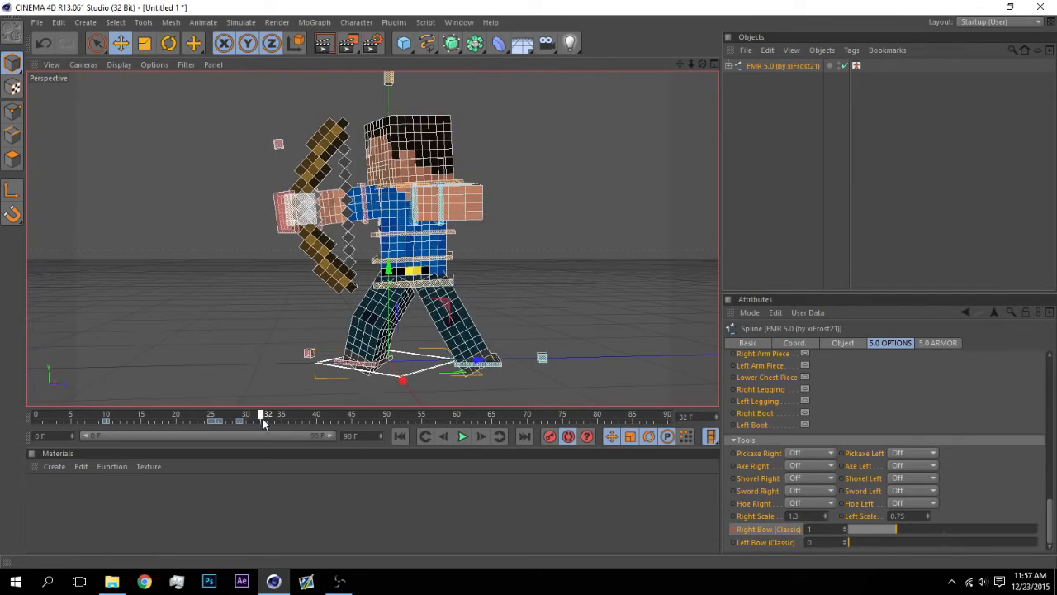
pyautogui.moveTo(913, 528); pyautogui.dragTo(1040, 529)
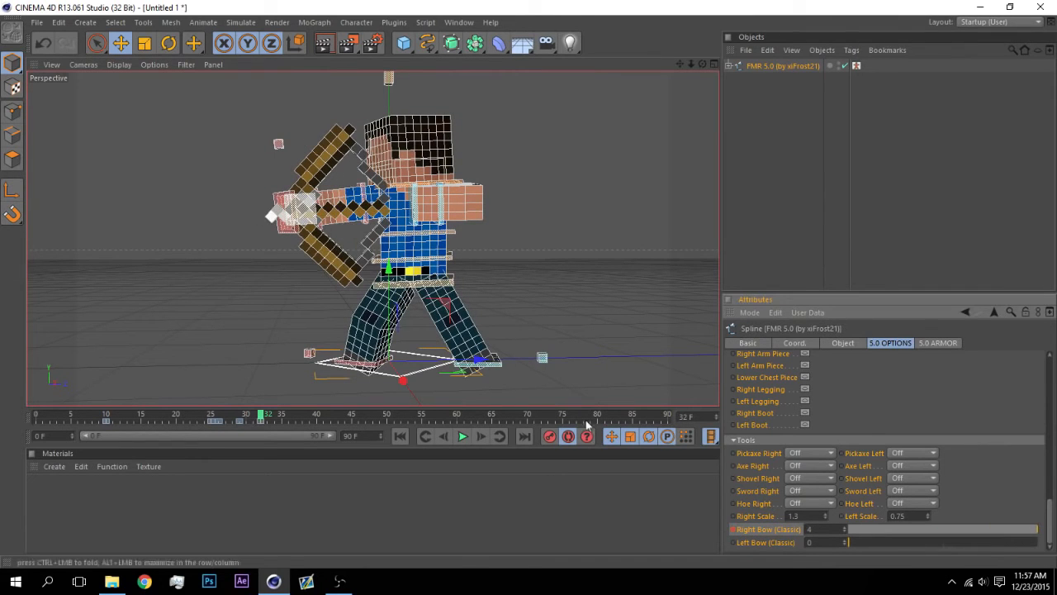
# Step: Adjust the right arm goal and rotate the bow at frame 32 to align the nocked arrow with the arm
pyautogui.click(300, 204)
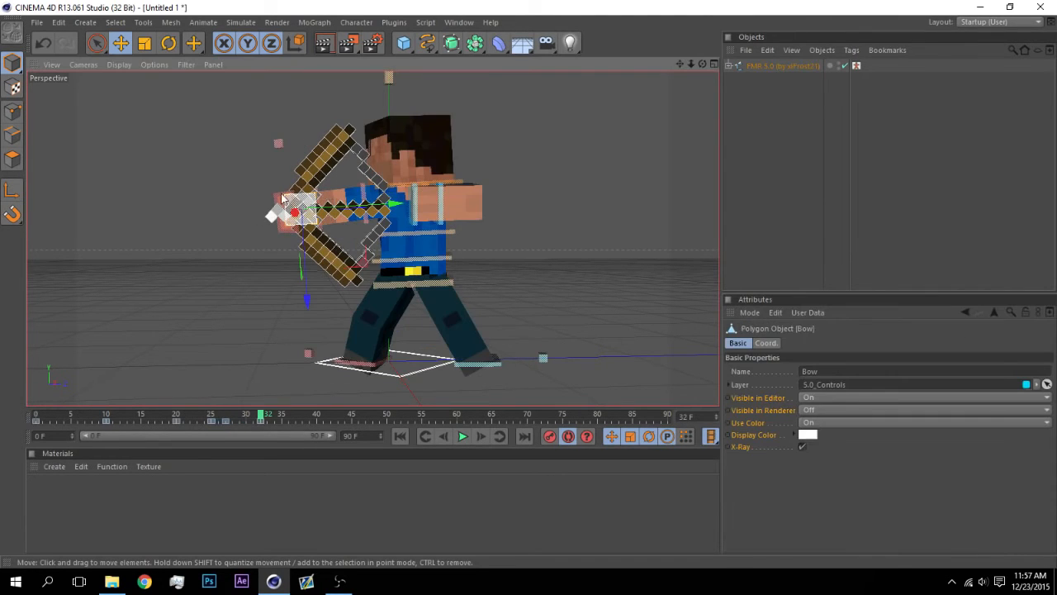
pyautogui.click(281, 198)
pyautogui.moveTo(703, 65); pyautogui.dragTo(530, 205)
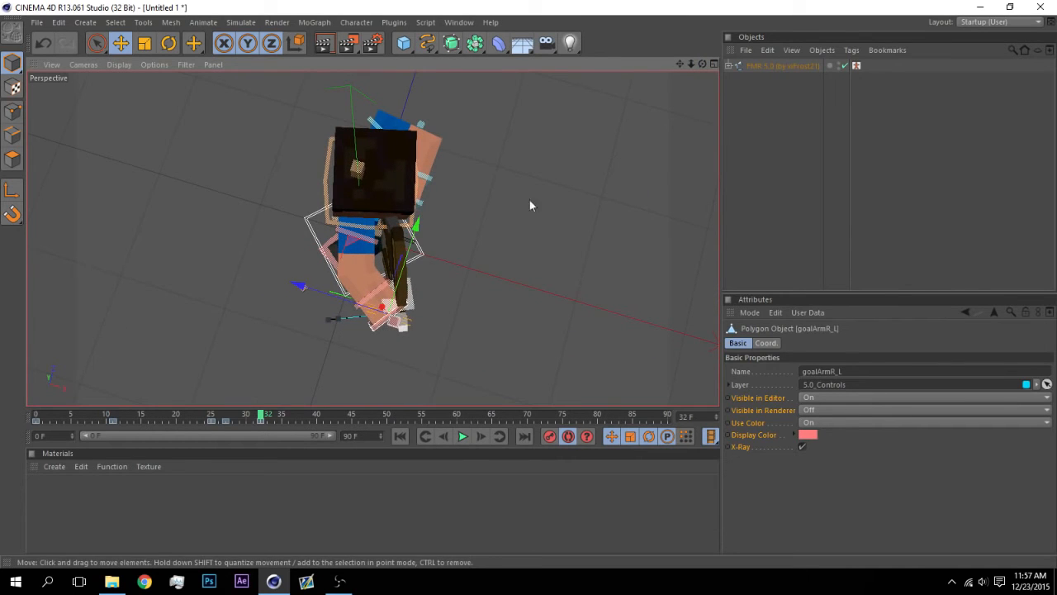
pyautogui.click(412, 300)
pyautogui.click(168, 43)
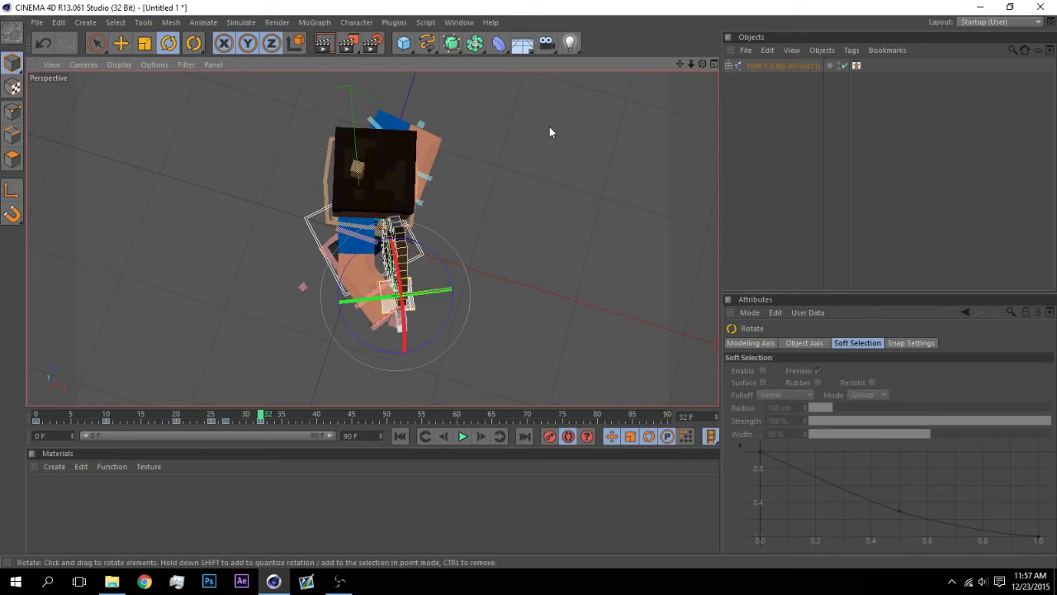
pyautogui.moveTo(703, 65); pyautogui.dragTo(716, 15)
pyautogui.moveTo(375, 210); pyautogui.dragTo(396, 210)
pyautogui.click(671, 156)
# Step: Reposition the left arm goal at frame 32 so the drawing hand meets the bowstring
pyautogui.moveTo(703, 65); pyautogui.dragTo(562, 124)
pyautogui.click(347, 216)
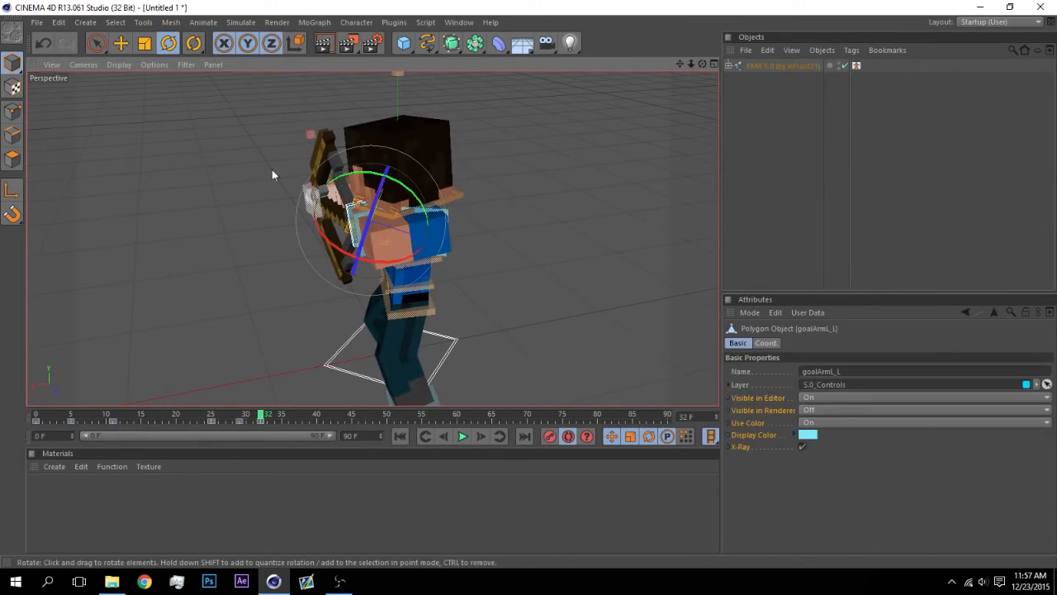
pyautogui.press('e')
pyautogui.click(702, 94)
pyautogui.moveTo(702, 65); pyautogui.dragTo(660, 49)
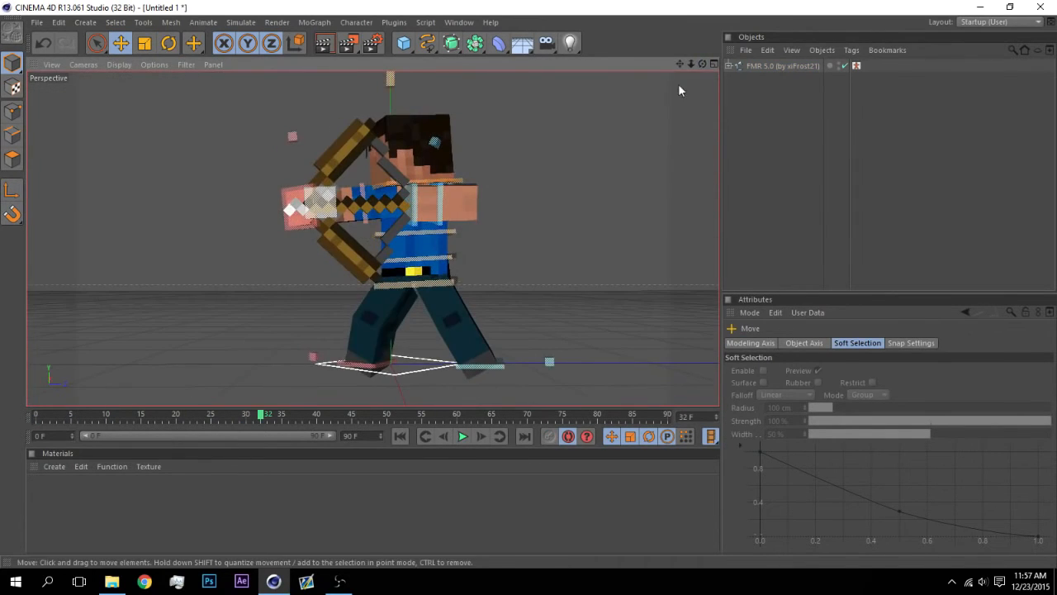
# Step: Play the animation from the first frame to check how the bow changes before frame 32
pyautogui.click(400, 437)
pyautogui.click(462, 437)
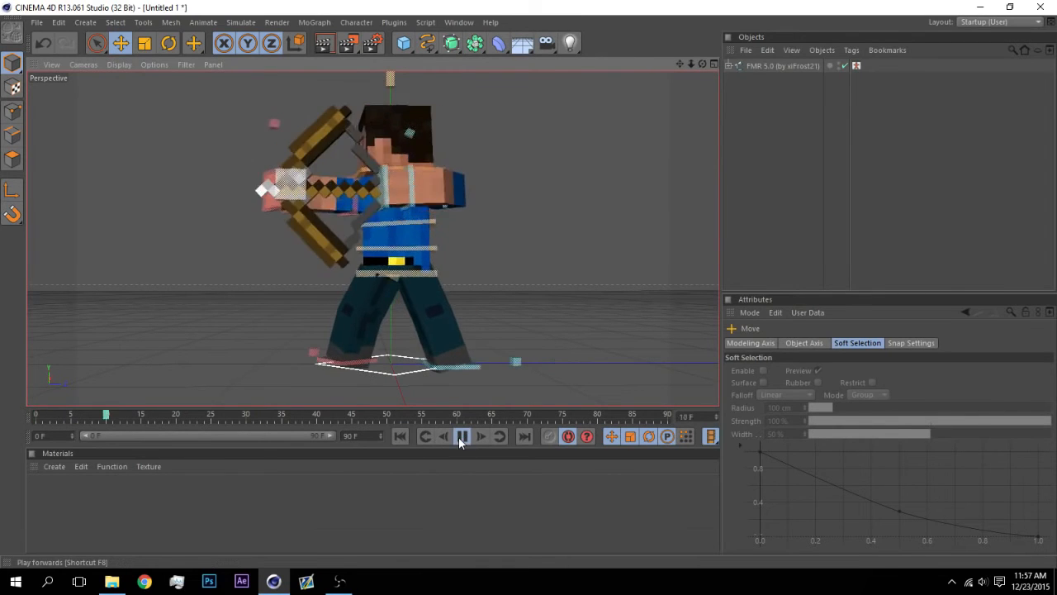
pyautogui.click(400, 439)
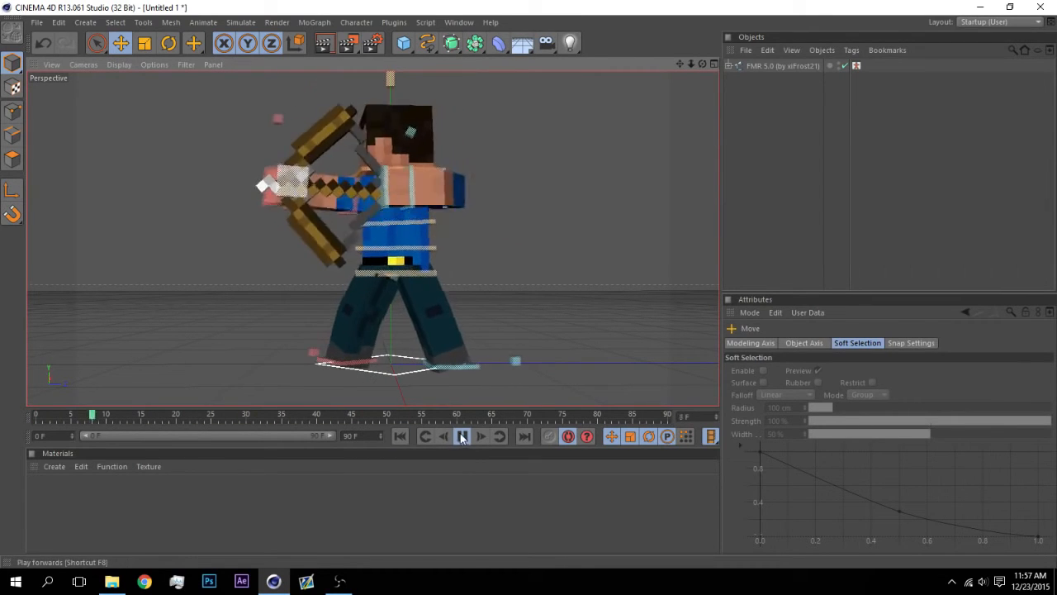
pyautogui.click(462, 437)
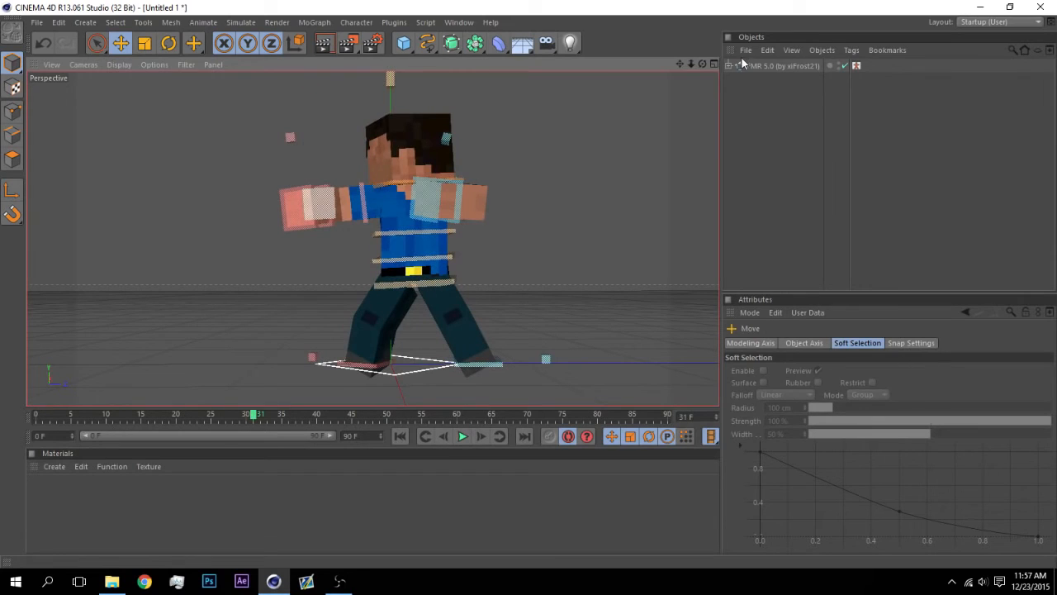
# Step: Set the rig's Right Bow (Classic) option to 2 at frame 30
pyautogui.click(772, 66)
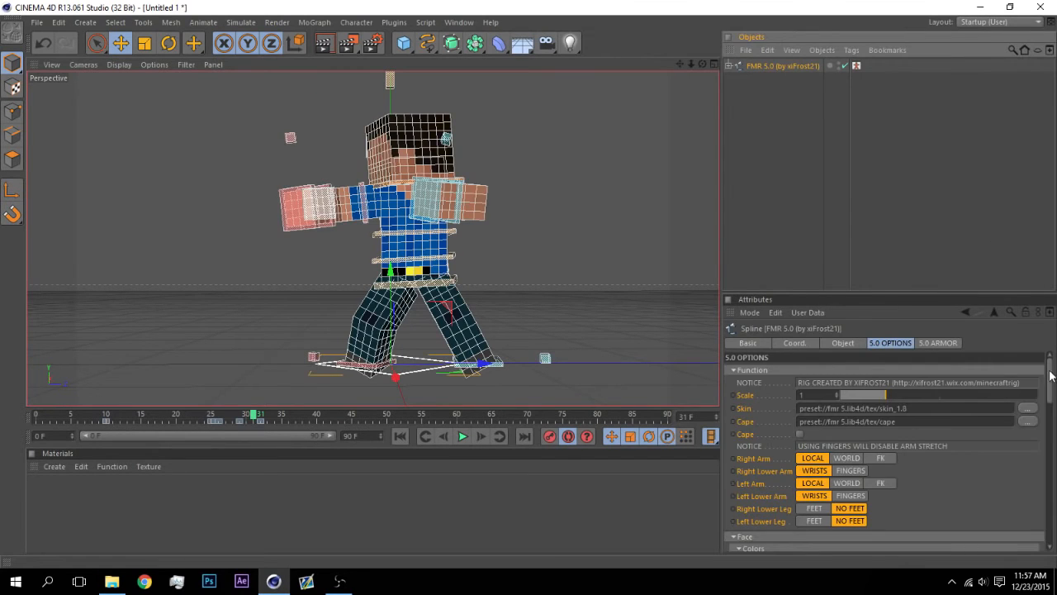
pyautogui.moveTo(1050, 375); pyautogui.dragTo(1046, 555)
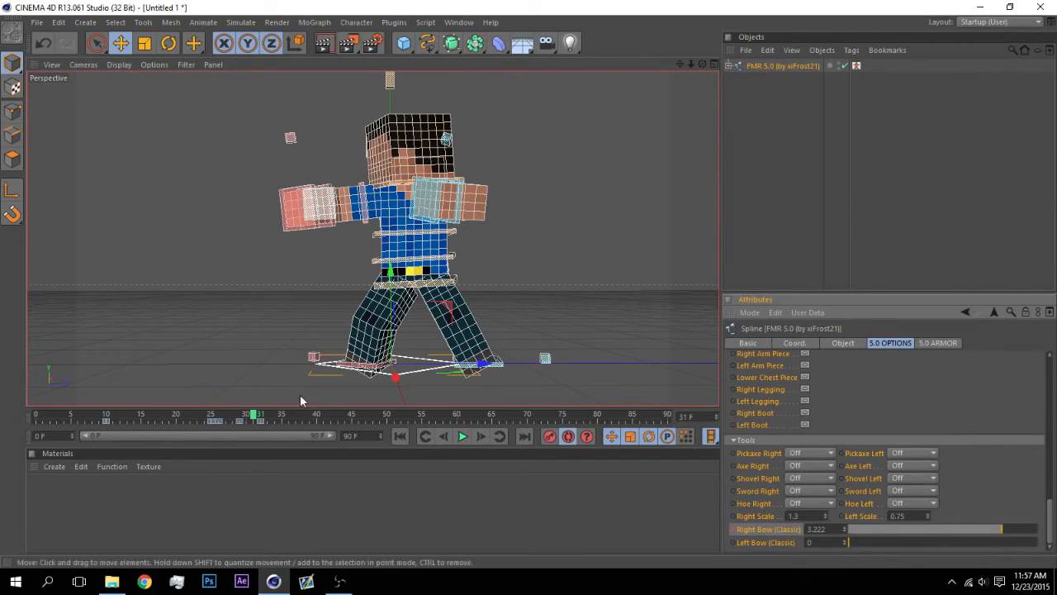
pyautogui.click(242, 419)
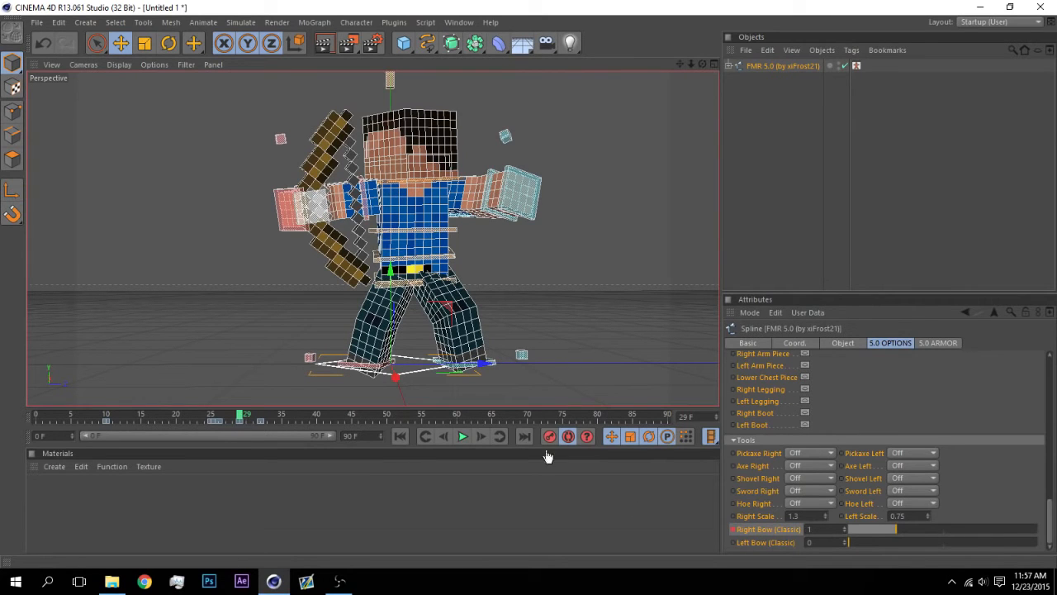
pyautogui.moveTo(255, 422)
pyautogui.mouseDown()
pyautogui.moveTo(289, 422)
pyautogui.moveTo(244, 424)
pyautogui.mouseUp()
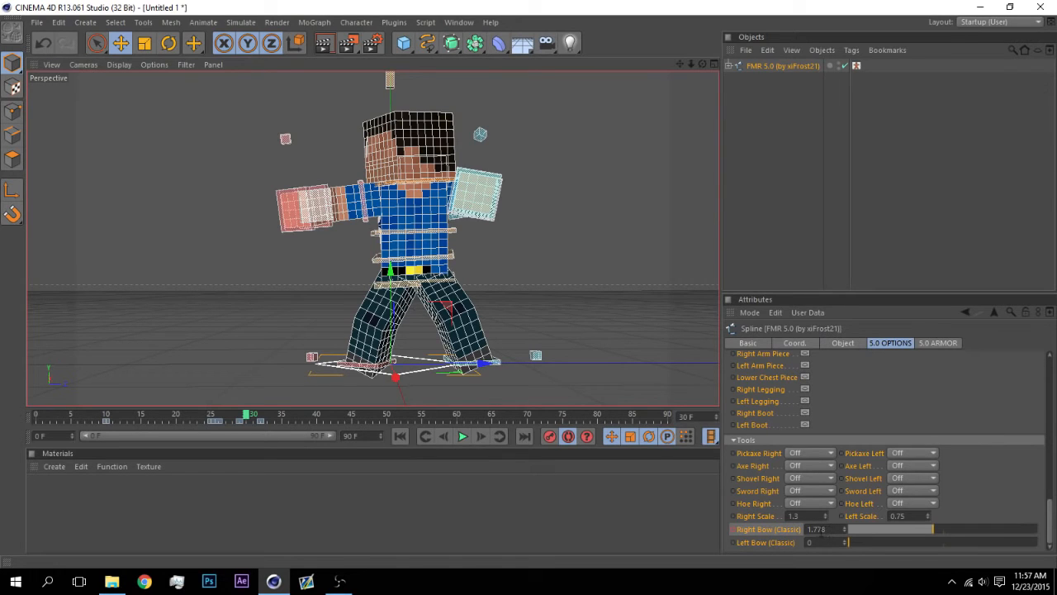
pyautogui.doubleClick(818, 529)
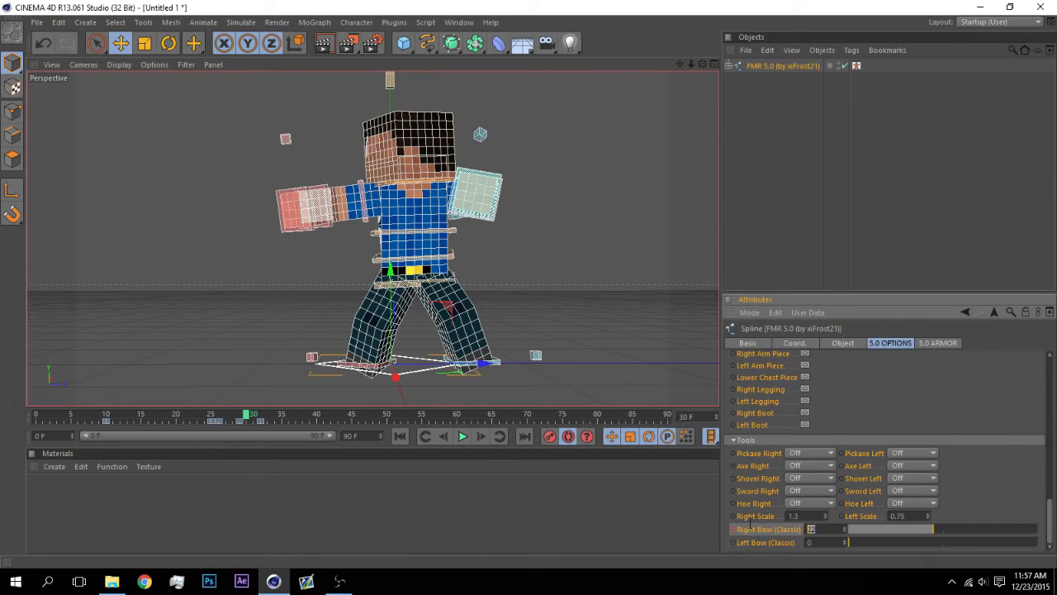
pyautogui.write('2')
pyautogui.press('Return')
# Step: Key Right Bow (Classic) at 2 on frame 30 and set it to 3 at frame 31
pyautogui.click(774, 67)
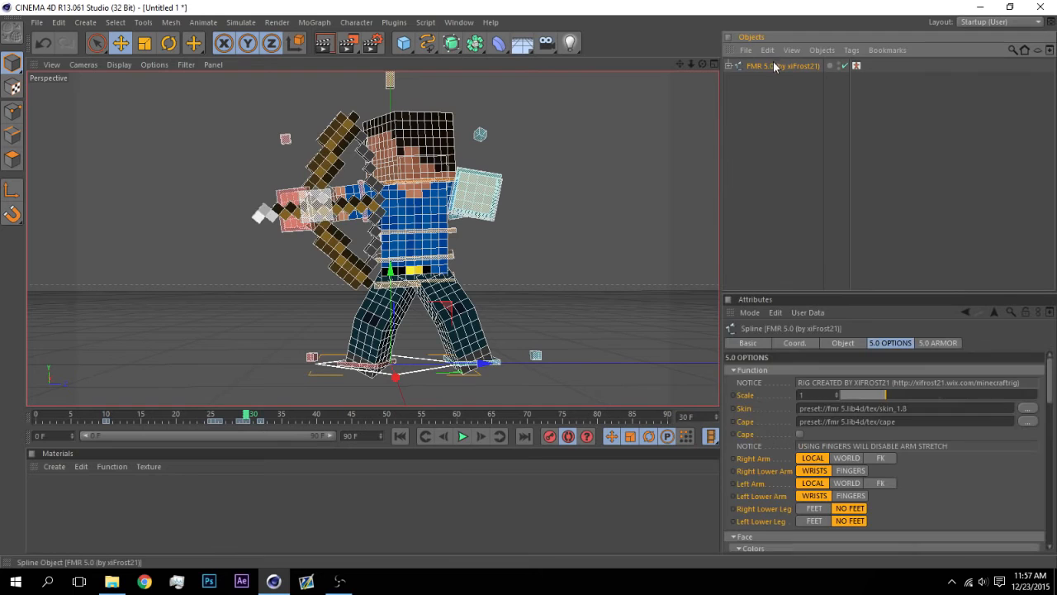
pyautogui.moveTo(1051, 363); pyautogui.dragTo(1050, 561)
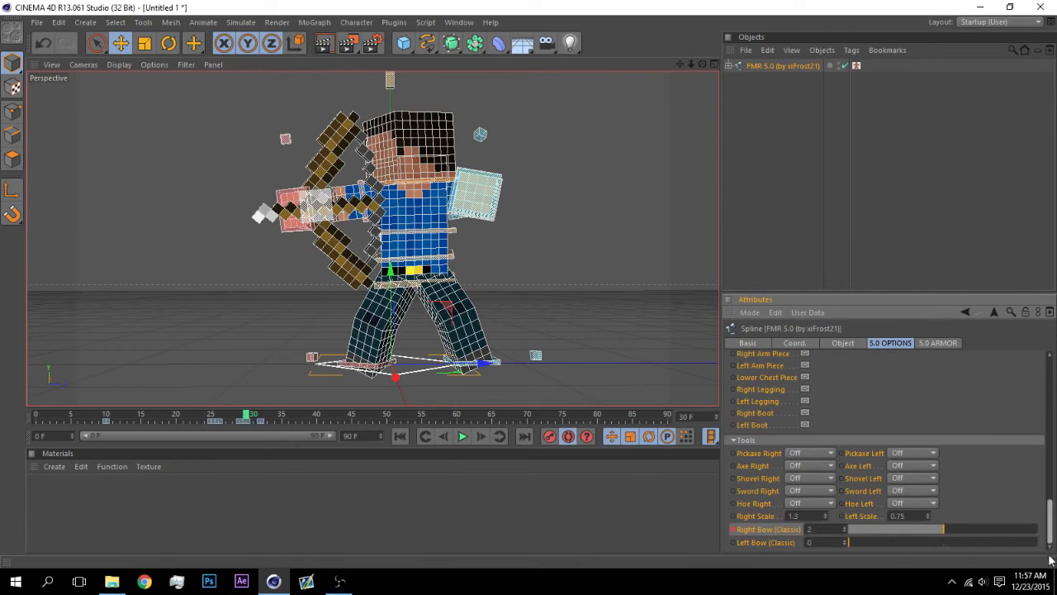
pyautogui.click(479, 441)
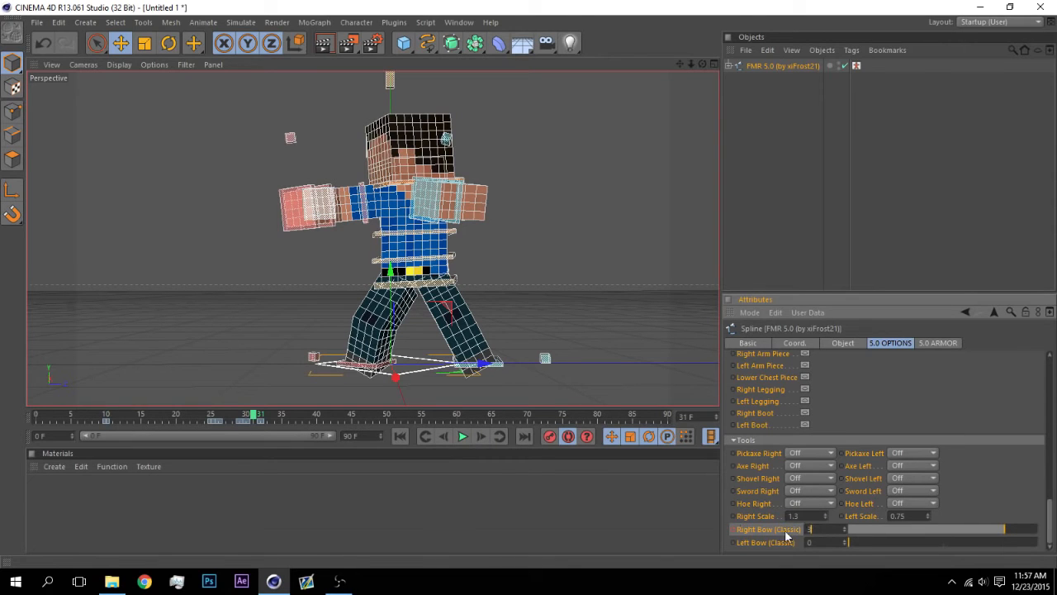
pyautogui.click(480, 438)
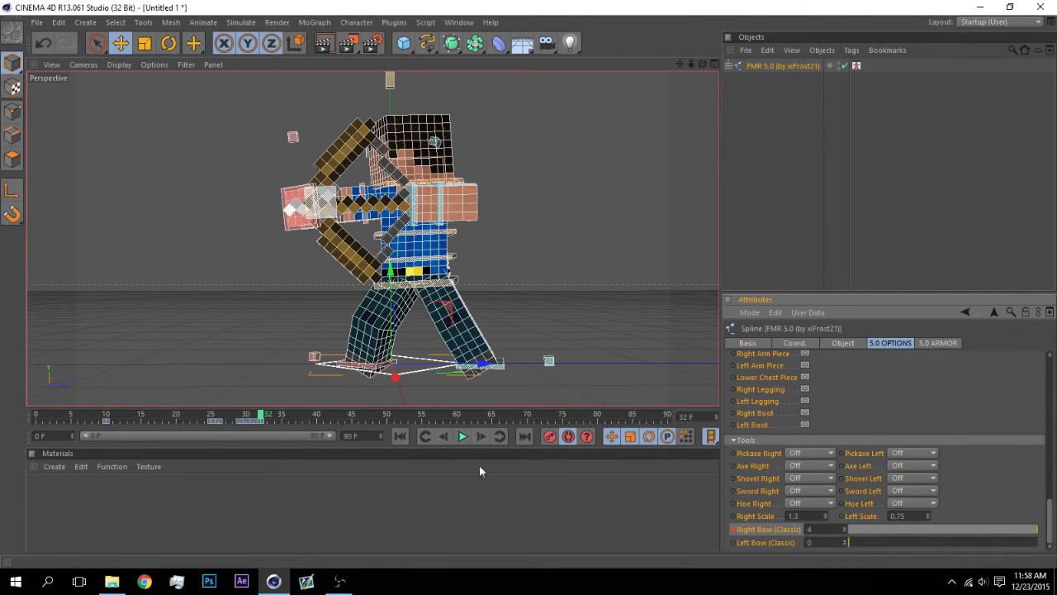
# Step: Play the animation from the first frame to check the bow's stages between frames 29 and 32
pyautogui.moveTo(254, 421); pyautogui.dragTo(128, 428)
pyautogui.click(569, 343)
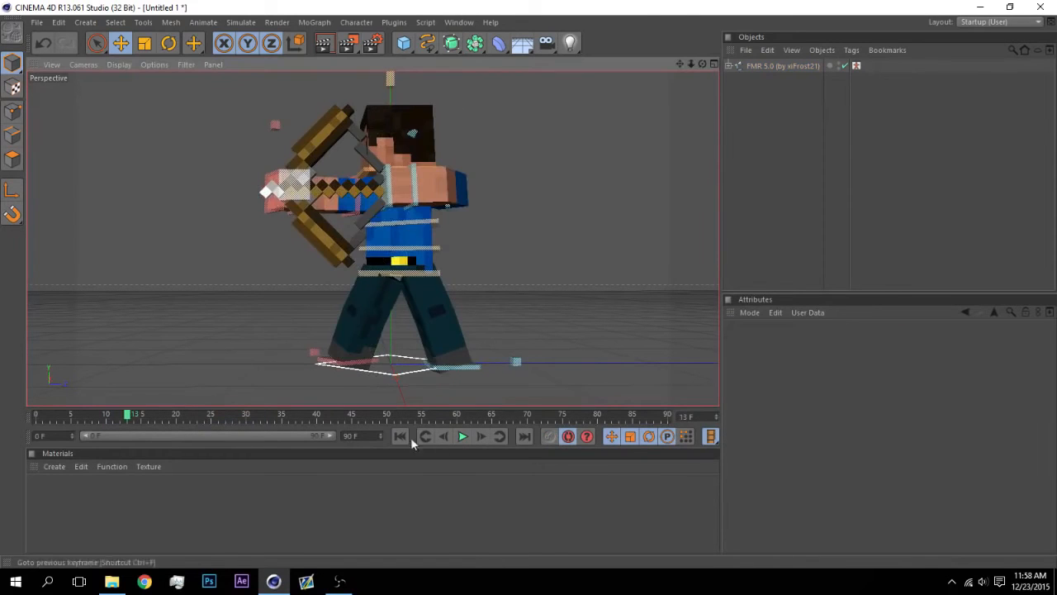
pyautogui.click(402, 439)
pyautogui.click(462, 437)
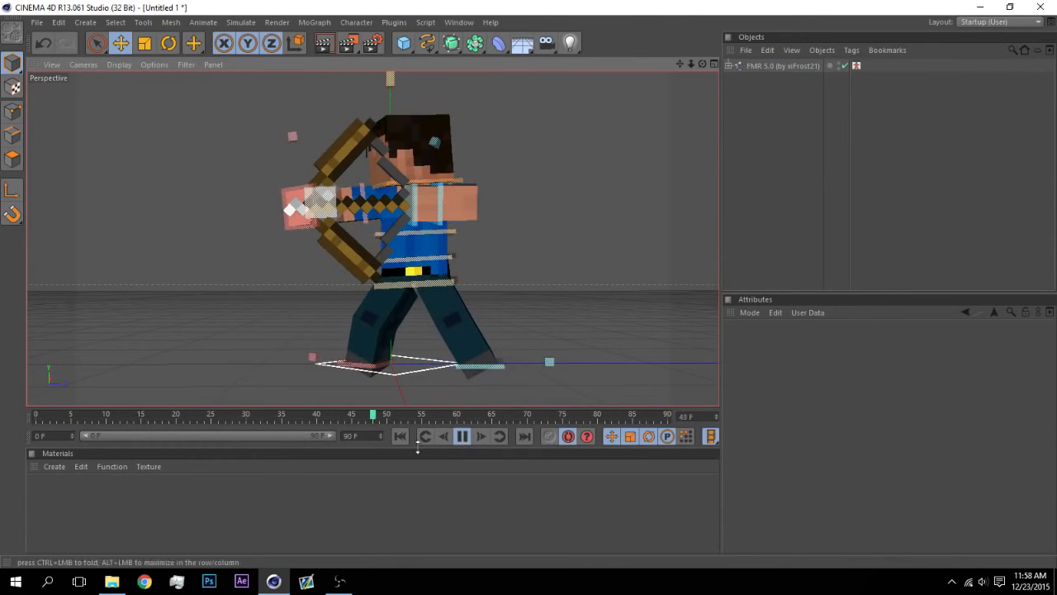
pyautogui.click(462, 436)
# Step: Step through the frames from 23 onward to examine the rig's Right Bow (Classic) value around the release
pyautogui.click(753, 67)
pyautogui.moveTo(239, 415); pyautogui.dragTo(197, 415)
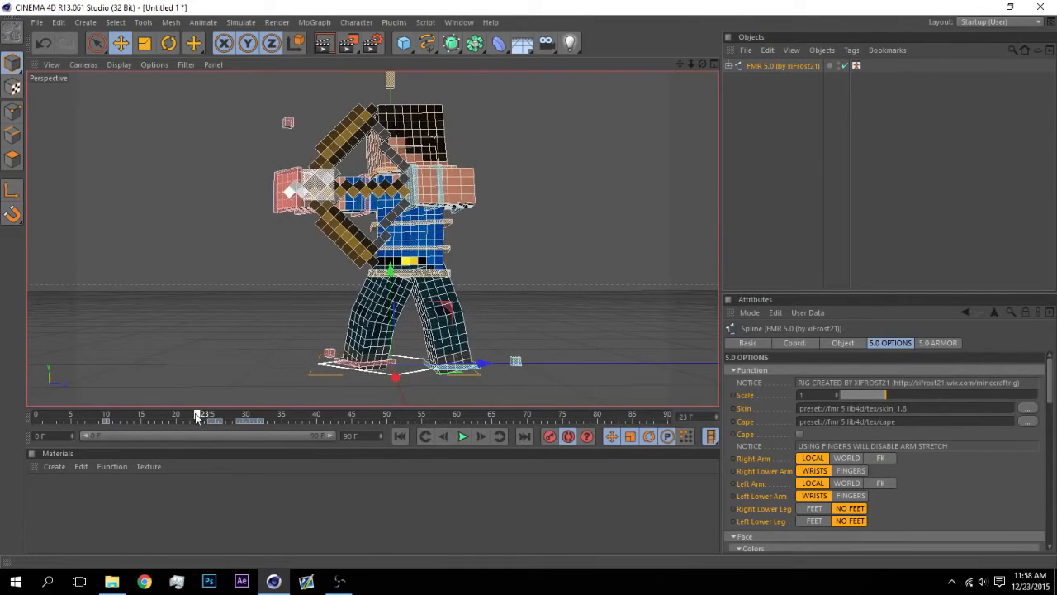
pyautogui.moveTo(1055, 378); pyautogui.dragTo(1053, 537)
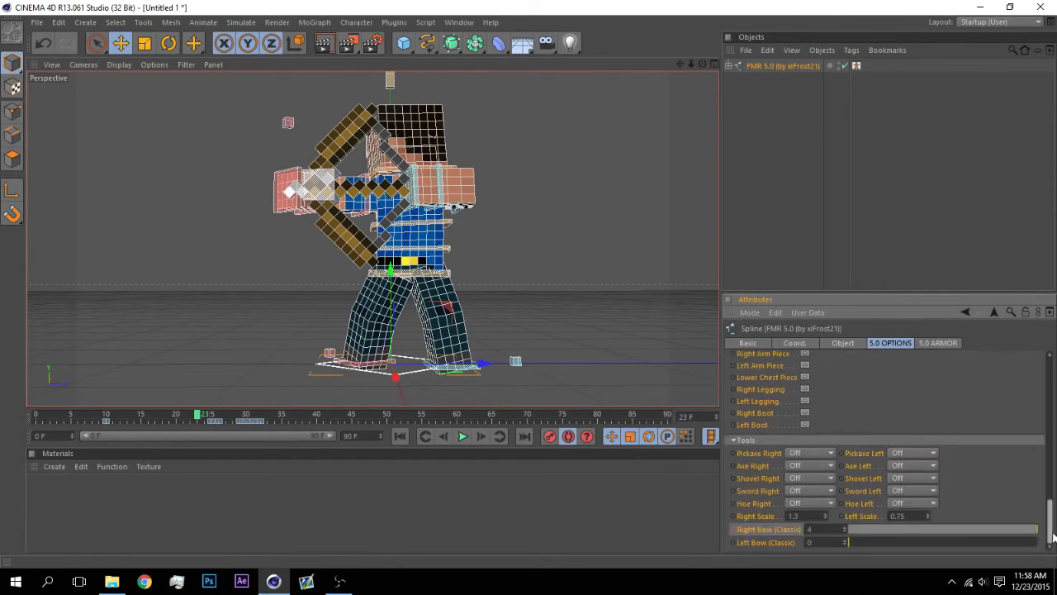
pyautogui.click(480, 438)
pyautogui.click(479, 438)
pyautogui.click(480, 438)
pyautogui.click(479, 439)
# Step: Play the animation again and check the shot from other viewing angles
pyautogui.click(518, 365)
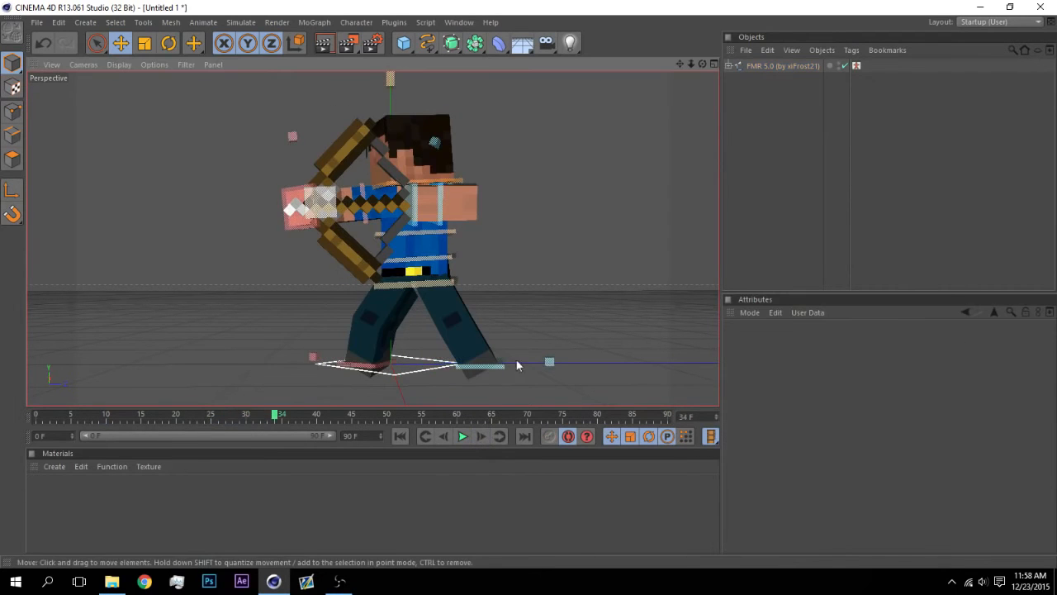
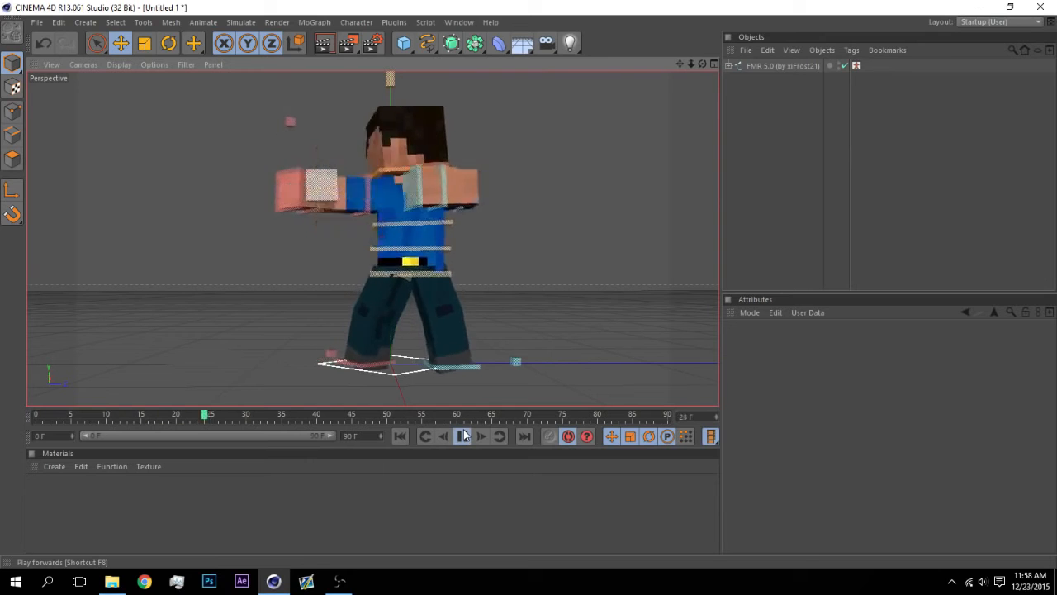
pyautogui.moveTo(702, 65); pyautogui.dragTo(256, 61)
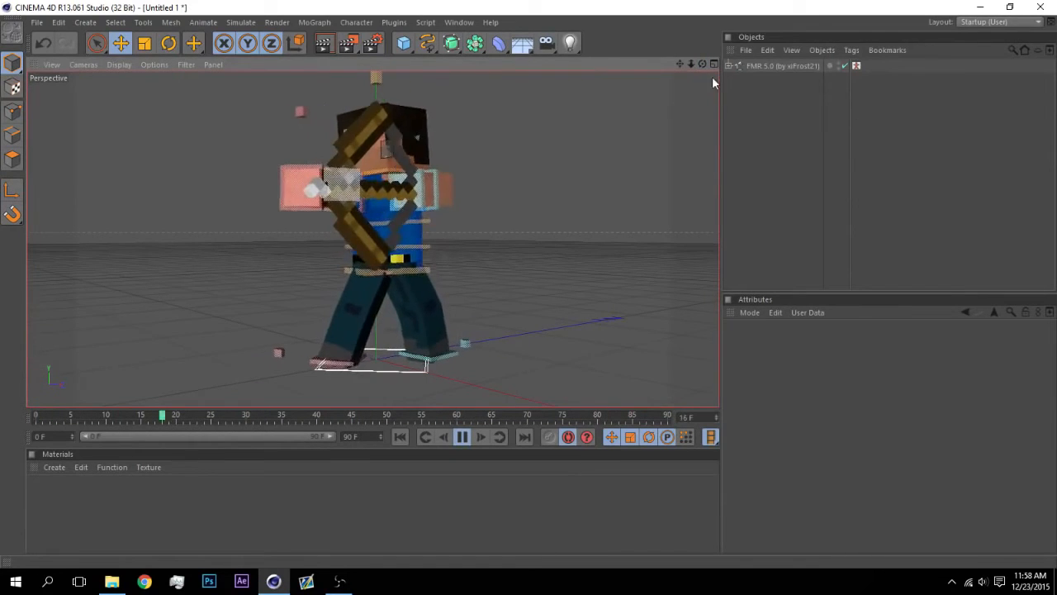
pyautogui.moveTo(703, 65); pyautogui.dragTo(574, 59)
pyautogui.moveTo(702, 63); pyautogui.dragTo(793, 87)
# Step: Open the items.lib4d preset library from the Minecraft Things folder
pyautogui.click(38, 22)
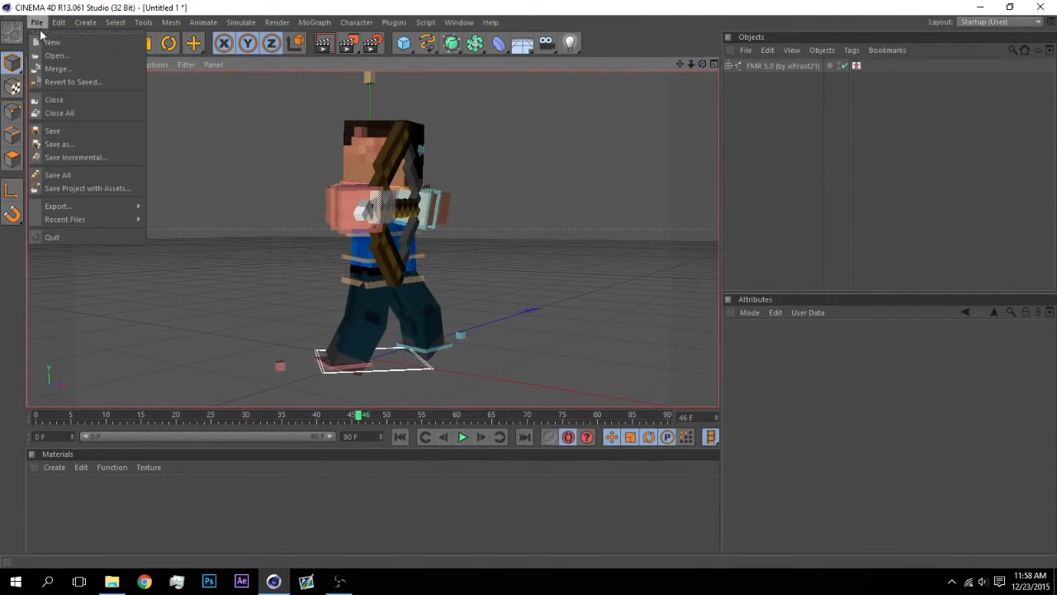
pyautogui.click(62, 50)
pyautogui.scroll(-1, 469, 128)
pyautogui.scroll(1, 465, 124)
pyautogui.click(75, 166)
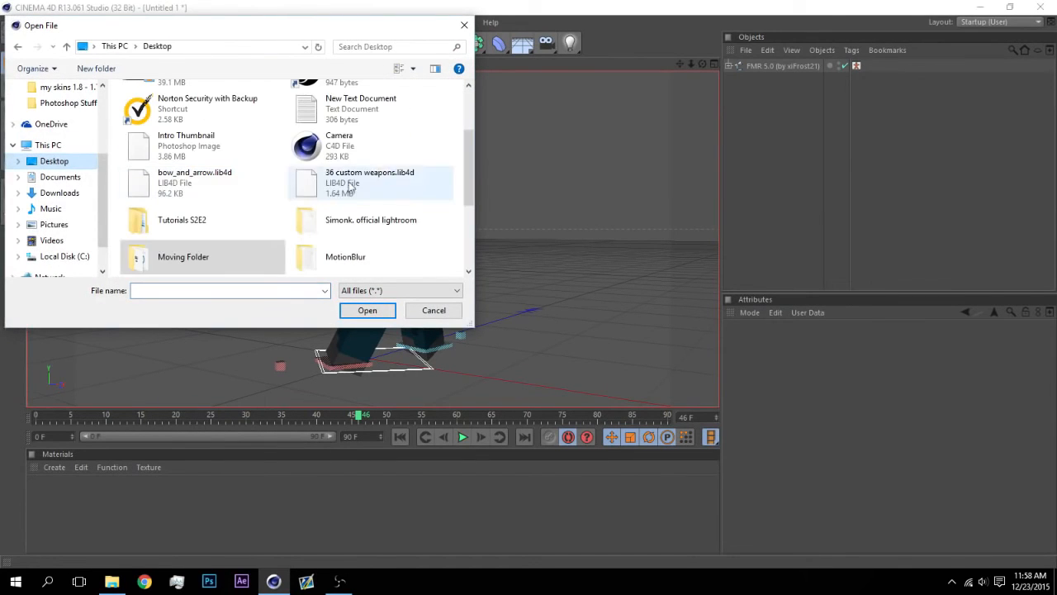
pyautogui.moveTo(465, 161); pyautogui.dragTo(467, 207)
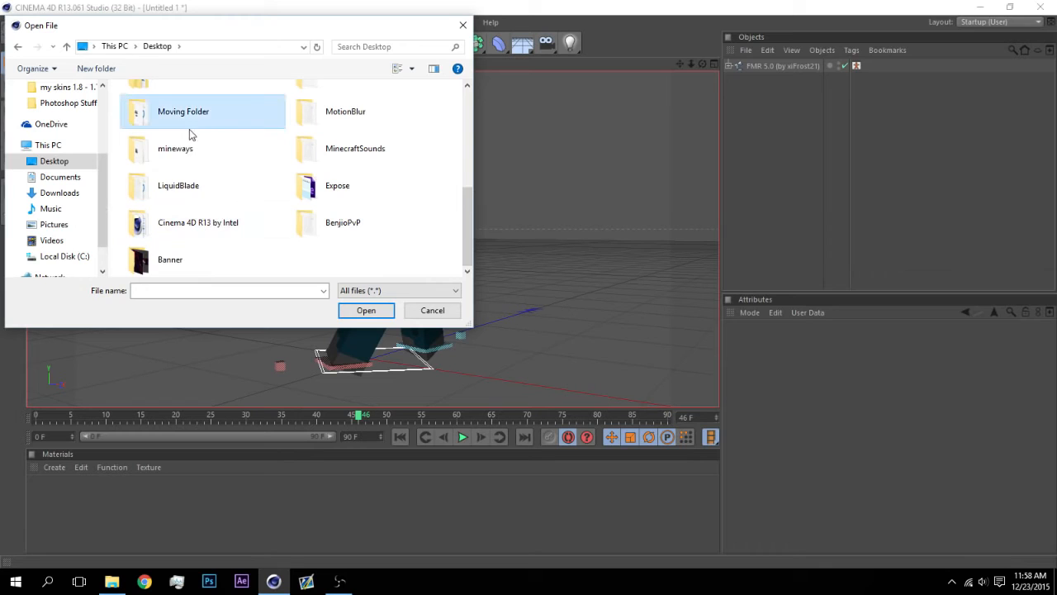
pyautogui.doubleClick(194, 132)
pyautogui.doubleClick(215, 123)
pyautogui.doubleClick(184, 108)
pyautogui.scroll(-1, 312, 192)
pyautogui.doubleClick(312, 175)
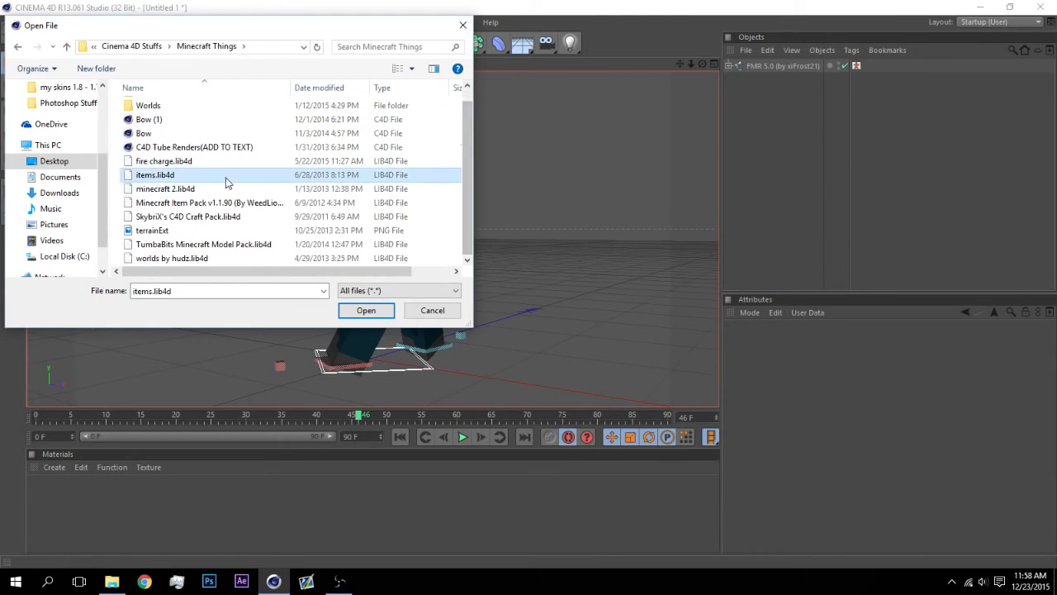
# Step: Add the Arrow model from the Items presets to the scene and minimize the Content Browser
pyautogui.moveTo(1052, 295); pyautogui.dragTo(1039, 155)
pyautogui.click(973, 93)
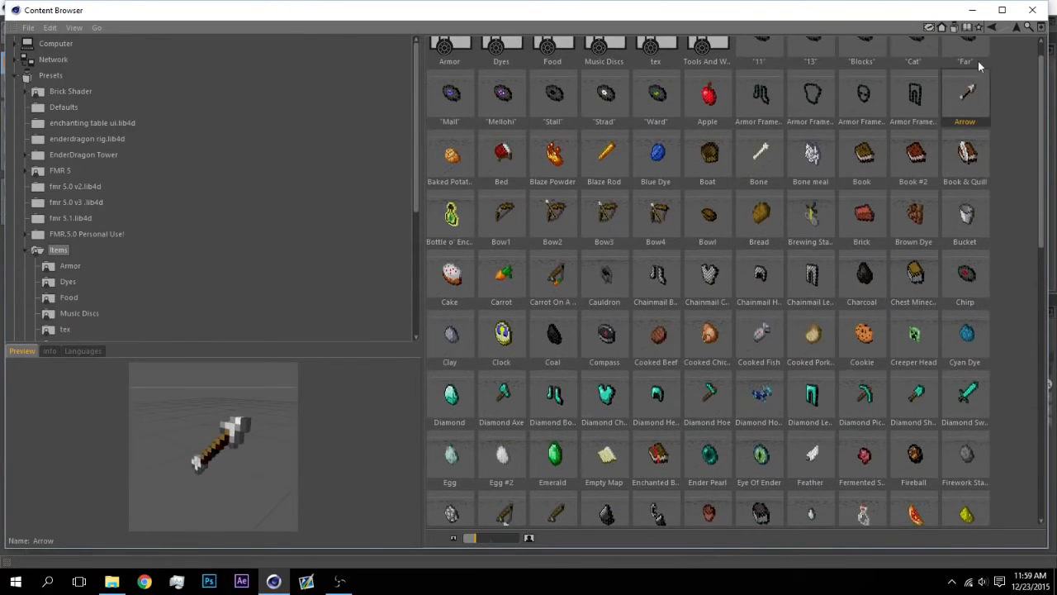
pyautogui.click(973, 10)
# Step: Move the arrow down next to the rig's bow and delete its keyframe at frame 0
pyautogui.moveTo(692, 63); pyautogui.dragTo(661, 75)
pyautogui.moveTo(583, 257); pyautogui.dragTo(577, 352)
pyautogui.moveTo(702, 63); pyautogui.dragTo(699, 93)
pyautogui.moveTo(677, 145); pyautogui.dragTo(525, 175)
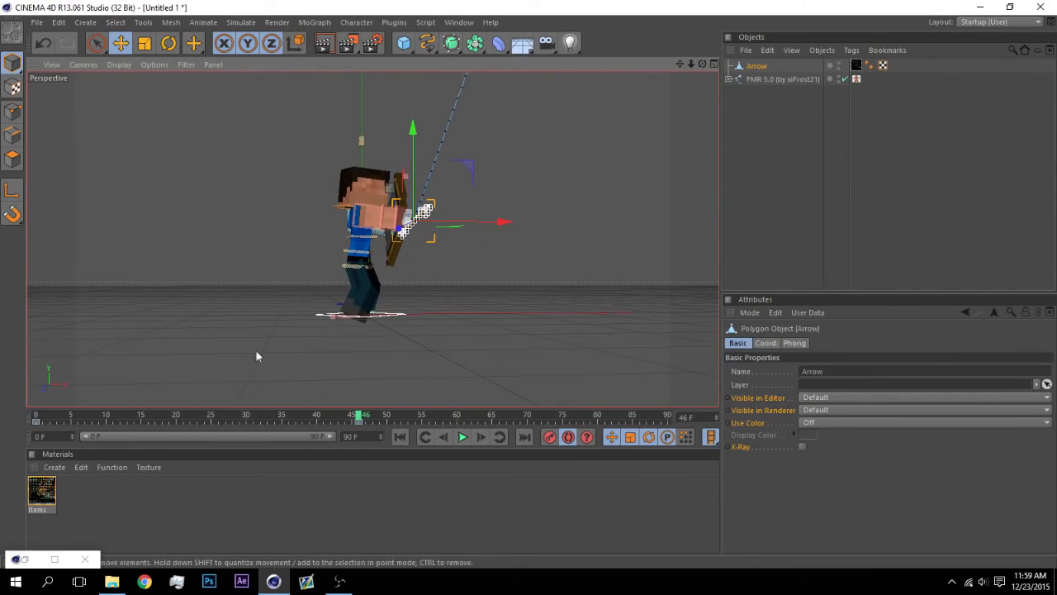
pyautogui.click(38, 422)
pyautogui.press('Delete')
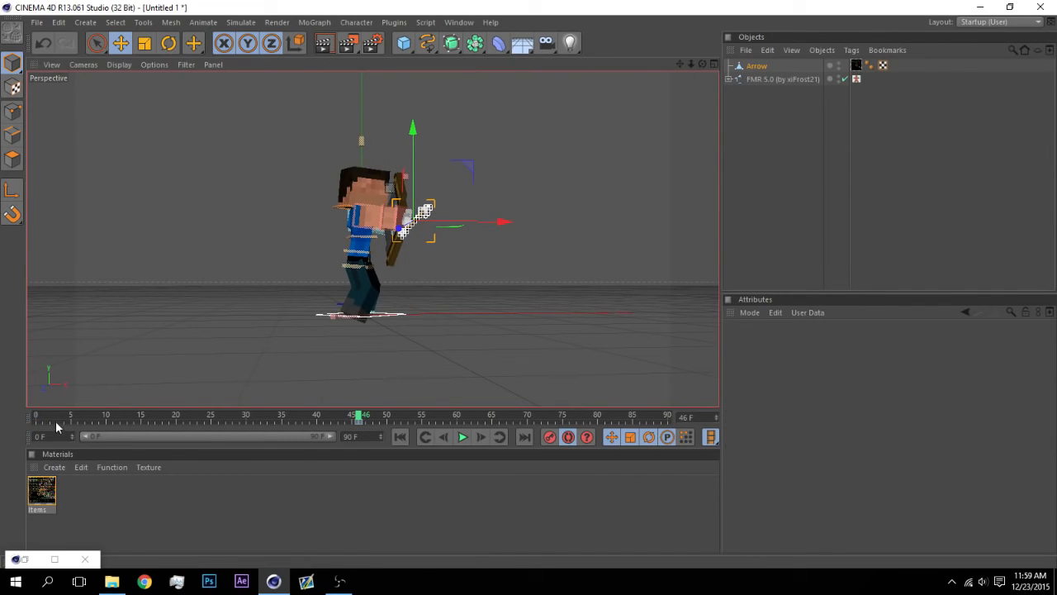
# Step: Set the arrow's scale to 1.3 on all three axes and move its keyframe from frame 46 to frame 0
pyautogui.click(145, 43)
pyautogui.click(757, 66)
pyautogui.click(766, 343)
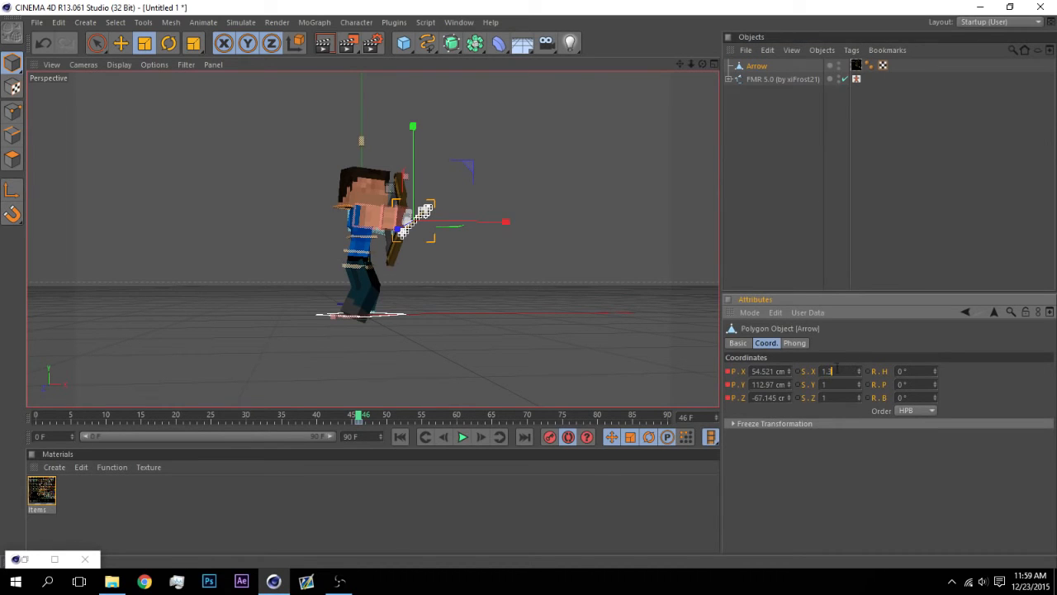
pyautogui.press('Tab')
pyautogui.write('1.3')
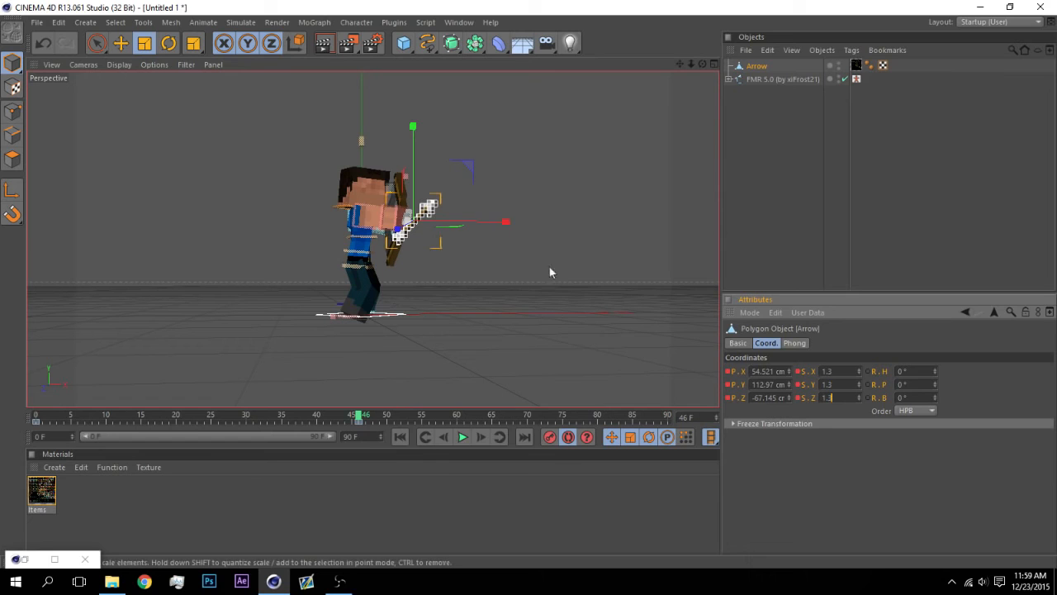
pyautogui.click(360, 427)
pyautogui.click(35, 419)
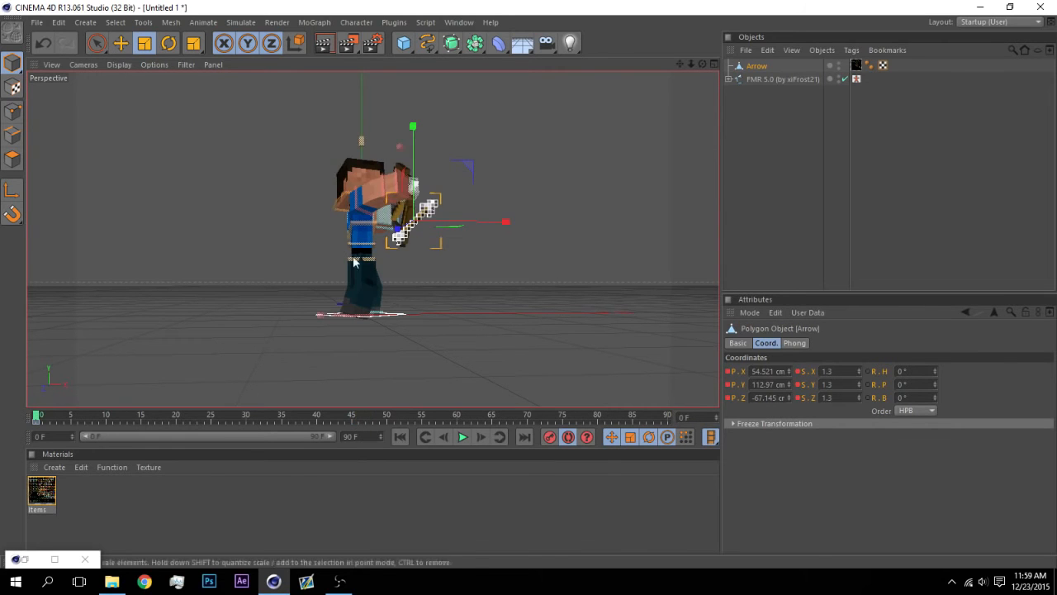
# Step: Move the arrow to the bow at frame 0 and rotate it to about -78.4° heading and 23.8° bank
pyautogui.moveTo(703, 64); pyautogui.dragTo(669, 61)
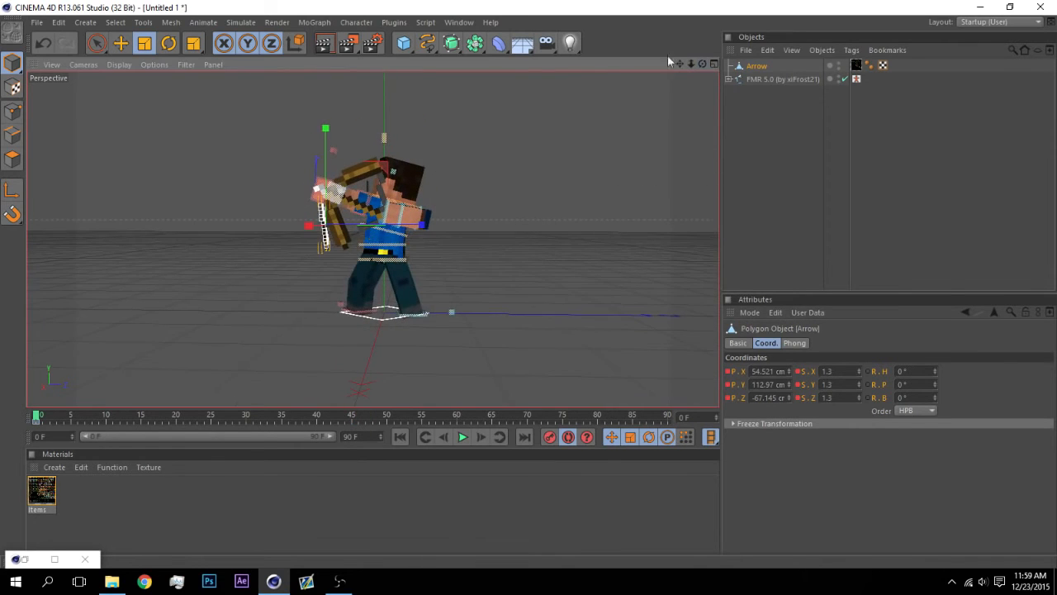
pyautogui.click(121, 42)
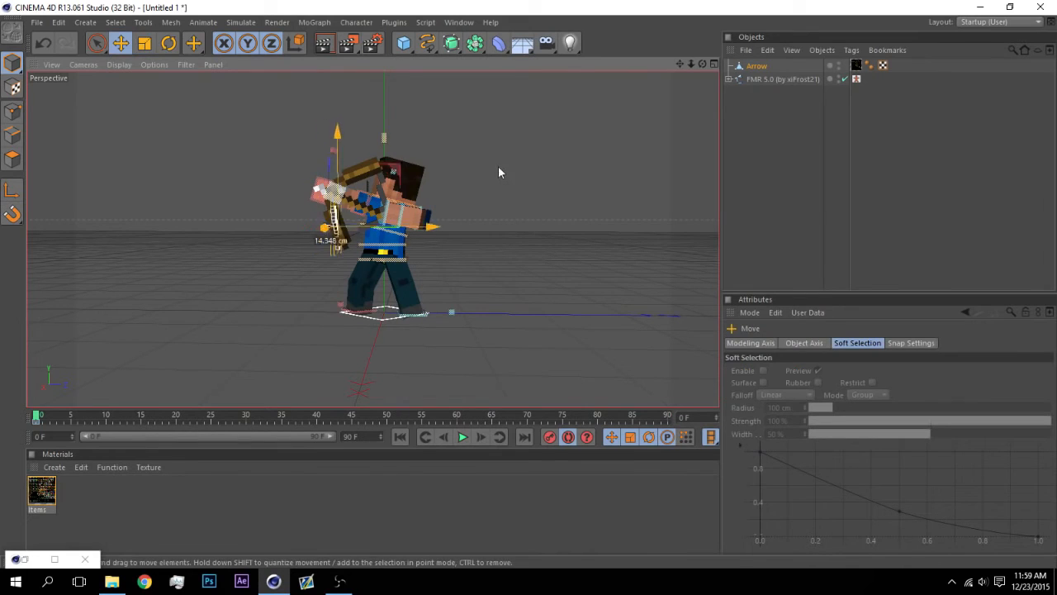
pyautogui.moveTo(680, 63); pyautogui.dragTo(696, 97)
pyautogui.moveTo(692, 63); pyautogui.dragTo(760, 64)
pyautogui.click(170, 44)
pyautogui.moveTo(395, 257); pyautogui.dragTo(270, 260)
pyautogui.moveTo(388, 205); pyautogui.dragTo(366, 195)
# Step: Set the arrow's scale to 1.7 on all three axes and shift it up over the bow's nocked arrow
pyautogui.click(749, 69)
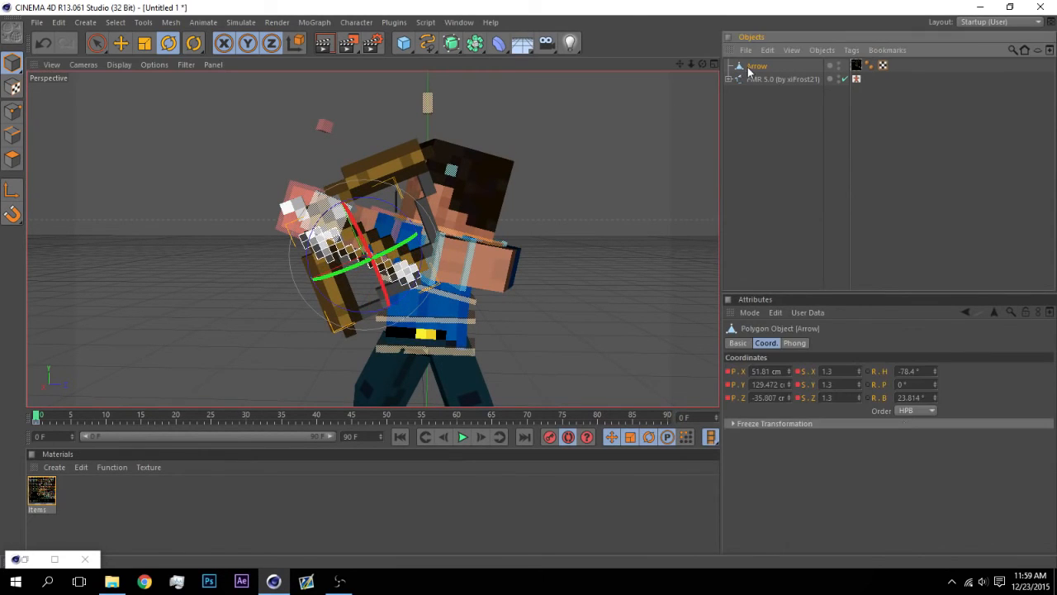
pyautogui.click(836, 372)
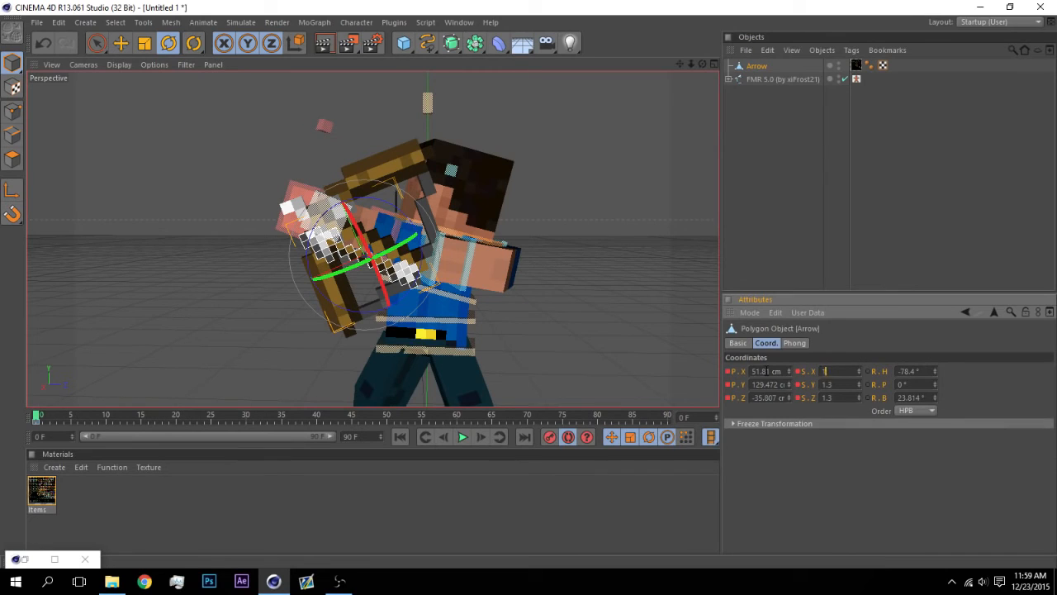
pyautogui.write('1.7')
pyautogui.press('Return')
pyautogui.click(837, 212)
pyautogui.click(312, 240)
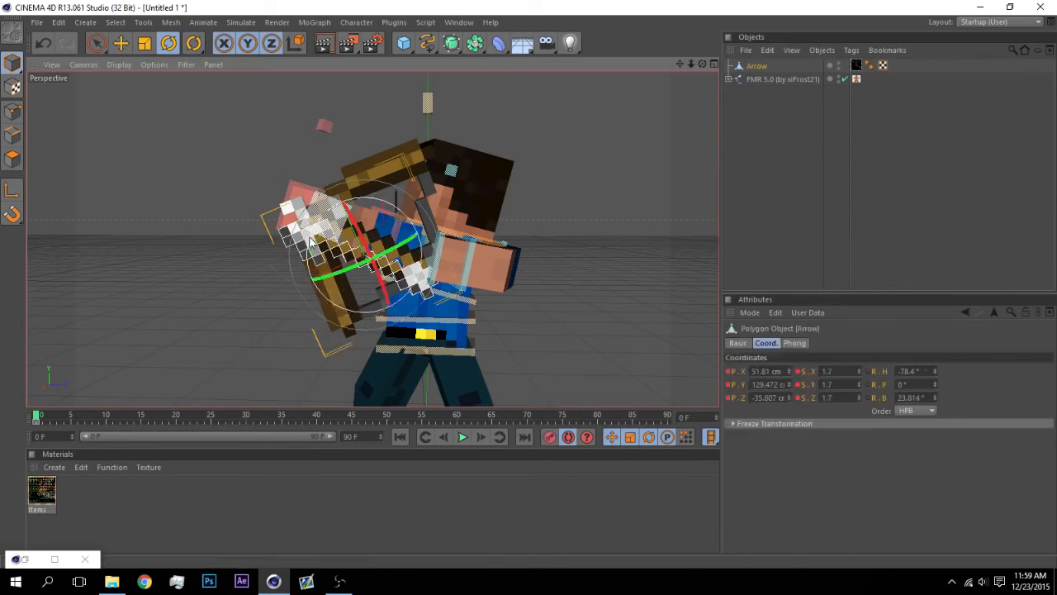
pyautogui.click(121, 46)
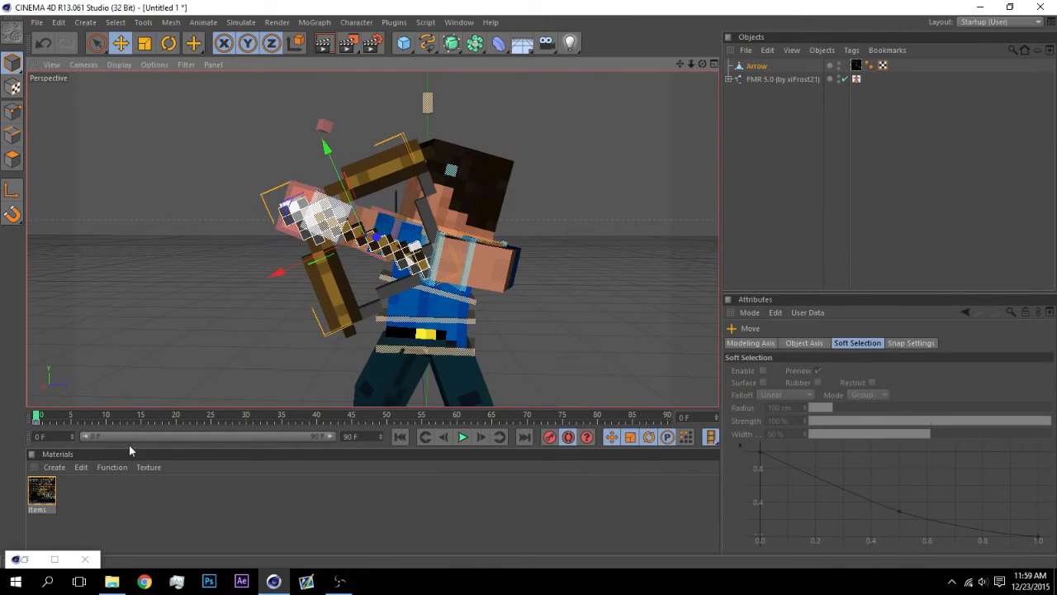
# Step: At frame 25, rotate the arrow level with about 44.1° bank and move it out in front of the bow hand
pyautogui.moveTo(75, 422); pyautogui.dragTo(214, 424)
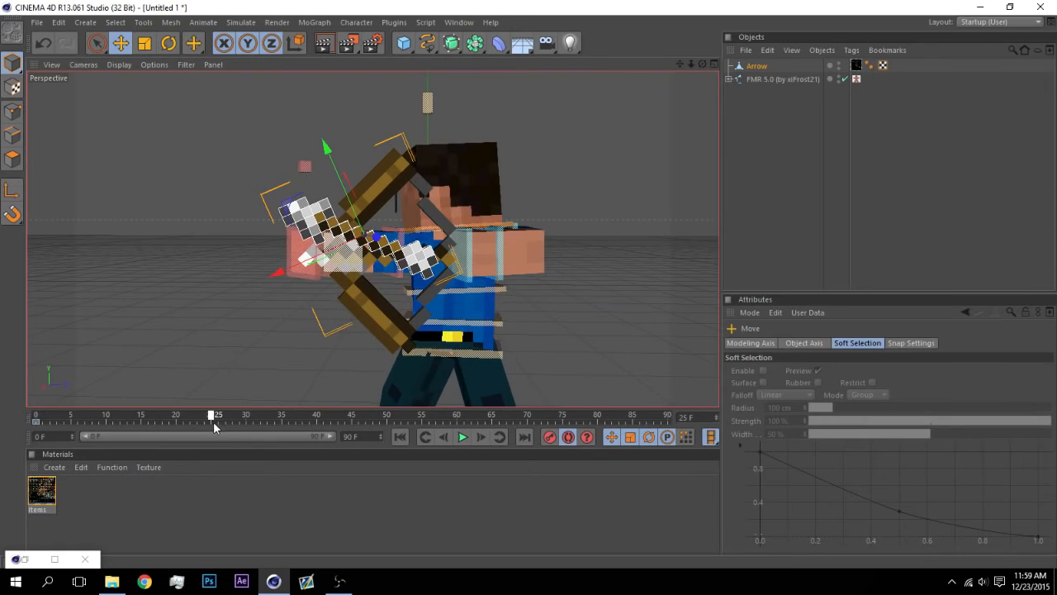
pyautogui.click(167, 44)
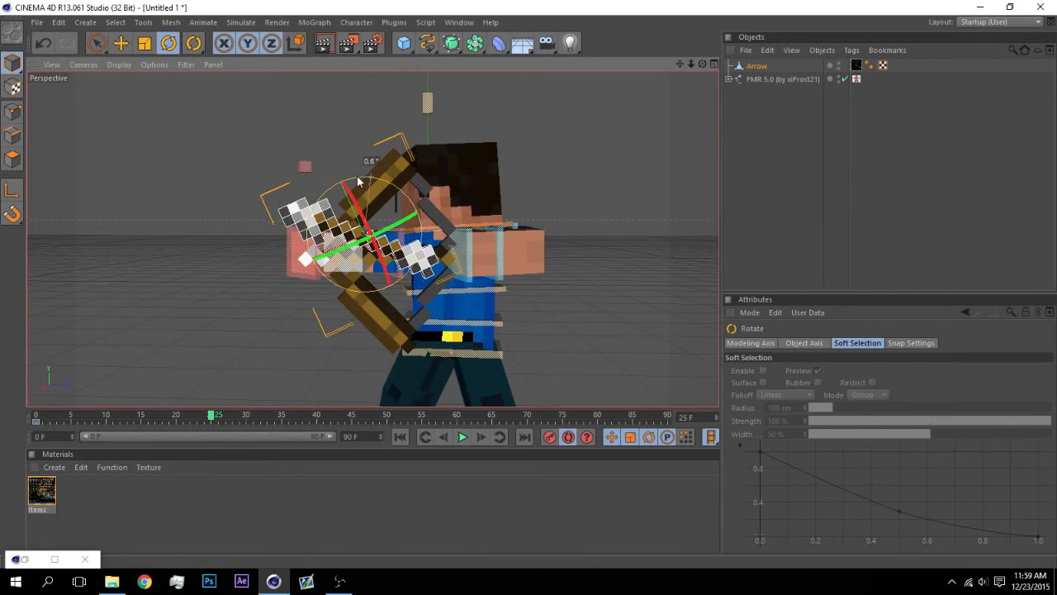
pyautogui.click(123, 44)
pyautogui.moveTo(596, 270); pyautogui.dragTo(576, 292)
pyautogui.moveTo(703, 64); pyautogui.dragTo(703, 167)
pyautogui.moveTo(623, 279); pyautogui.dragTo(510, 285)
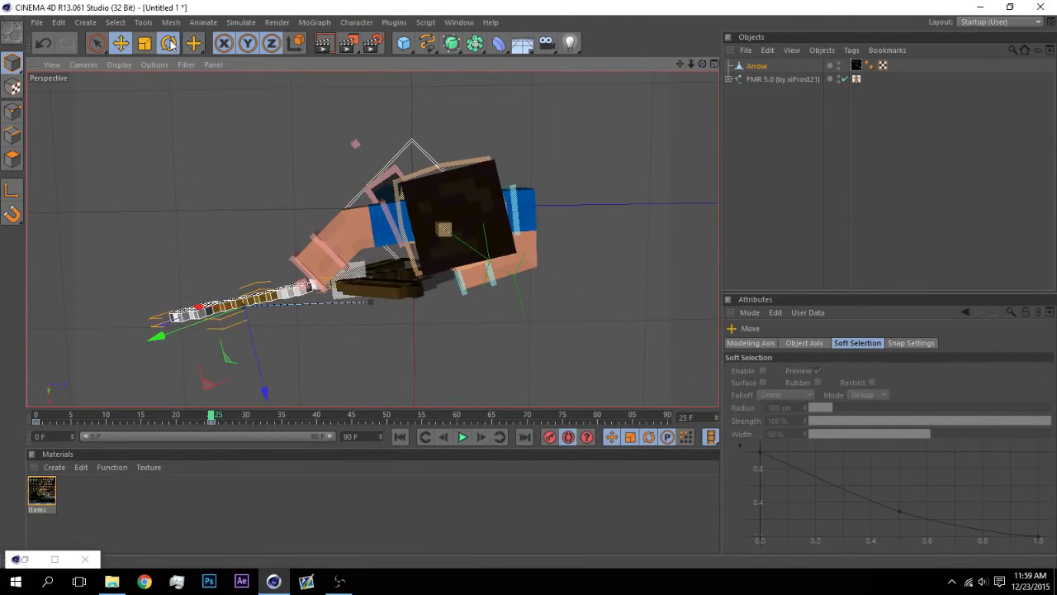
# Step: Align the arrow with the bow at about -84.3° heading at frame 25 and delete its keyframe at frame 0
pyautogui.click(170, 44)
pyautogui.click(123, 44)
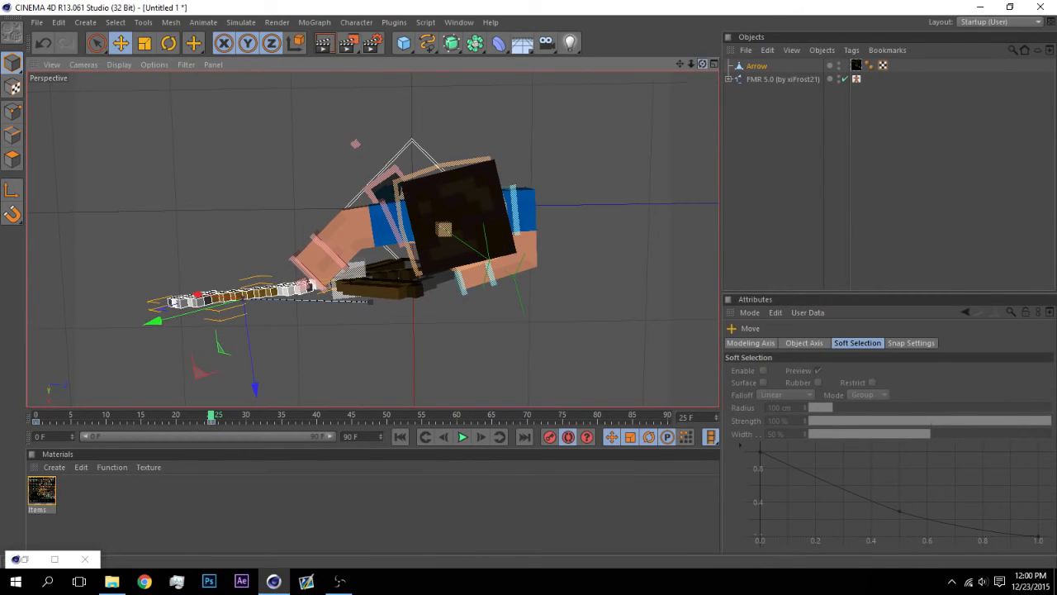
pyautogui.moveTo(703, 64); pyautogui.dragTo(704, 51)
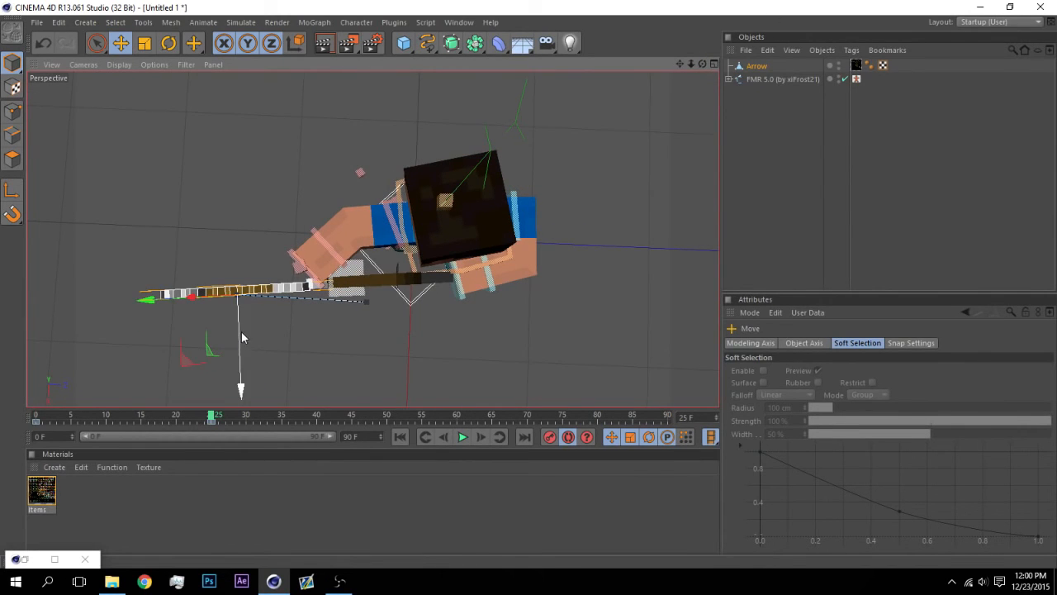
pyautogui.click(36, 423)
pyautogui.press('Delete')
pyautogui.moveTo(188, 421); pyautogui.dragTo(210, 521)
pyautogui.moveTo(702, 64); pyautogui.dragTo(685, 83)
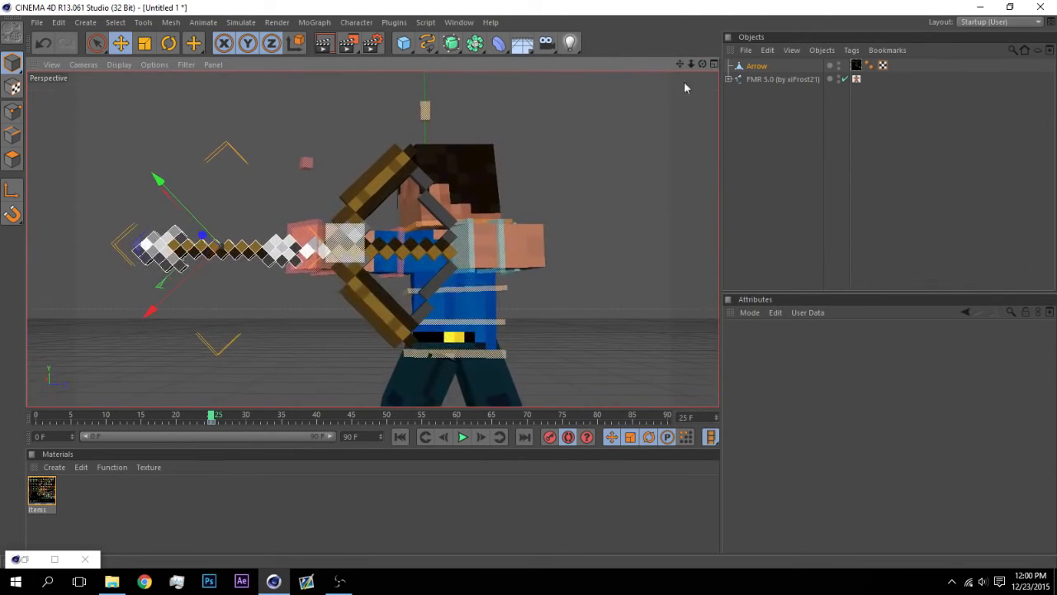
# Step: Record the arrow at frame 26 and keyframe its editor and renderer visibility as On there
pyautogui.click(483, 438)
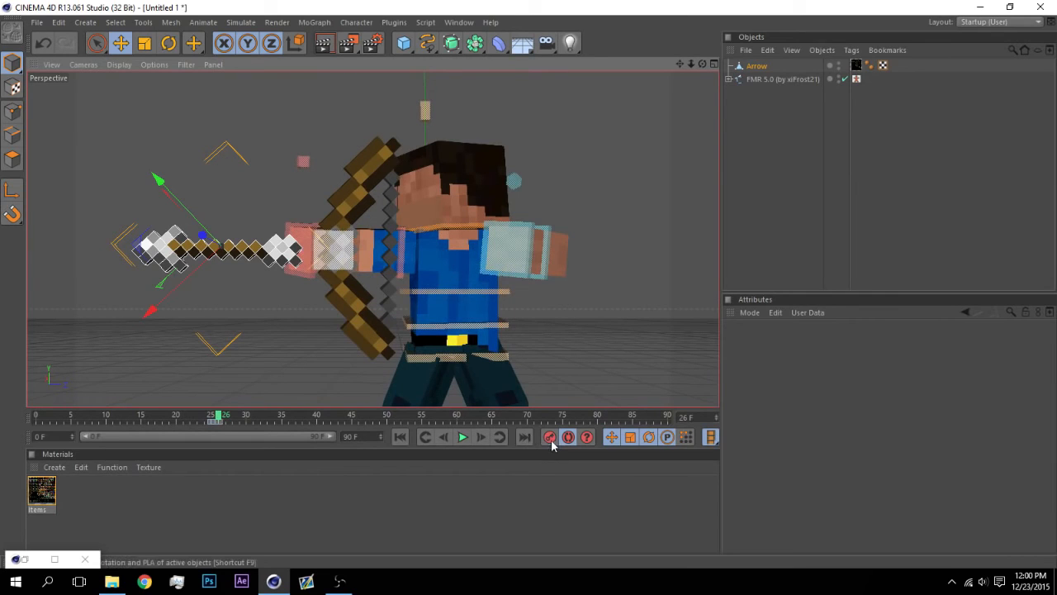
pyautogui.click(756, 67)
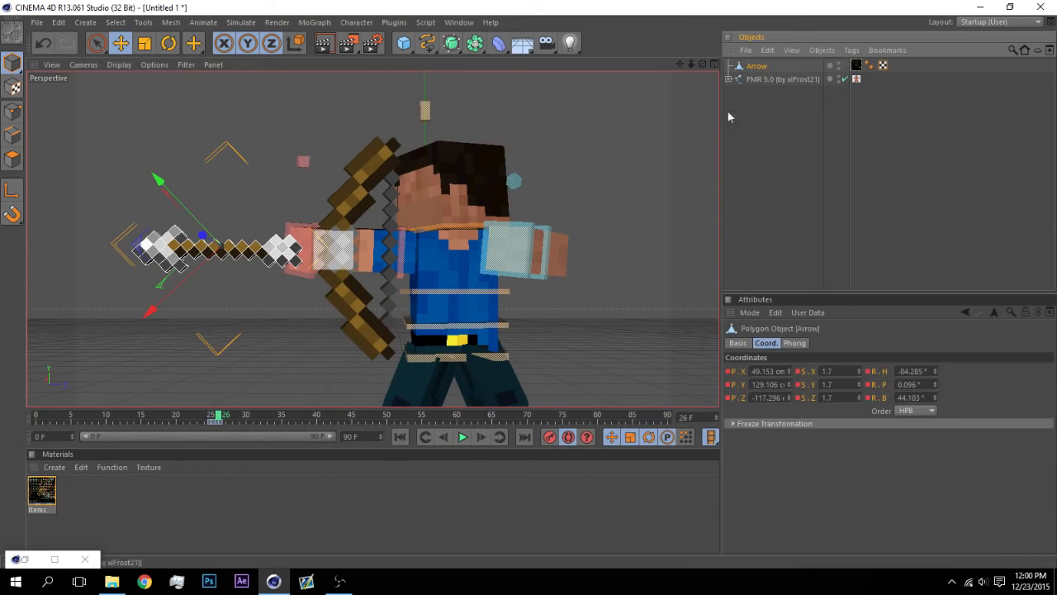
pyautogui.click(739, 343)
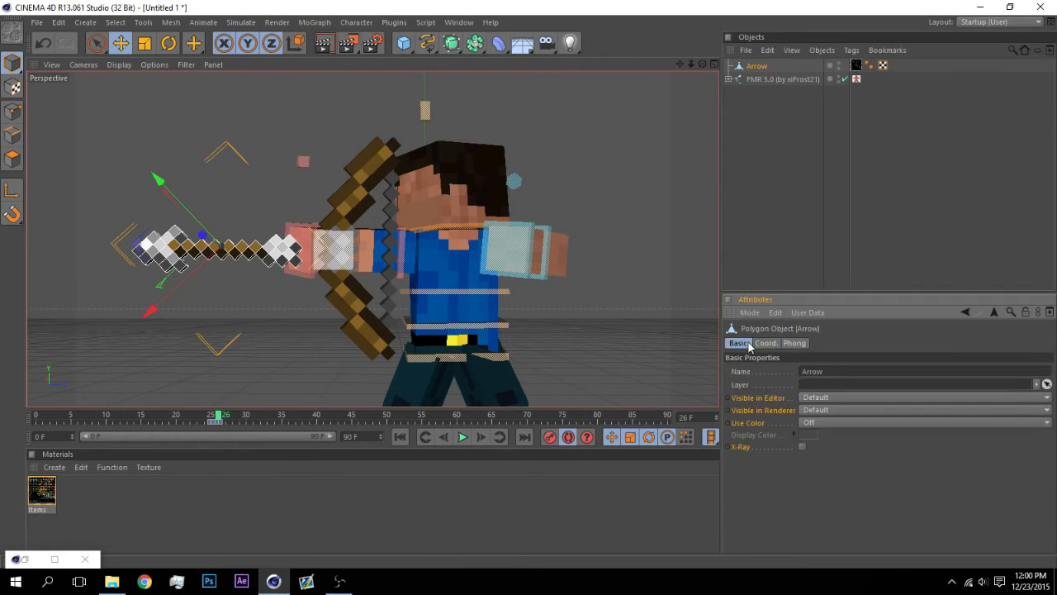
pyautogui.click(810, 398)
pyautogui.click(813, 423)
pyautogui.click(815, 409)
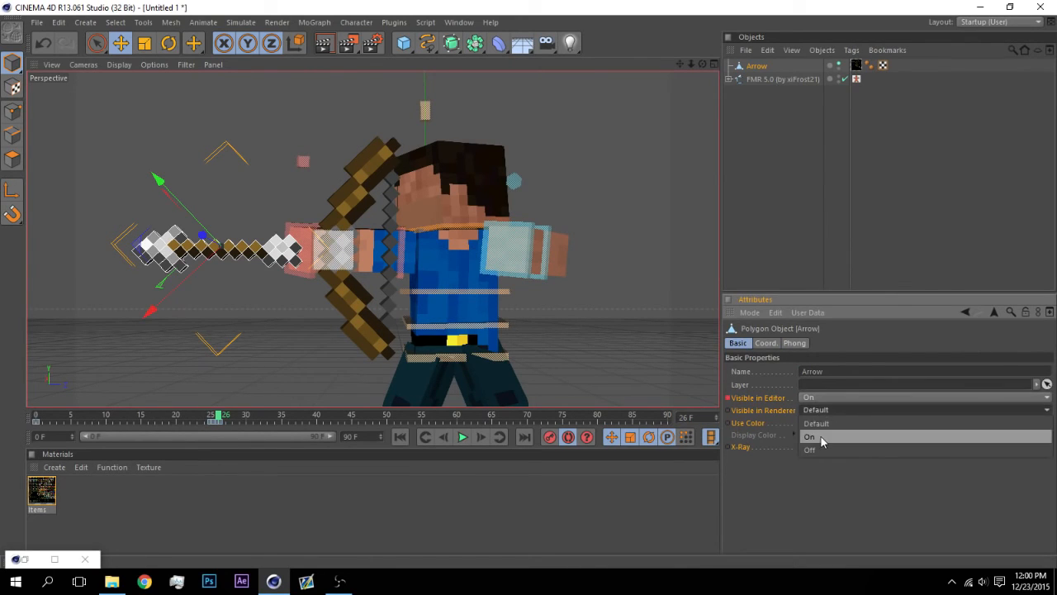
pyautogui.click(820, 438)
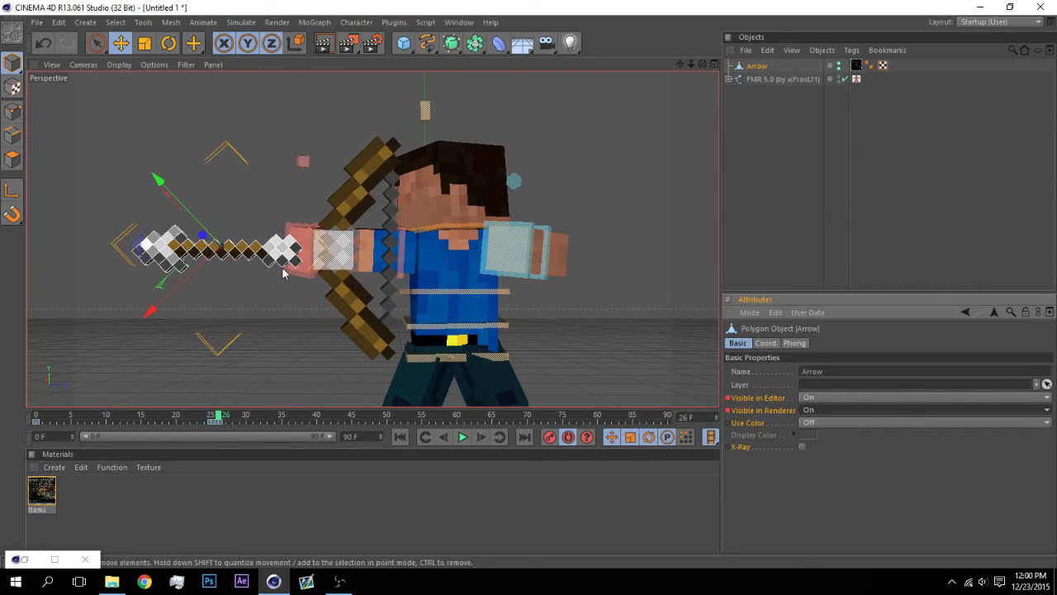
# Step: Keyframe the arrow's editor and renderer visibility as Off at frame 25 and remove its stray keyframe at frame 0
pyautogui.click(811, 399)
pyautogui.click(811, 437)
pyautogui.click(820, 412)
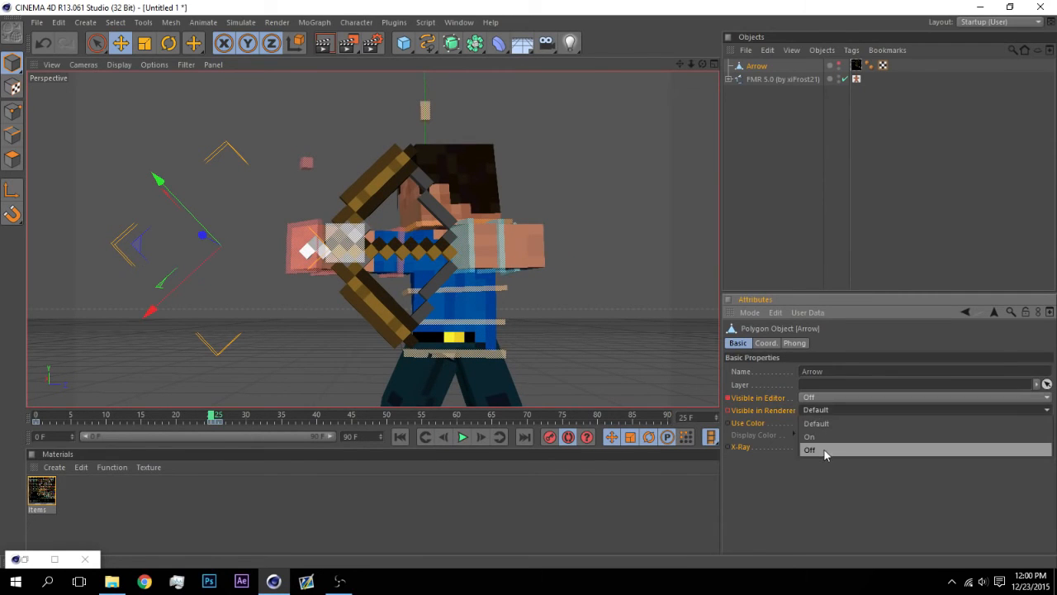
pyautogui.click(810, 449)
pyautogui.click(36, 426)
pyautogui.click(272, 372)
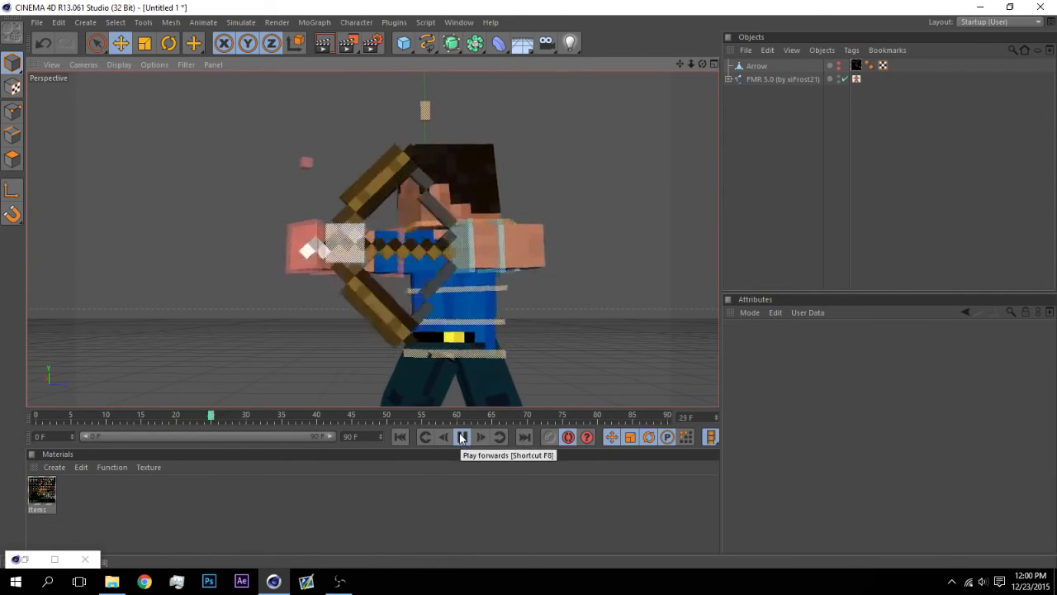
# Step: Play the animation to check the arrow's appearance, and move the arrow far out in front of the archer at frame 35
pyautogui.click(461, 438)
pyautogui.click(240, 250)
pyautogui.moveTo(289, 421)
pyautogui.mouseDown()
pyautogui.moveTo(200, 427)
pyautogui.moveTo(271, 401)
pyautogui.moveTo(271, 419)
pyautogui.moveTo(282, 418)
pyautogui.mouseUp()
pyautogui.moveTo(680, 64); pyautogui.dragTo(925, 69)
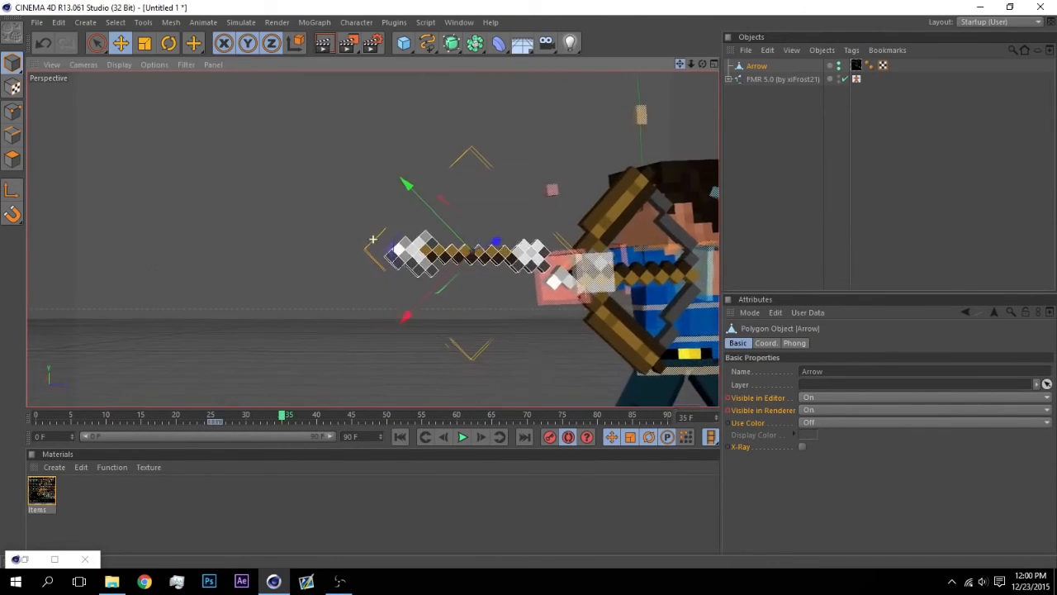
pyautogui.moveTo(583, 230); pyautogui.dragTo(351, 231)
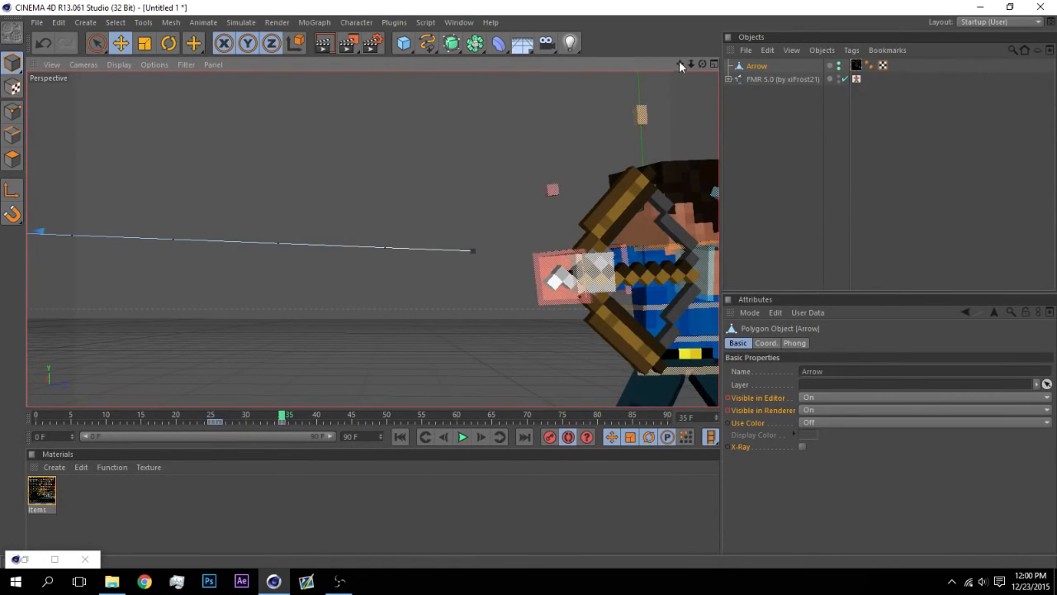
pyautogui.moveTo(681, 64); pyautogui.dragTo(941, 47)
pyautogui.moveTo(544, 139); pyautogui.dragTo(497, 157)
pyautogui.moveTo(700, 66); pyautogui.dragTo(665, 73)
pyautogui.moveTo(524, 148); pyautogui.dragTo(517, 141)
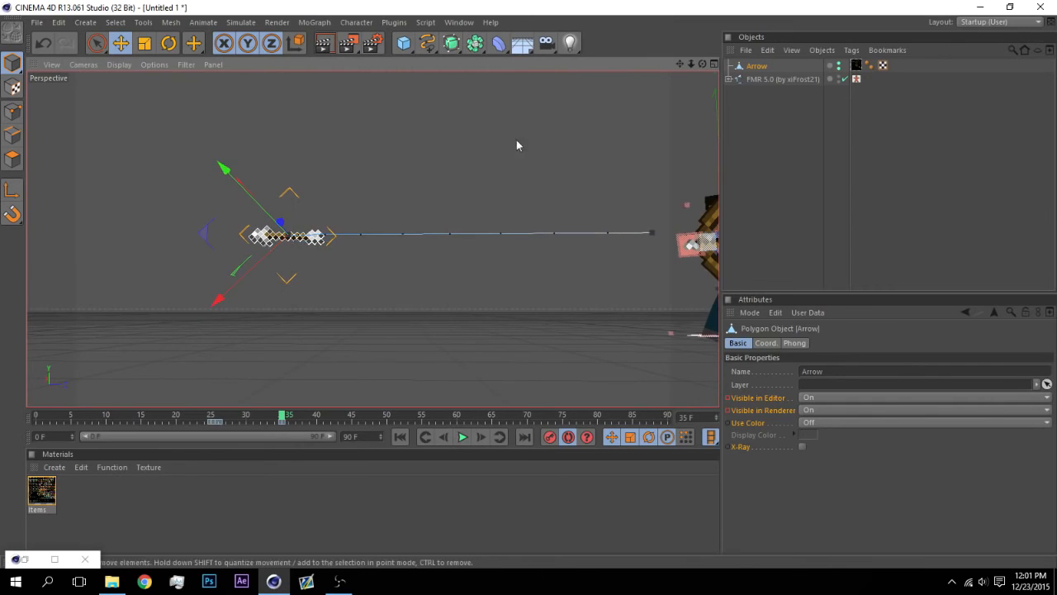
# Step: Tilt the arrow's tip slightly downward at frame 35 and raise the arrow at frame 30 to arc its flight path
pyautogui.click(169, 43)
pyautogui.moveTo(302, 176); pyautogui.dragTo(291, 180)
pyautogui.click(121, 43)
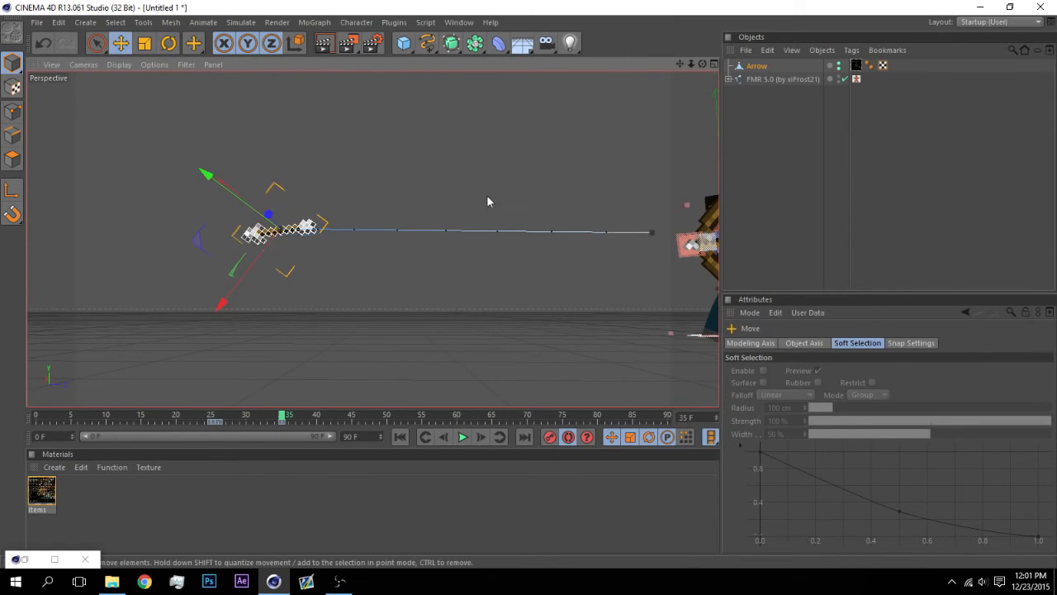
pyautogui.moveTo(281, 413); pyautogui.dragTo(218, 421)
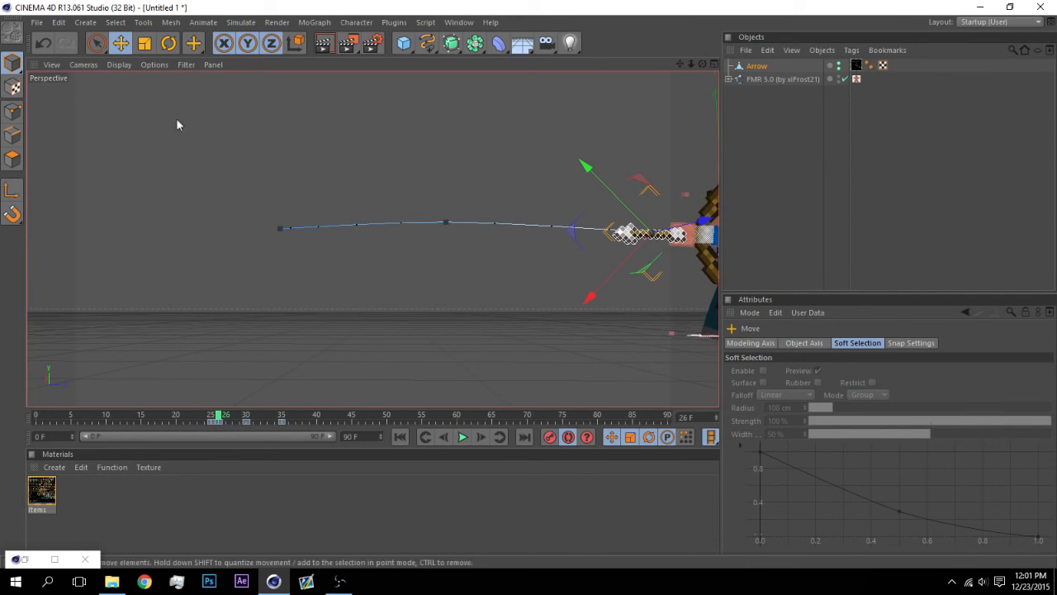
# Step: Tilt the arrow along its flight path at frames 26, 30 and 35, and lower it about 20 cm at frame 35
pyautogui.click(169, 43)
pyautogui.moveTo(602, 215); pyautogui.dragTo(605, 208)
pyautogui.click(246, 418)
pyautogui.moveTo(446, 163); pyautogui.dragTo(448, 167)
pyautogui.moveTo(245, 423); pyautogui.dragTo(280, 421)
pyautogui.moveTo(324, 191); pyautogui.dragTo(318, 183)
pyautogui.click(120, 43)
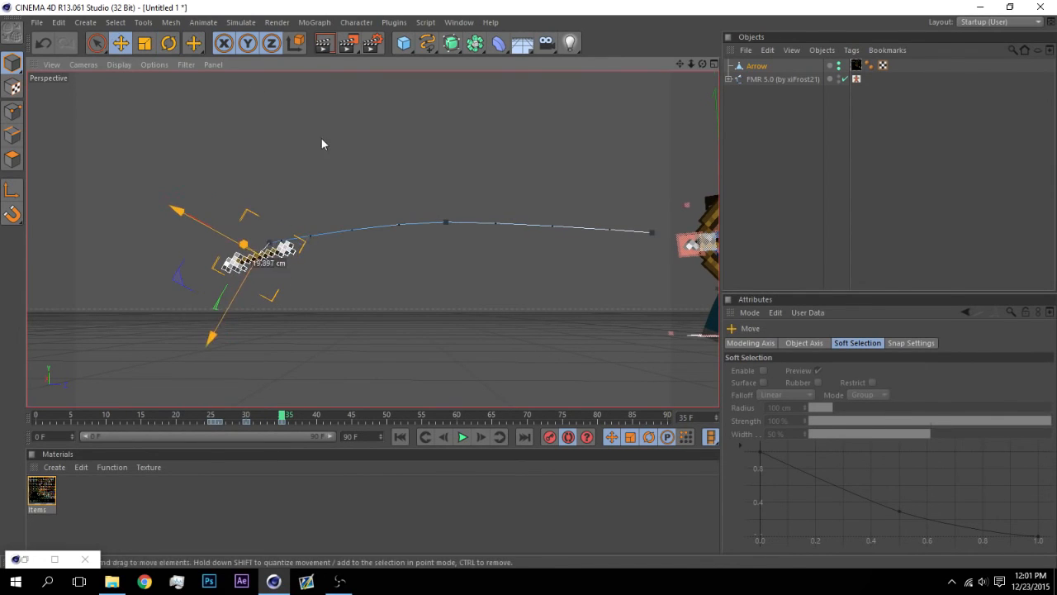
pyautogui.click(168, 43)
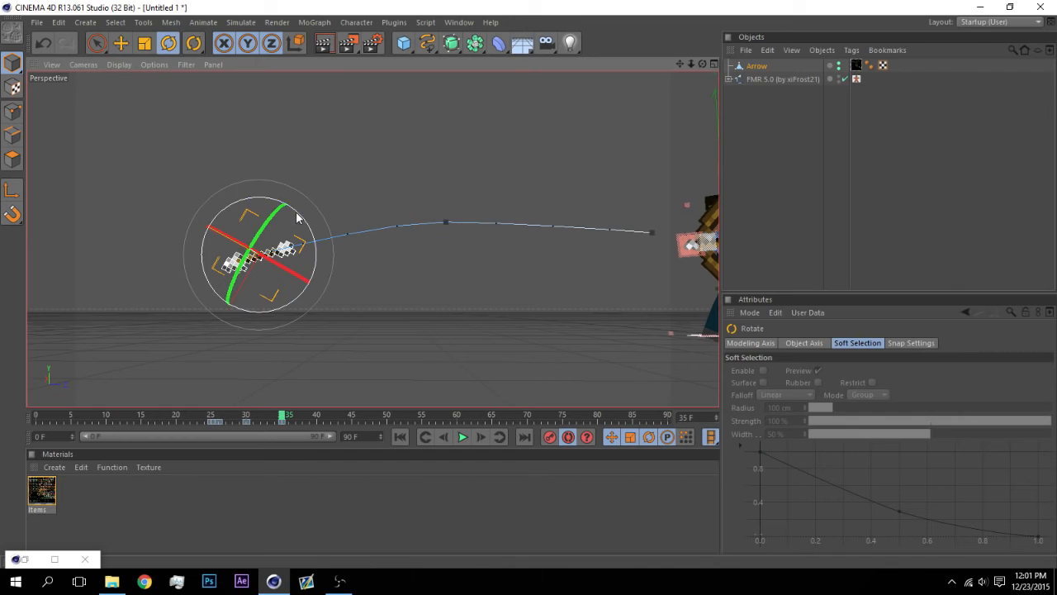
# Step: At frame 40, rotate the arrow steeply tip-down and move it down to the ground
pyautogui.moveTo(277, 418); pyautogui.dragTo(321, 423)
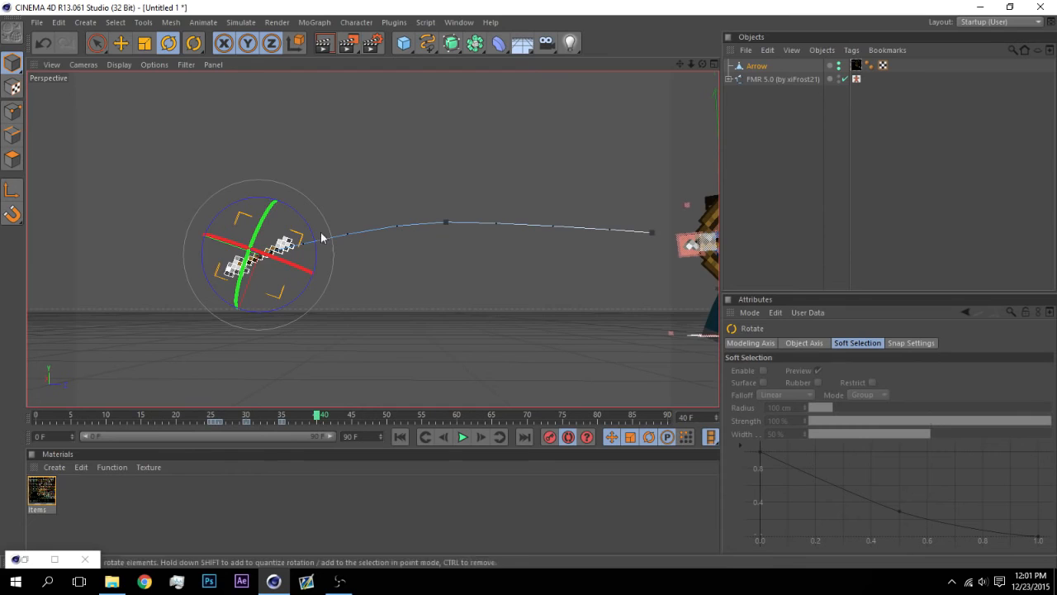
pyautogui.moveTo(298, 216); pyautogui.dragTo(254, 200)
pyautogui.click(120, 43)
pyautogui.moveTo(368, 178); pyautogui.dragTo(330, 220)
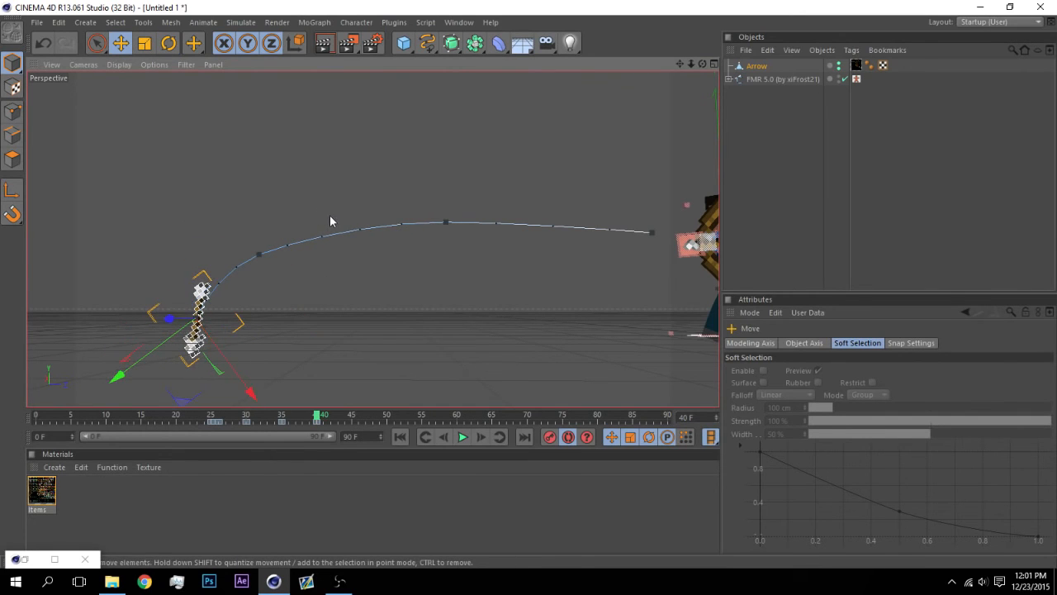
# Step: Shift the arrow's landing keyframe to frame 38 and place the landing point slightly farther from the archer
pyautogui.moveTo(317, 418)
pyautogui.mouseDown()
pyautogui.moveTo(267, 418)
pyautogui.moveTo(303, 420)
pyautogui.moveTo(299, 390)
pyautogui.moveTo(304, 413)
pyautogui.moveTo(285, 422)
pyautogui.moveTo(231, 417)
pyautogui.moveTo(319, 427)
pyautogui.mouseUp()
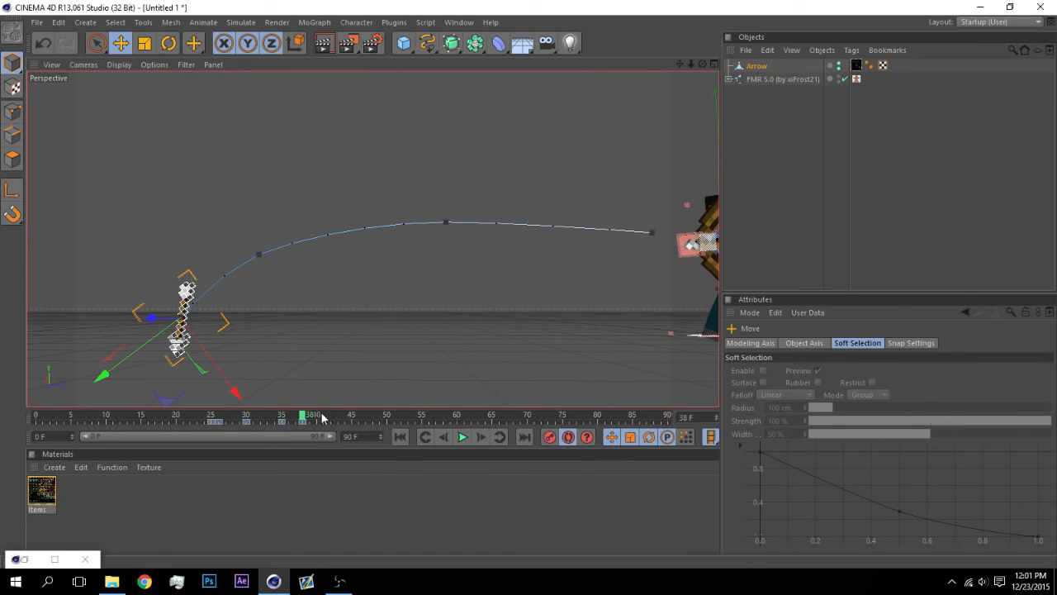
pyautogui.moveTo(324, 419)
pyautogui.mouseDown()
pyautogui.moveTo(300, 413)
pyautogui.moveTo(314, 418)
pyautogui.mouseUp()
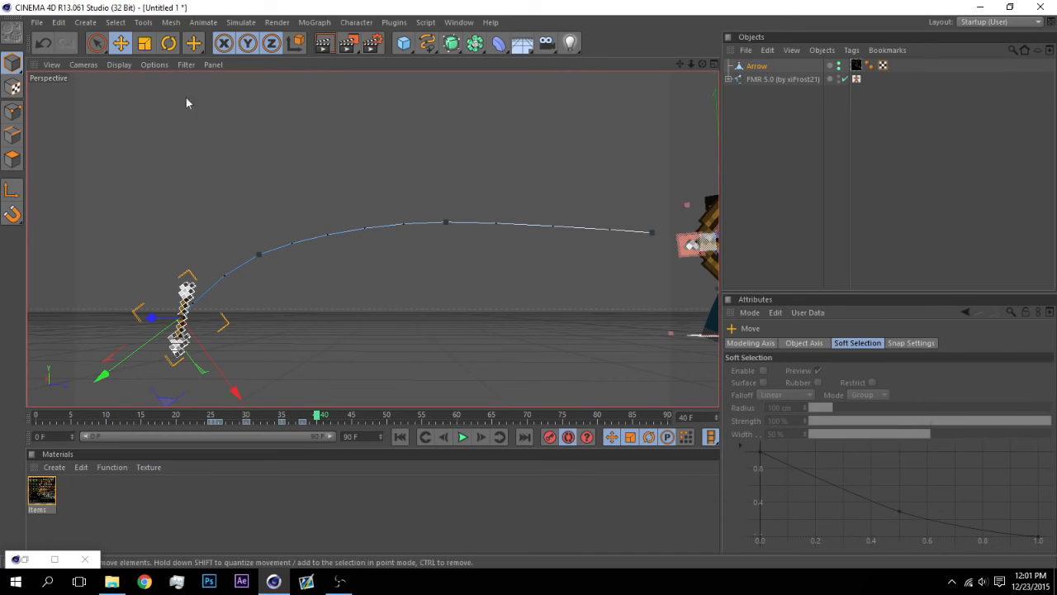
pyautogui.click(122, 43)
pyautogui.moveTo(238, 154); pyautogui.dragTo(219, 153)
pyautogui.click(220, 155)
# Step: Play the animation repeatedly from the start with the whole archer in view to examine the shot and arrow flight
pyautogui.click(400, 437)
pyautogui.click(463, 437)
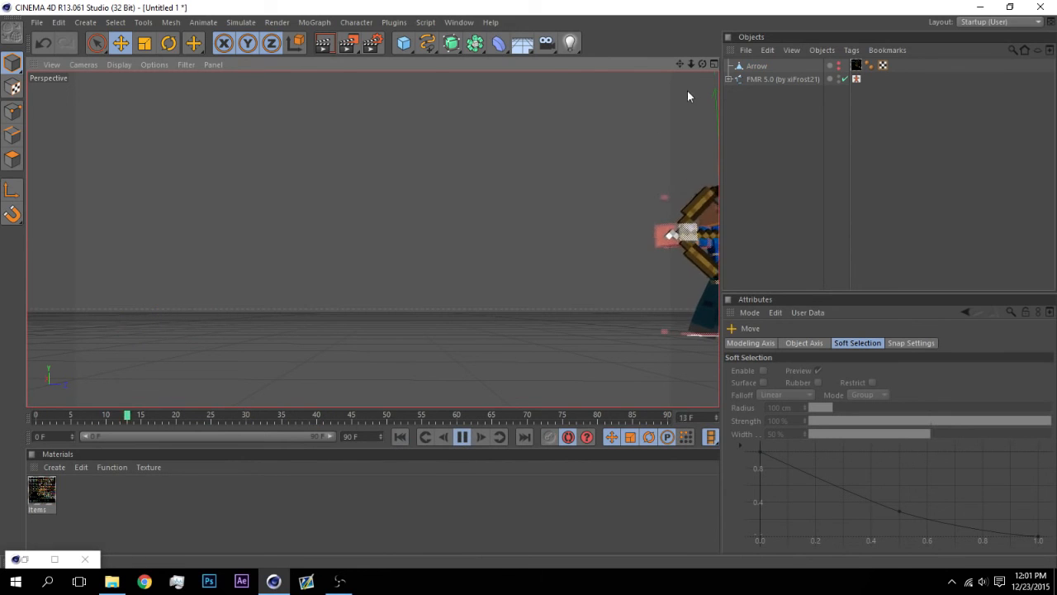
pyautogui.moveTo(694, 67); pyautogui.dragTo(704, 63)
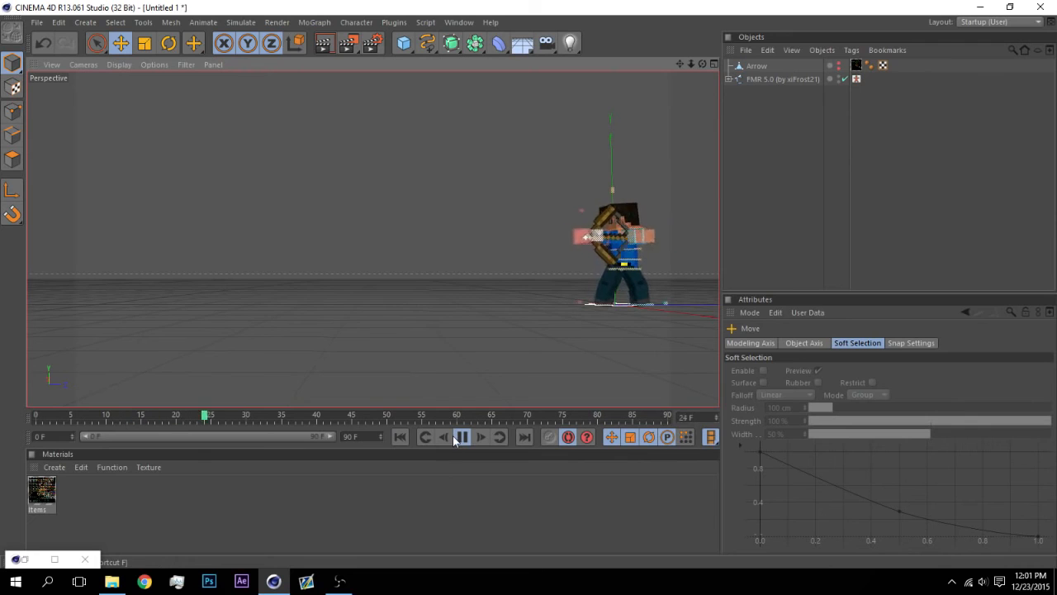
pyautogui.click(402, 437)
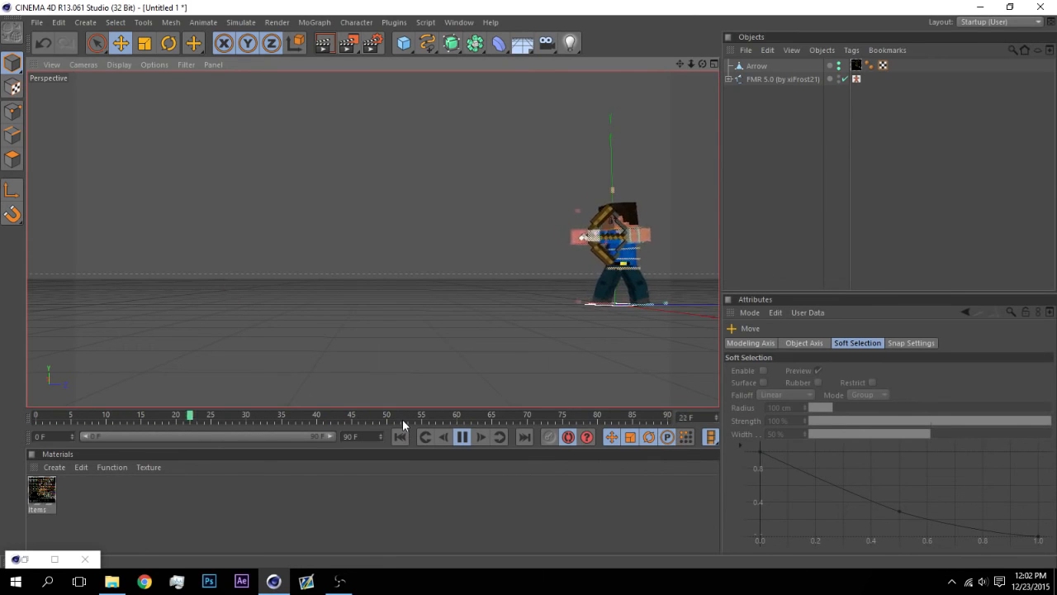
pyautogui.click(407, 436)
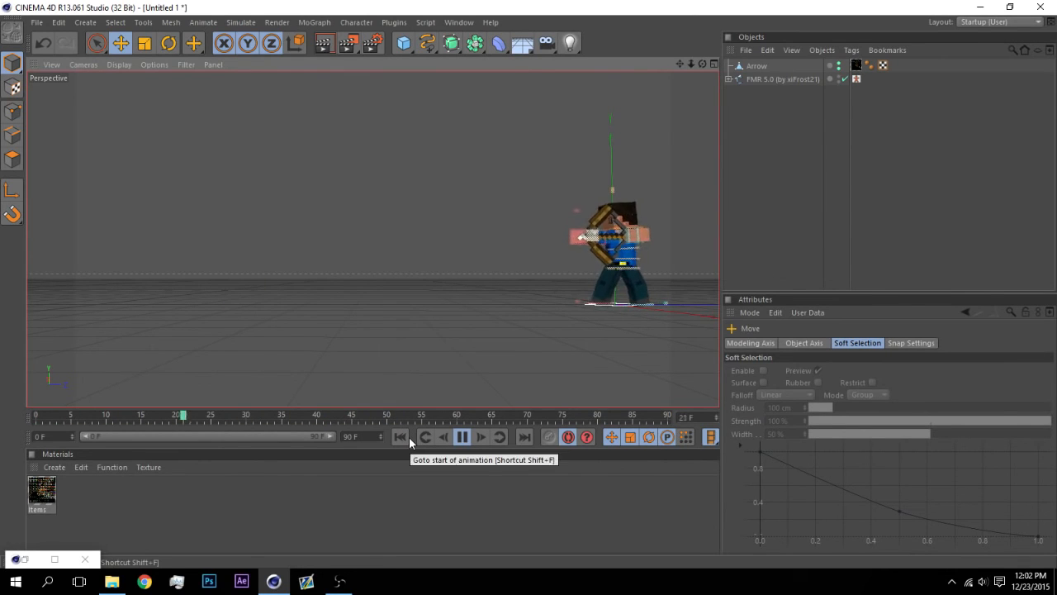
pyautogui.click(408, 436)
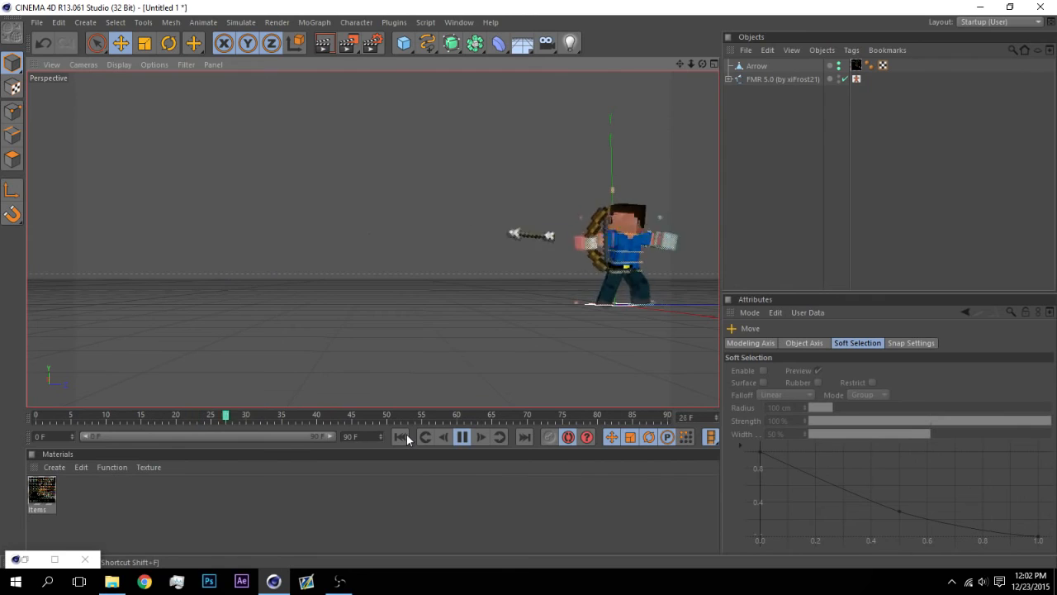
pyautogui.click(406, 432)
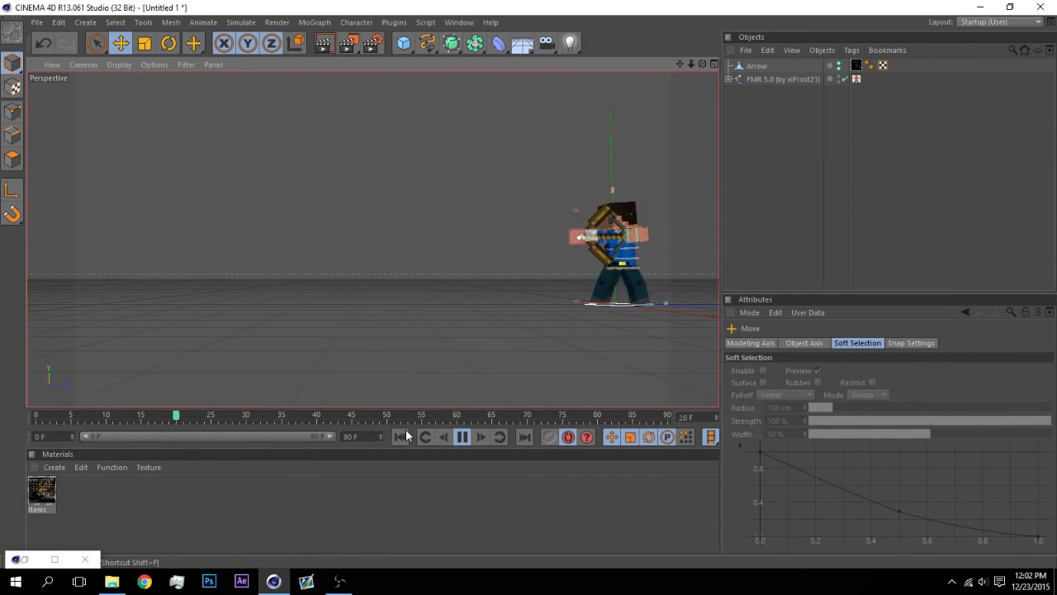
pyautogui.click(404, 438)
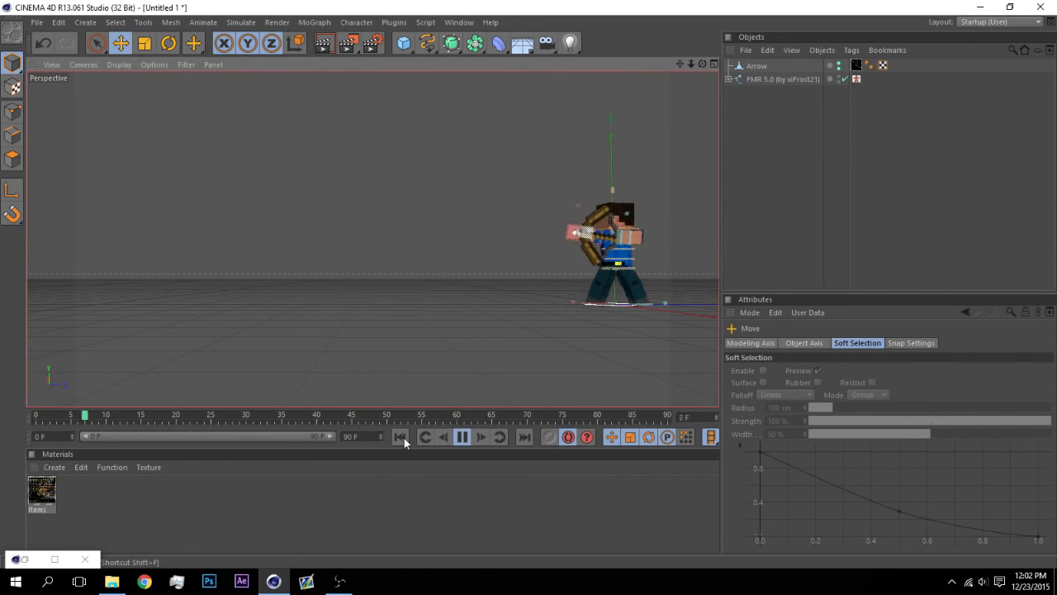
pyautogui.click(402, 437)
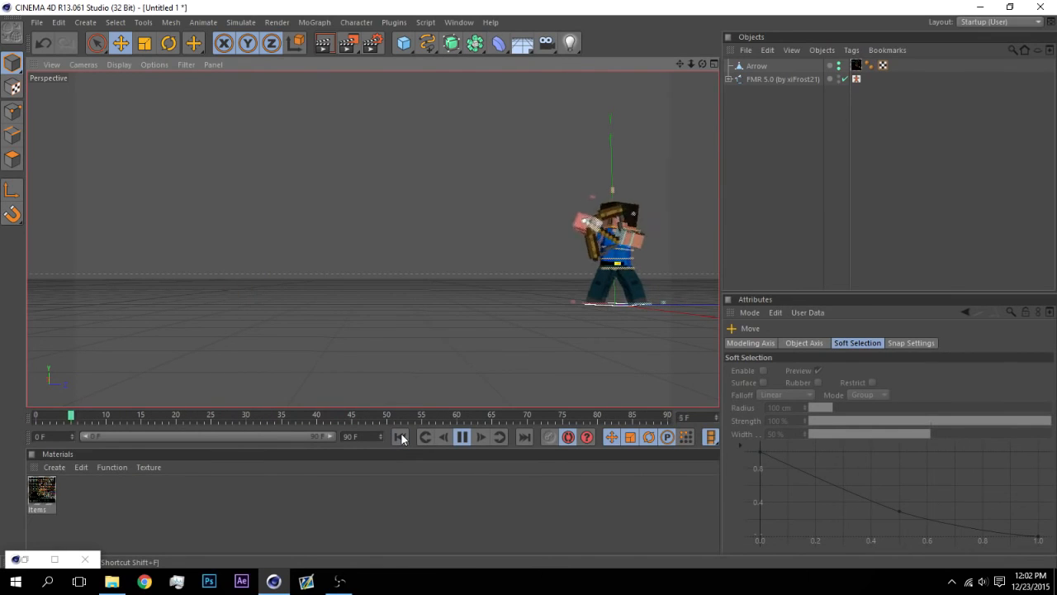
pyautogui.click(401, 437)
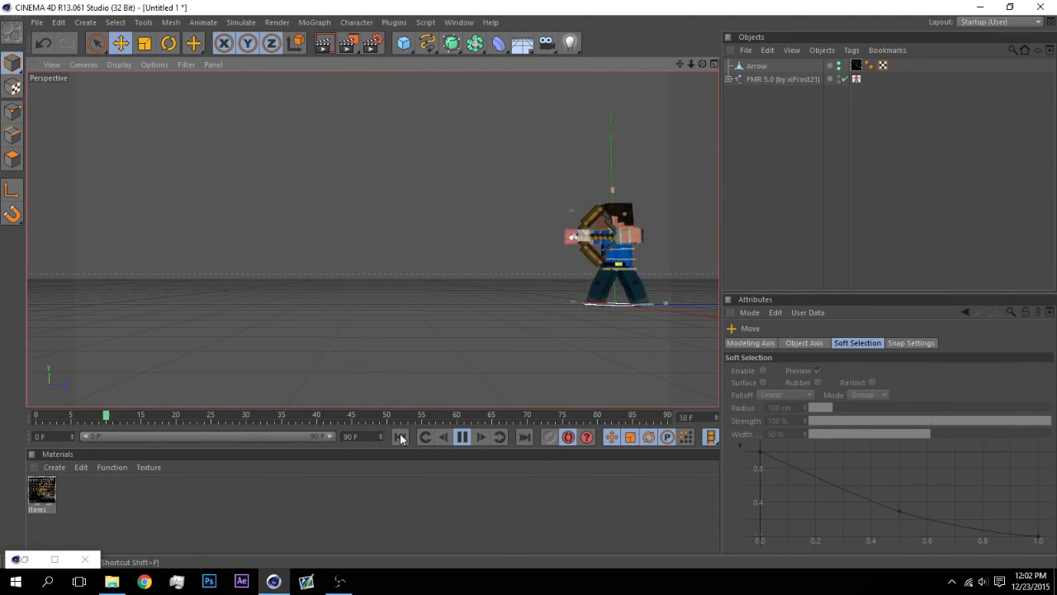
pyautogui.click(399, 436)
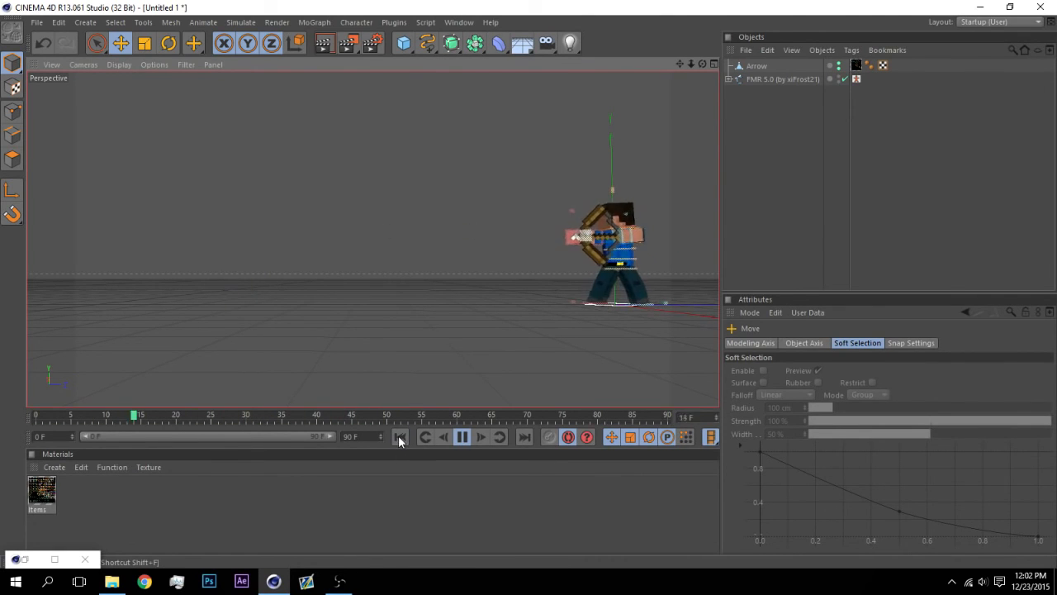
pyautogui.click(399, 436)
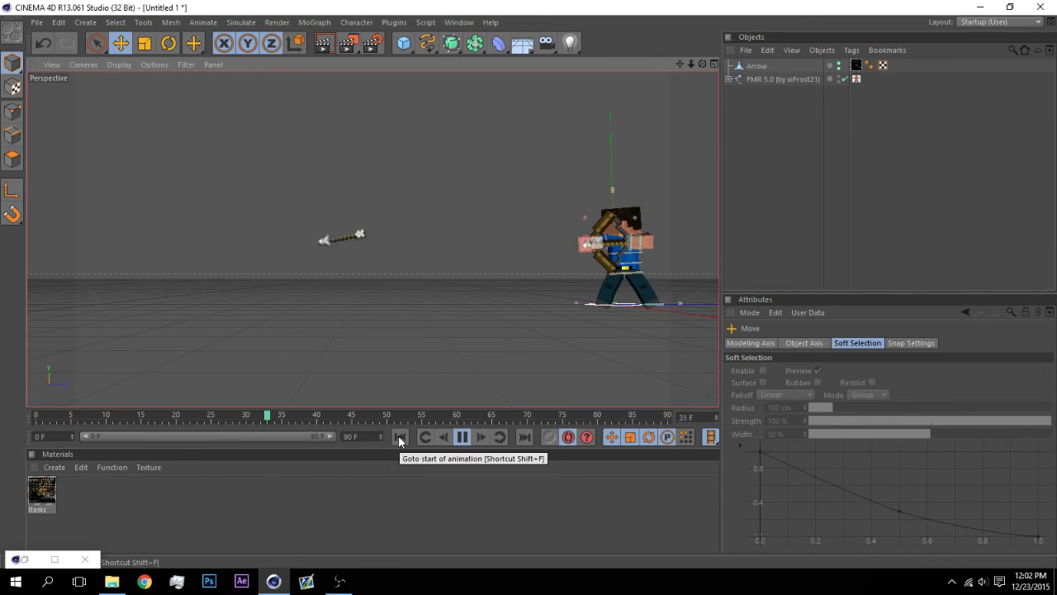
# Step: Scrub the timeline back to the first frame and replay the animation to examine the archer's draw and shot
pyautogui.click(398, 436)
pyautogui.click(462, 439)
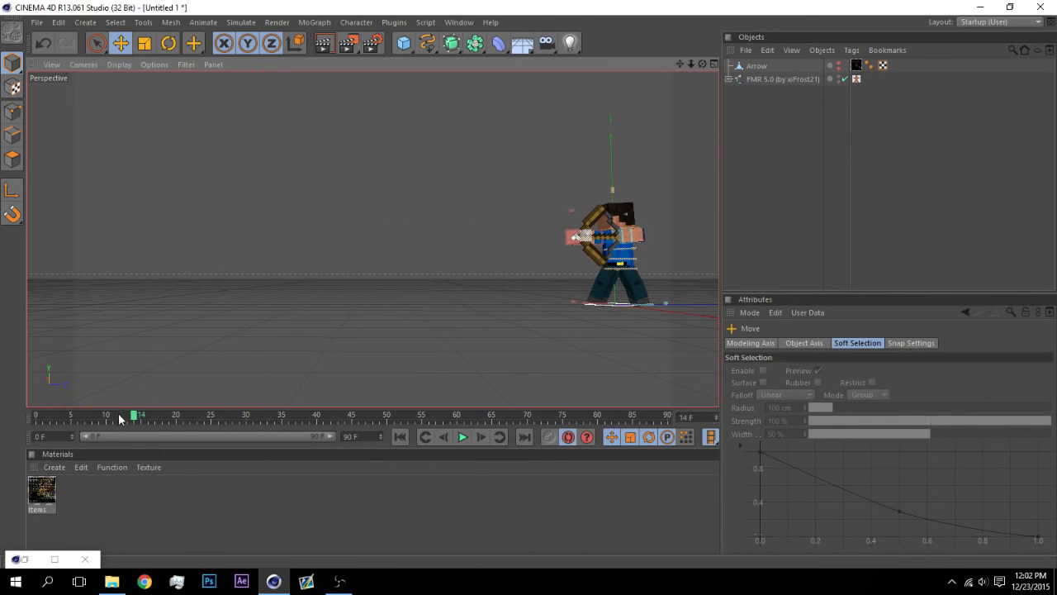
pyautogui.moveTo(119, 415); pyautogui.dragTo(27, 391)
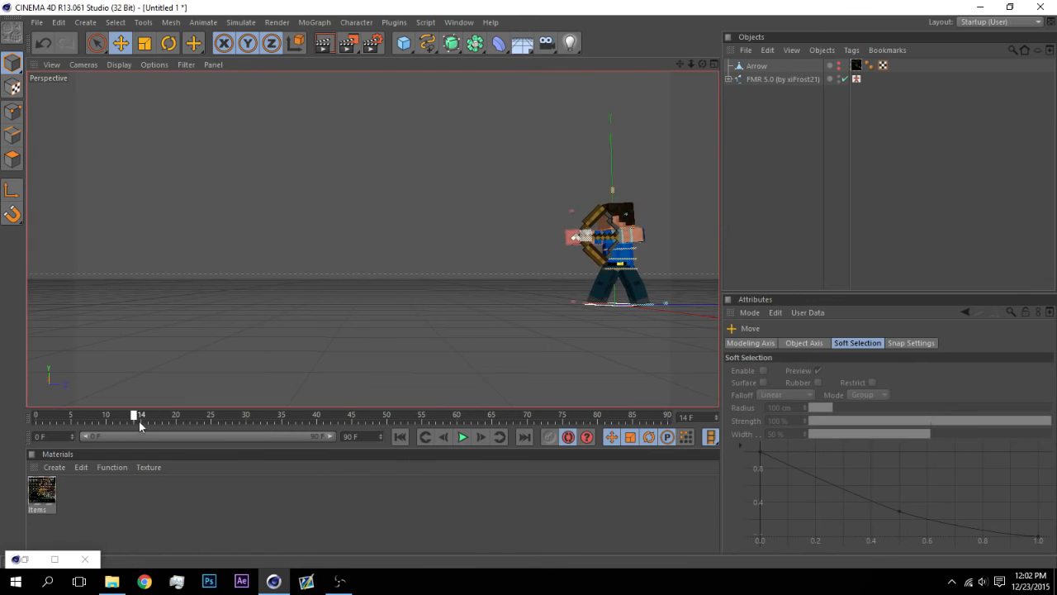
pyautogui.moveTo(242, 396); pyautogui.dragTo(188, 450)
pyautogui.moveTo(213, 392); pyautogui.dragTo(113, 409)
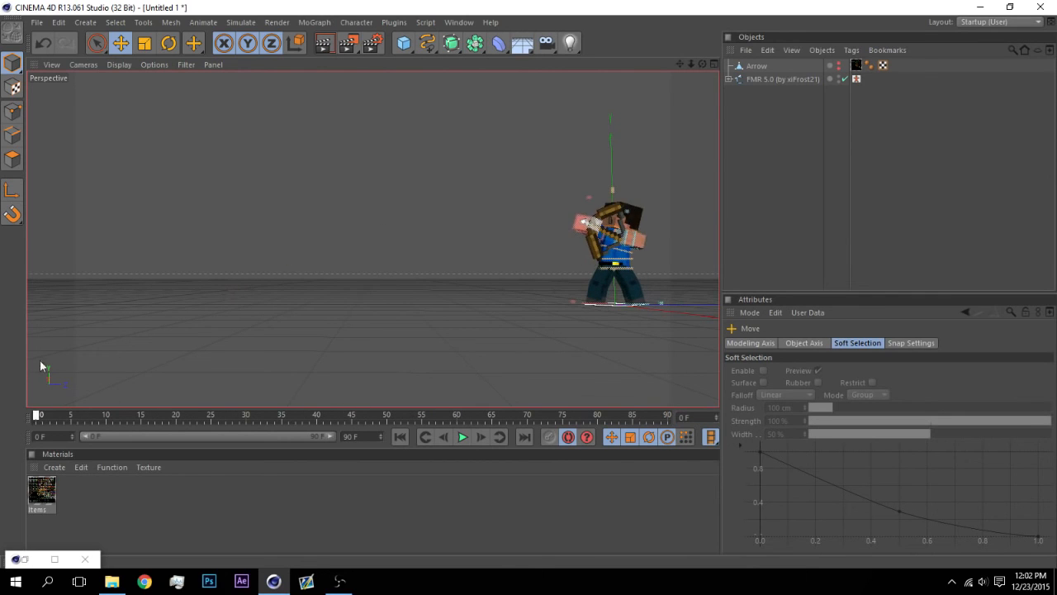
pyautogui.moveTo(221, 373); pyautogui.dragTo(170, 384)
pyautogui.moveTo(222, 361); pyautogui.dragTo(182, 375)
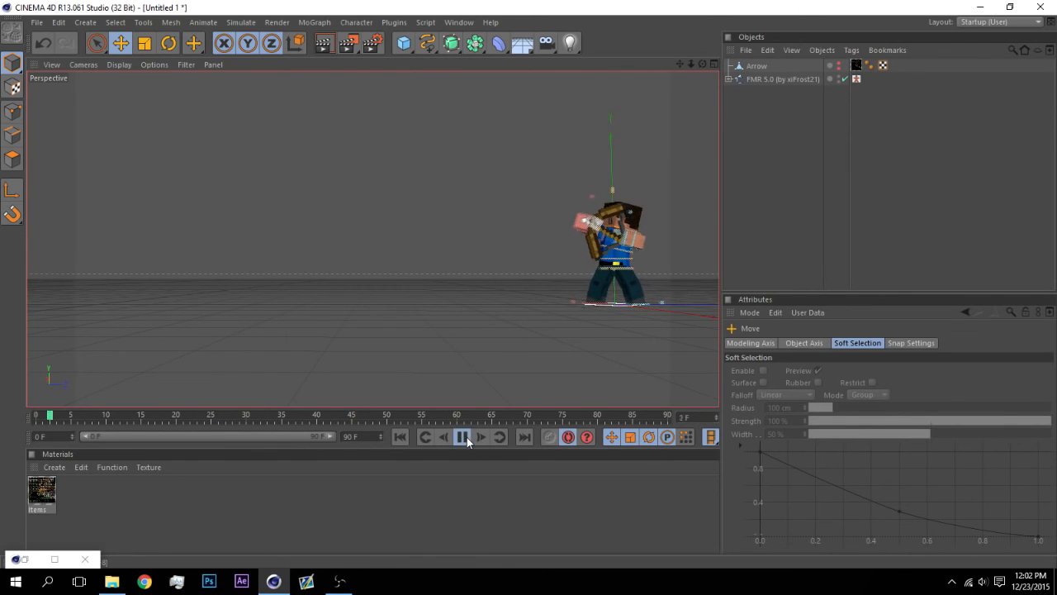
pyautogui.click(401, 437)
pyautogui.click(402, 437)
pyautogui.click(463, 437)
# Step: Set the animation's end frame to 40, where the arrow has landed, and return to the first frame
pyautogui.moveTo(152, 418); pyautogui.dragTo(312, 422)
pyautogui.click(318, 422)
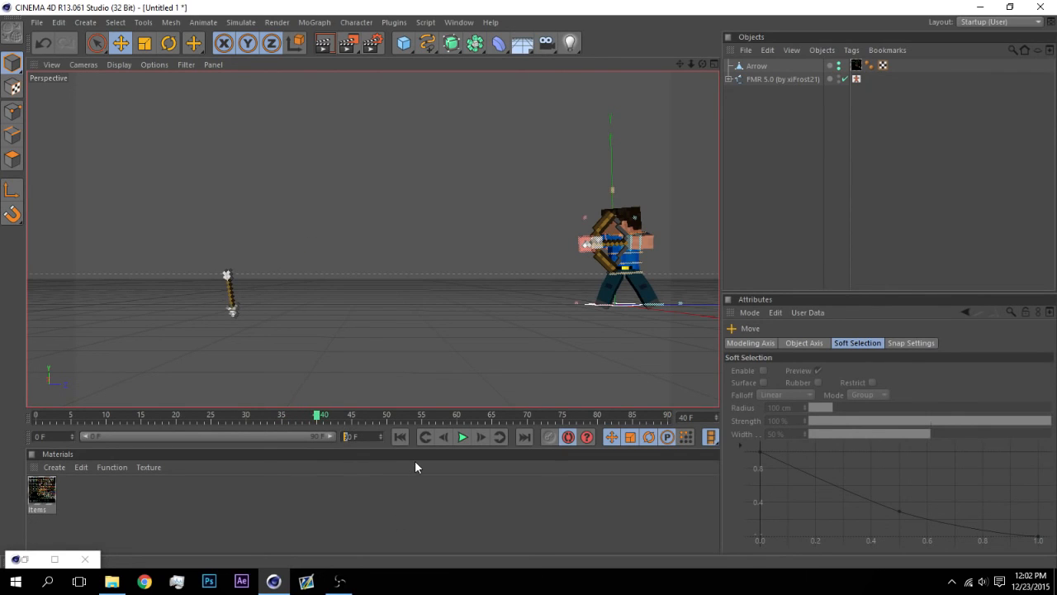
pyautogui.write('4')
pyautogui.press('Return')
pyautogui.click(400, 438)
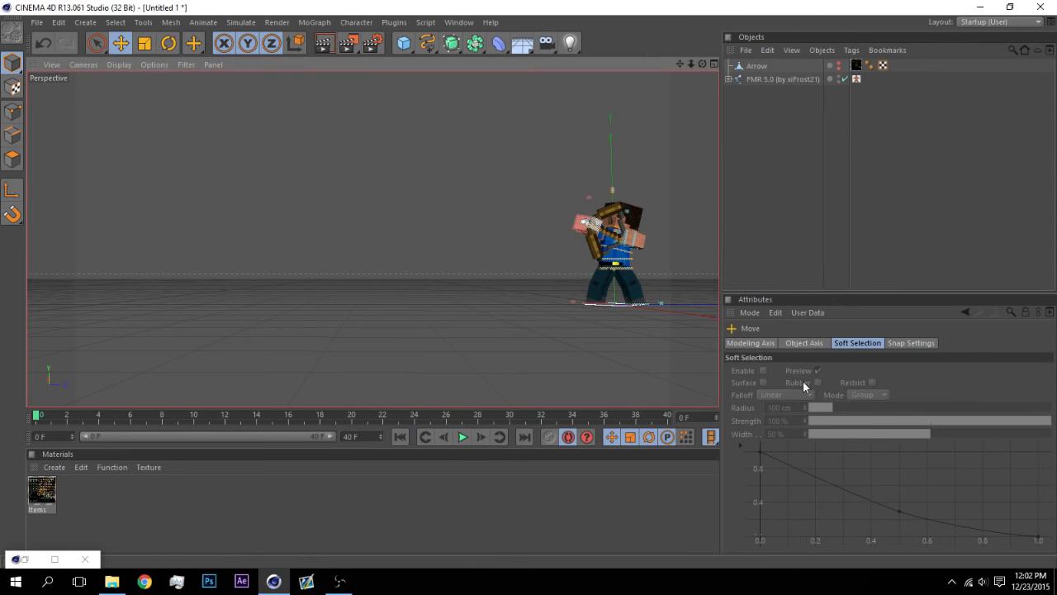
# Step: Switch the interface layout to Standard
pyautogui.click(1001, 21)
pyautogui.click(987, 70)
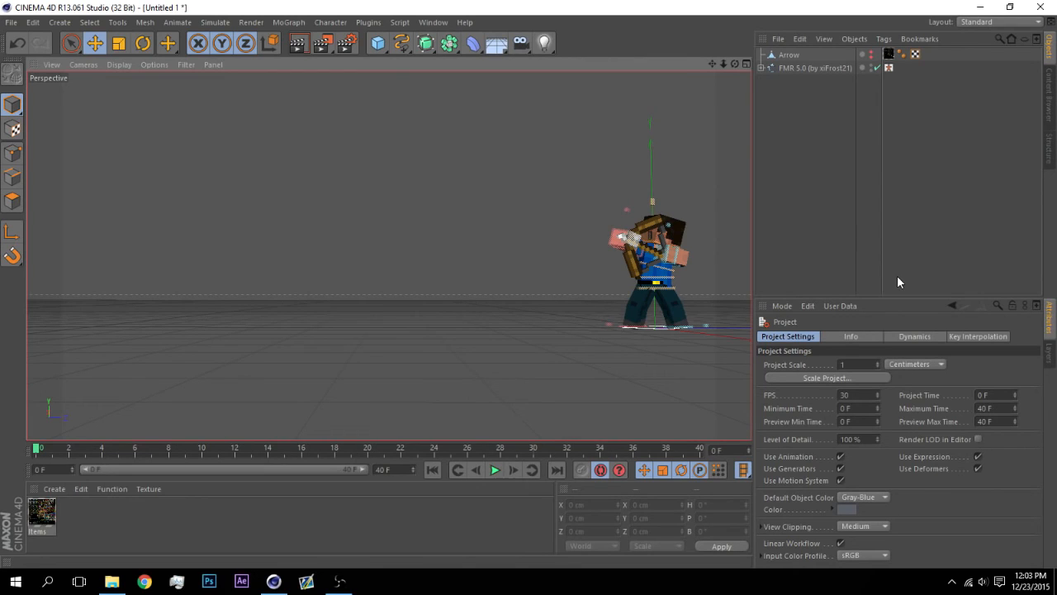
pyautogui.click(34, 22)
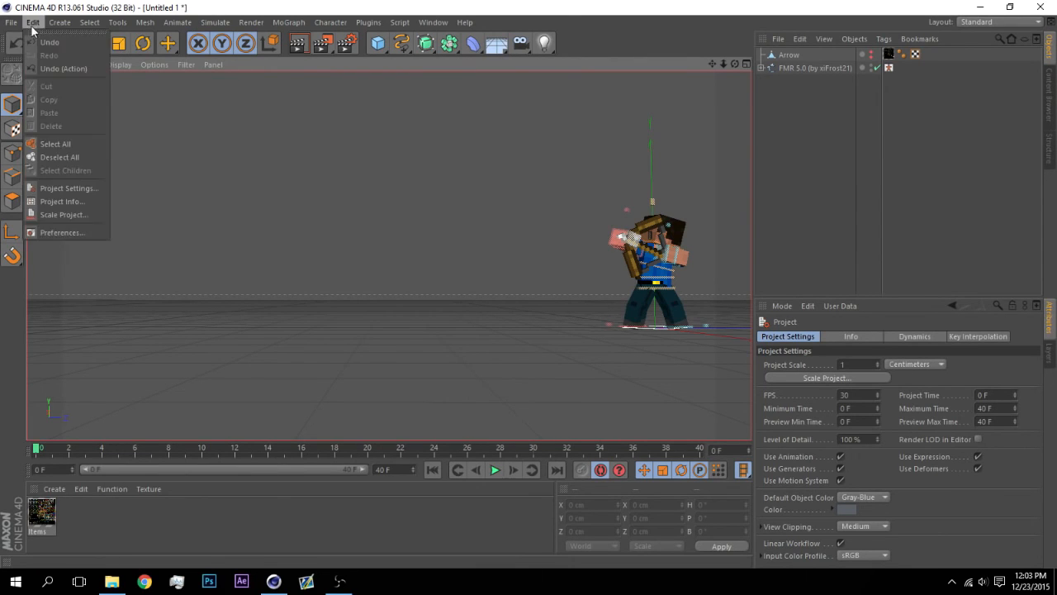
pyautogui.click(61, 232)
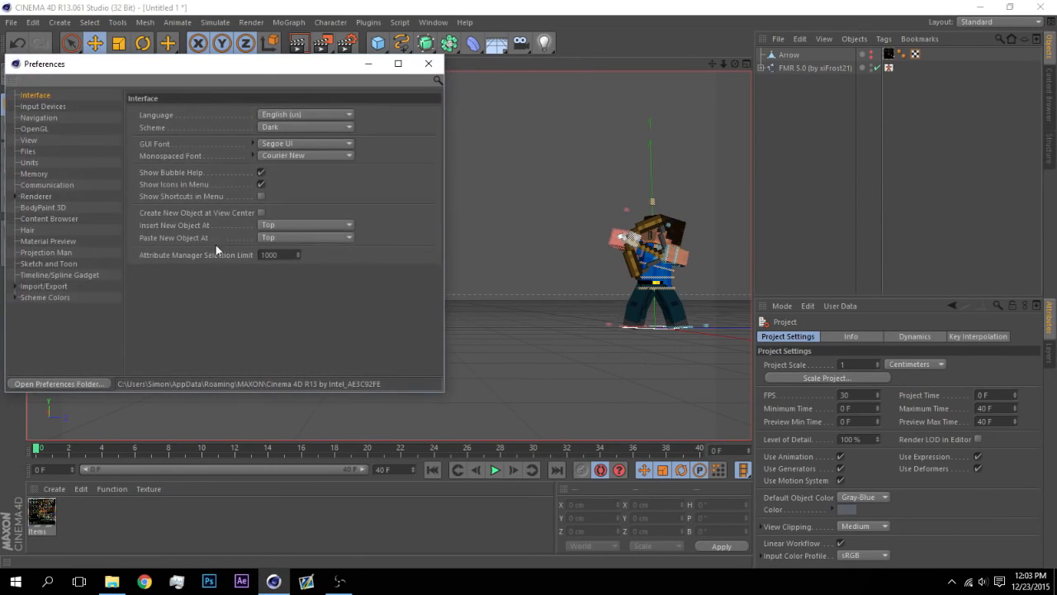
pyautogui.click(429, 63)
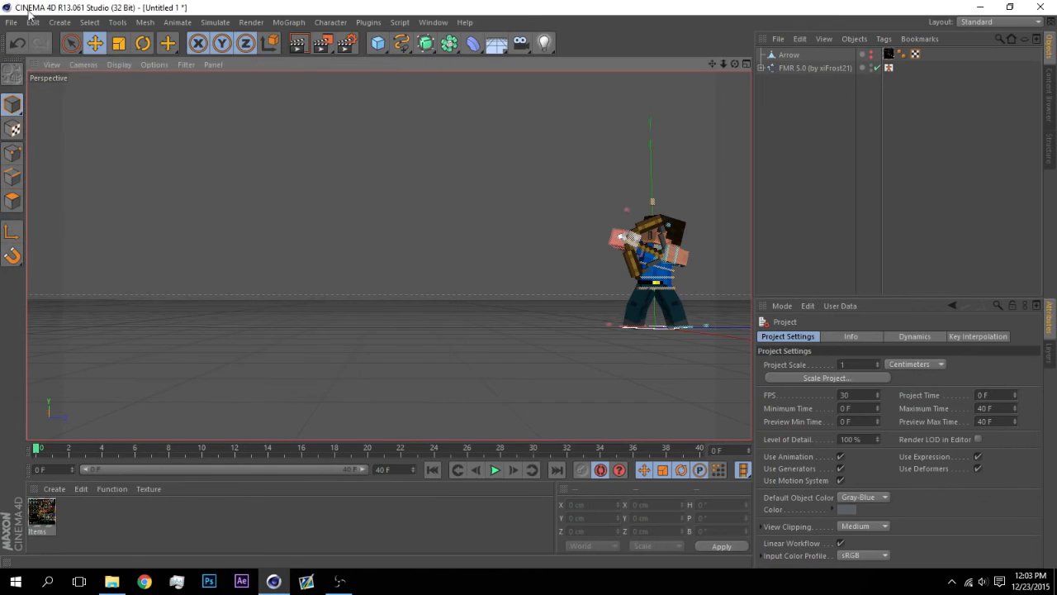
# Step: Try a project frame rate of 60 FPS and play the animation at that rate
pyautogui.click(33, 22)
pyautogui.click(80, 187)
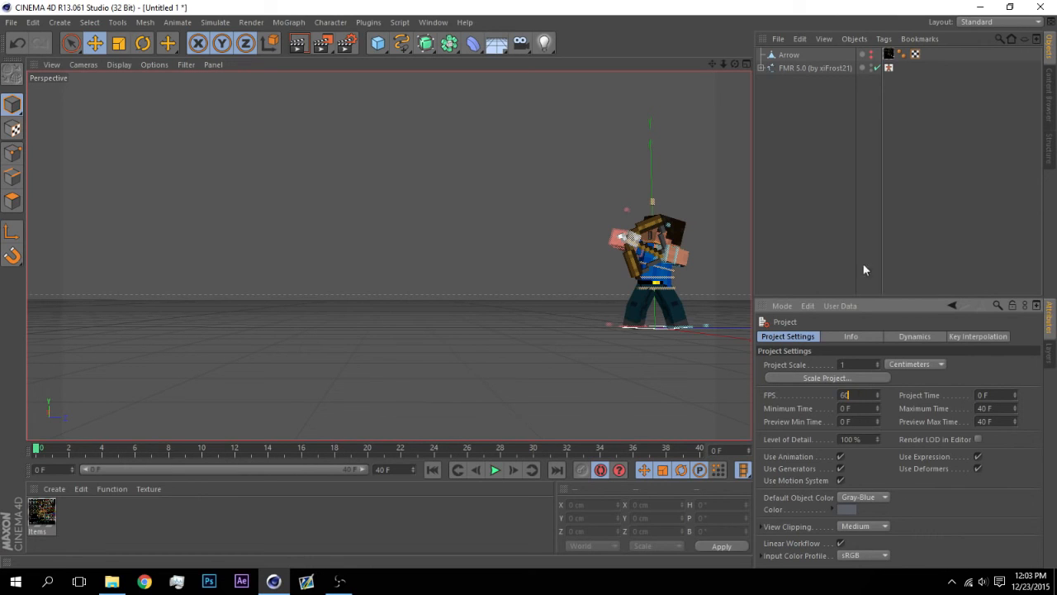
pyautogui.press('Return')
pyautogui.click(495, 469)
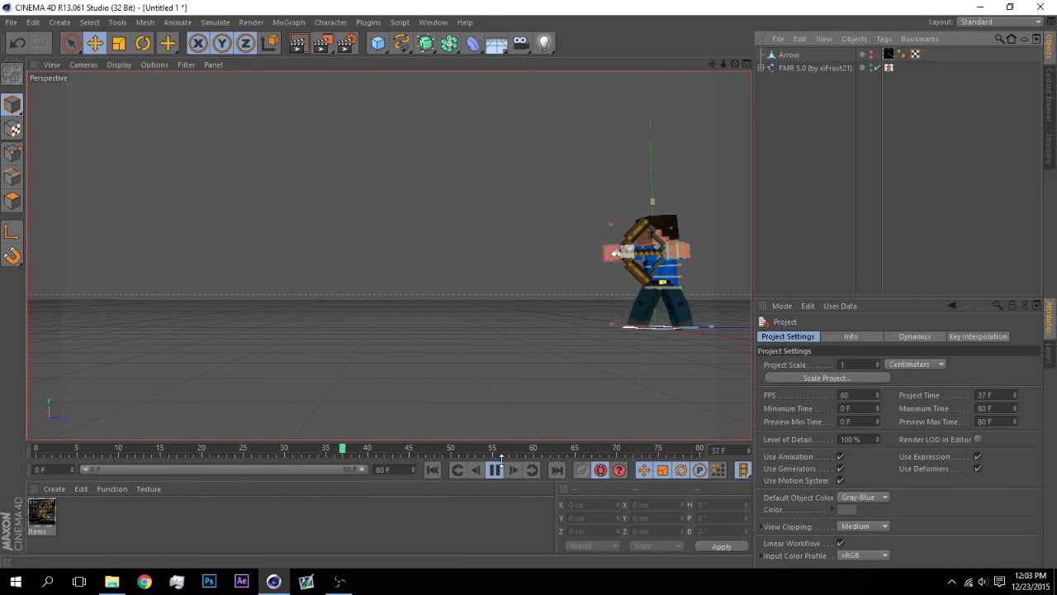
pyautogui.click(496, 469)
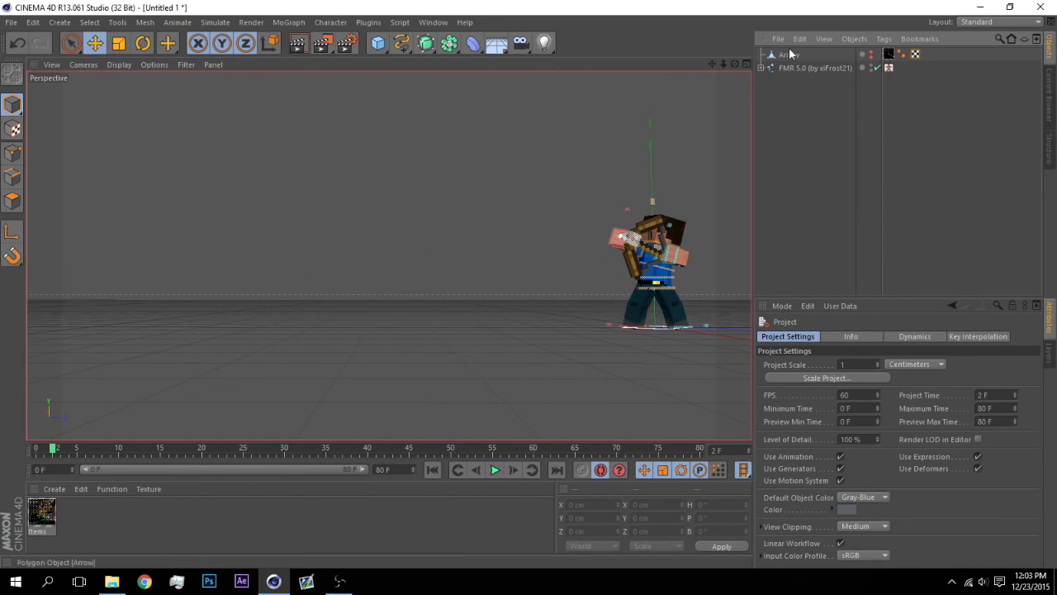
# Step: Set the project frame rate to 30 FPS
pyautogui.moveTo(853, 395); pyautogui.dragTo(758, 377)
pyautogui.write('30')
pyautogui.press('Return')
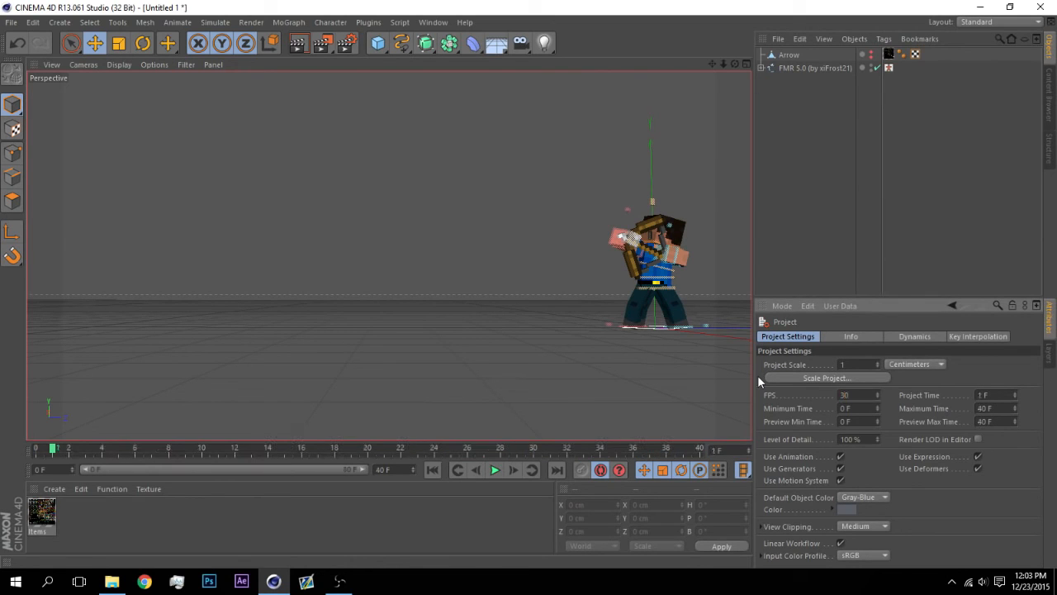
# Step: Play the finished animation from the start to review the bow draw, release and arrow flight
pyautogui.click(499, 472)
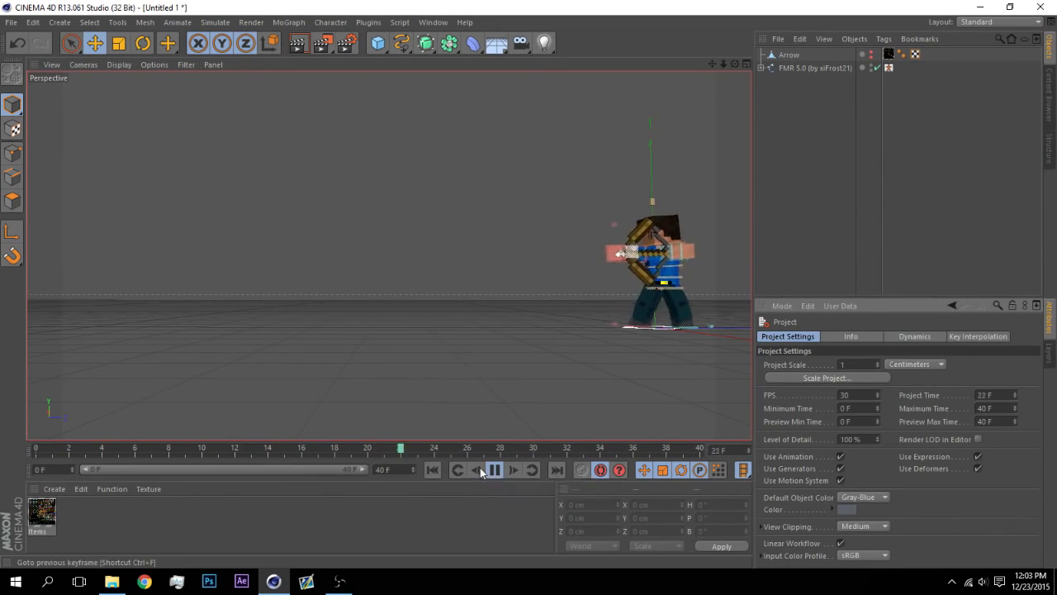
pyautogui.click(432, 469)
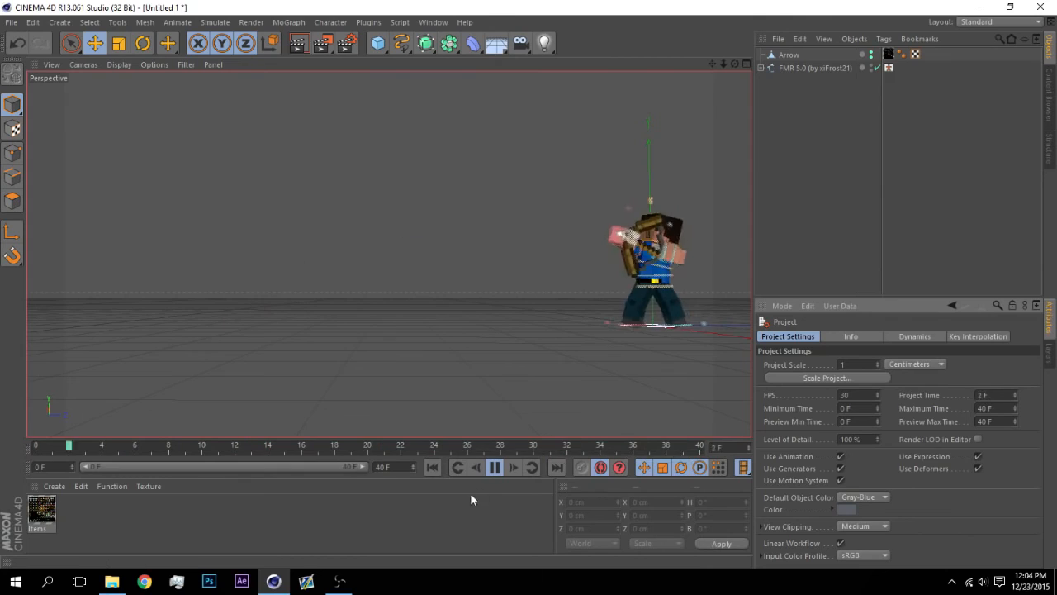
pyautogui.click(499, 468)
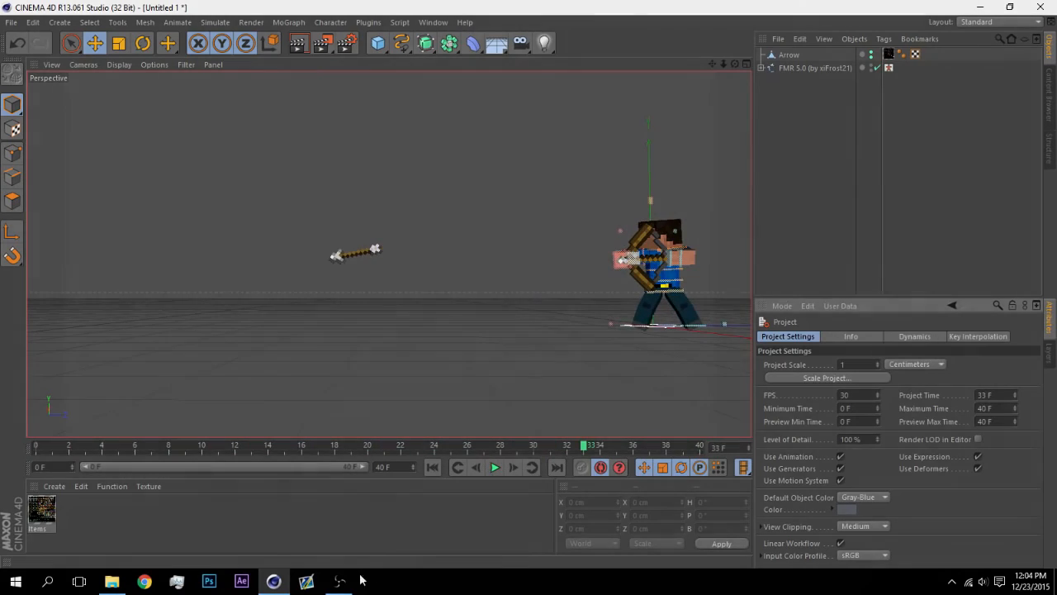